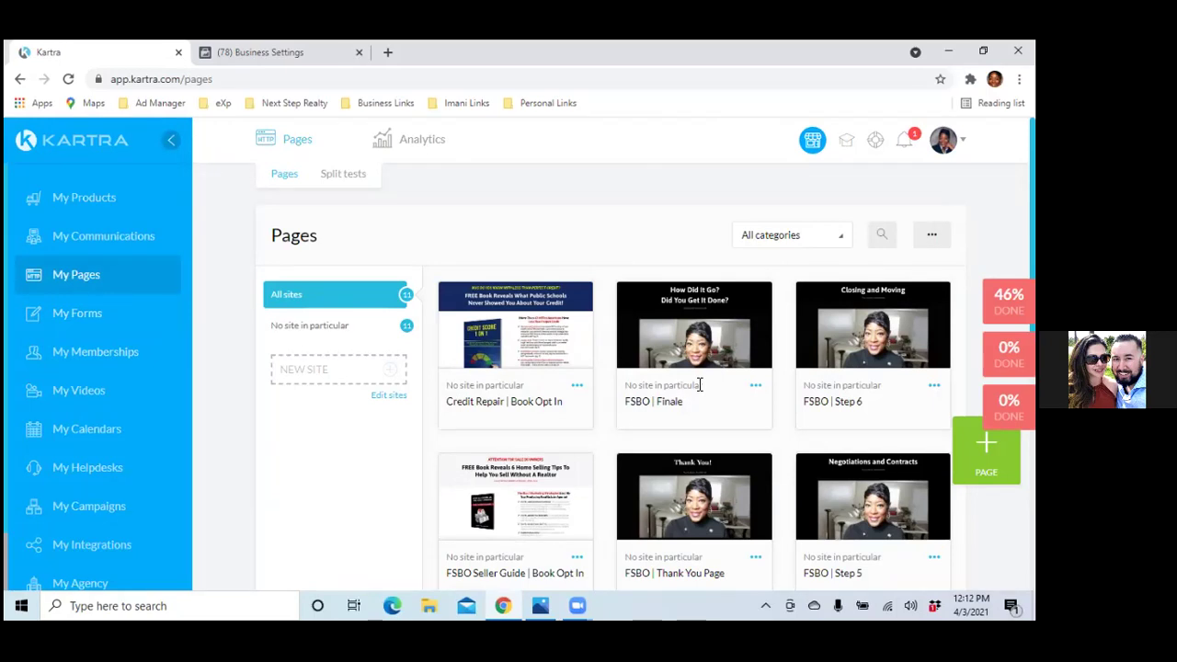
scroll(700, 384, down, 3)
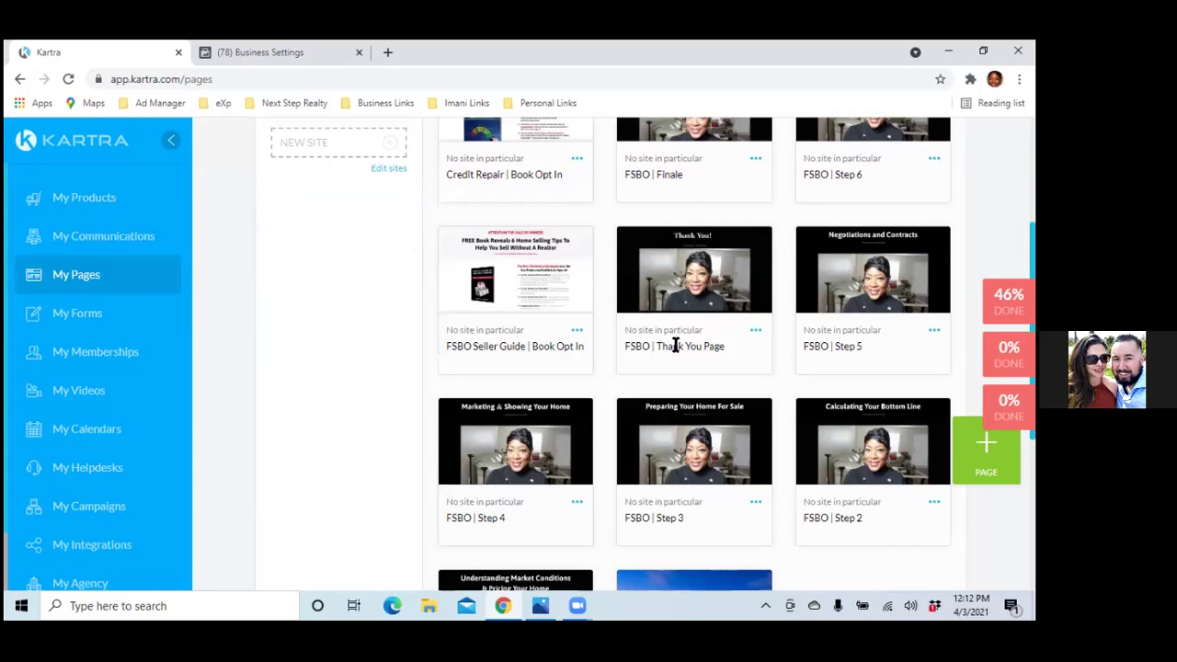
scroll(675, 345, up, 1)
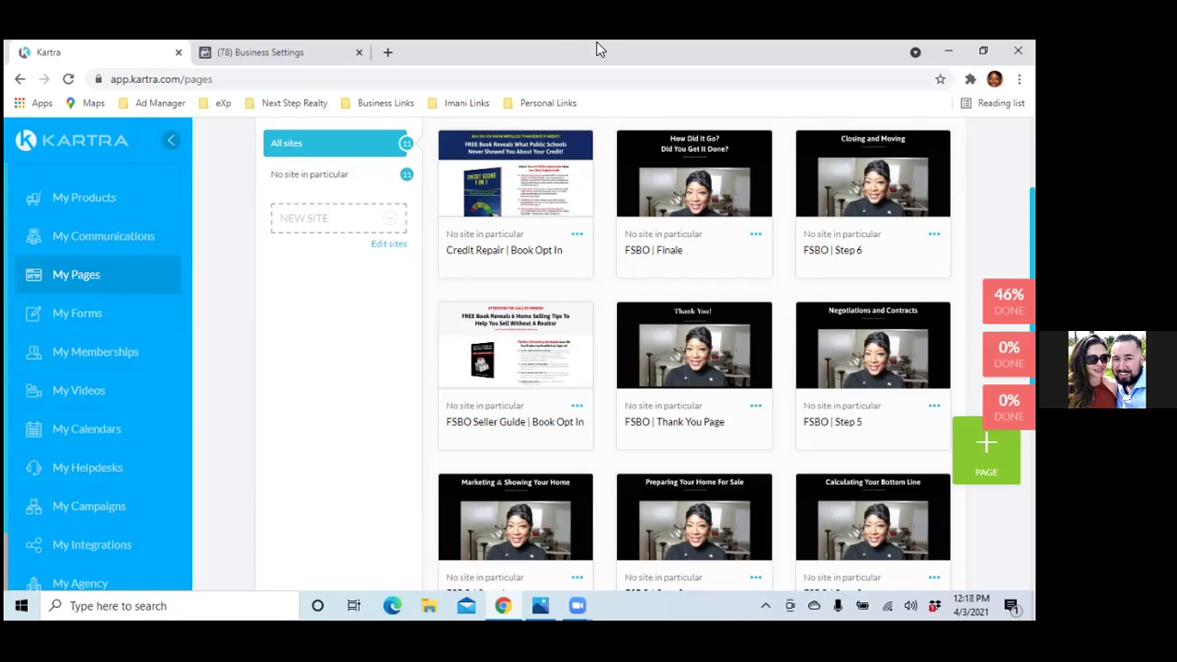
click(147, 105)
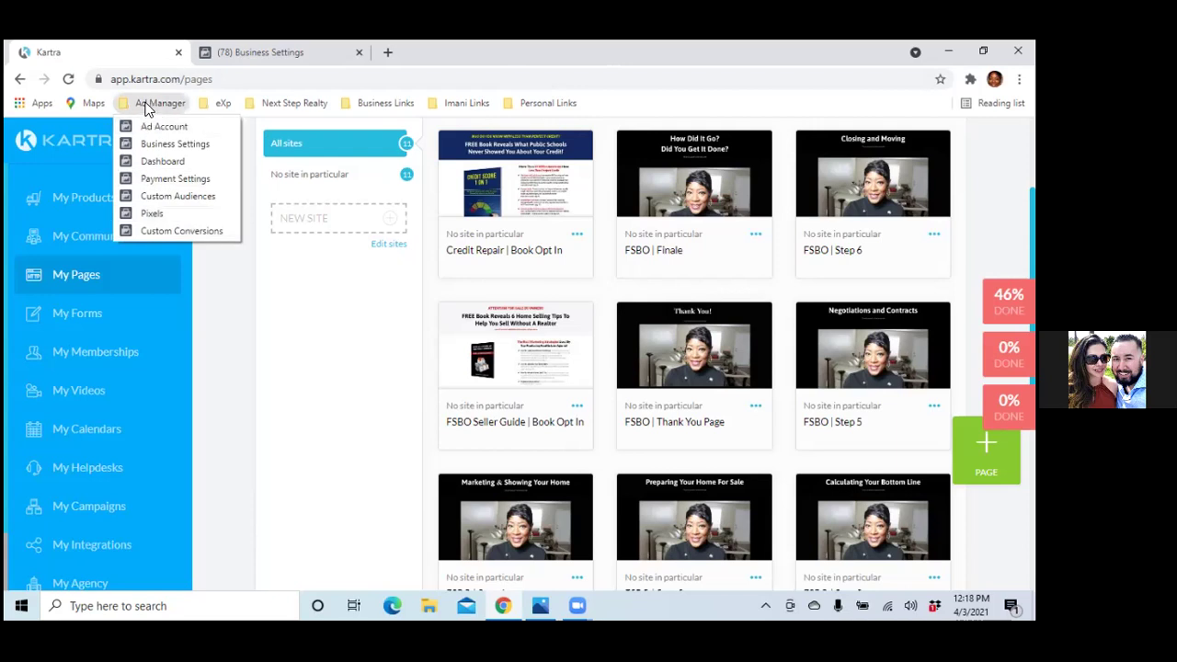
click(147, 105)
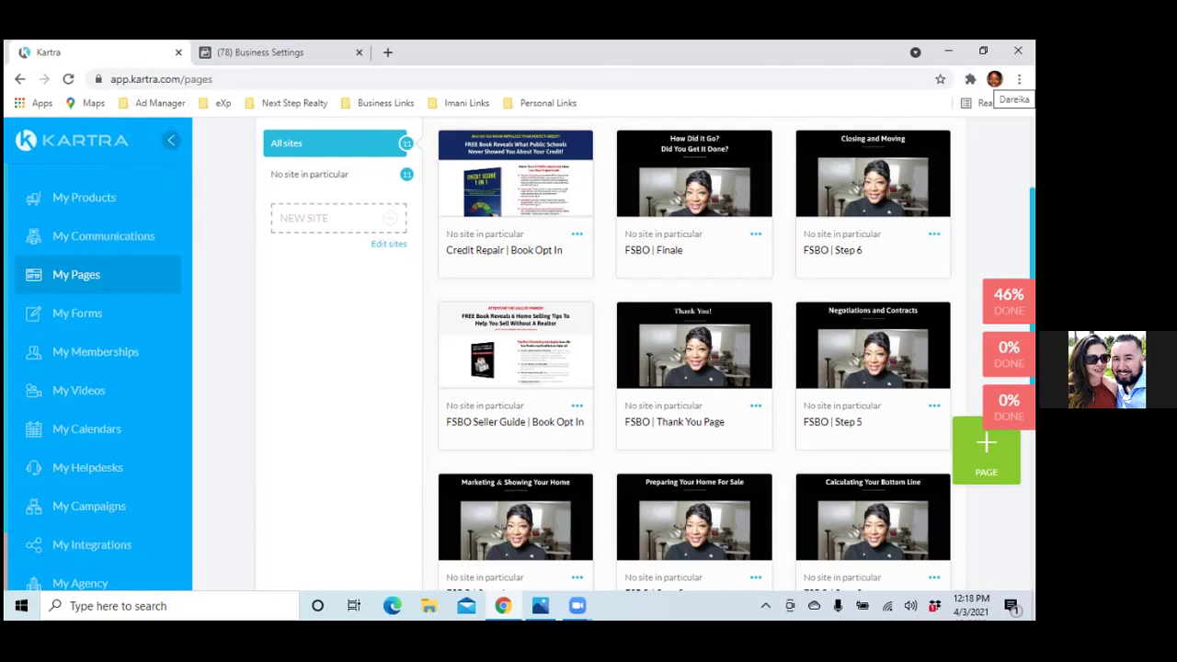
- Check the installed browser extensions, and run a Google search for "facebook pixel helper" in a new tab
click(969, 79)
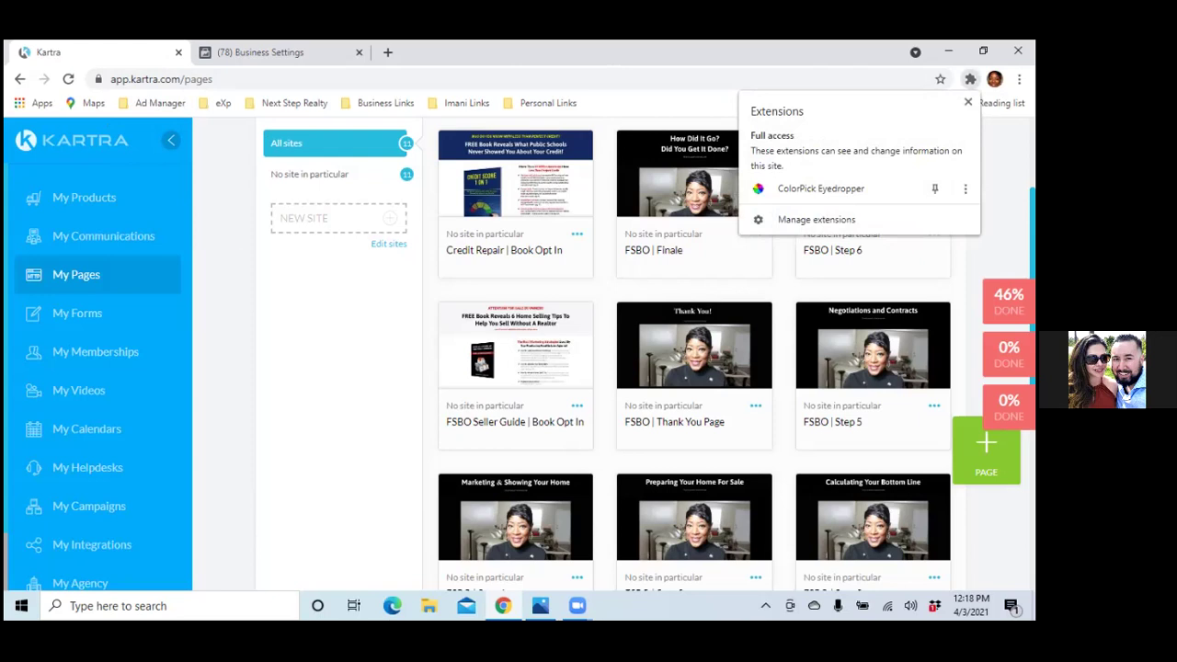
click(815, 79)
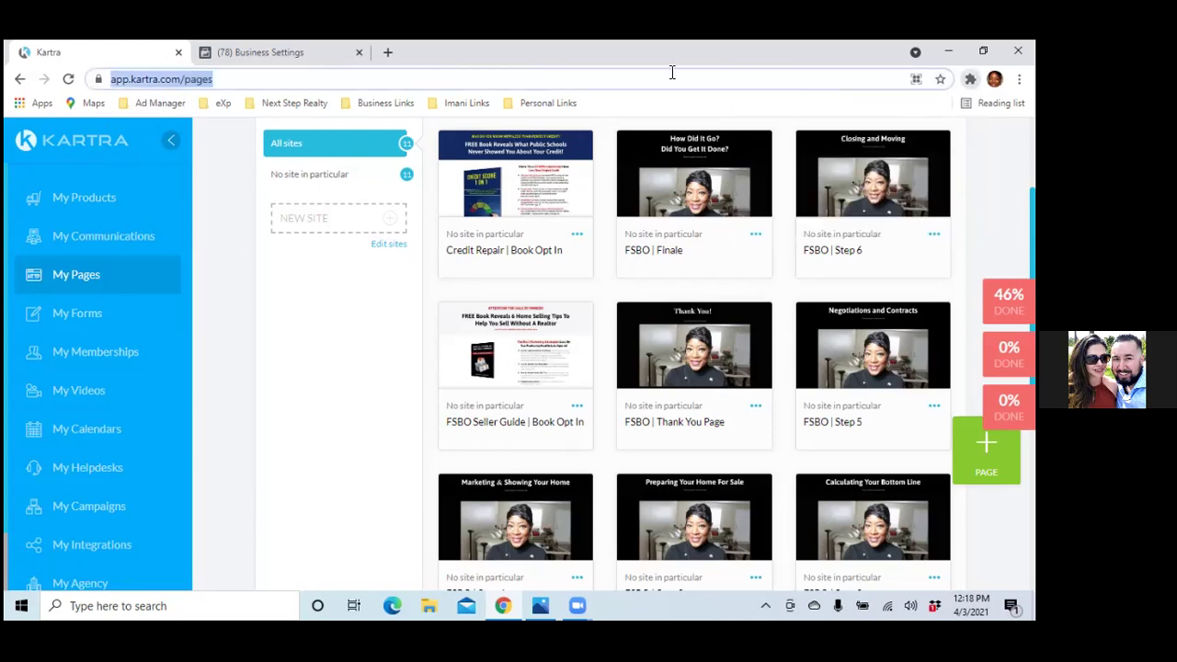
click(388, 54)
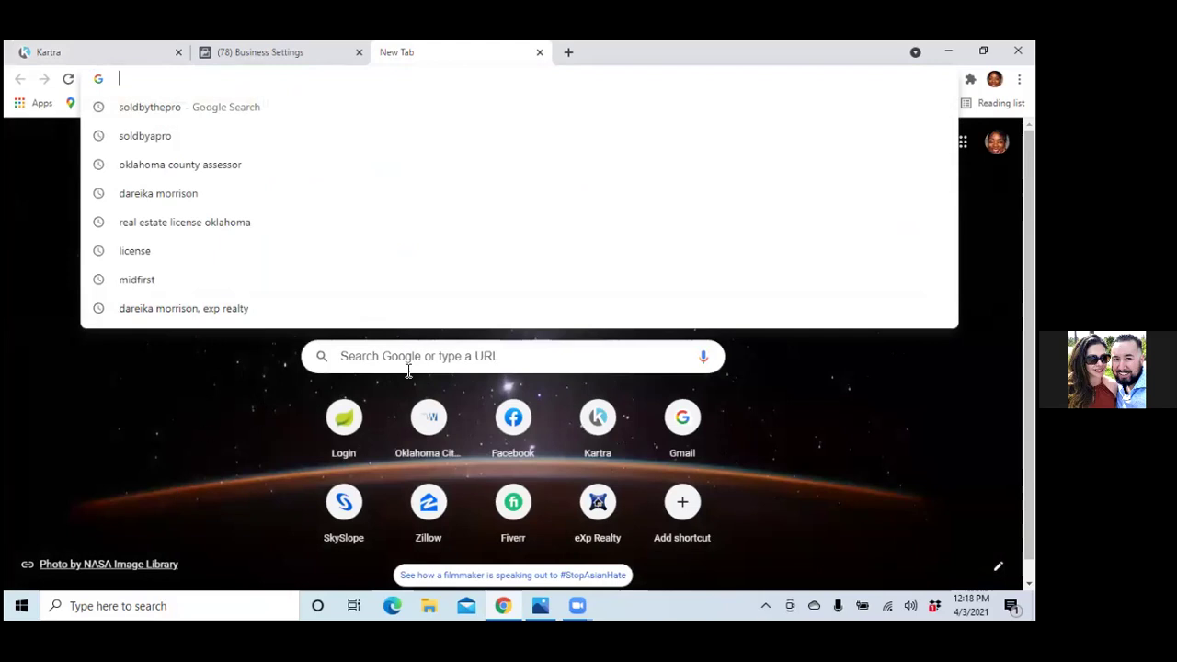
click(408, 366)
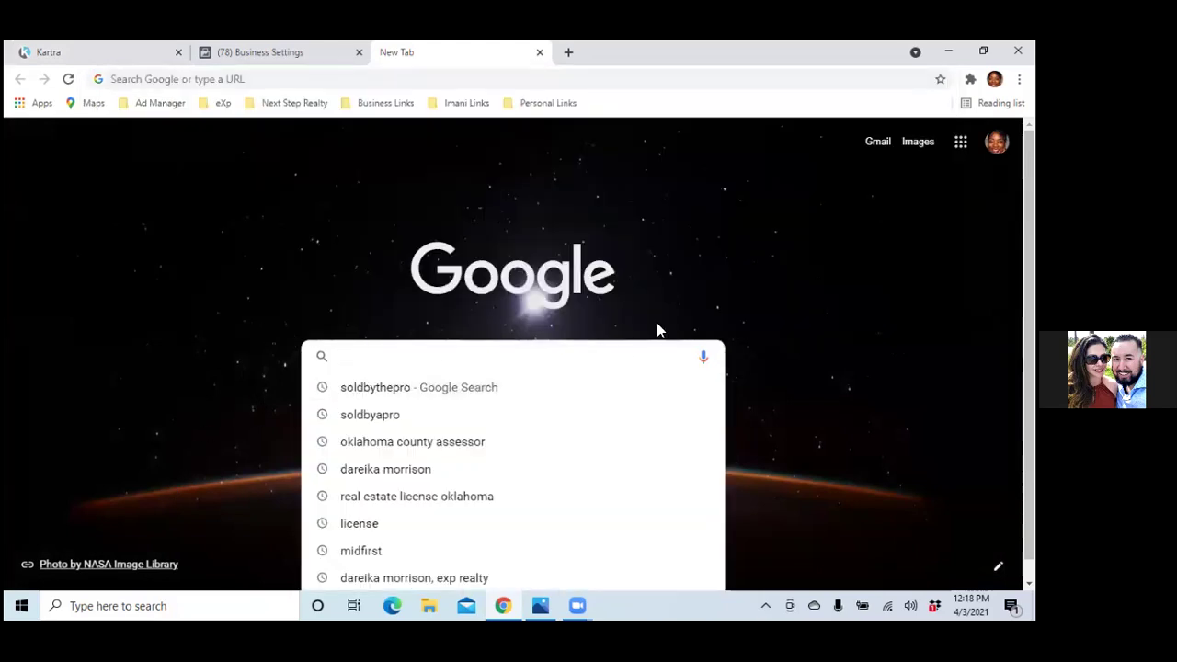
text(facebook pixel)
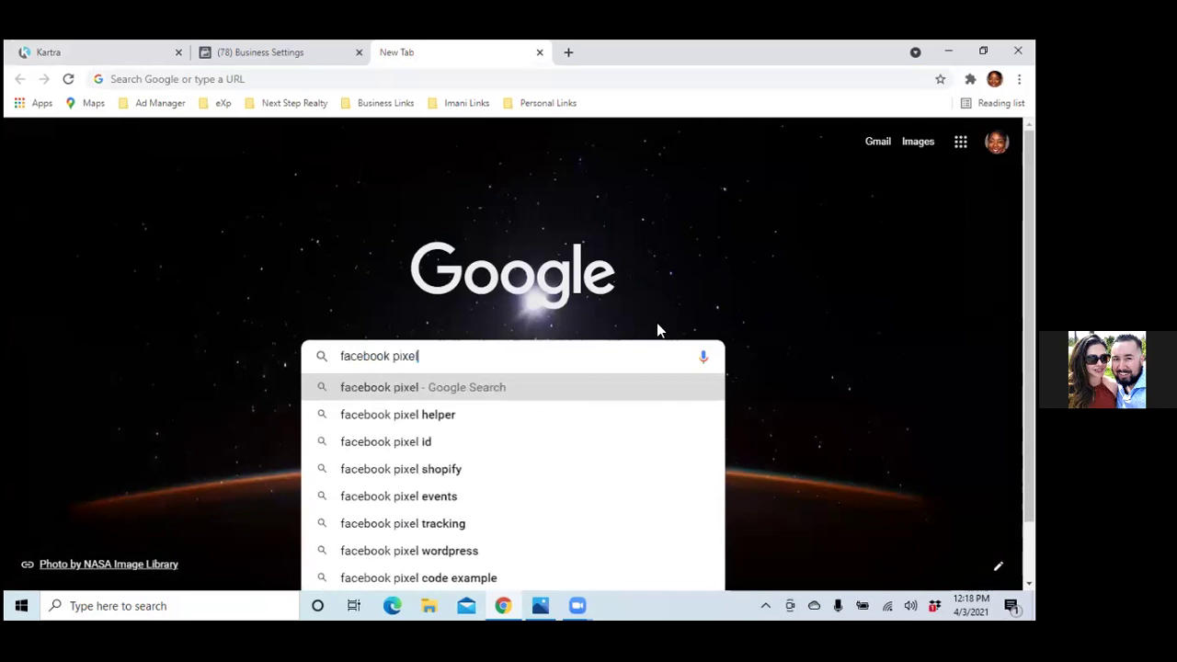
click(435, 419)
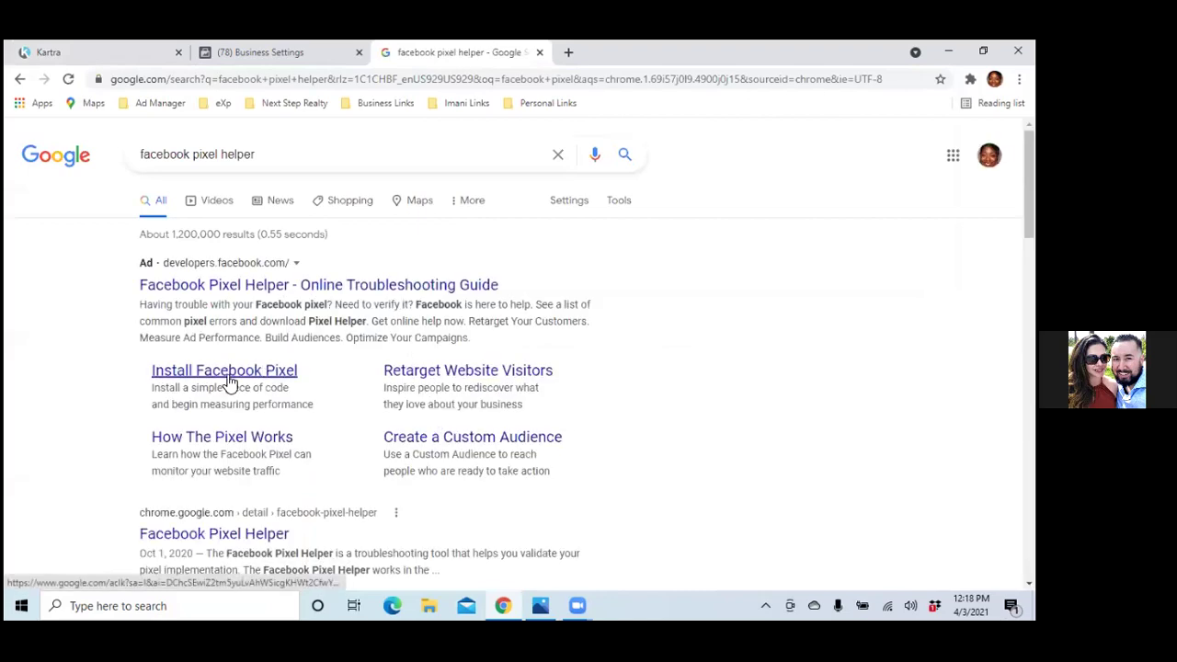
- Open the Chrome Web Store result for Facebook Pixel Helper and add the extension to Chrome
scroll(277, 483, down, 1)
scroll(277, 485, down, 2)
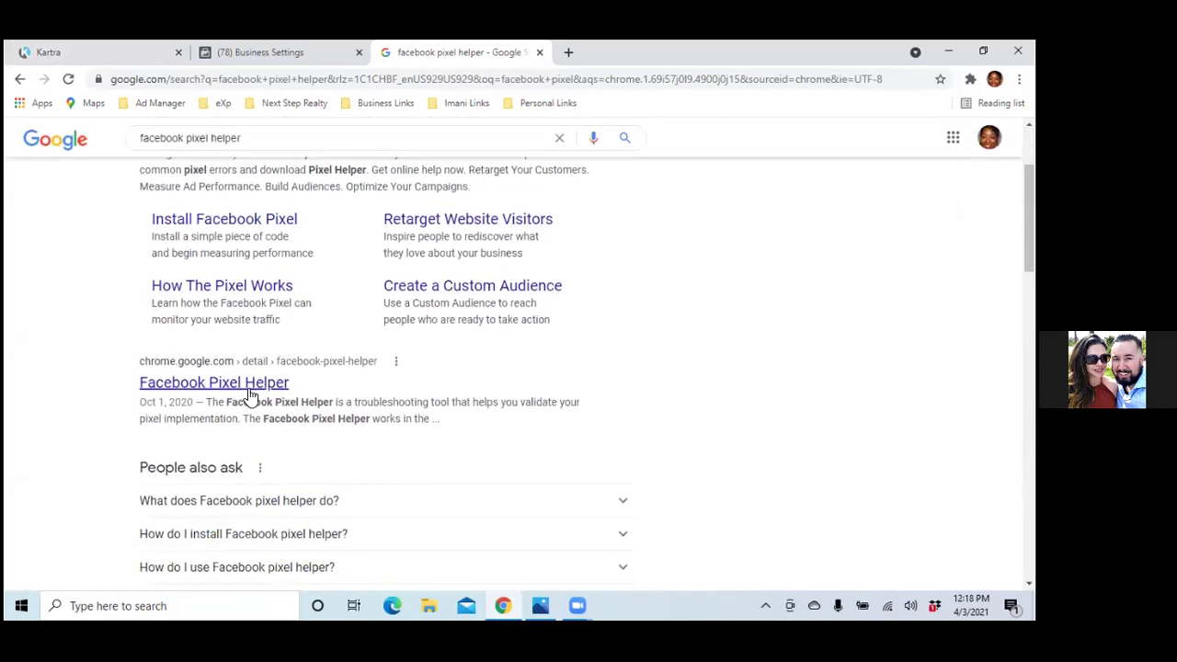
click(248, 392)
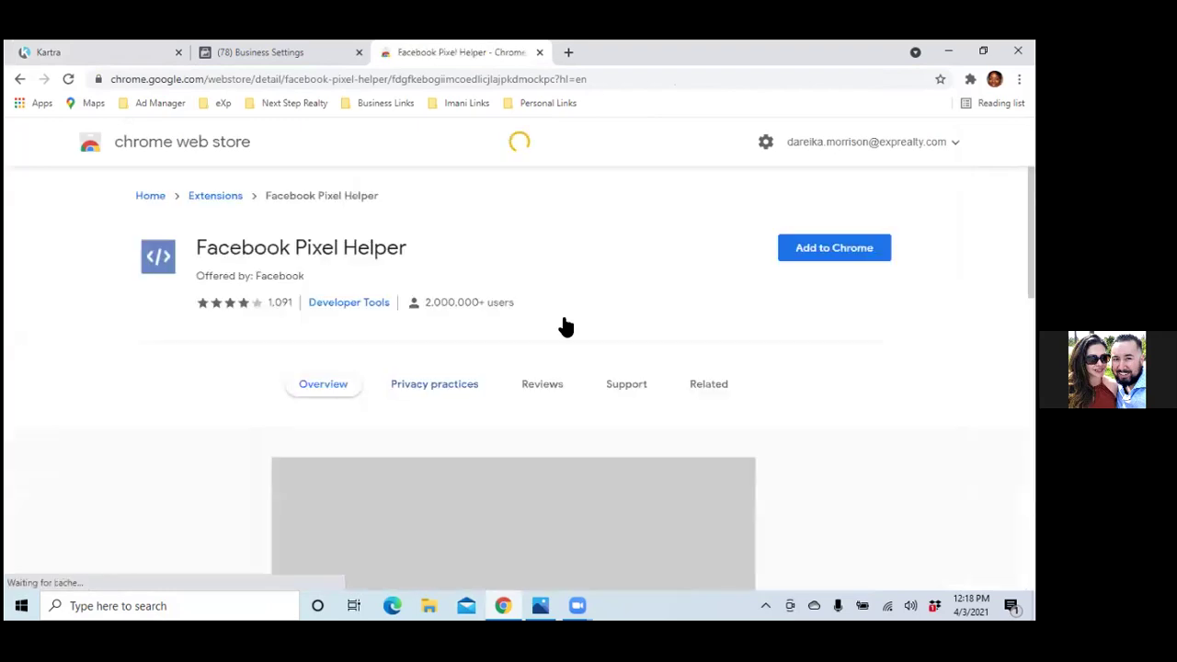
click(847, 250)
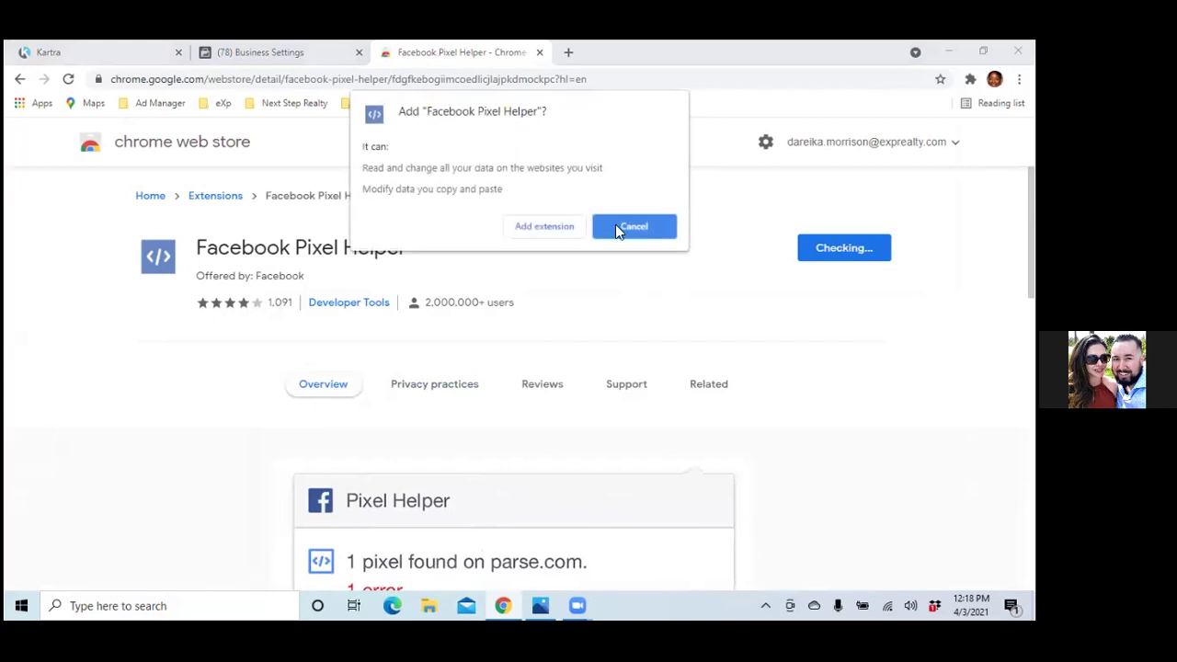
click(532, 231)
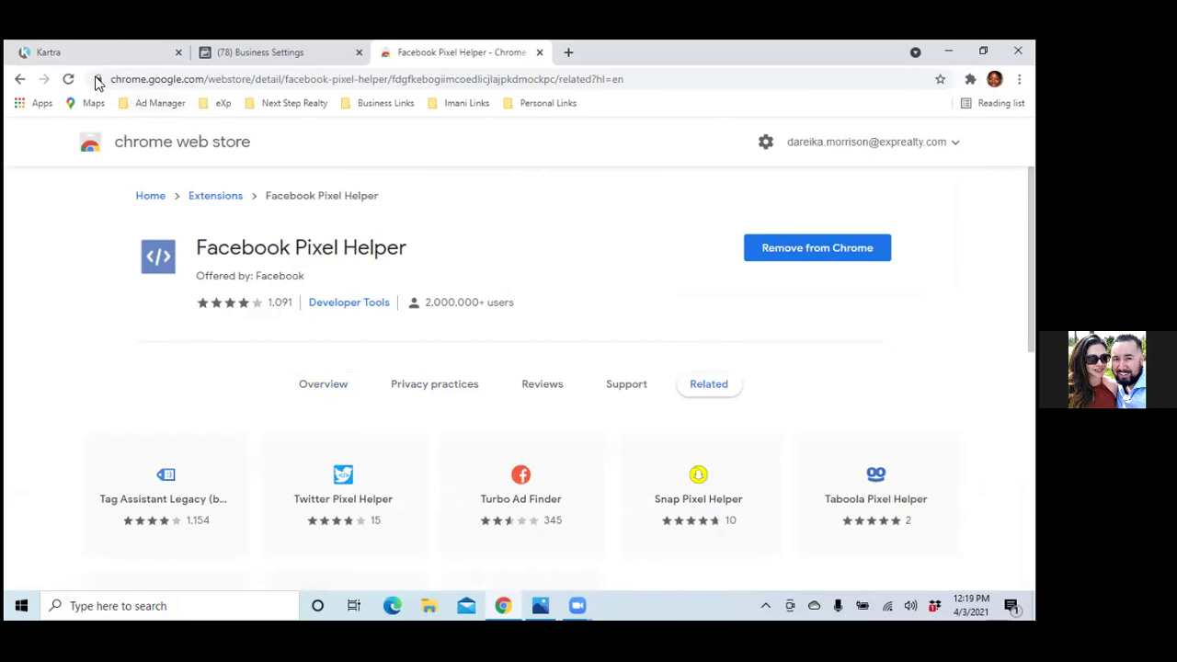
- Return to the Kartra pages list and pin the Facebook Pixel Helper extension in the browser
key(ctrl+1)
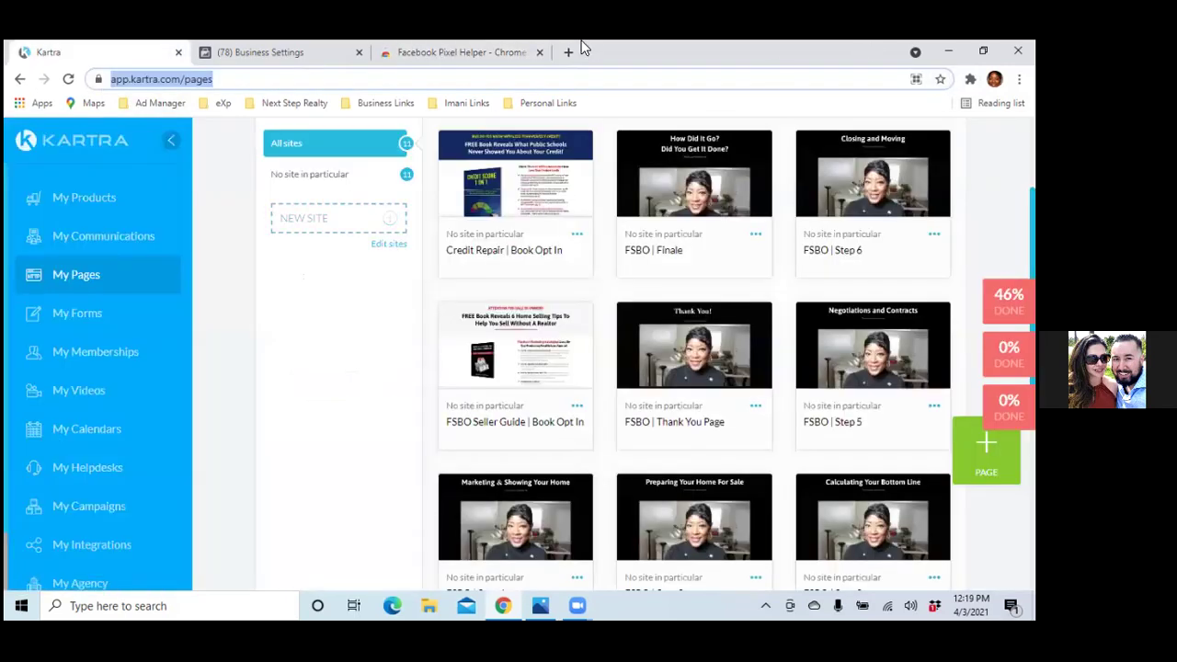
click(969, 79)
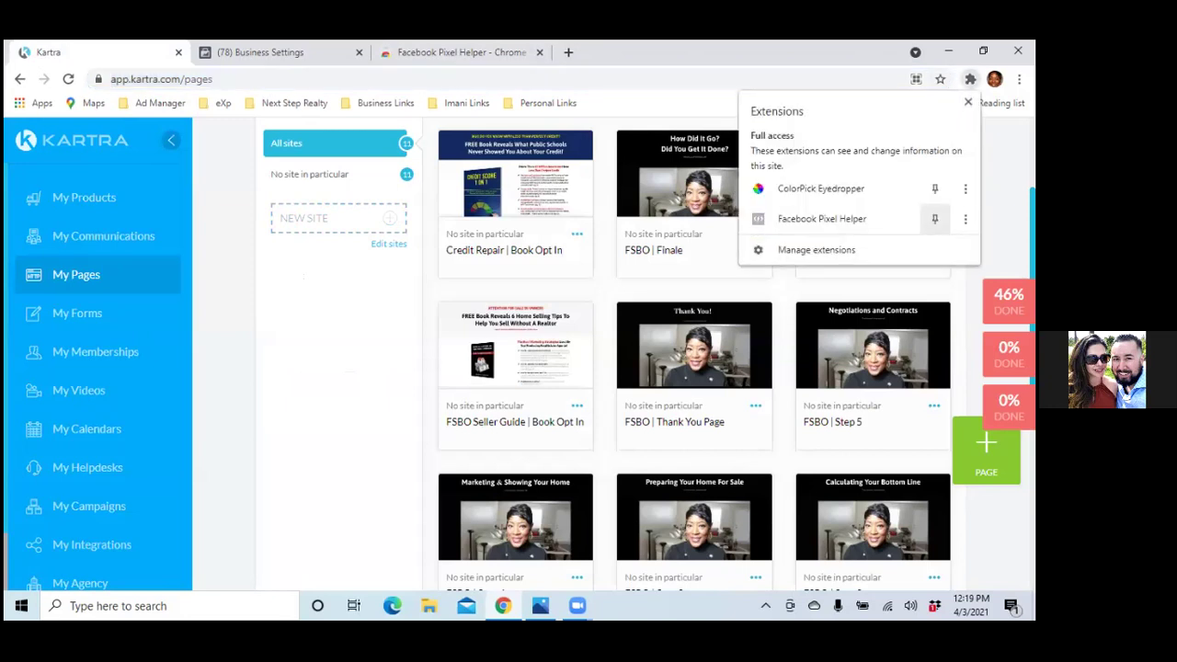
click(934, 219)
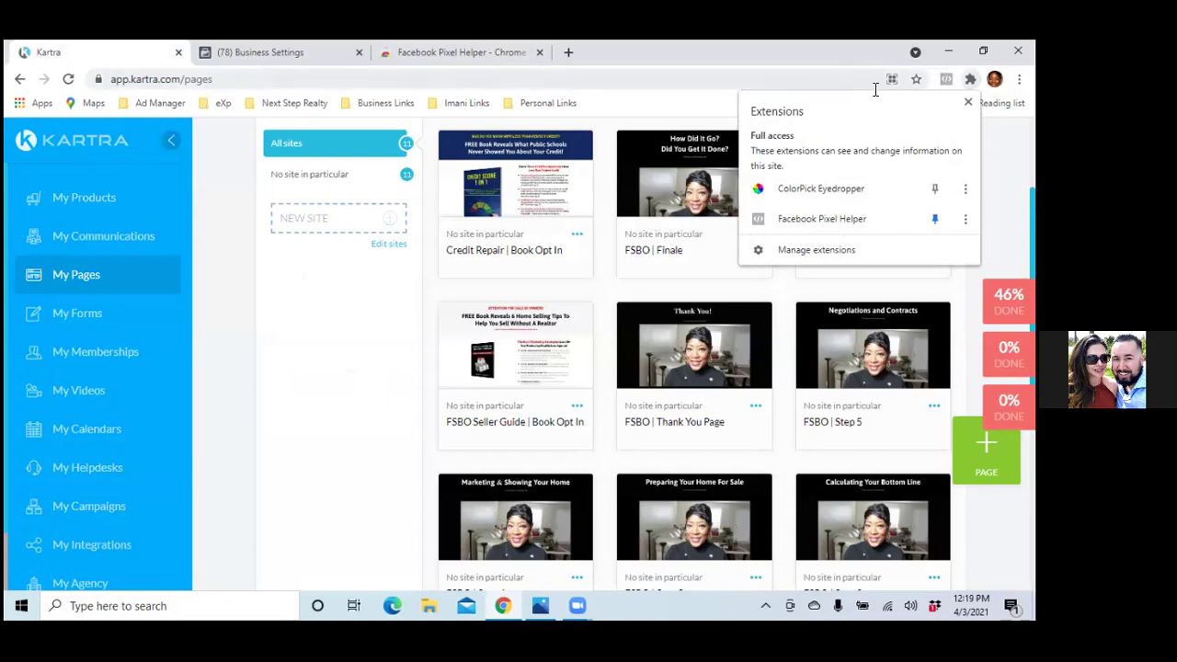
click(772, 79)
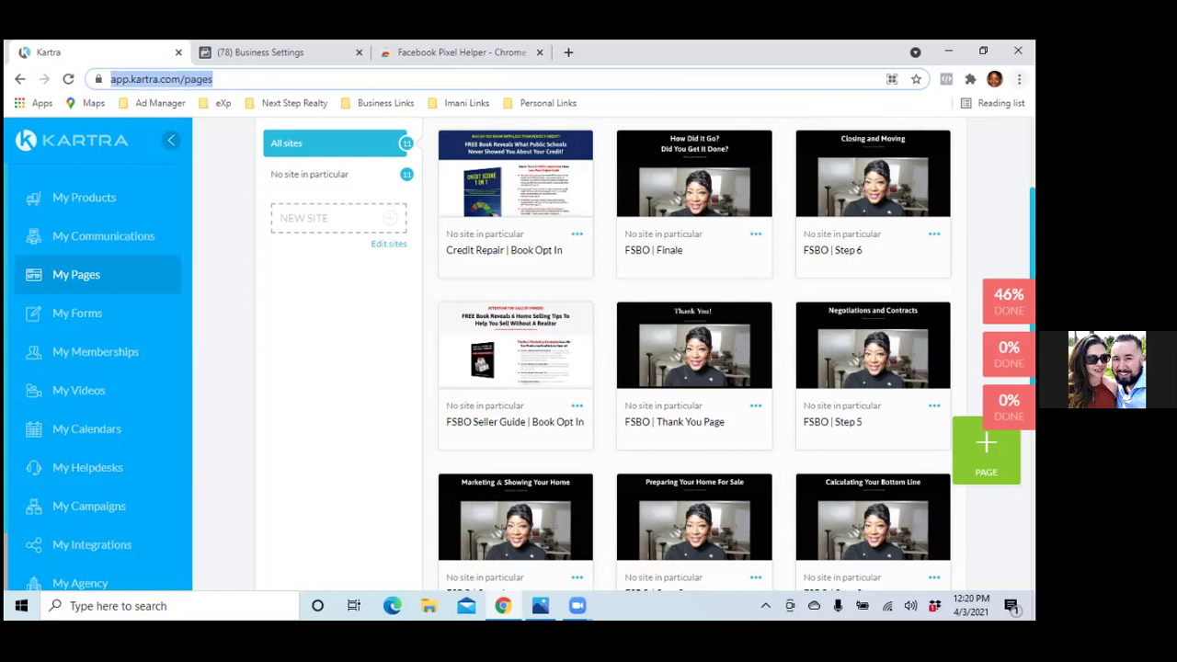
- Get the published page link of the FSBO | Finale page and copy it
click(755, 237)
click(754, 237)
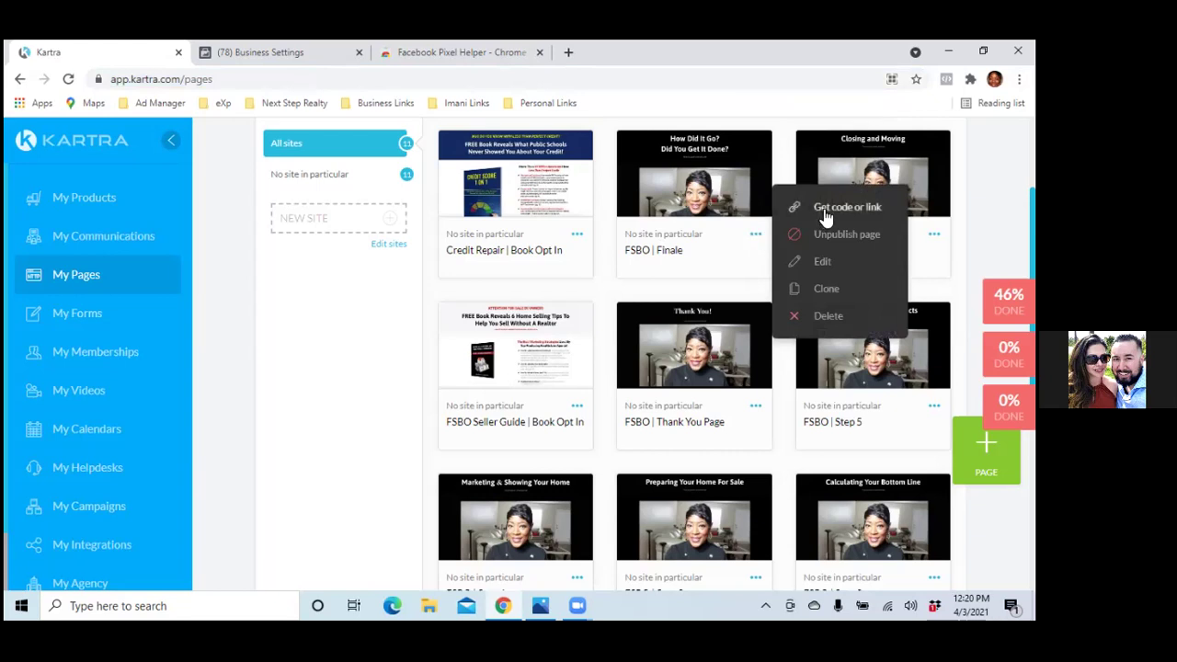
click(783, 210)
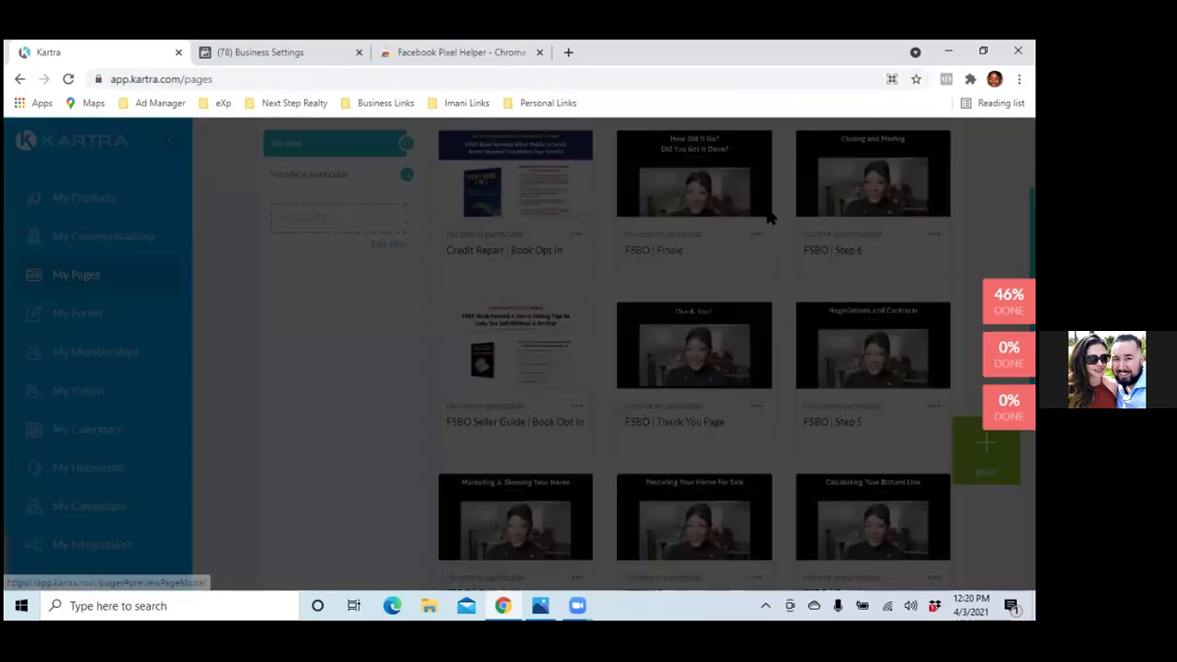
click(466, 418)
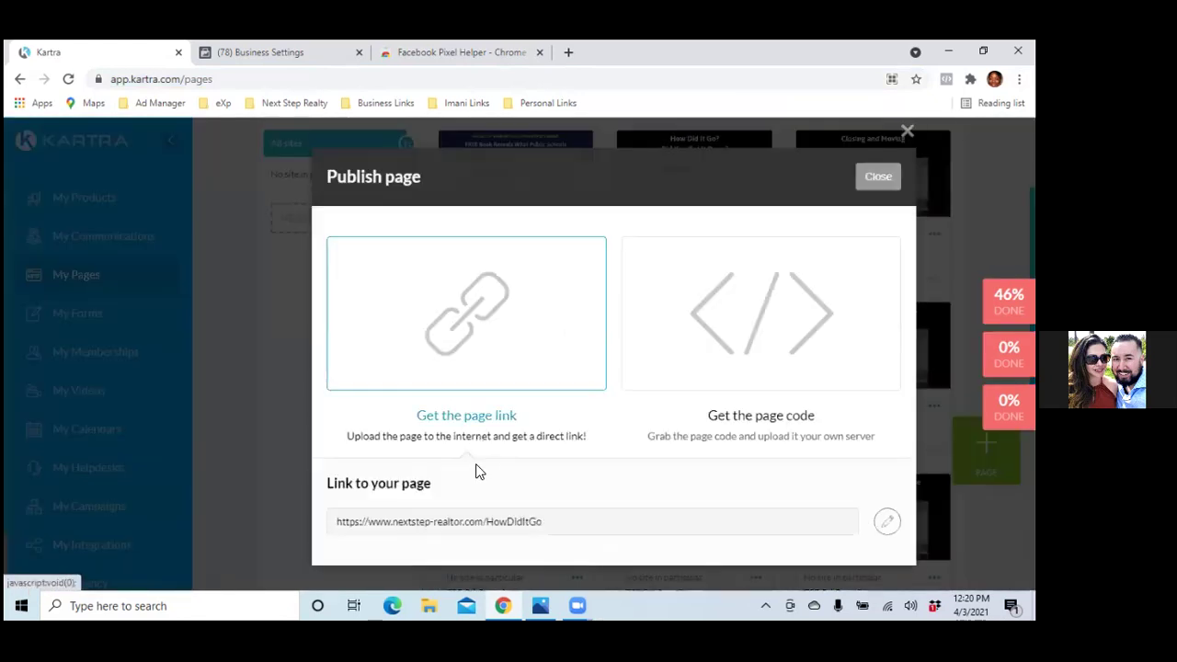
triple_click(467, 529)
right_click(467, 528)
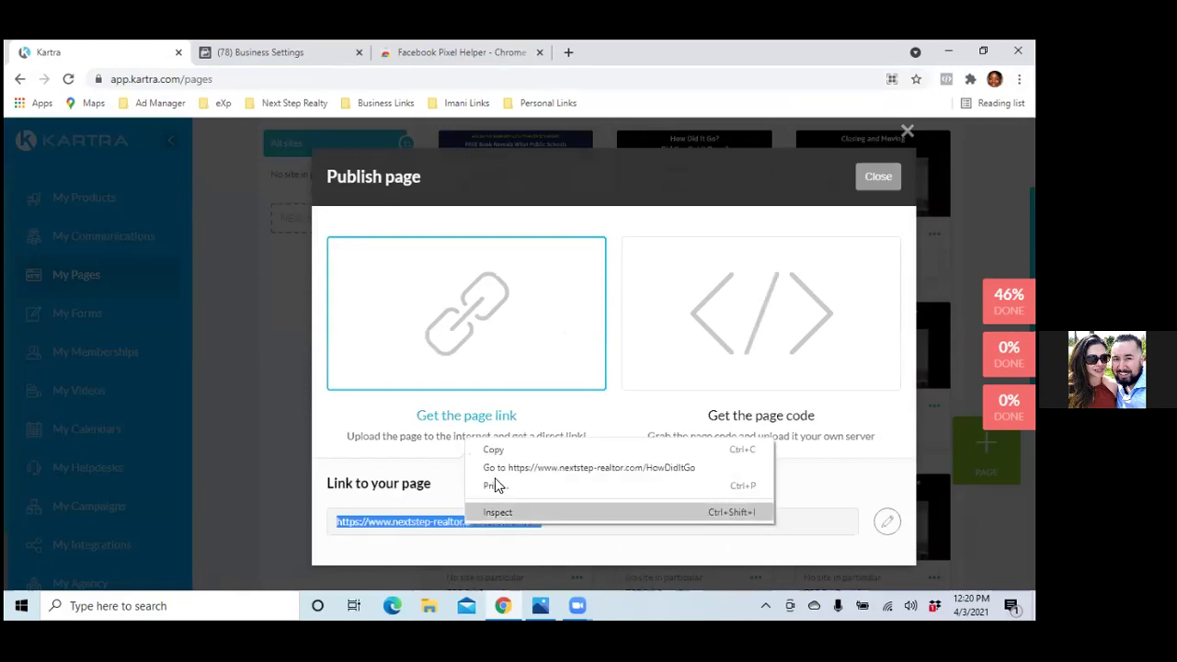
click(509, 451)
click(568, 52)
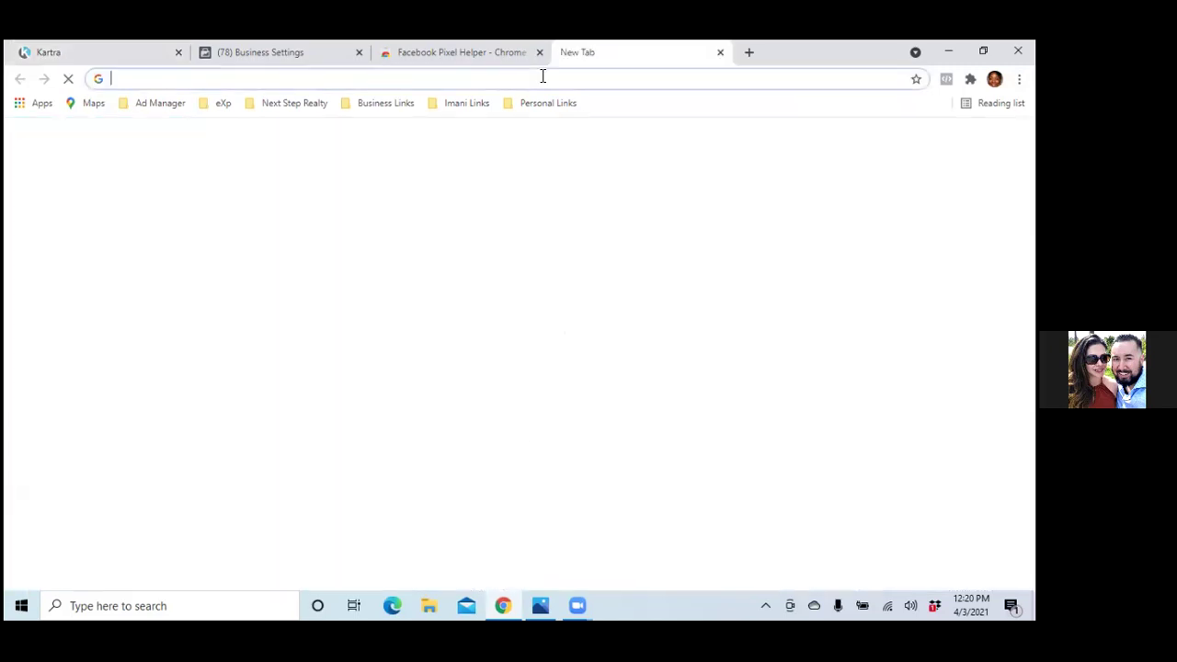
right_click(540, 82)
click(577, 177)
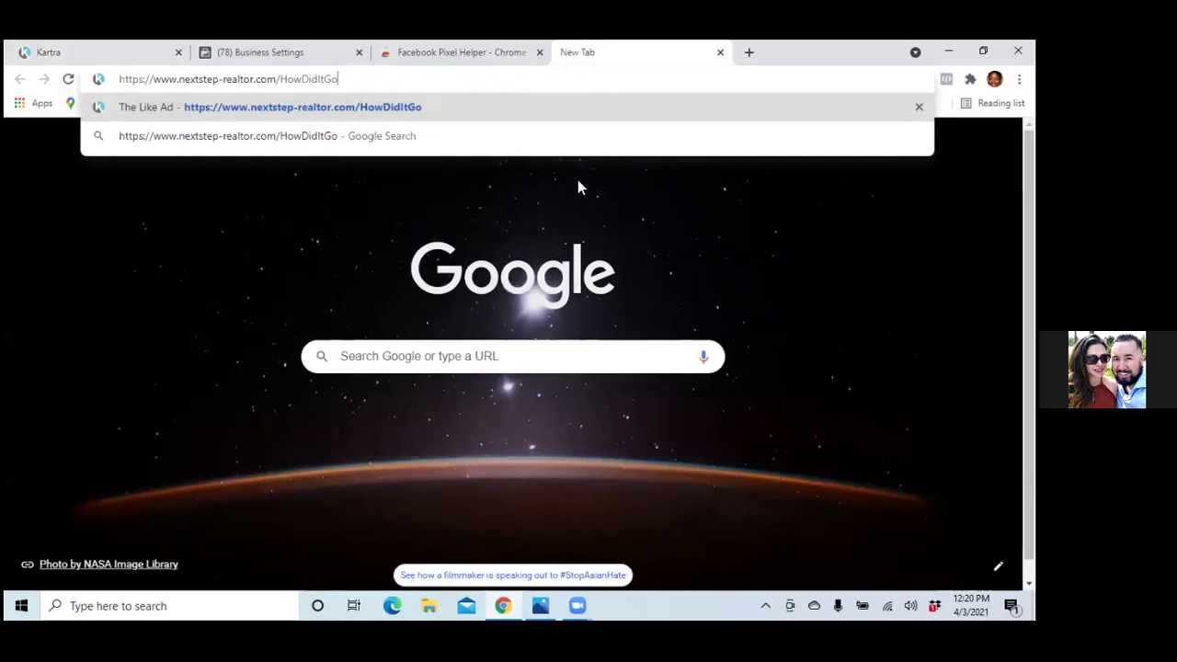
key(Return)
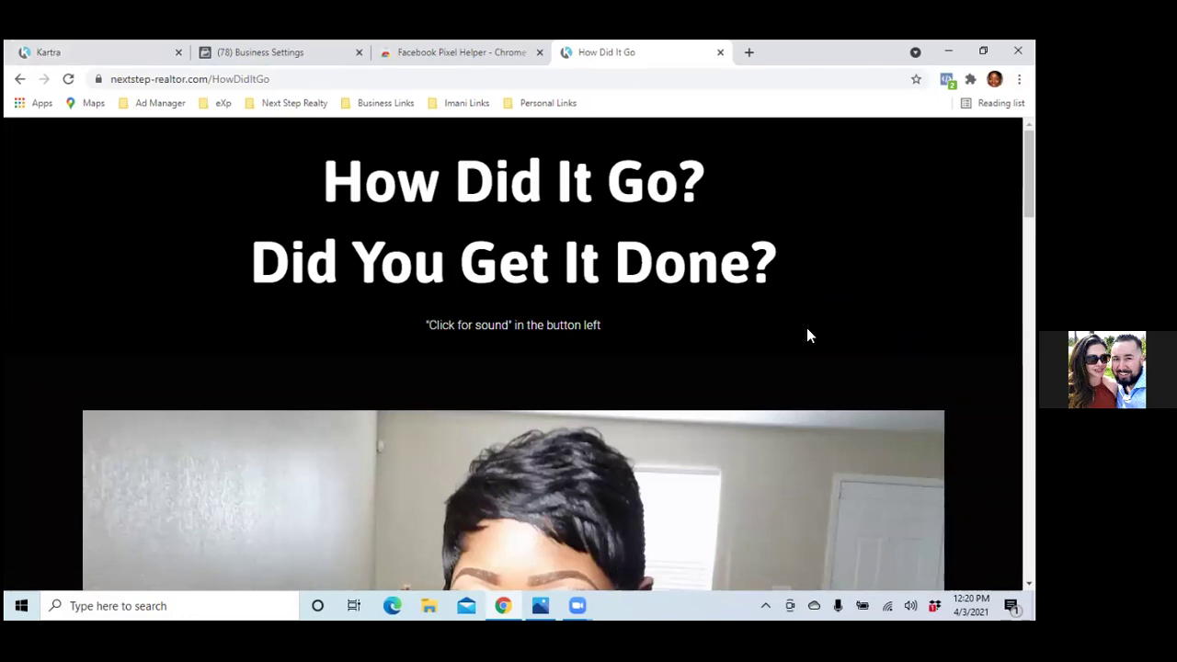
scroll(808, 330, down, 2)
scroll(806, 336, up, 2)
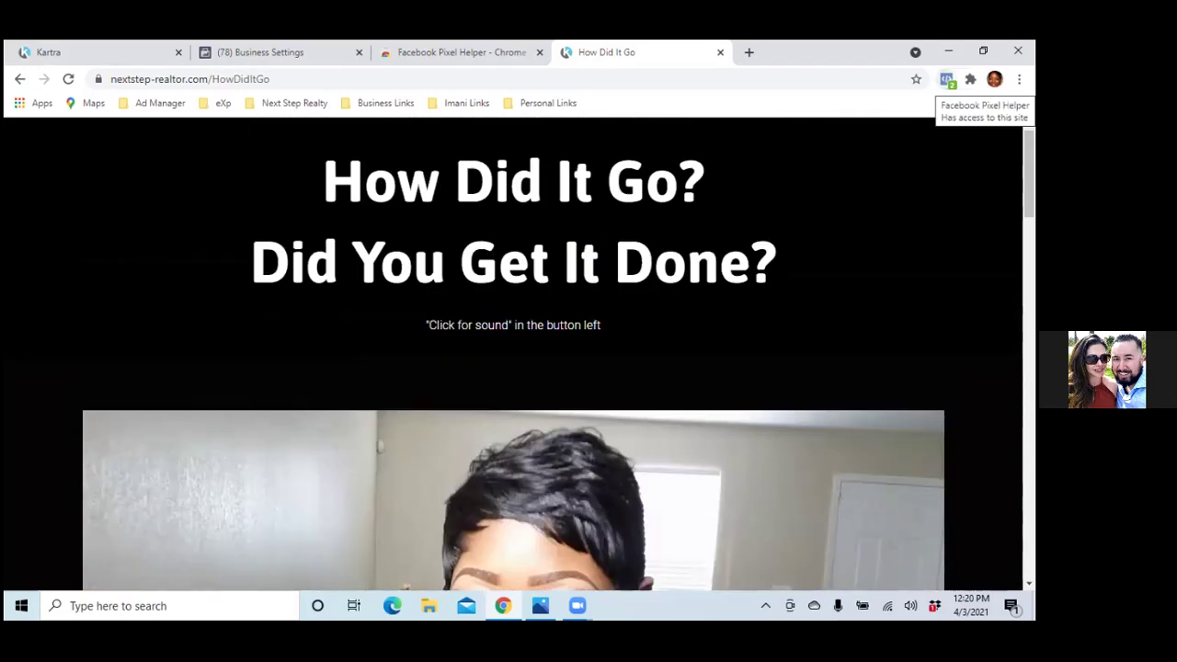
- Inspect the How Did It Go page's pixel with Facebook Pixel Helper, and close the page and Kartra's Publish page dialog
click(946, 79)
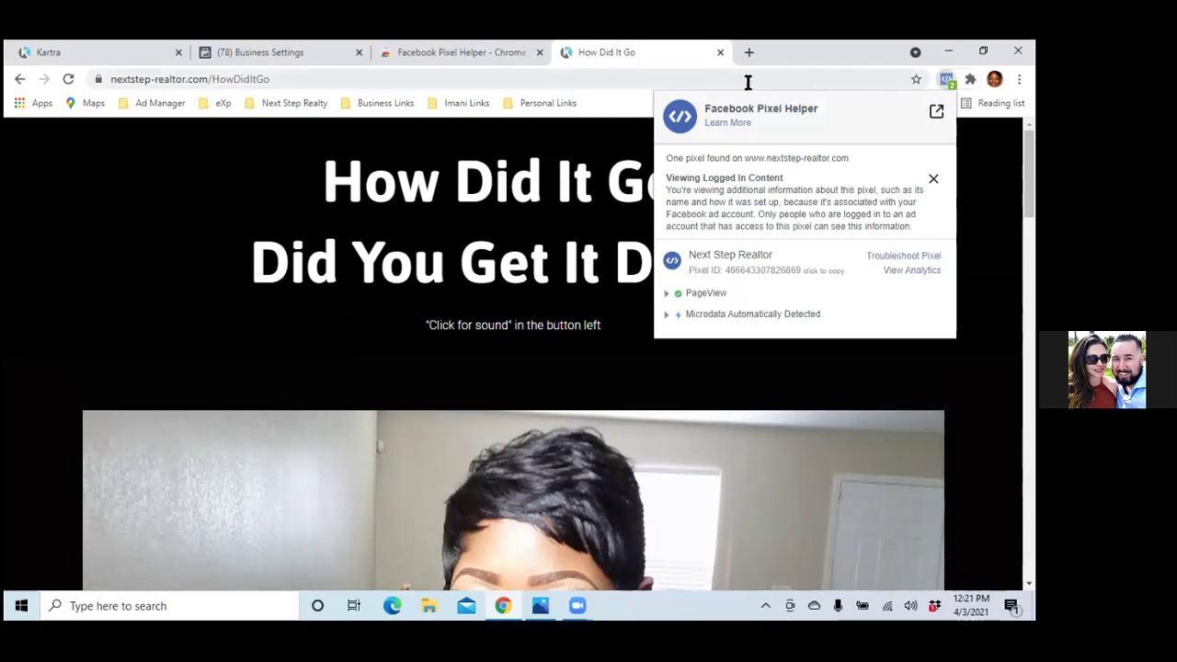
click(698, 64)
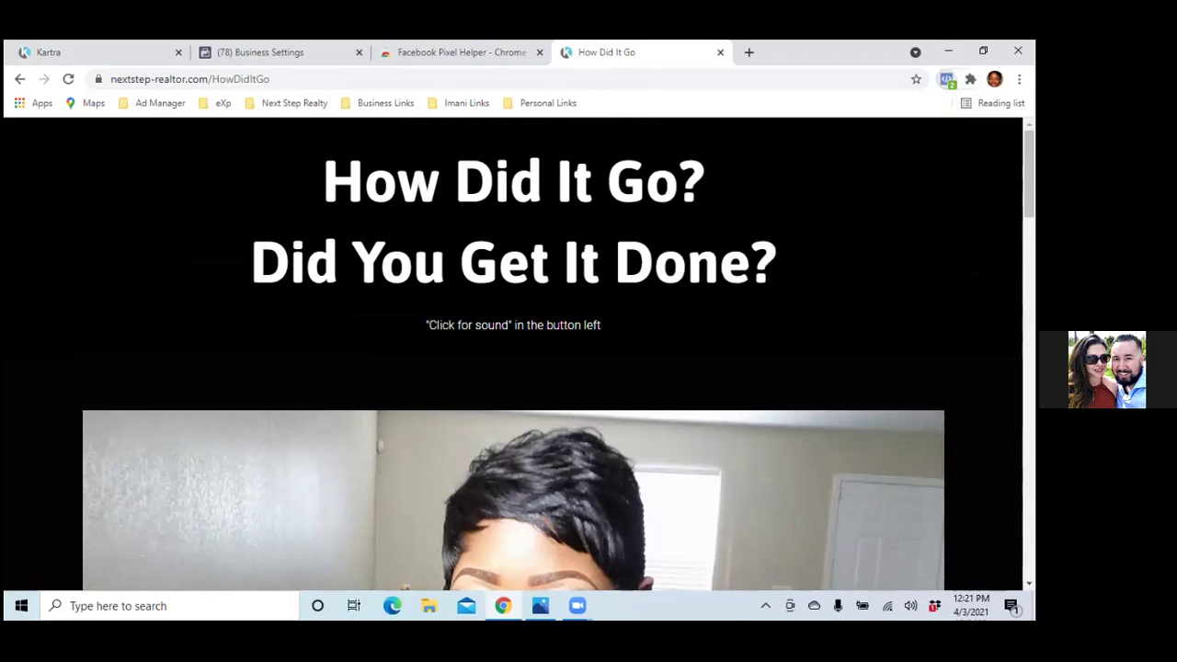
click(719, 53)
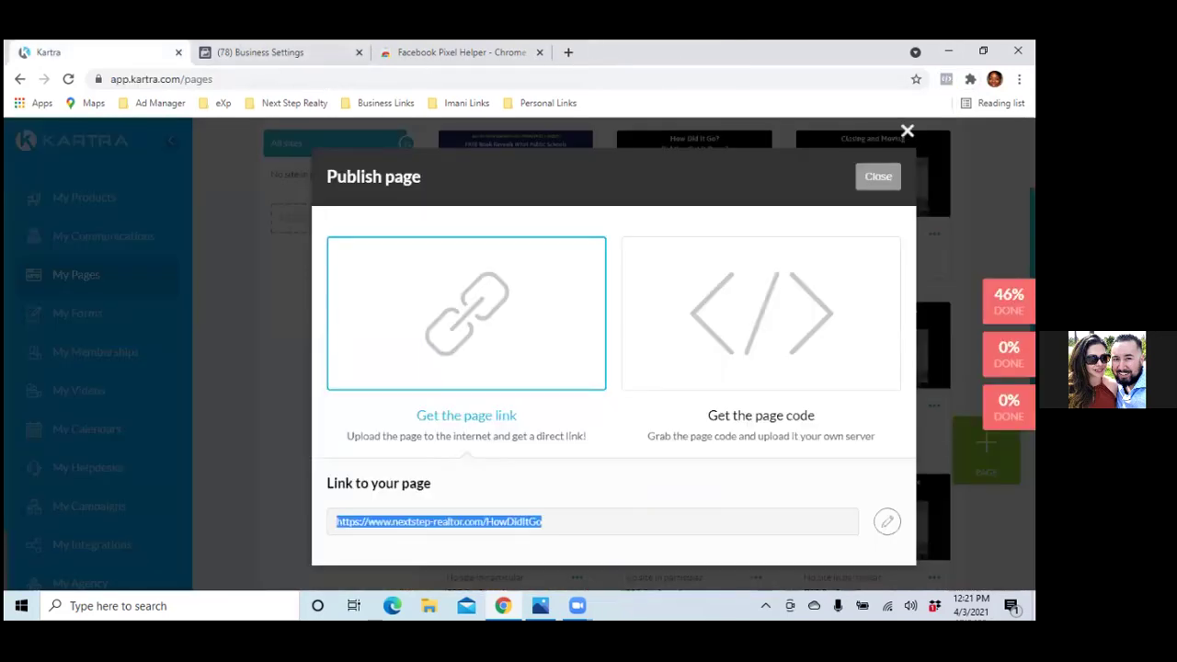
click(878, 176)
mouse_move(680, 339)
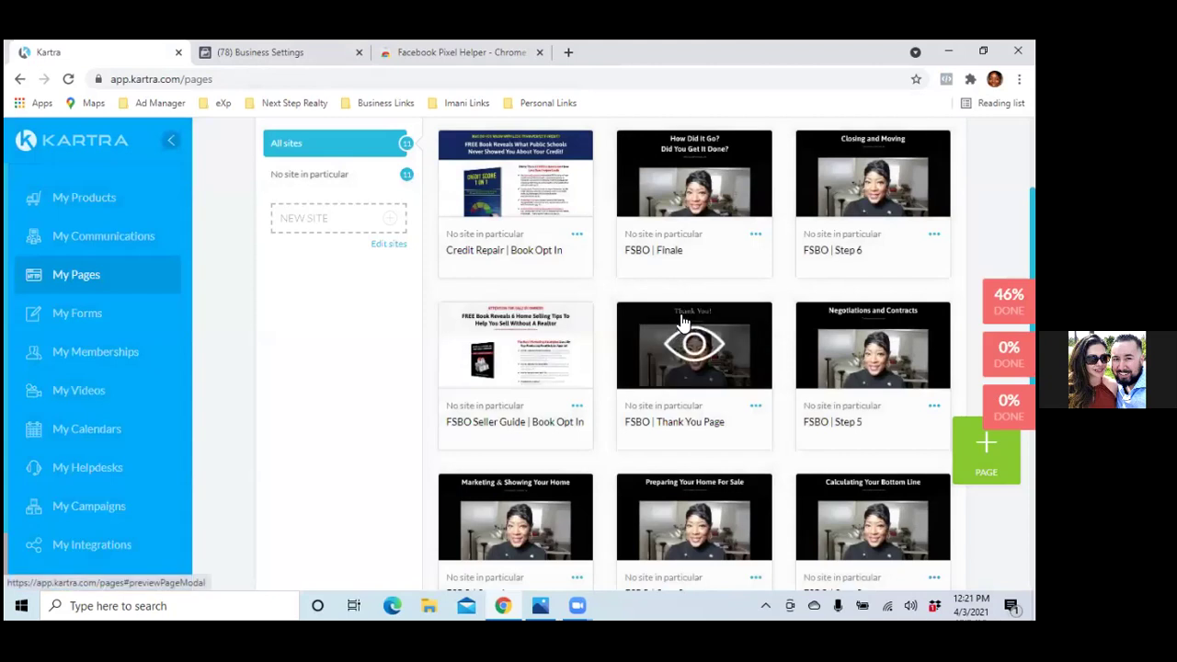
scroll(680, 321, down, 3)
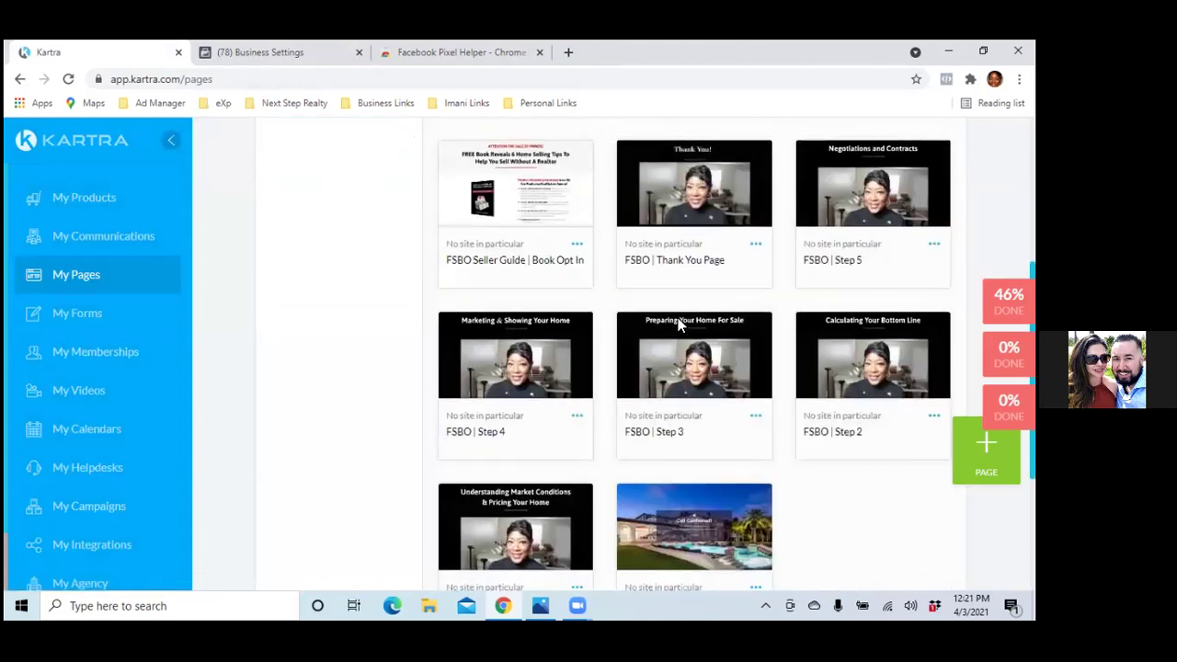
scroll(678, 324, down, 1)
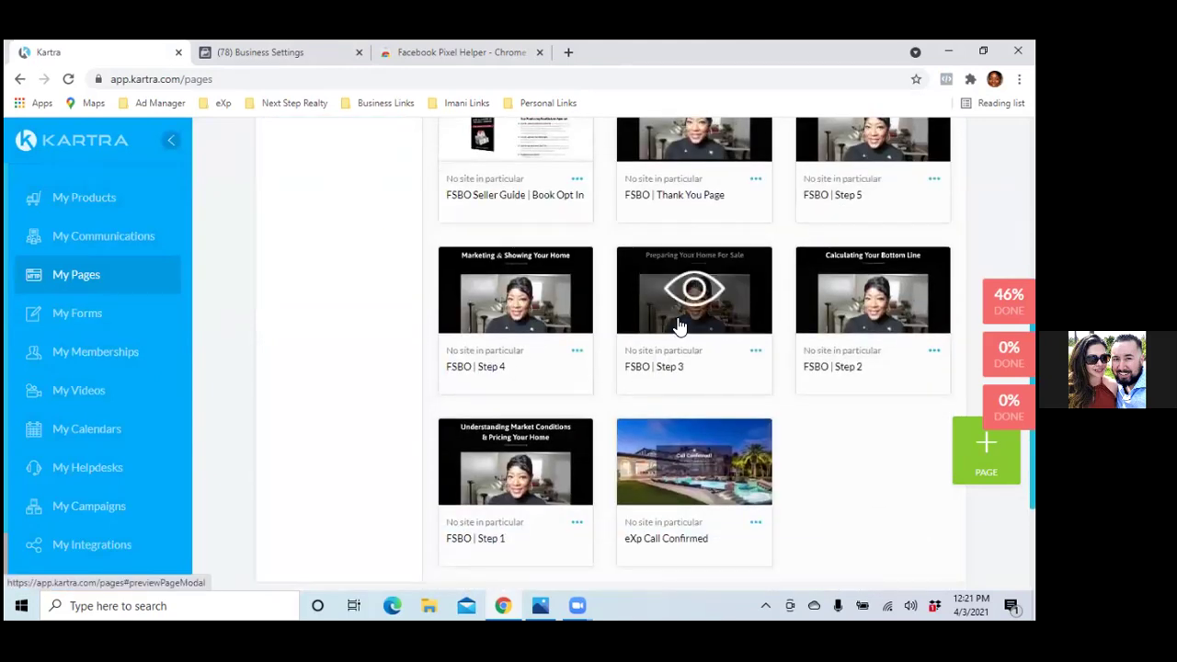
scroll(678, 324, up, 1)
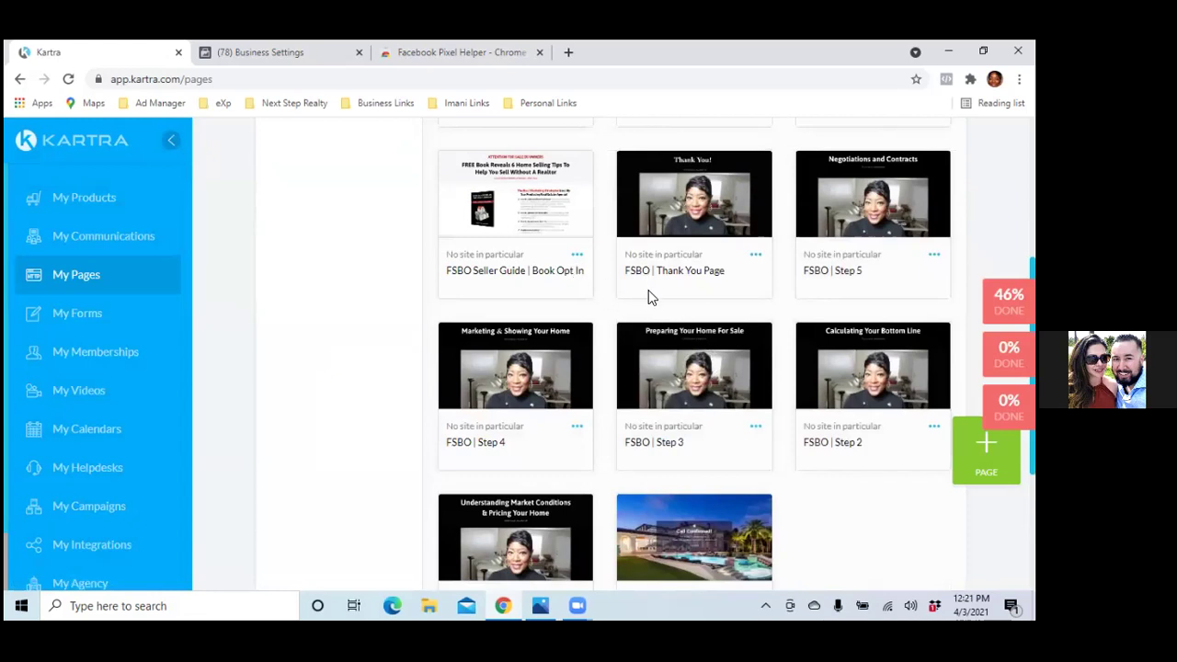
scroll(648, 296, down, 2)
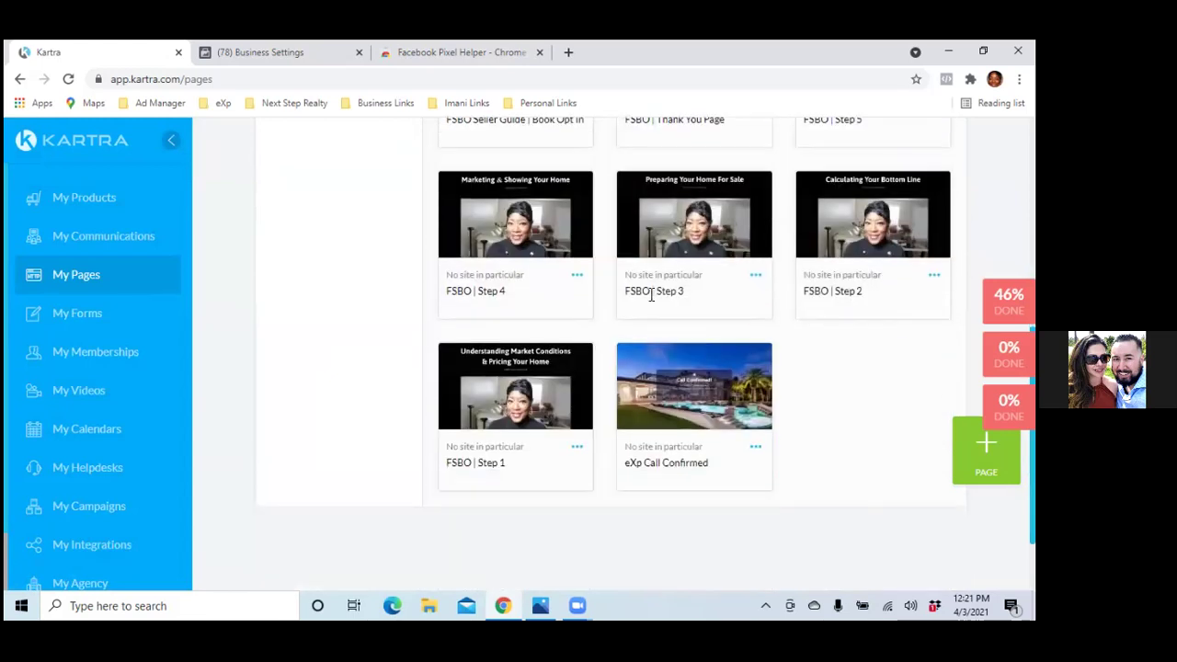
mouse_move(711, 418)
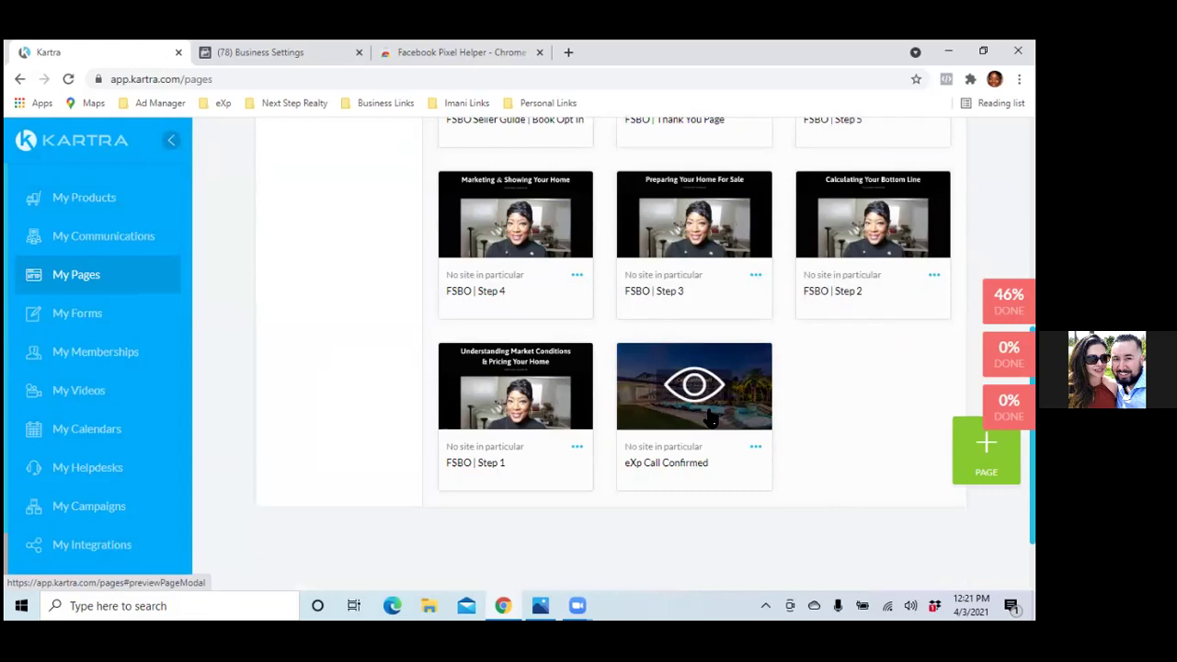
- Get the published page link of the eXp Call Confirmed page
scroll(710, 418, up, 1)
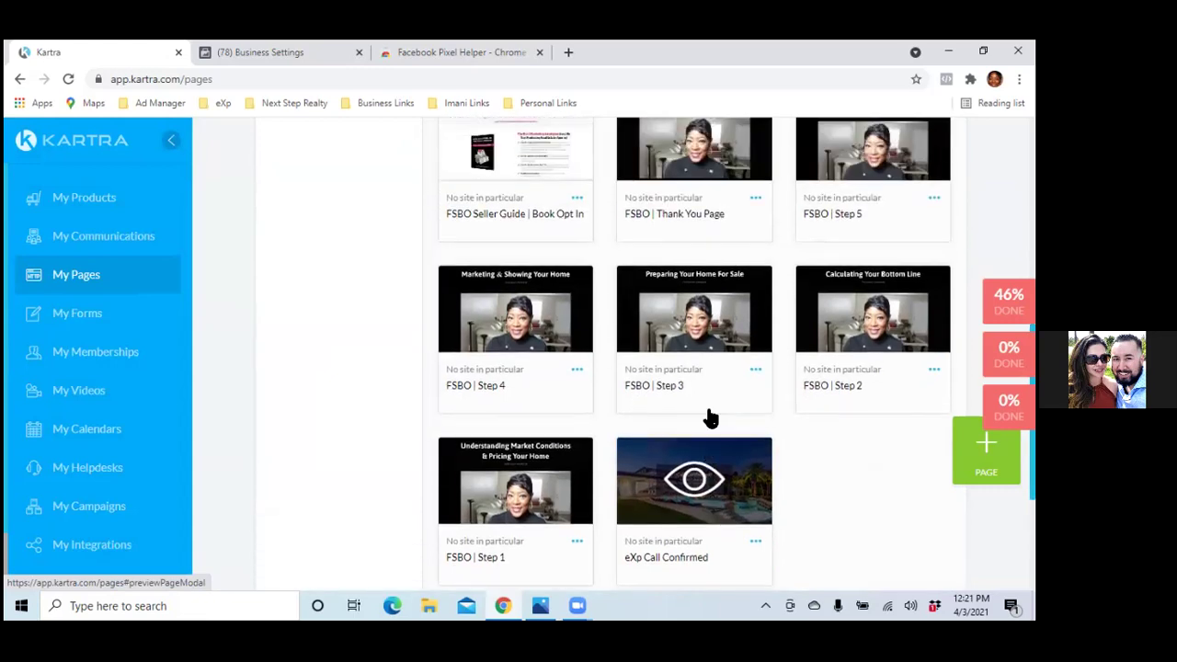
scroll(711, 416, down, 1)
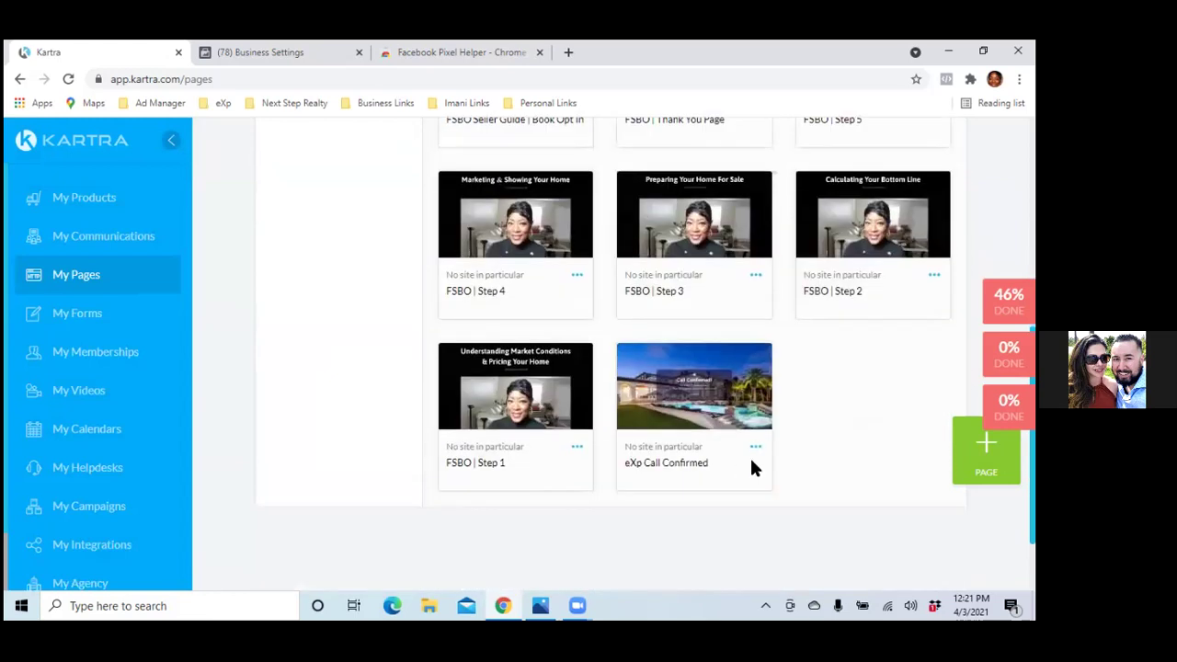
click(754, 447)
click(818, 420)
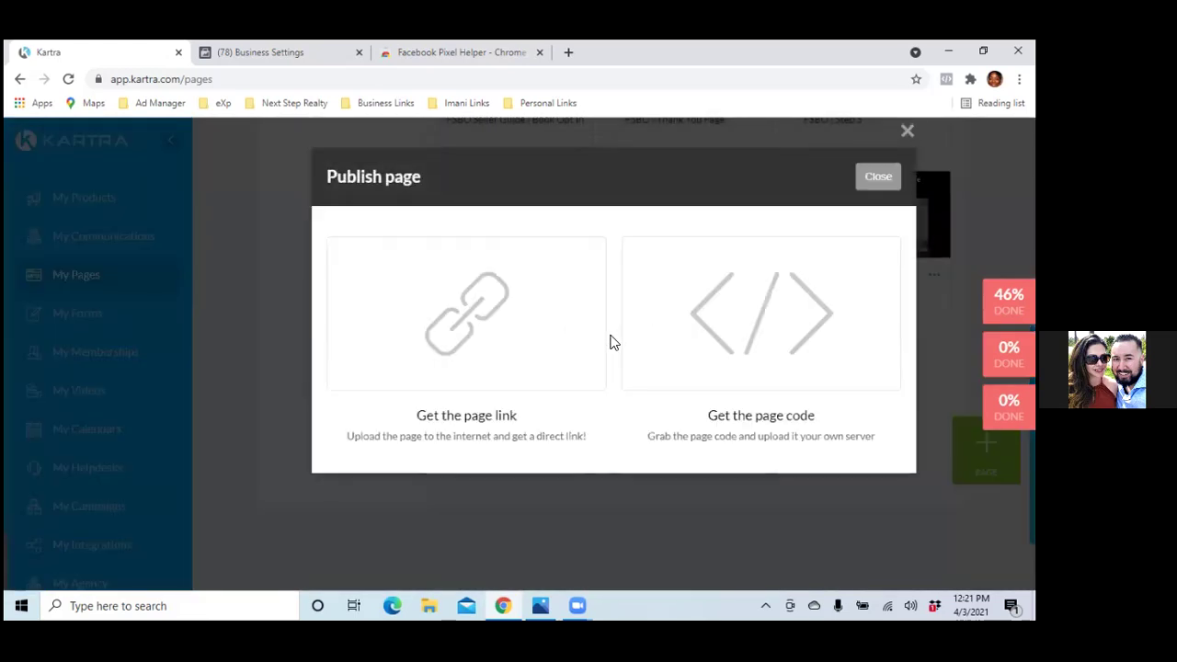
click(495, 420)
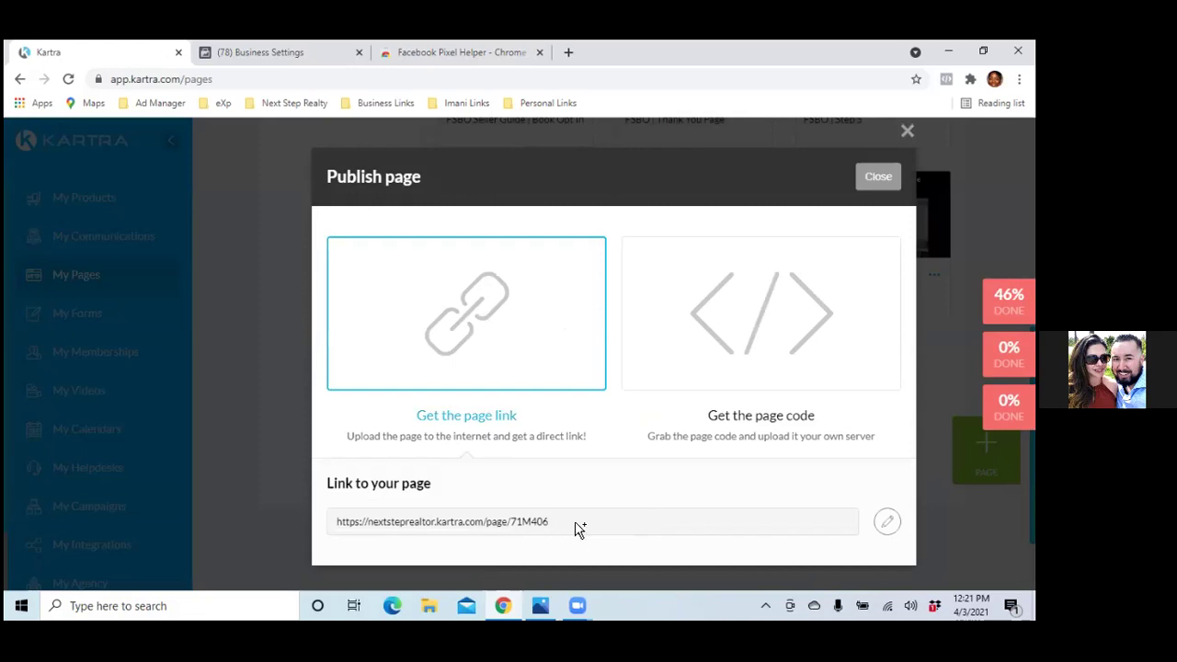
click(887, 521)
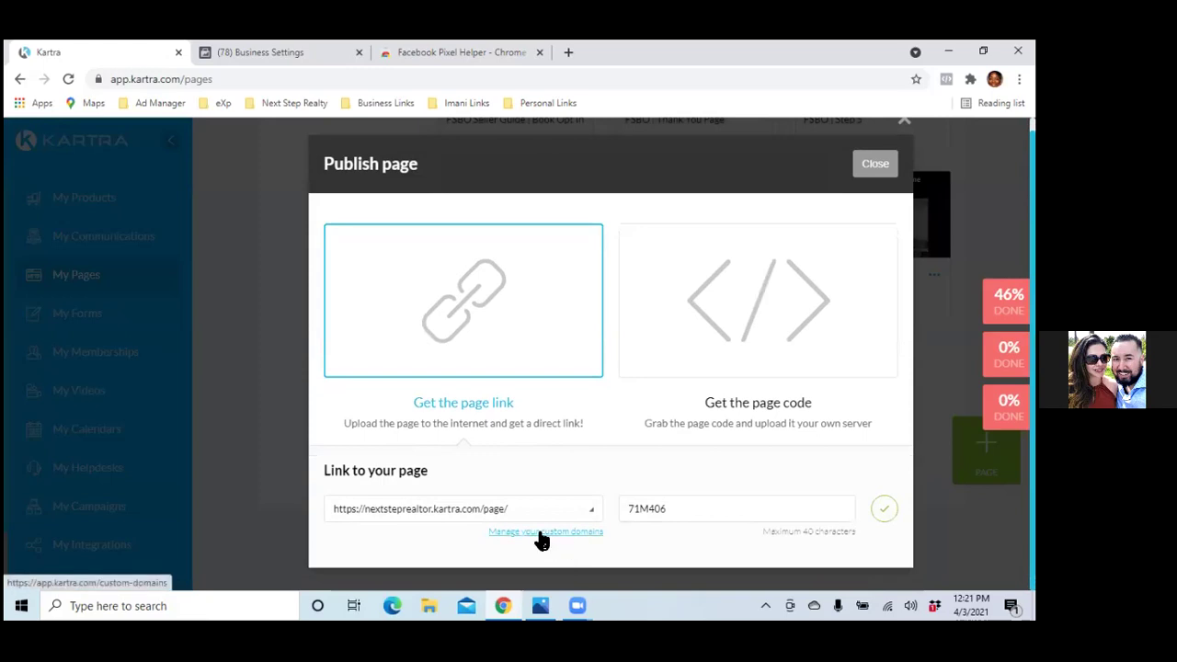
click(562, 521)
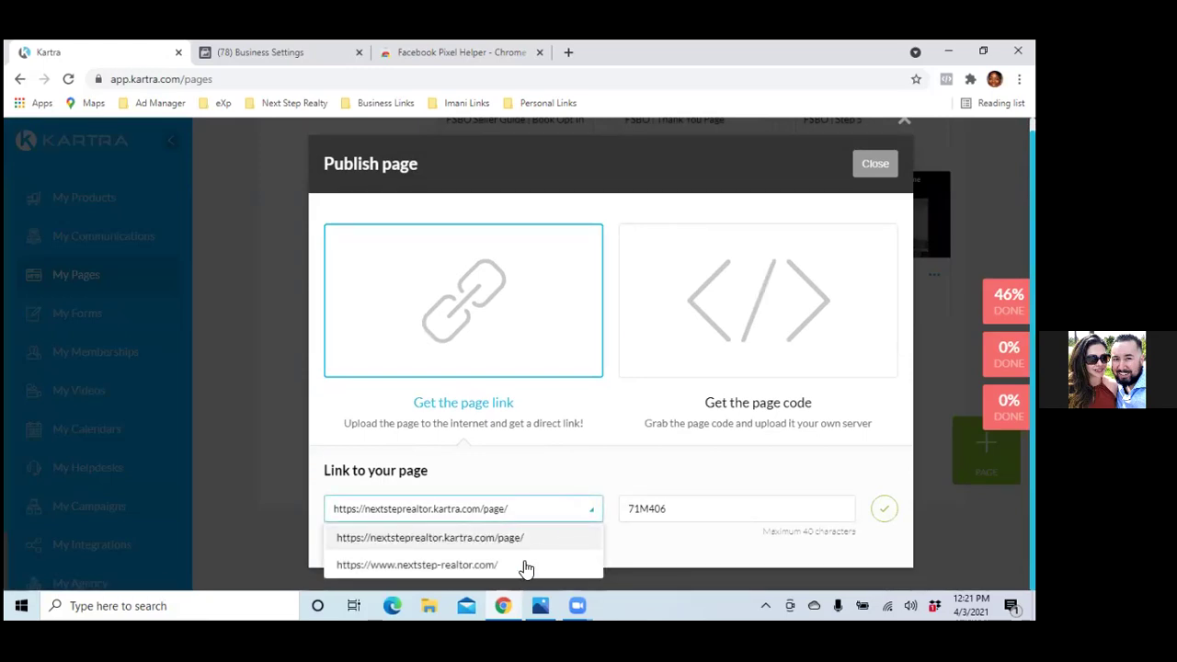
click(524, 564)
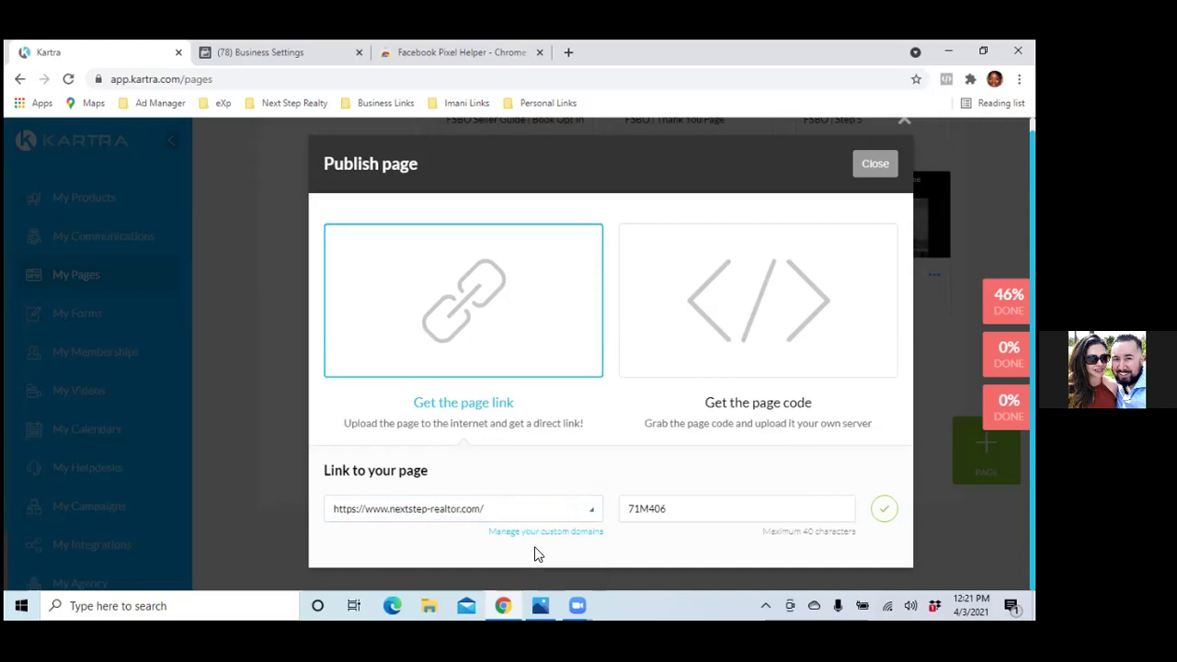
double_click(667, 511)
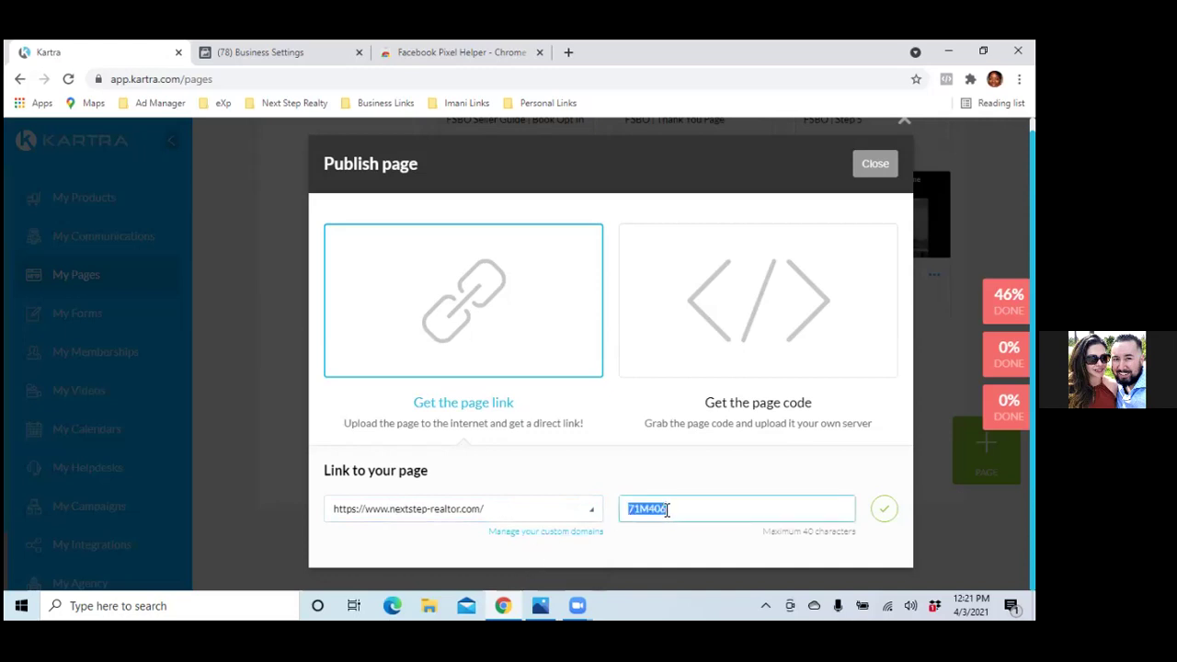
text(c)
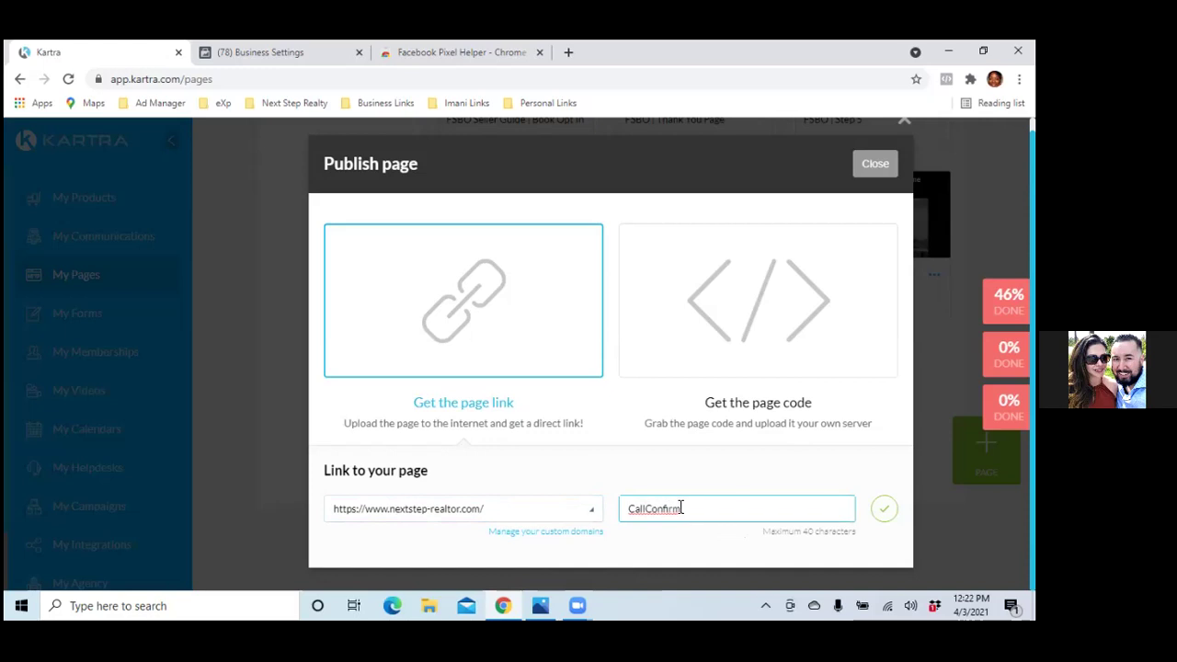
text(ed)
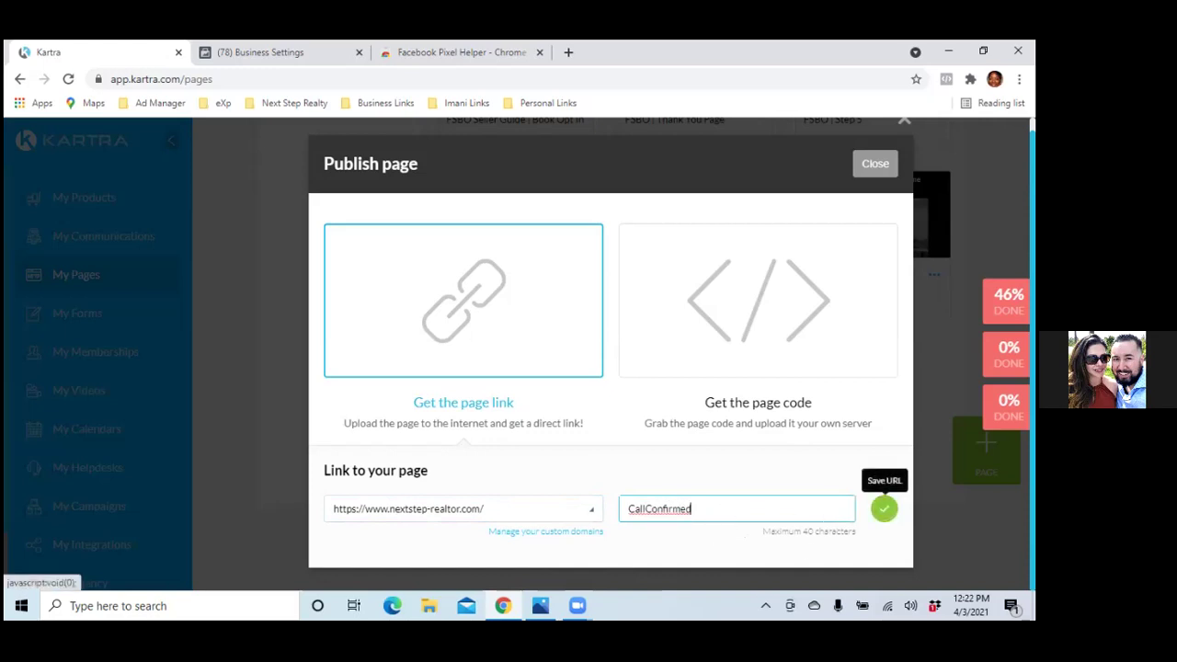
click(884, 509)
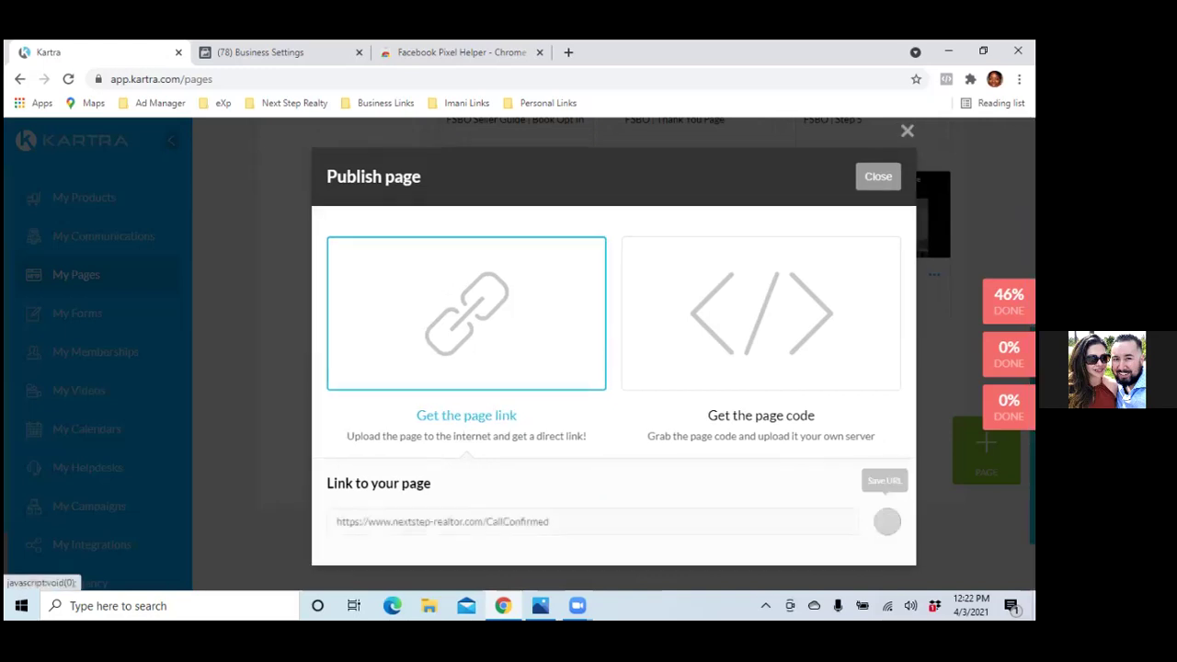
click(462, 521)
right_click(460, 518)
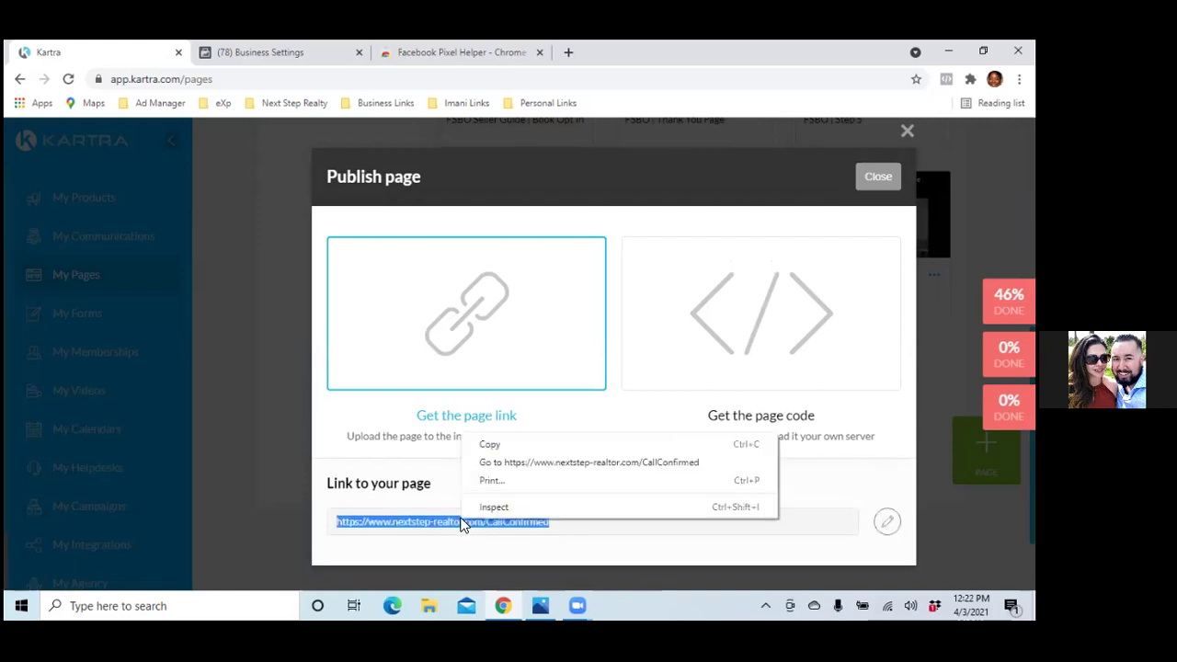
click(511, 445)
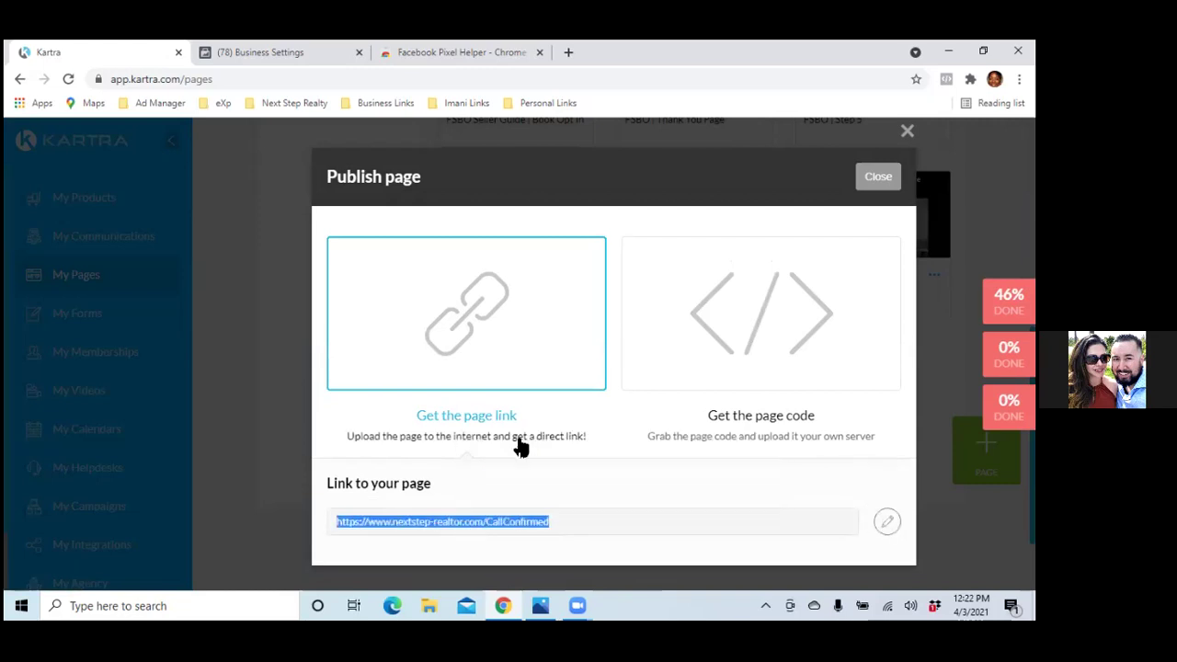
- View the copied CallConfirmed link in a new browser tab, and close the page and Kartra's Publish page dialog
click(566, 52)
right_click(554, 78)
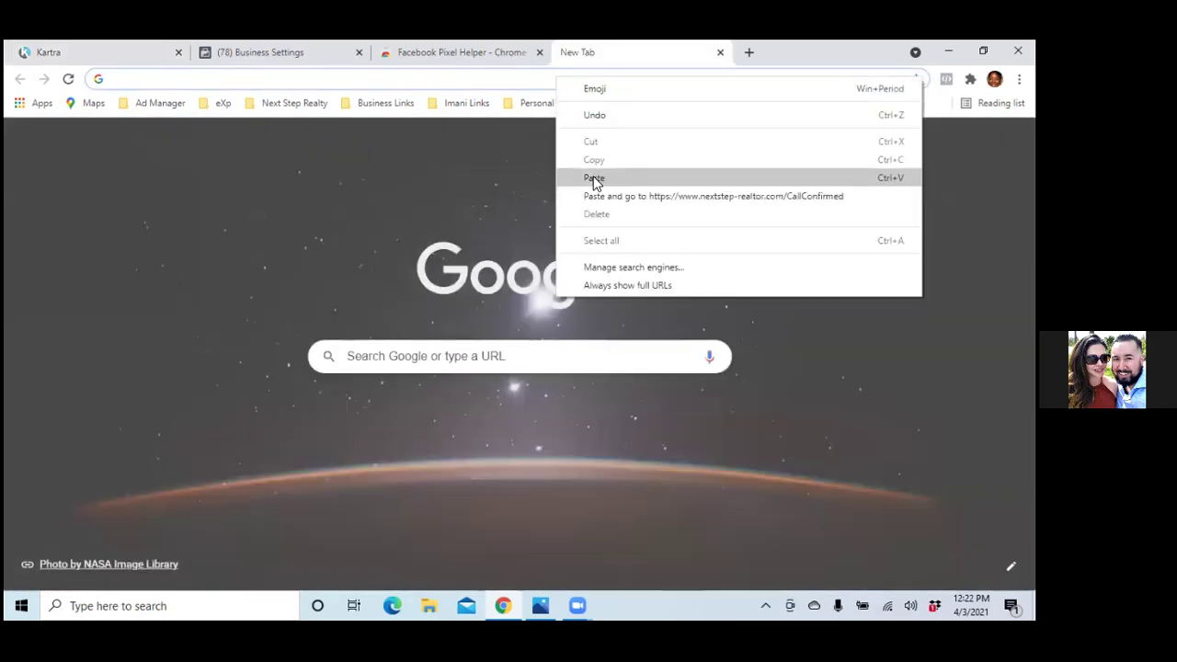
click(596, 178)
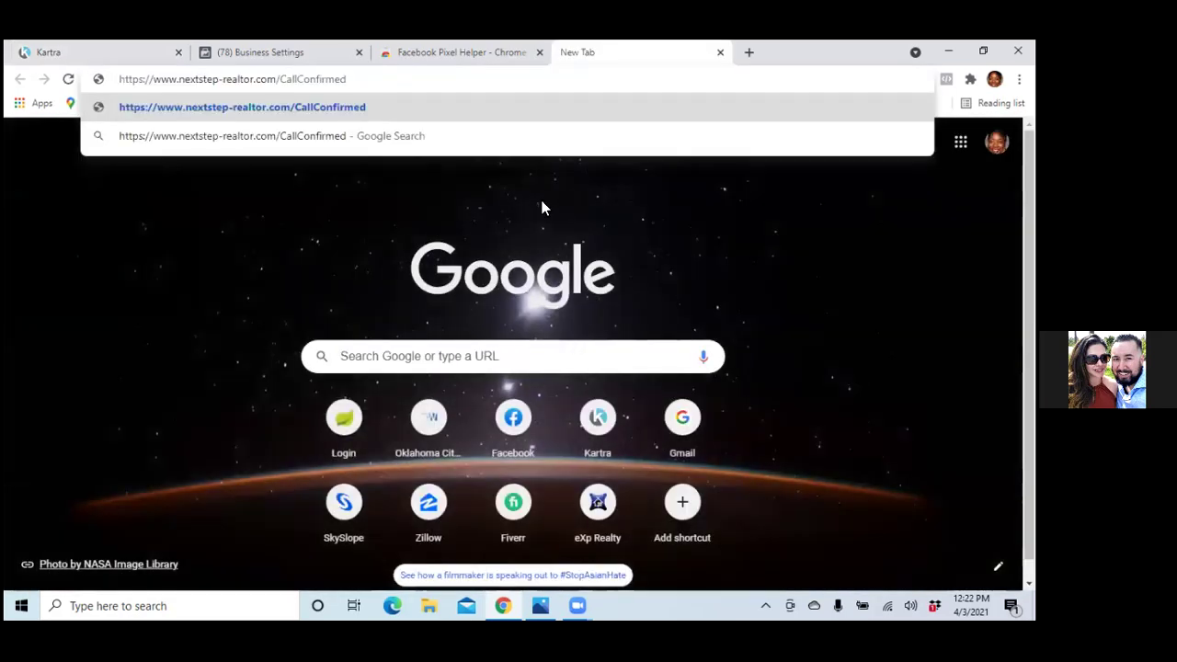
key(Return)
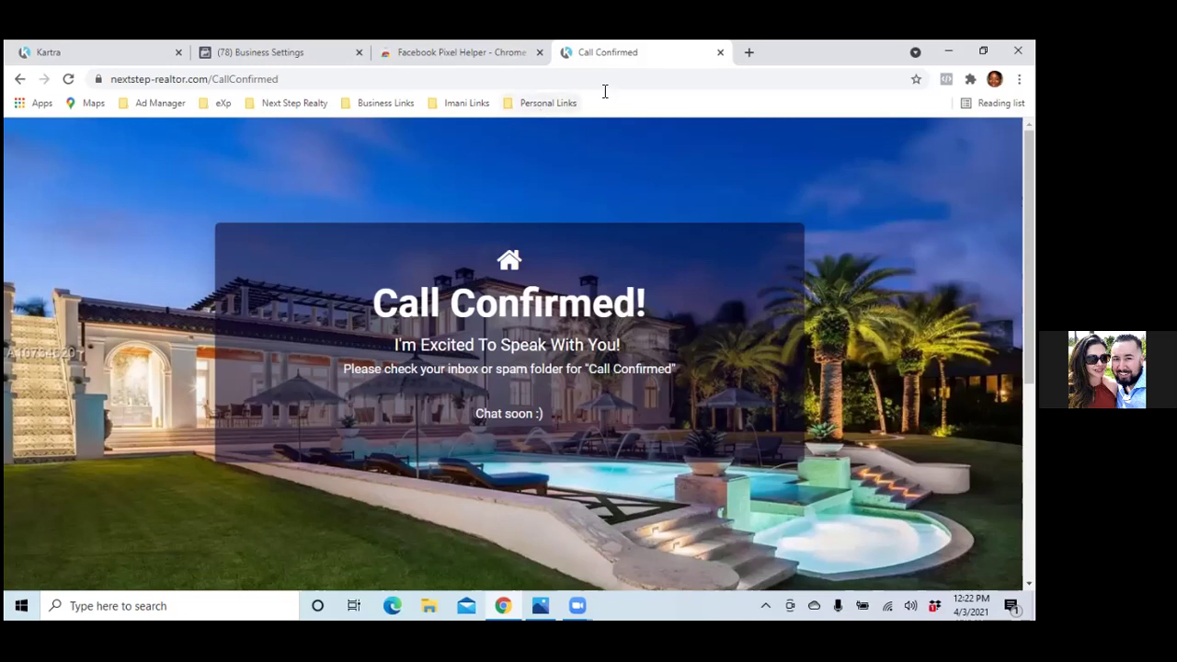
click(720, 52)
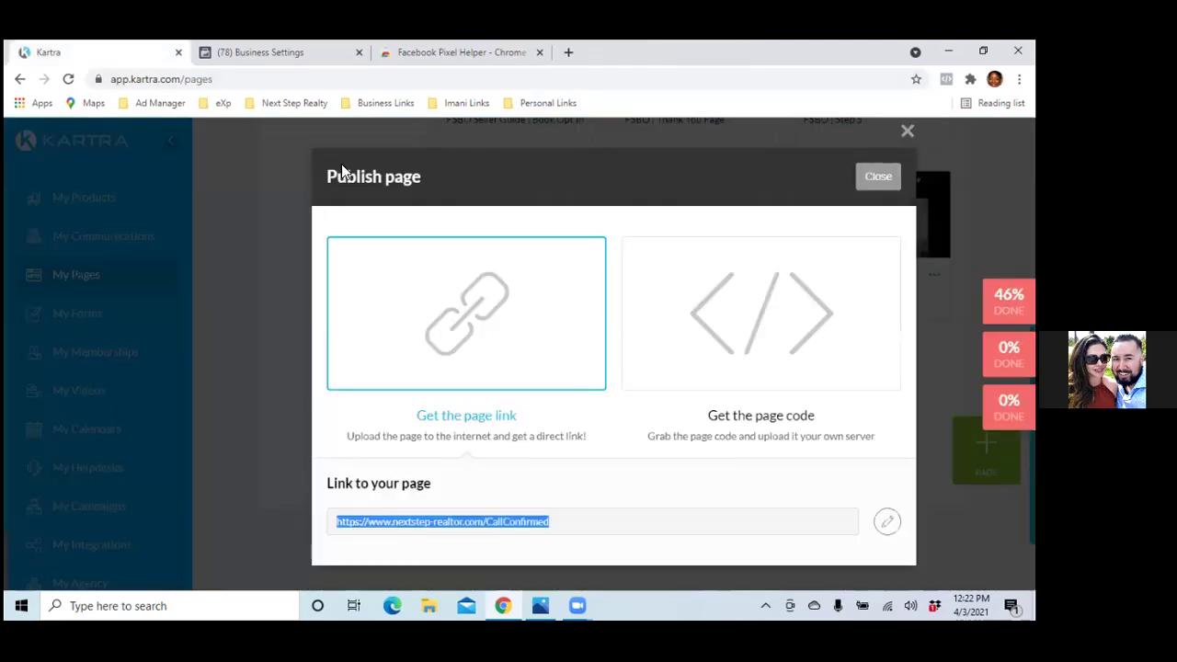
click(875, 179)
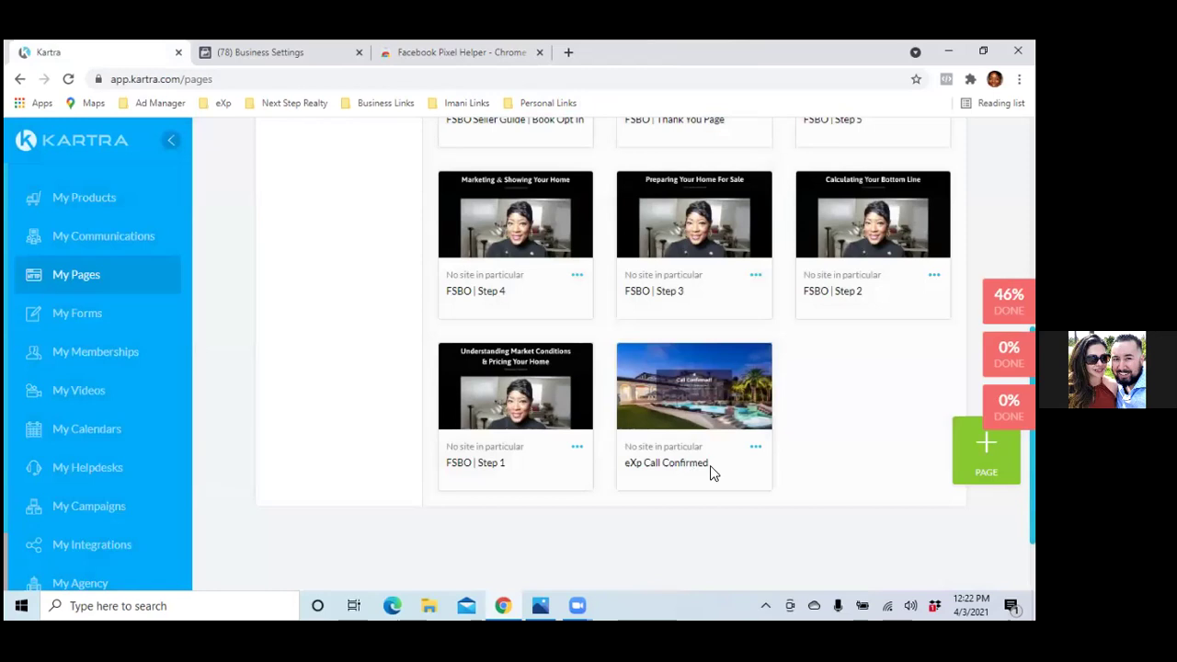
- Open the FSBO | Finale page from the pages list for editing
scroll(666, 429, up, 3)
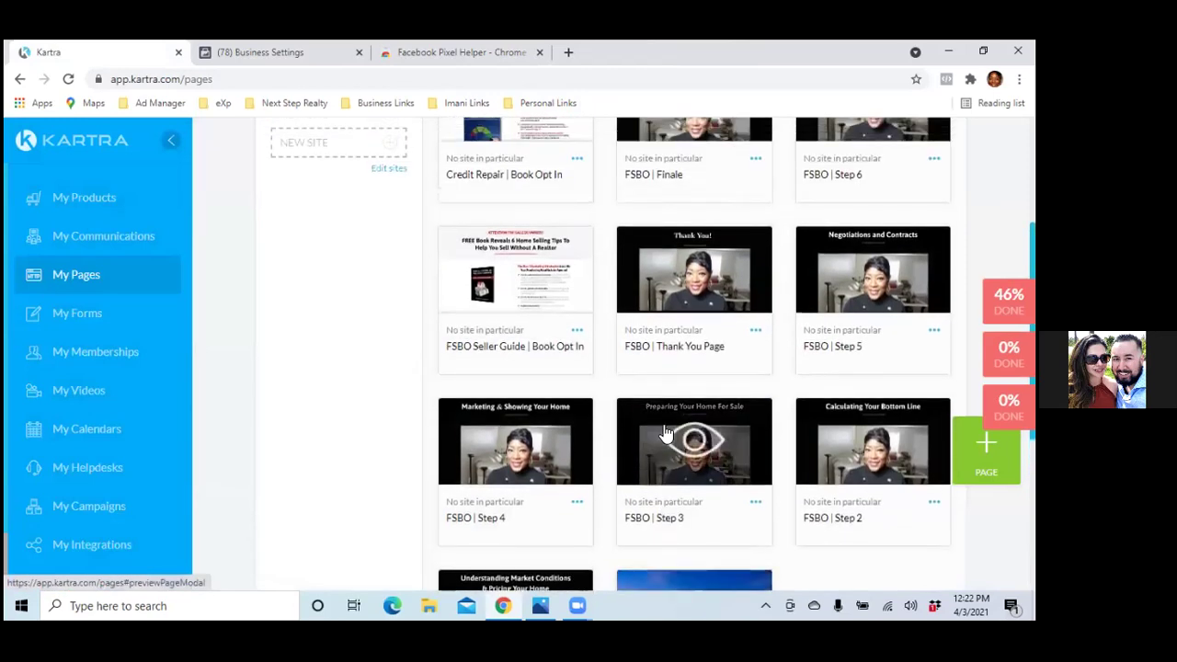
scroll(666, 432, up, 3)
click(754, 310)
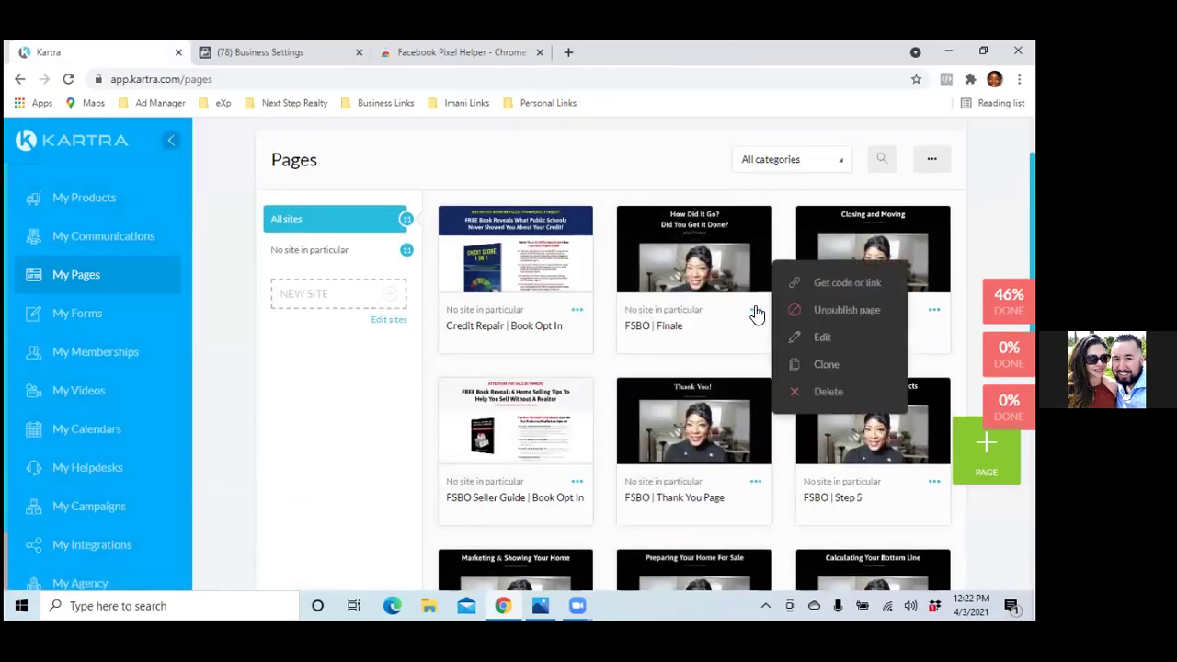
click(827, 334)
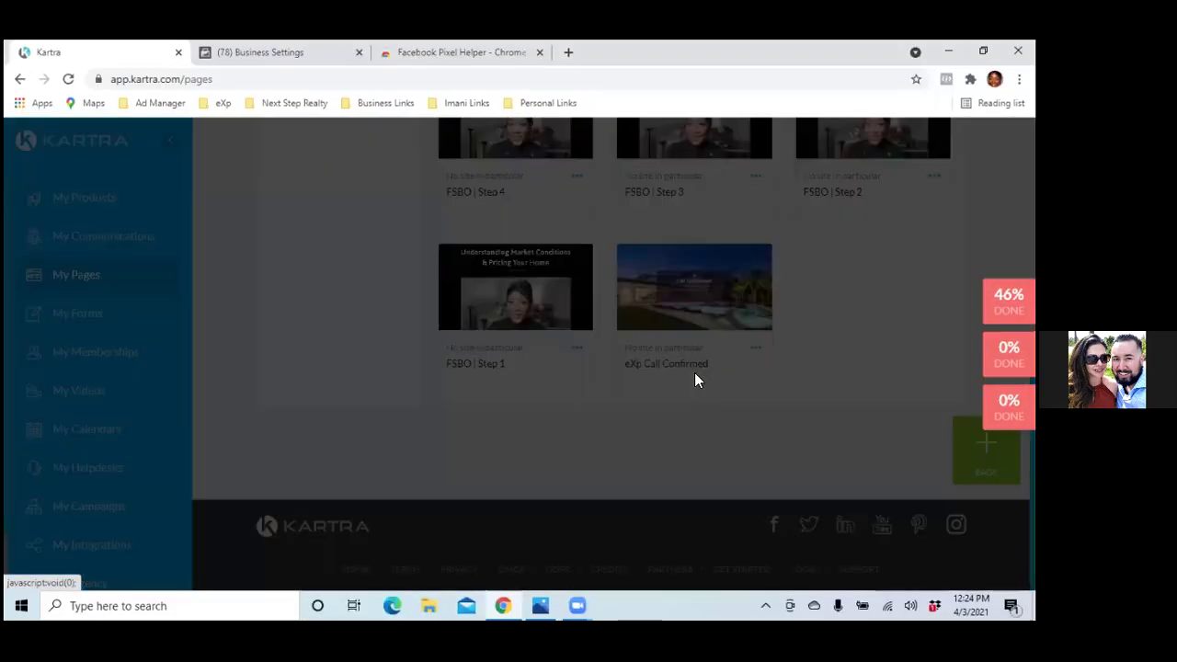
- Open the eXp Call Confirmed page in the editor and show its Facebook Ads tracking code setting
click(746, 178)
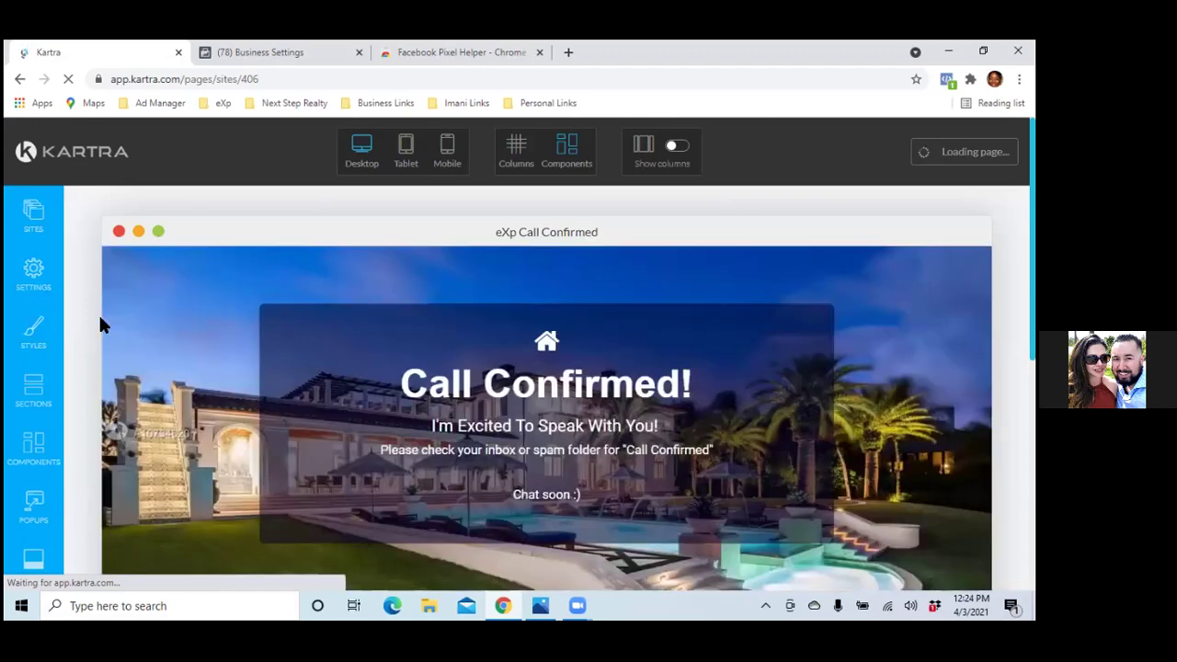
click(34, 272)
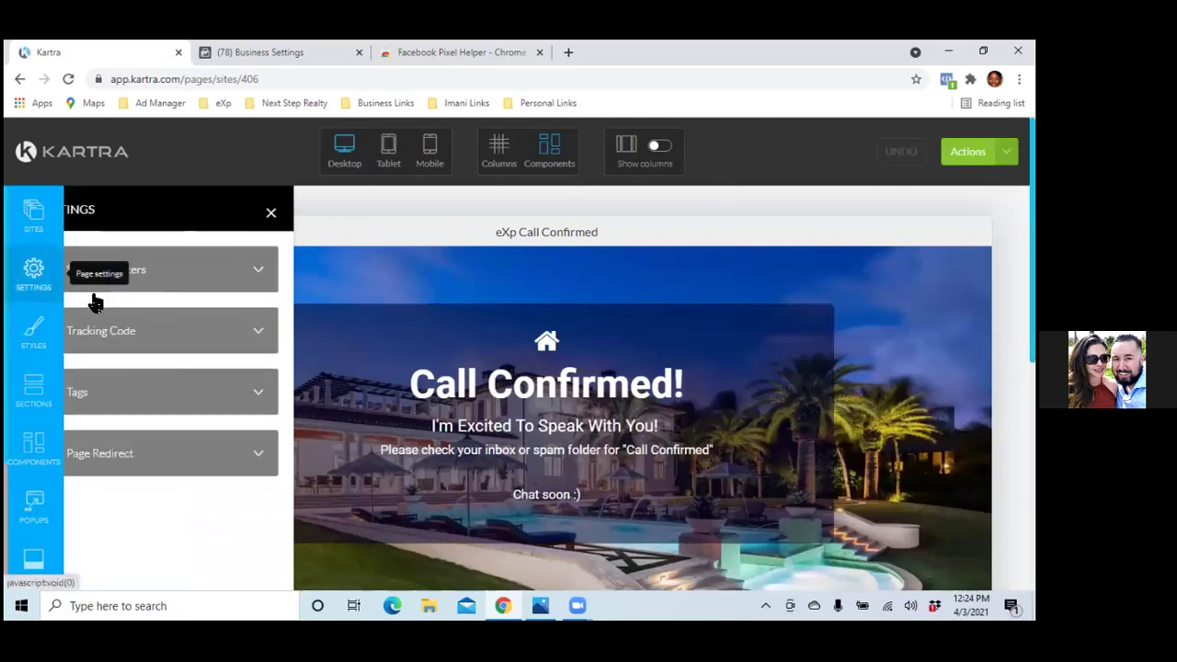
click(146, 329)
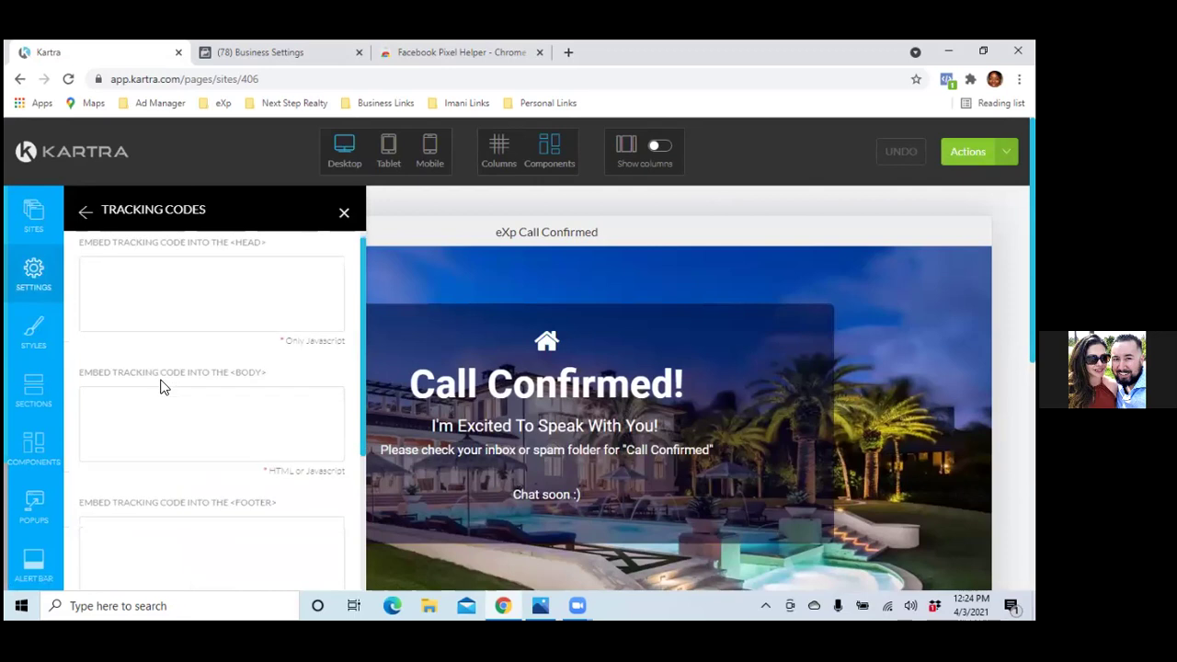
scroll(160, 384, down, 3)
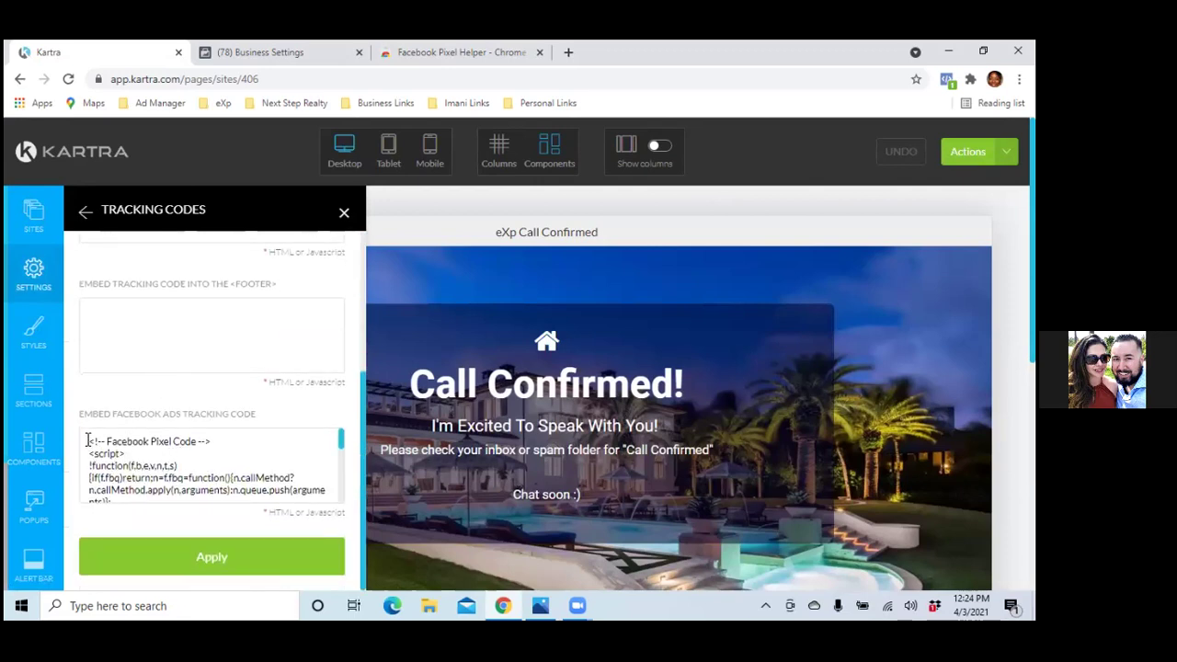
- Replace the Facebook Ads tracking code of the page with the copied Facebook Pixel code and apply it
drag(90, 440, 291, 499)
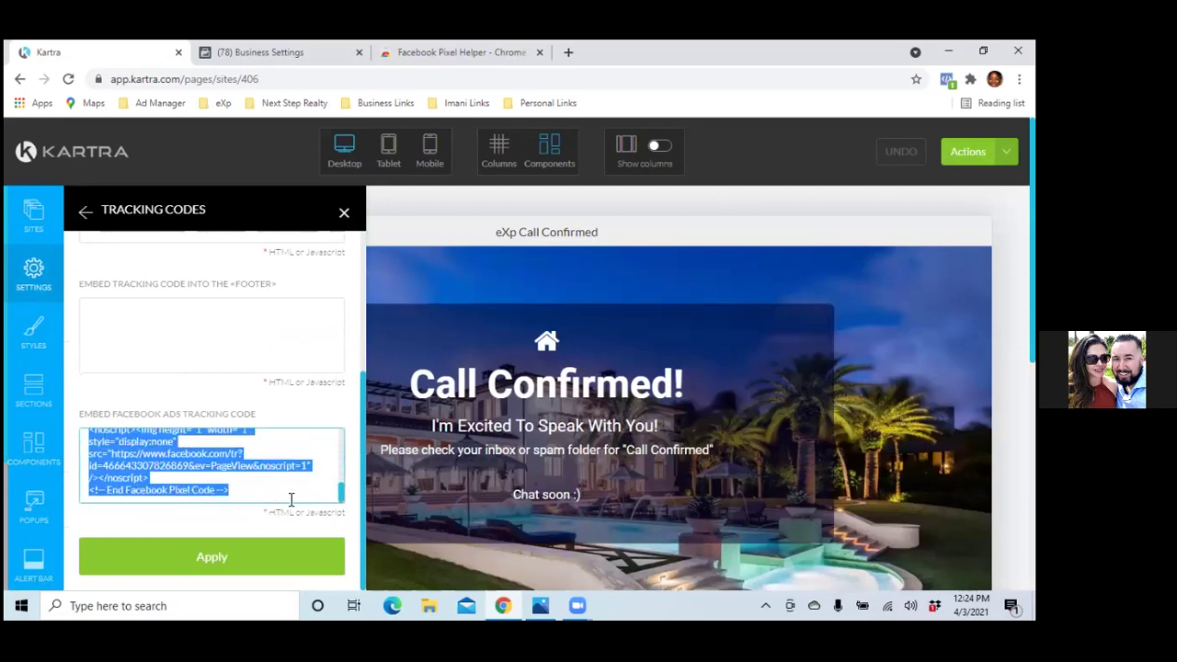
key(BackSpace)
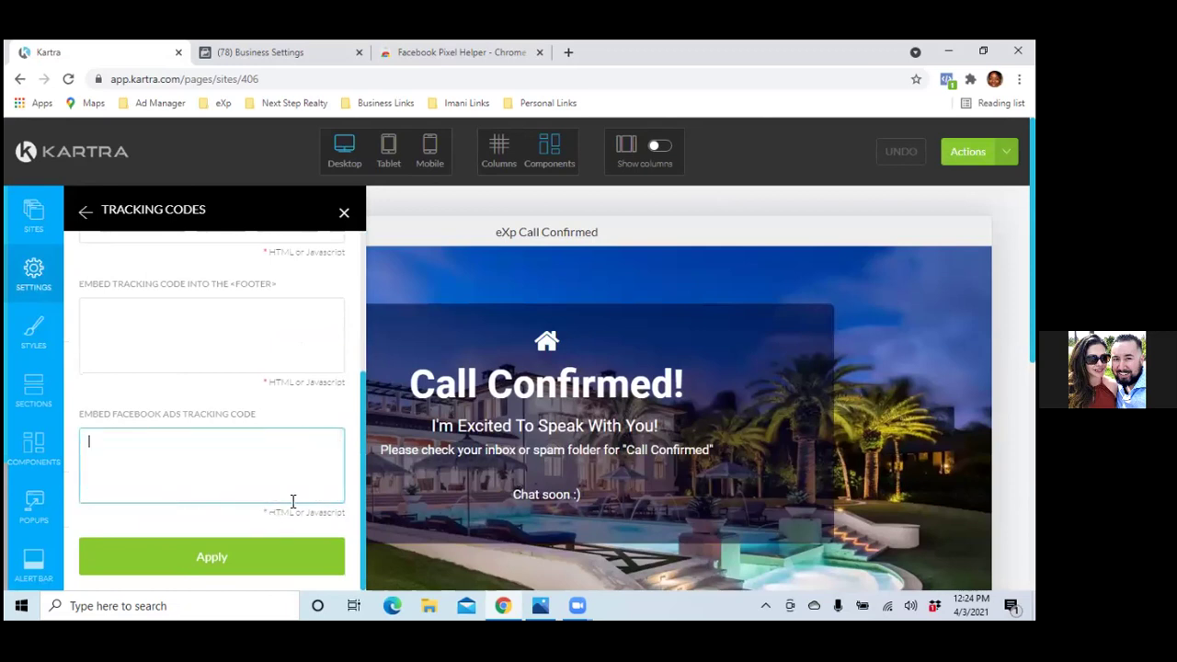
right_click(160, 443)
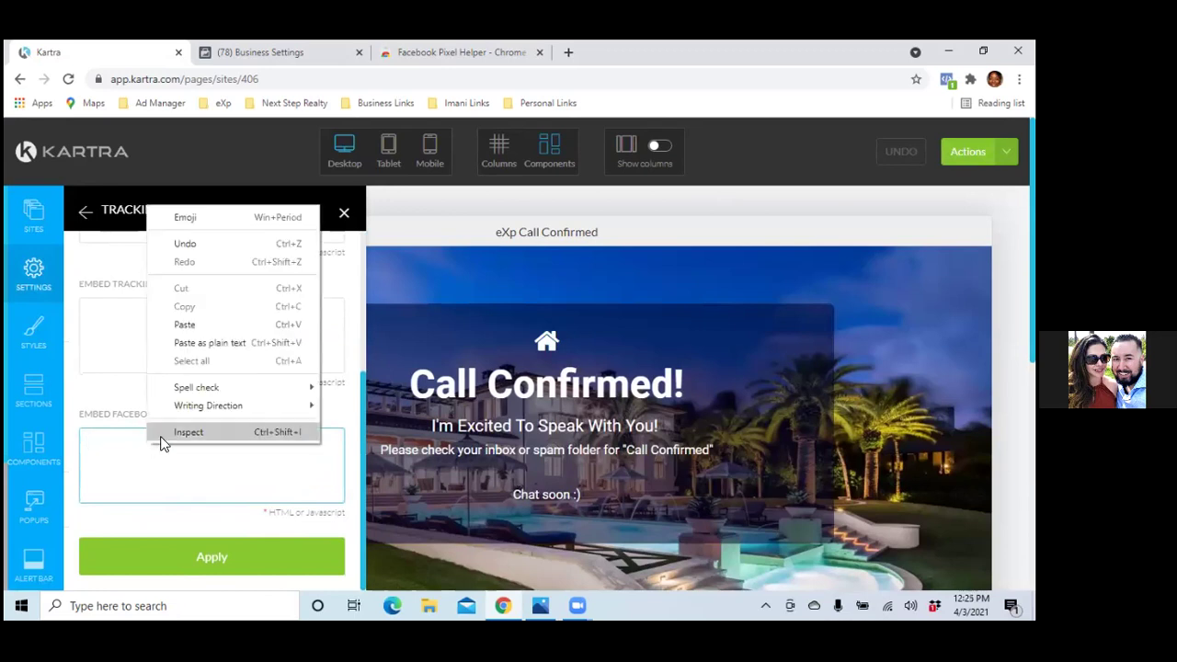
click(221, 324)
click(229, 554)
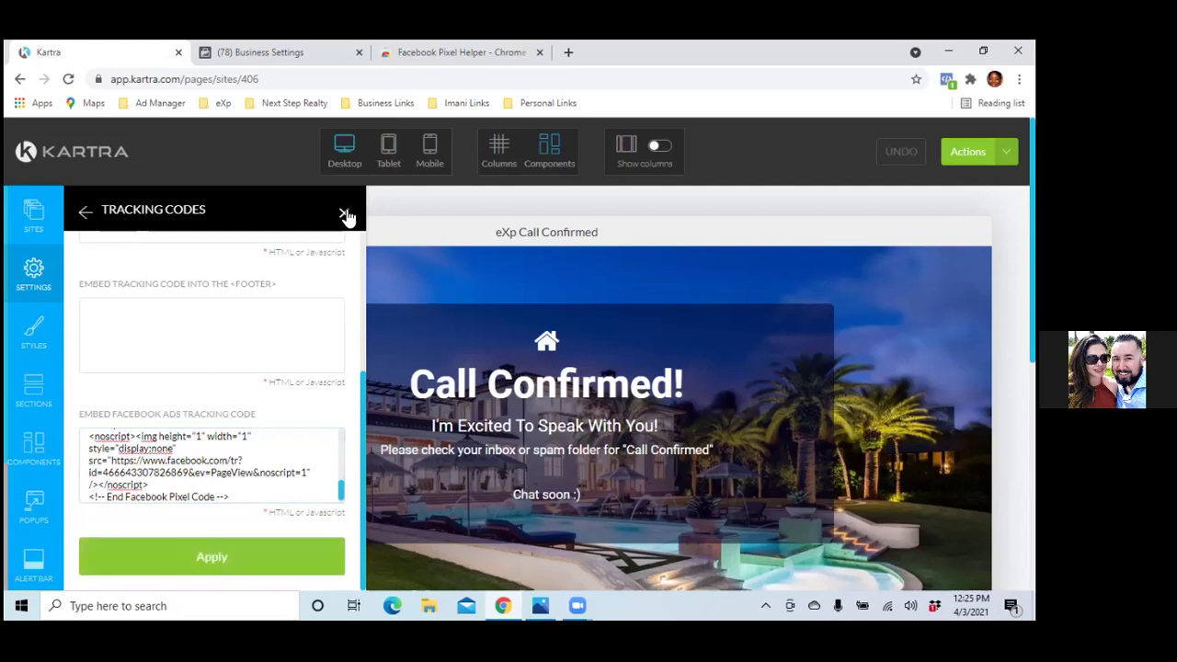
- Close the tracking code settings, save the progress of the eXp Call Confirmed page, and publish it live
click(344, 212)
click(968, 151)
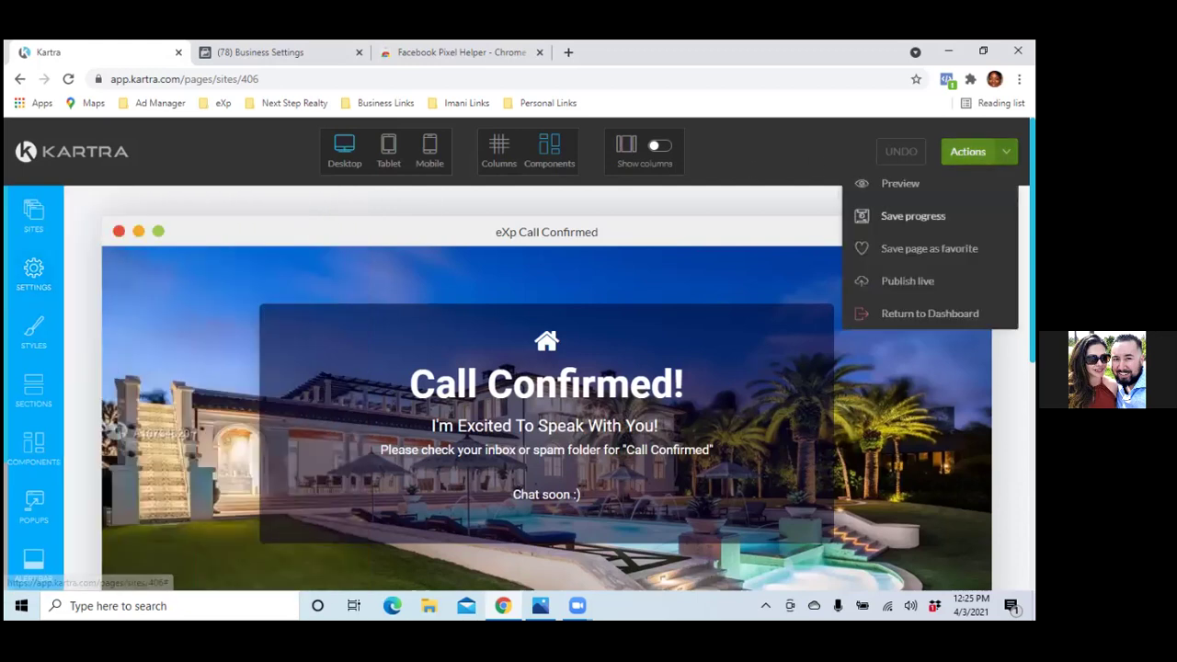
click(912, 215)
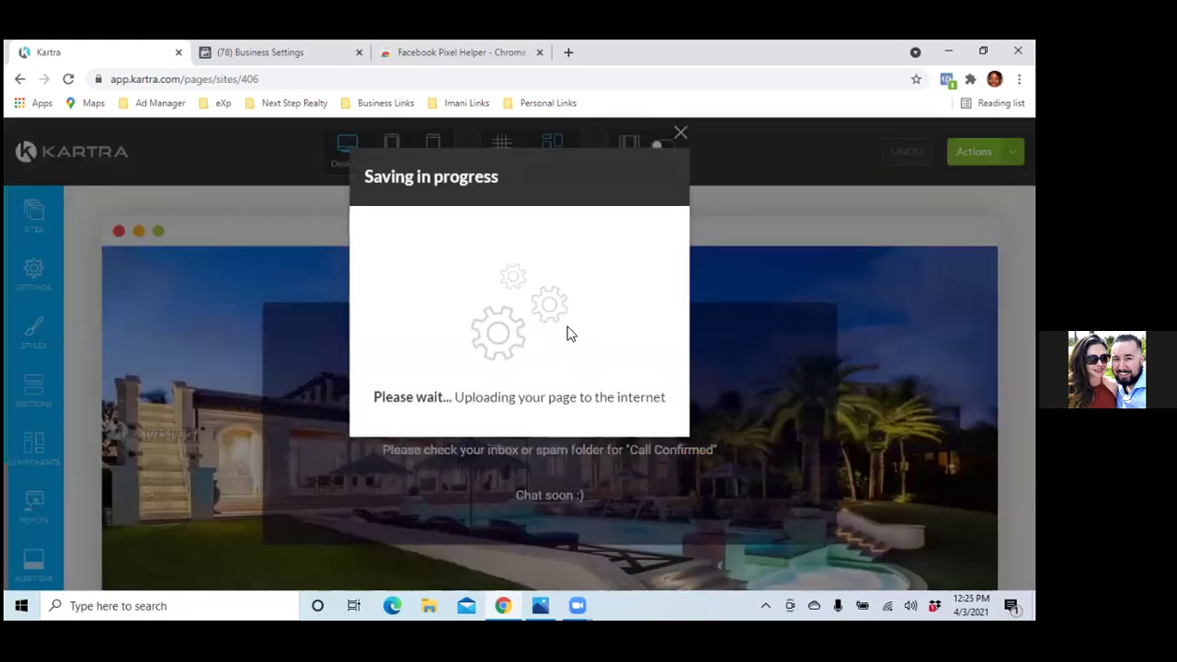
click(680, 133)
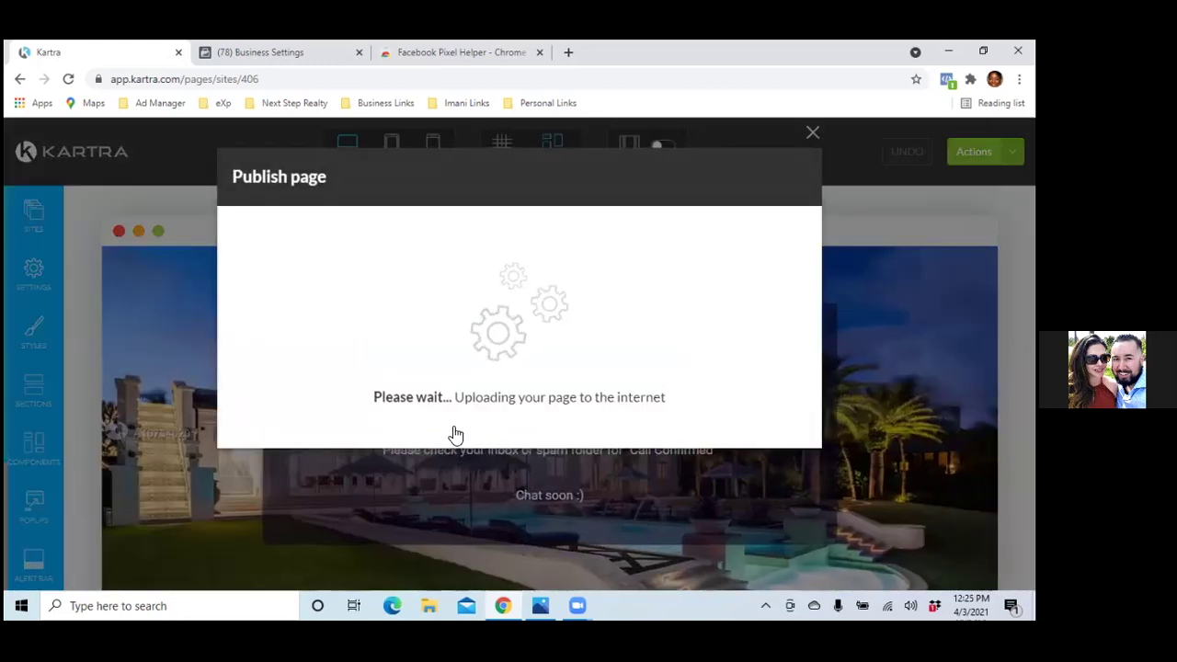
click(348, 421)
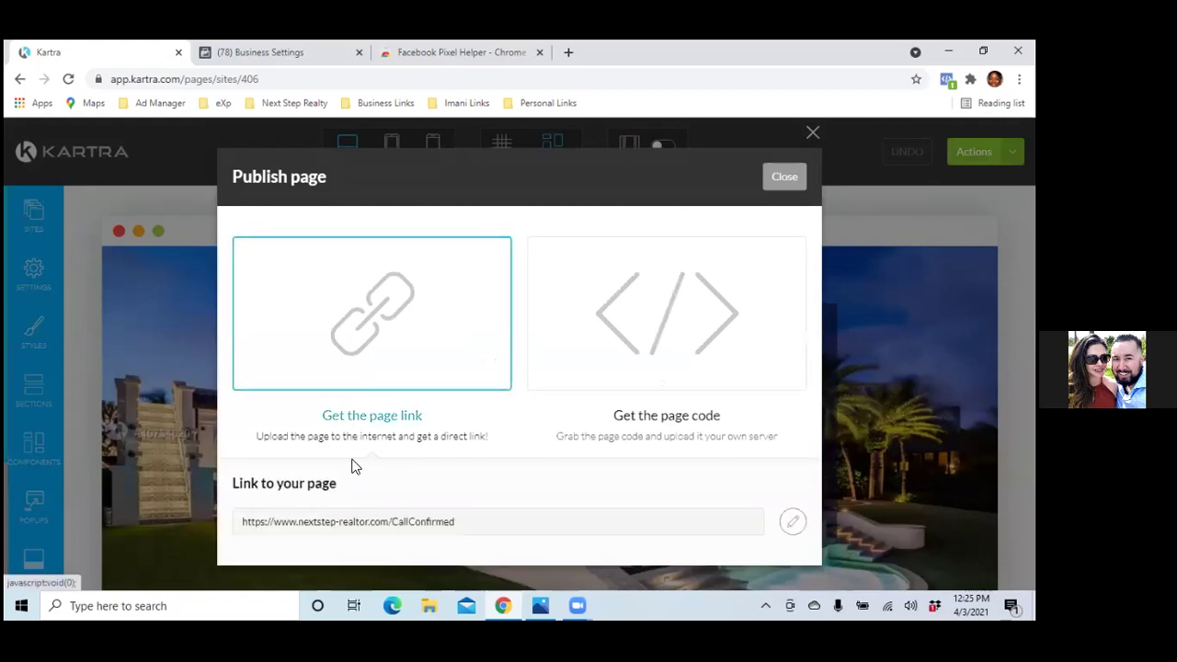
click(341, 529)
right_click(342, 524)
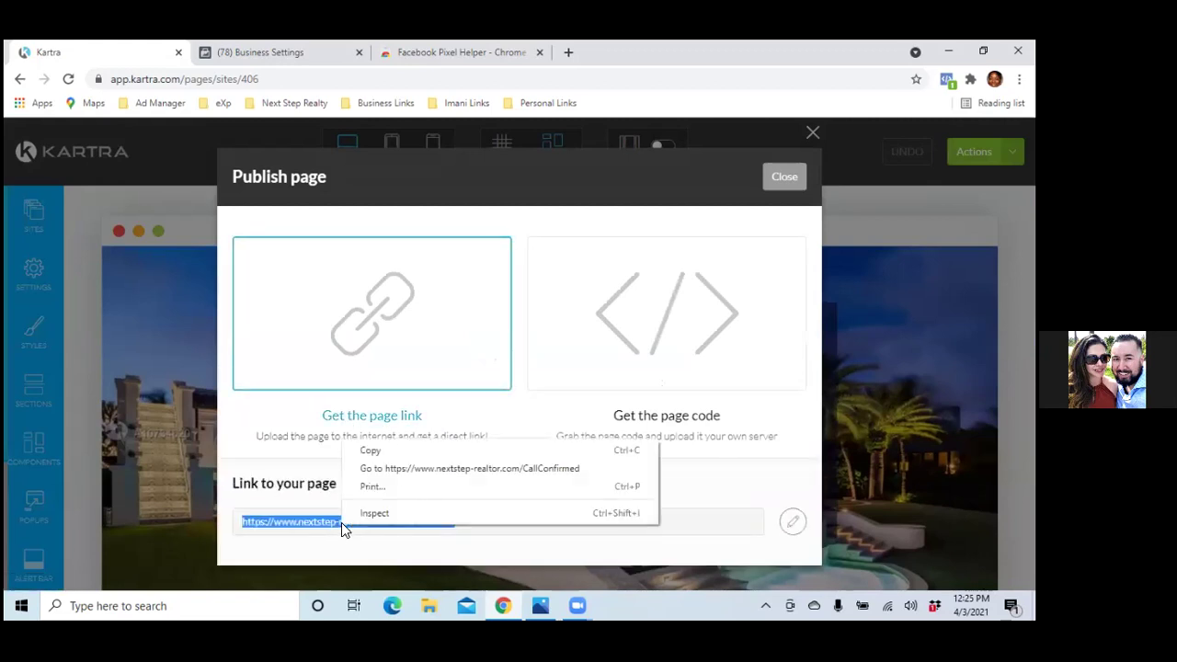
click(370, 450)
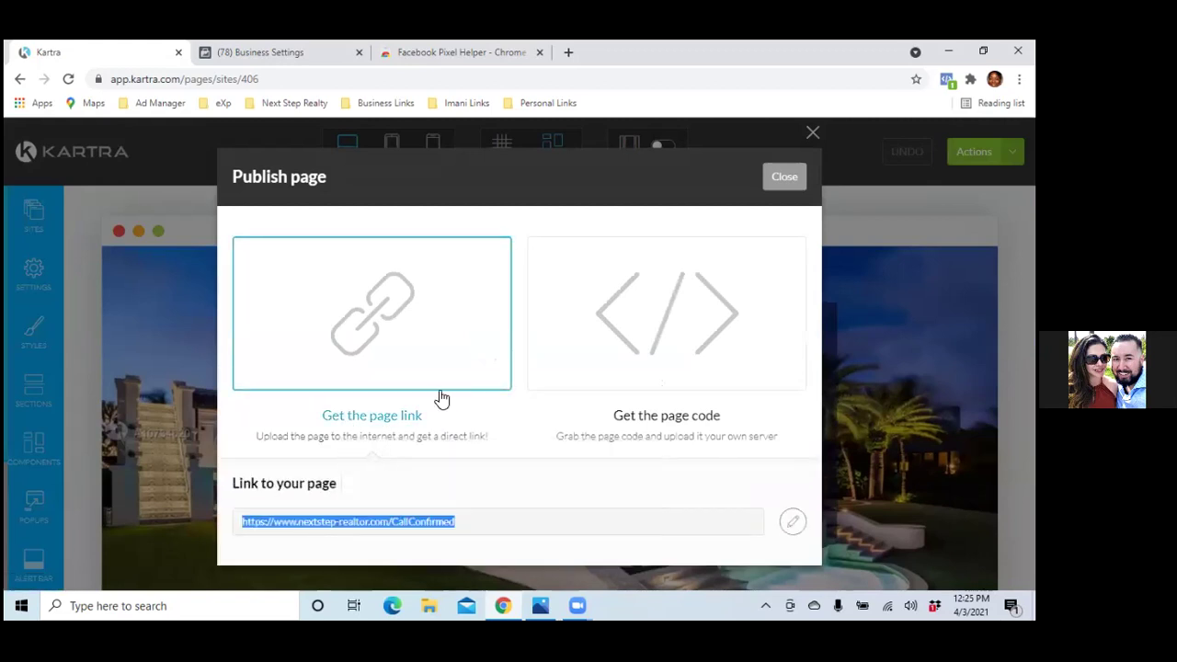
click(775, 178)
click(568, 53)
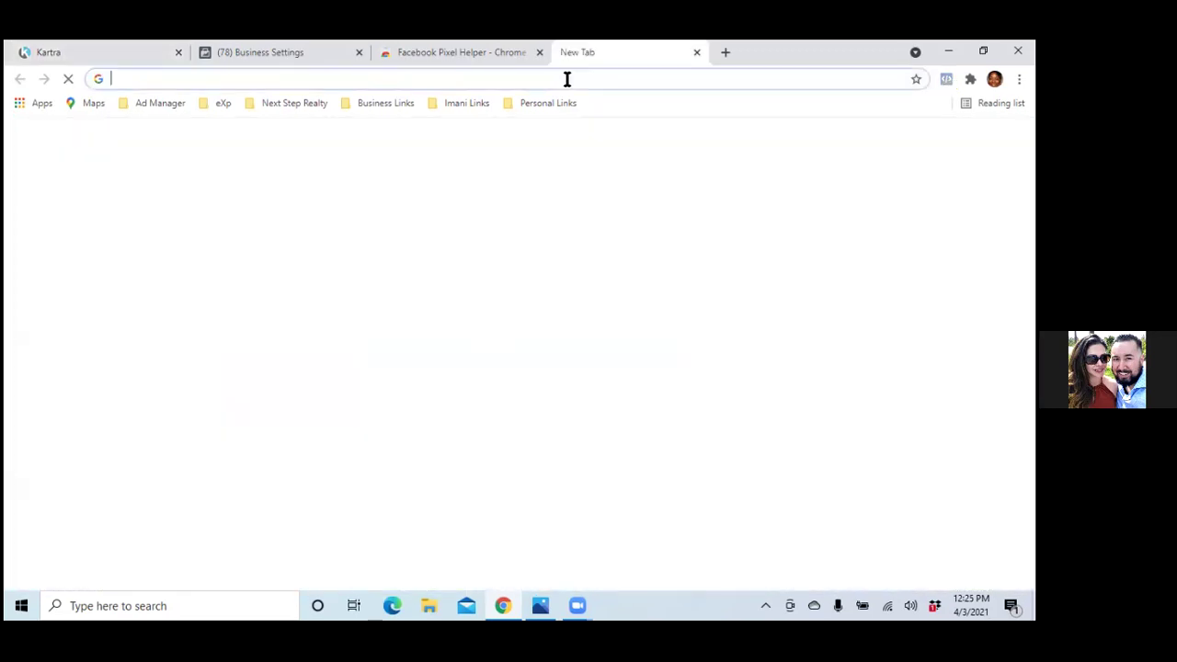
right_click(566, 79)
click(605, 178)
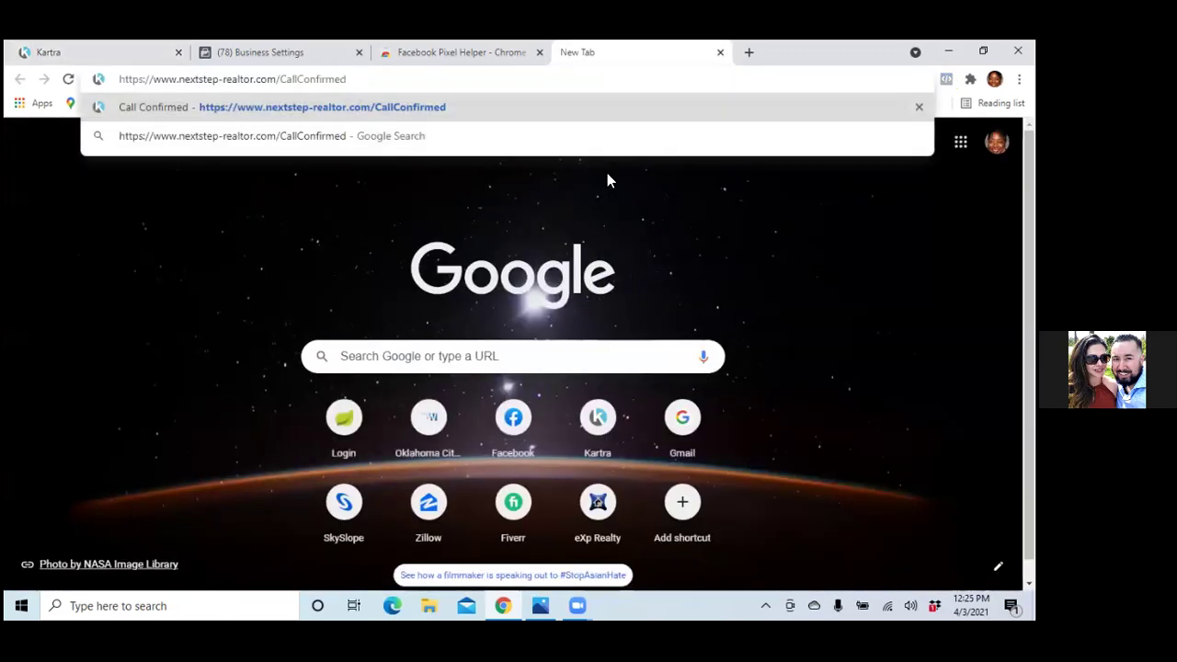
key(Return)
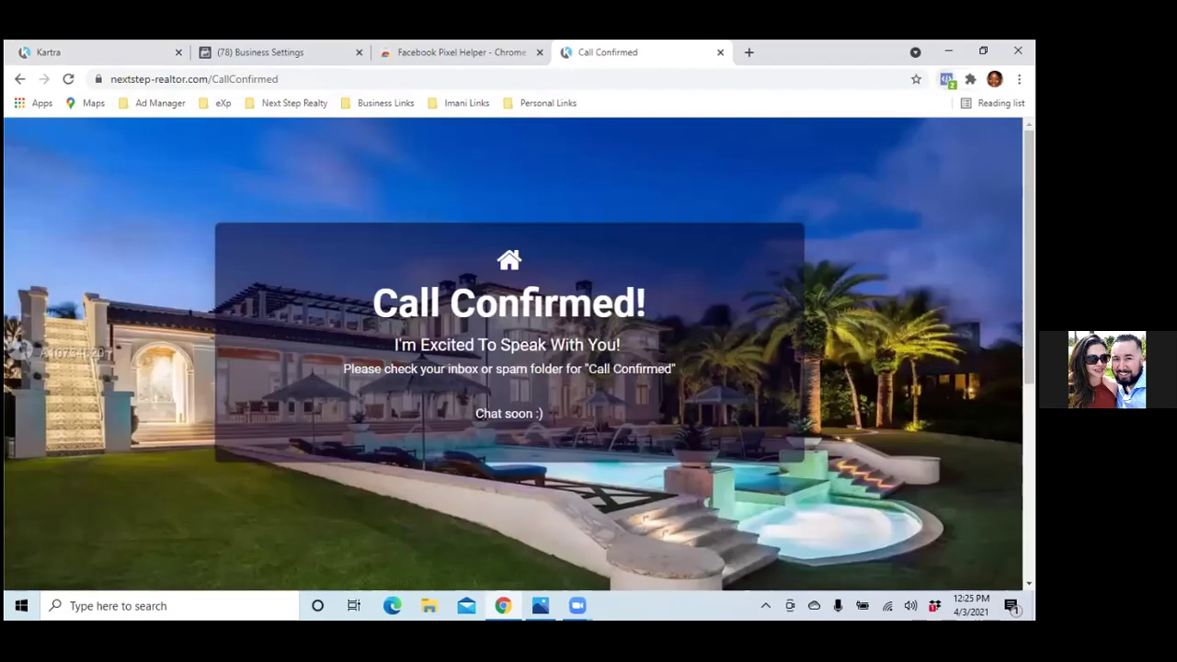
- Inspect the live Call Confirmed page with Facebook Pixel Helper, and close the page's tab
click(945, 79)
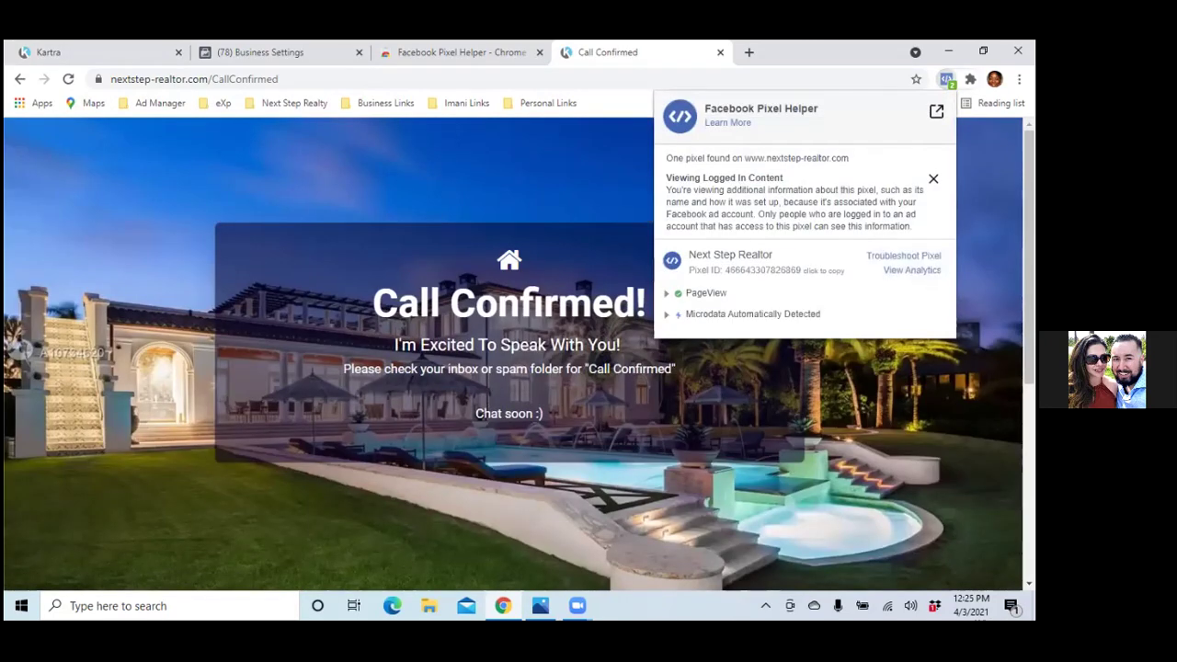
key(Escape)
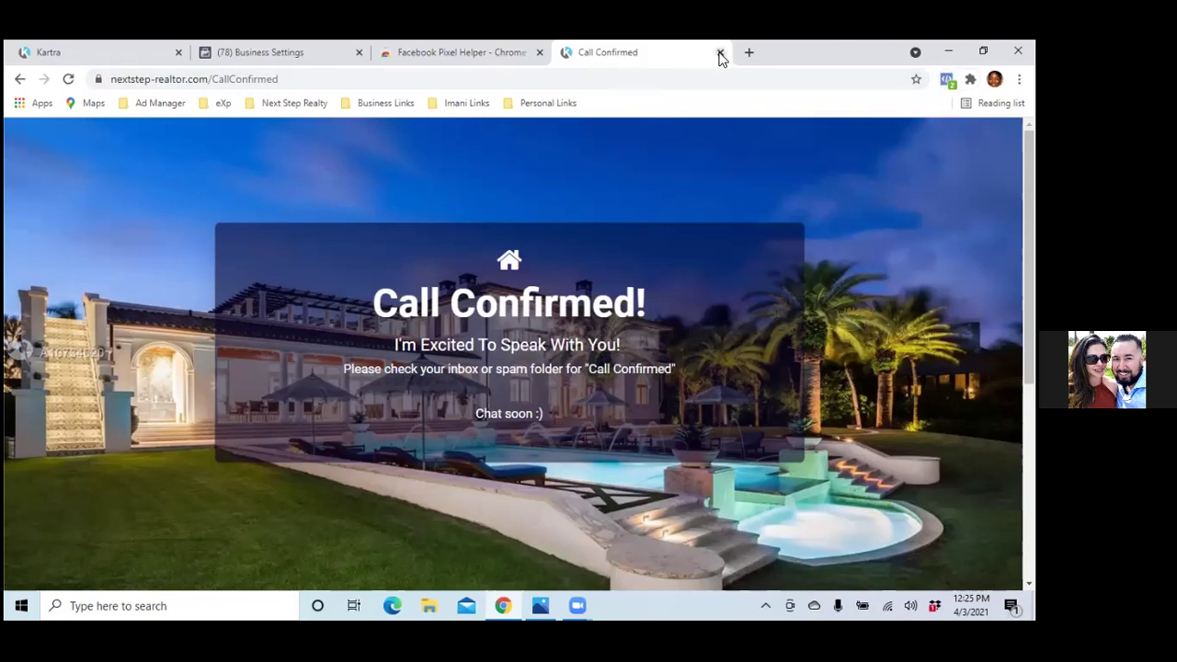
key(ctrl+w)
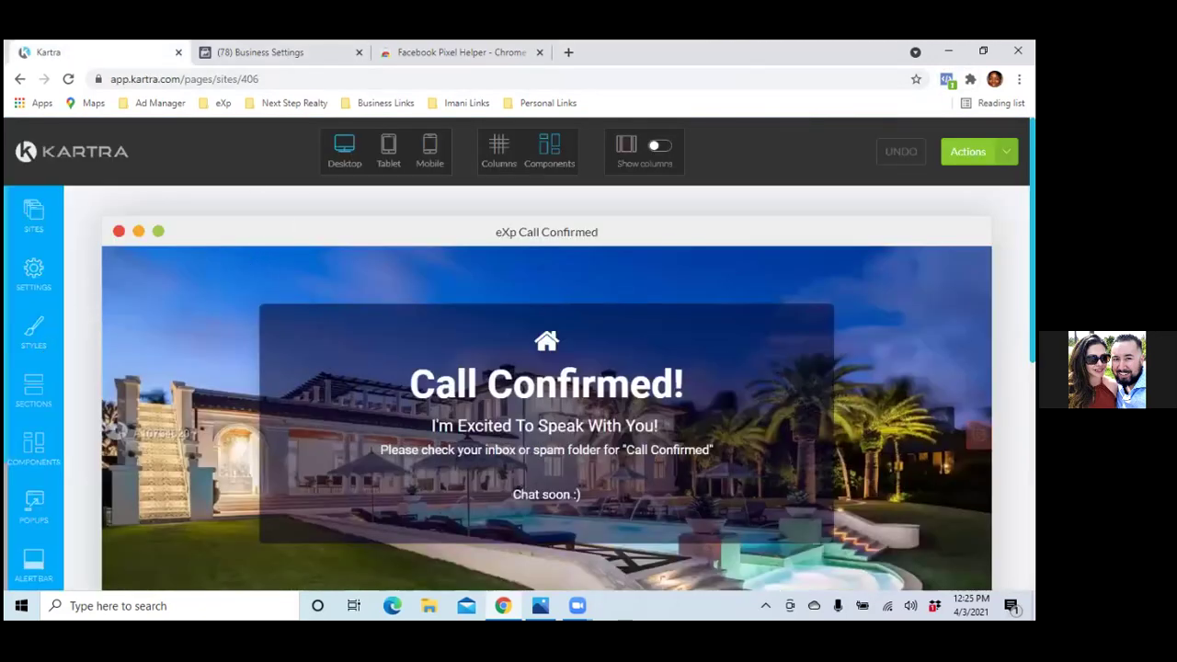
- Exit the eXp Call Confirmed page editor and return to the Kartra dashboard
click(967, 151)
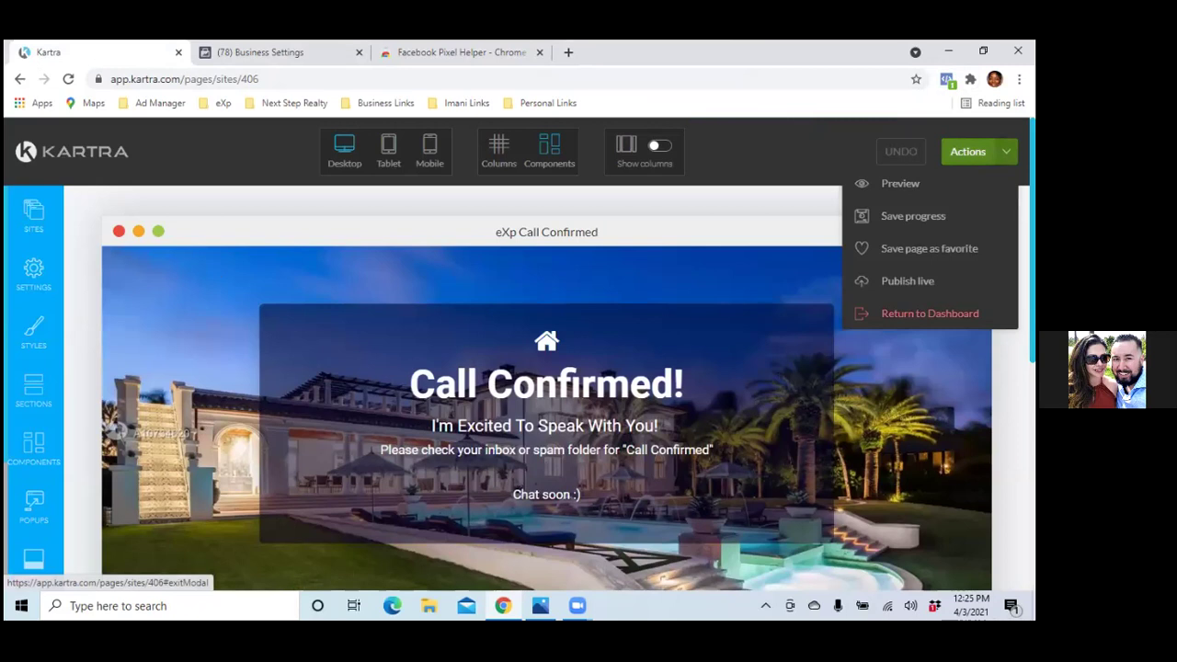
click(930, 313)
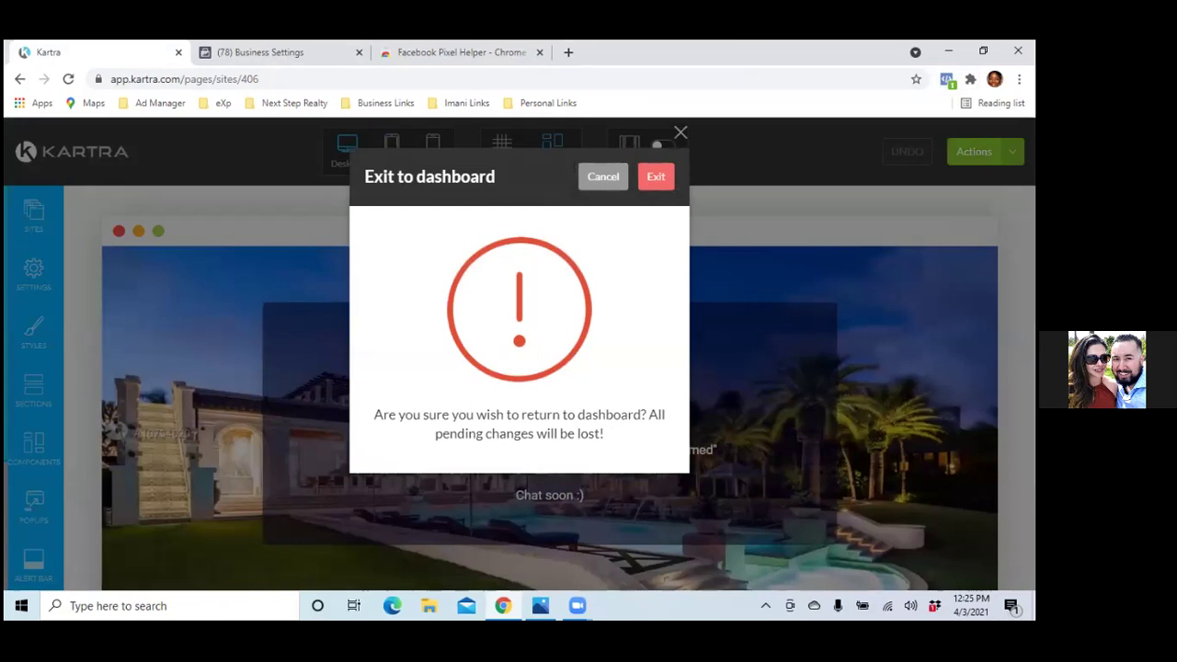
click(654, 177)
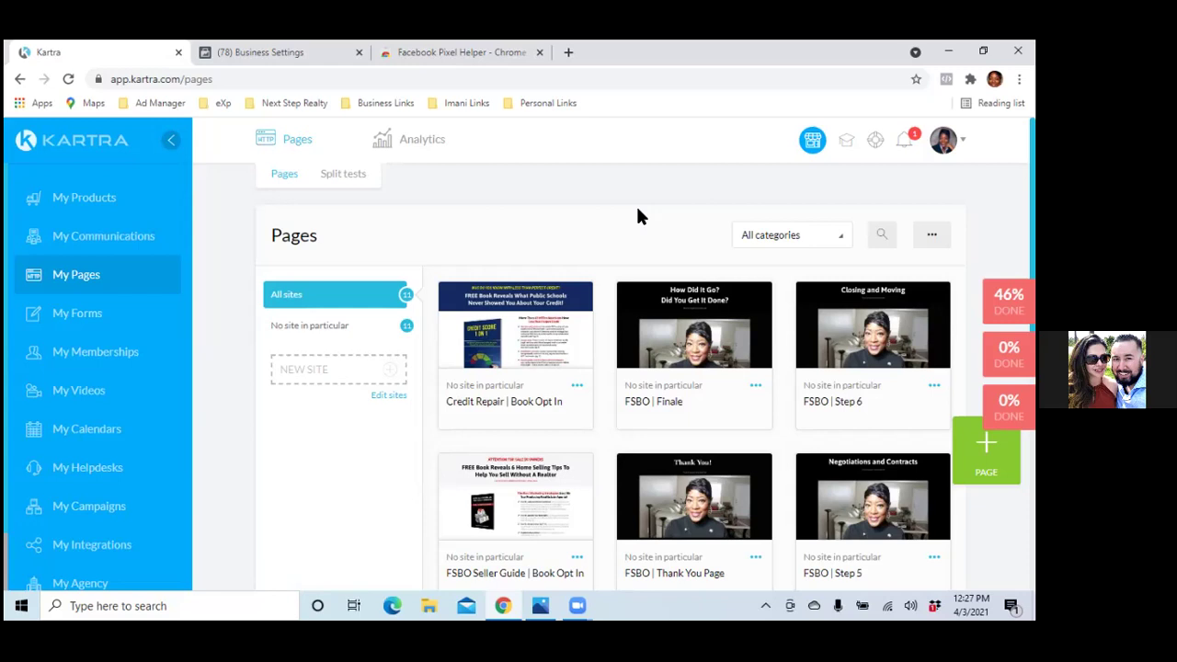
scroll(638, 215, down, 2)
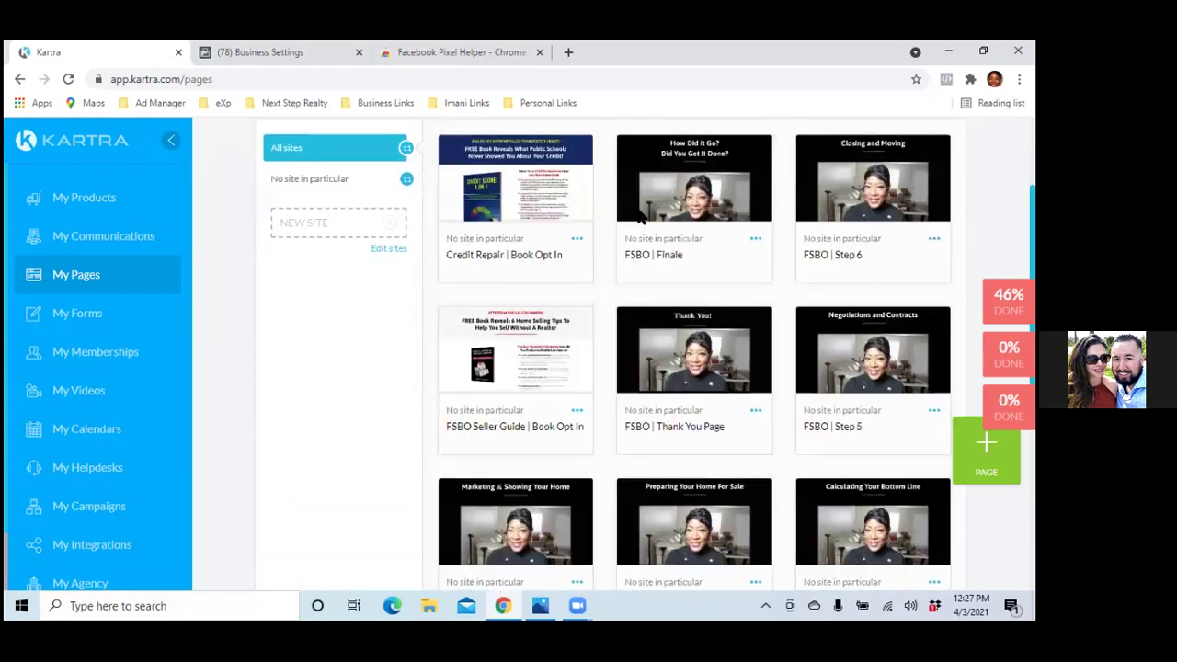
click(577, 407)
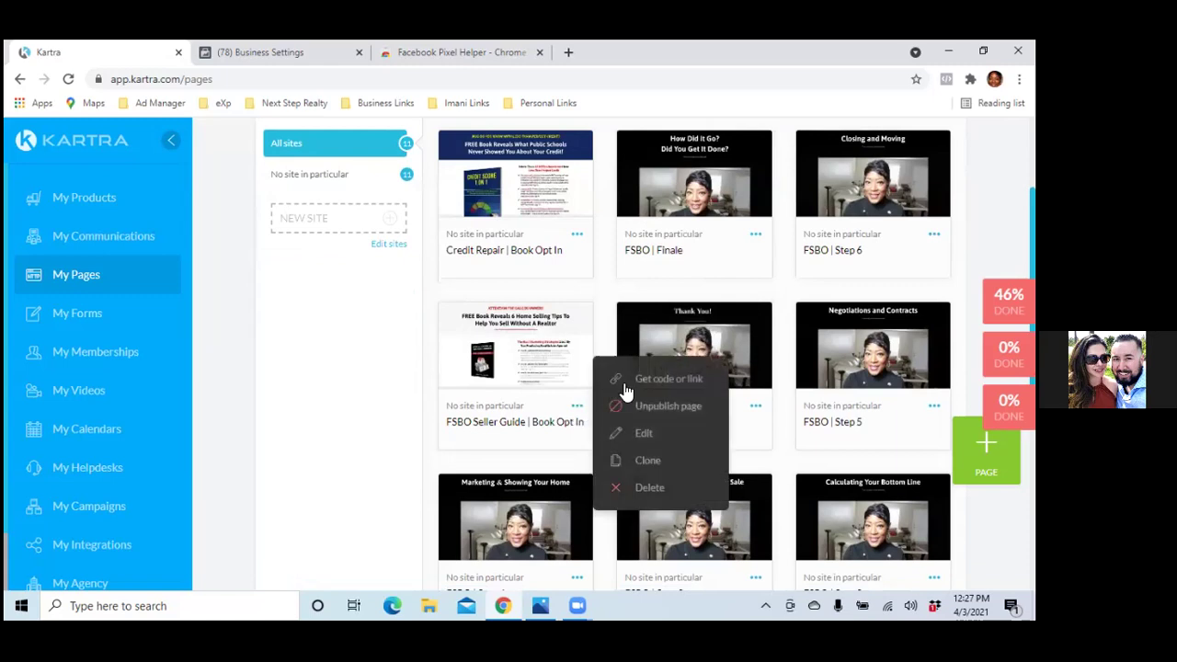
click(632, 391)
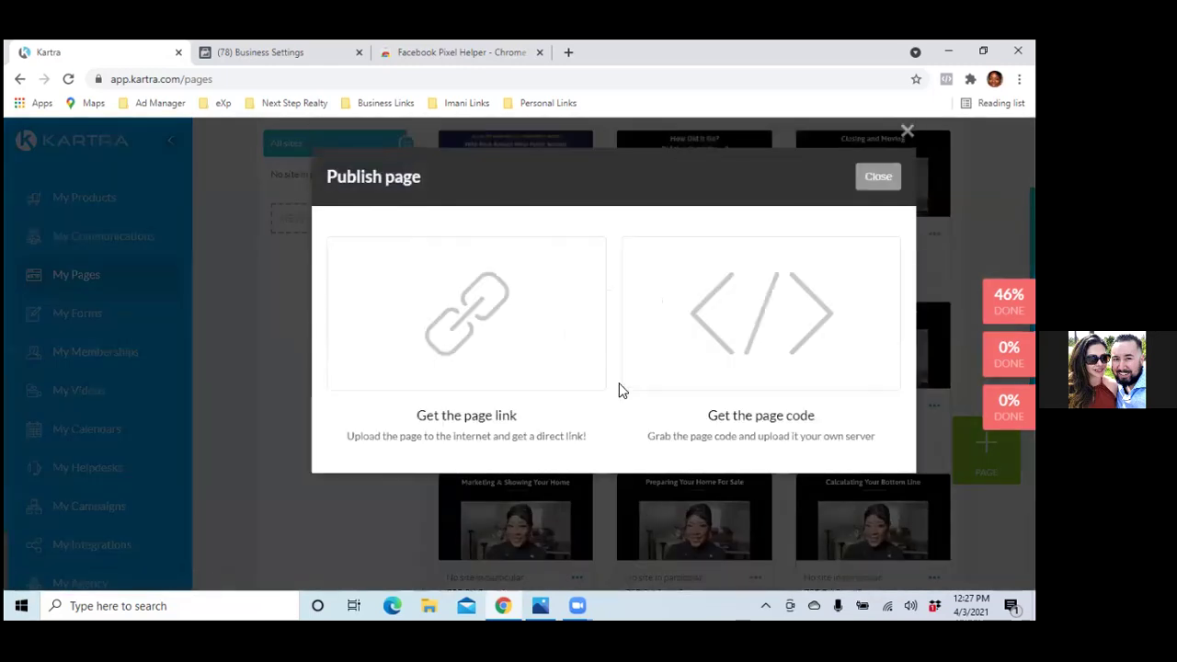
click(487, 420)
click(515, 526)
right_click(515, 526)
click(542, 447)
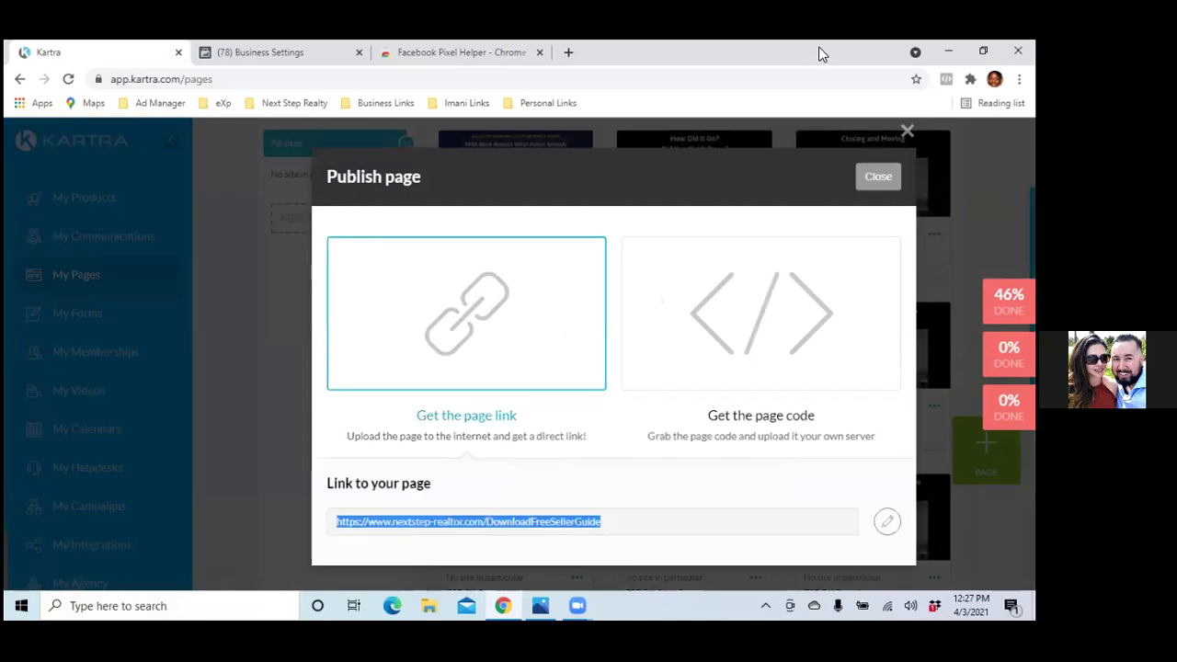
- Load the copied DownloadFreeSellerGuide link in a new browser tab and inspect the page with Facebook Pixel Helper
click(568, 52)
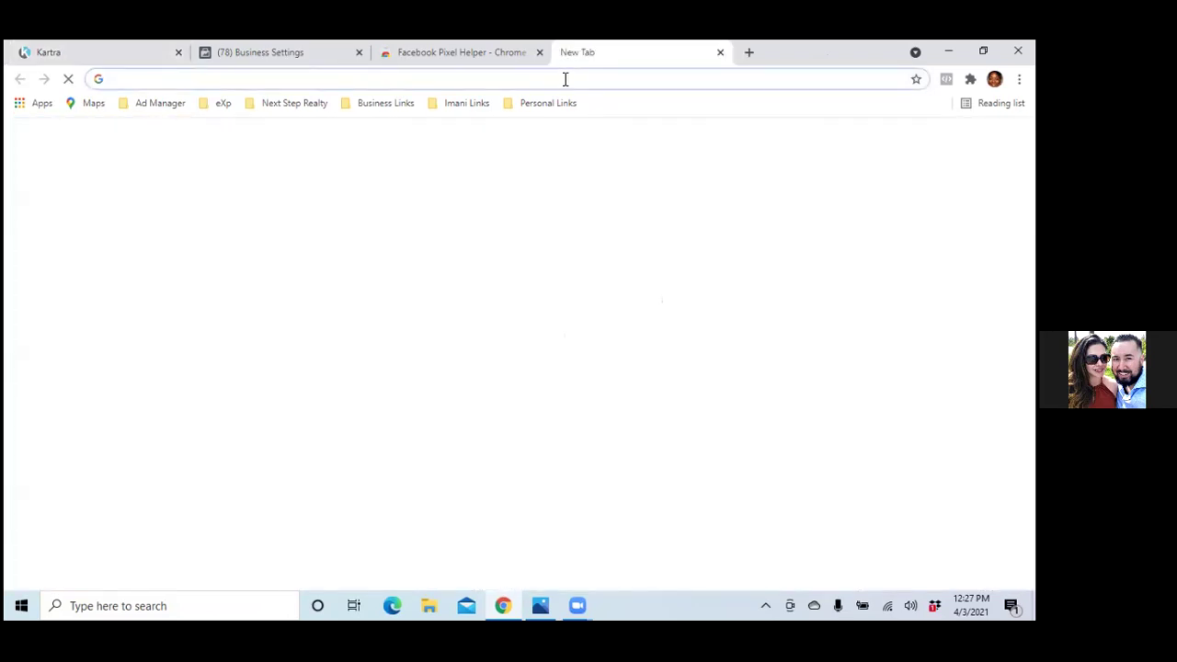
right_click(562, 79)
click(599, 180)
key(Return)
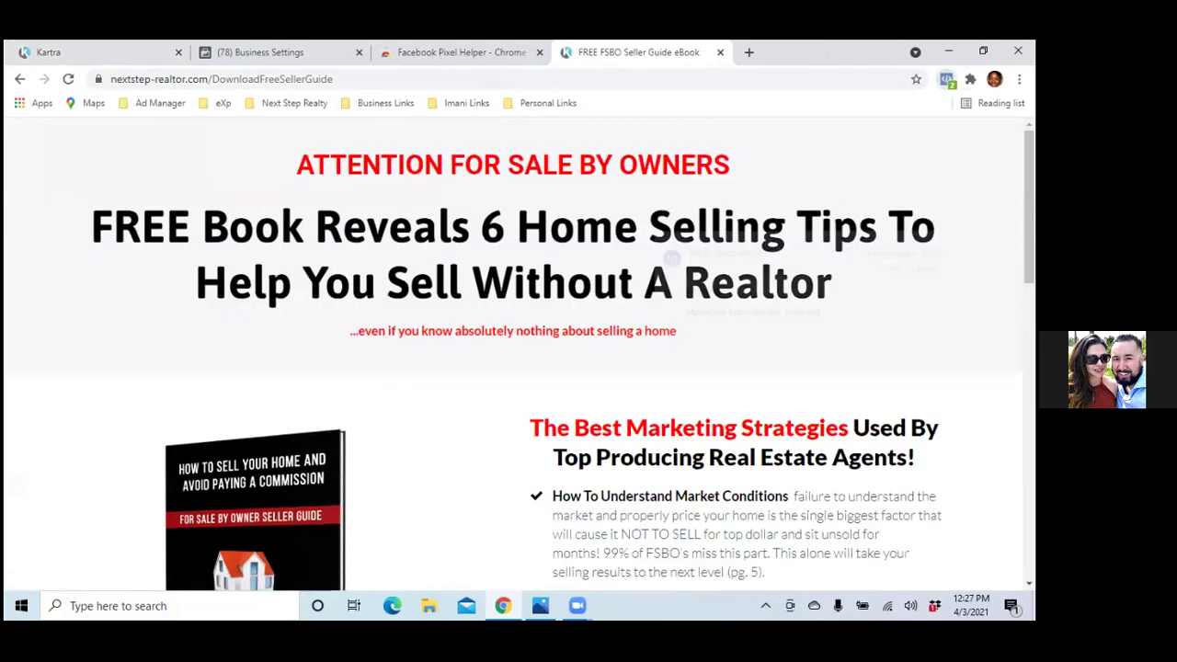
click(946, 79)
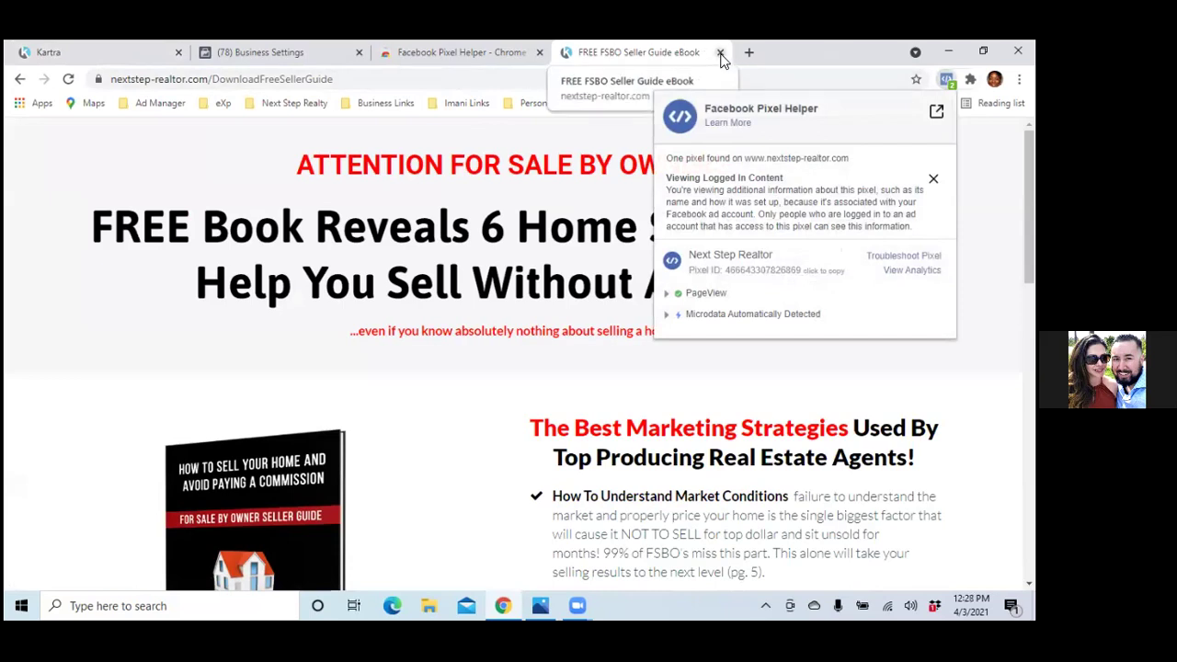
click(116, 52)
click(871, 183)
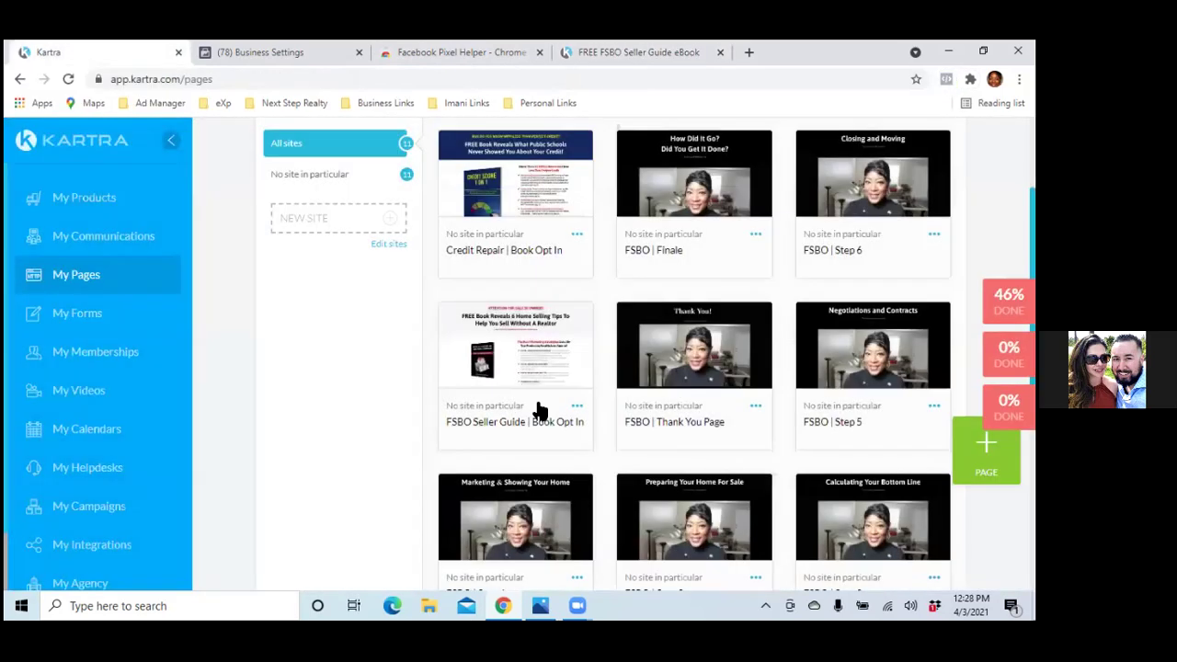
scroll(767, 266, down, 2)
click(755, 256)
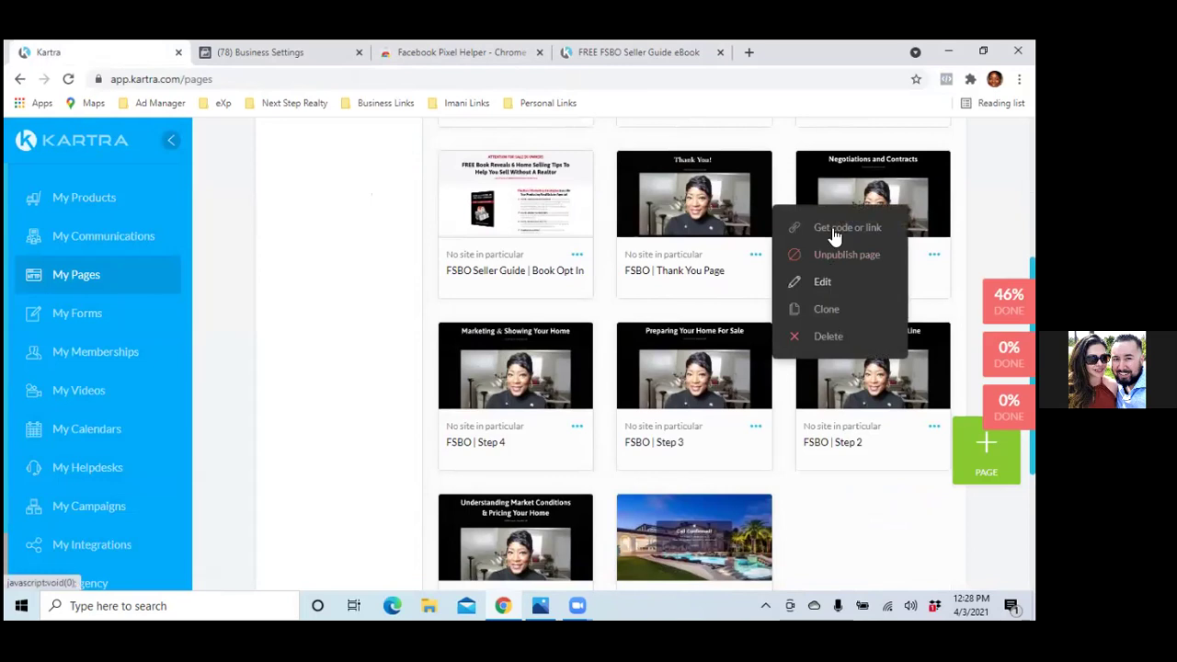
click(811, 258)
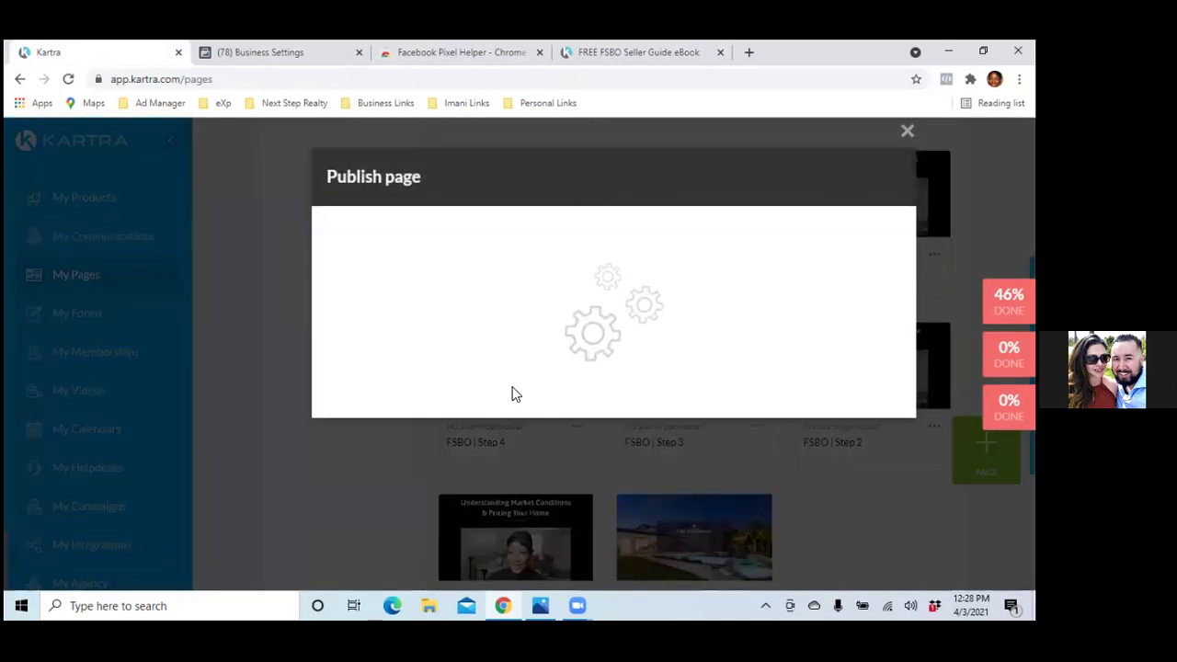
click(487, 418)
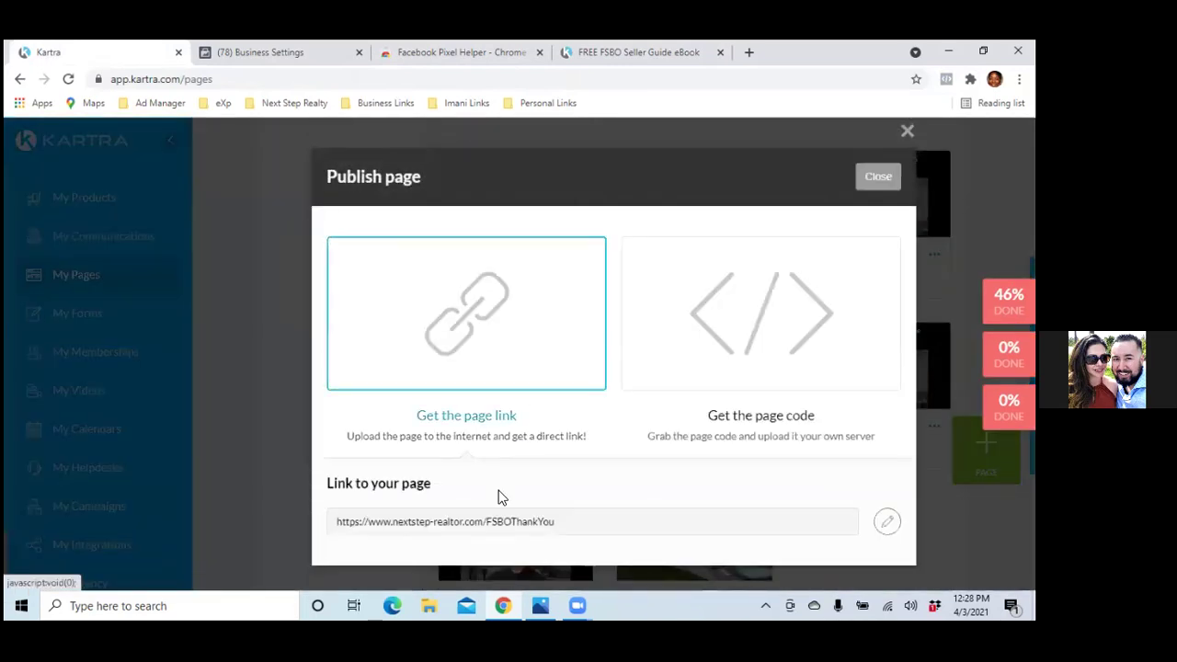
triple_click(488, 521)
right_click(487, 521)
click(536, 440)
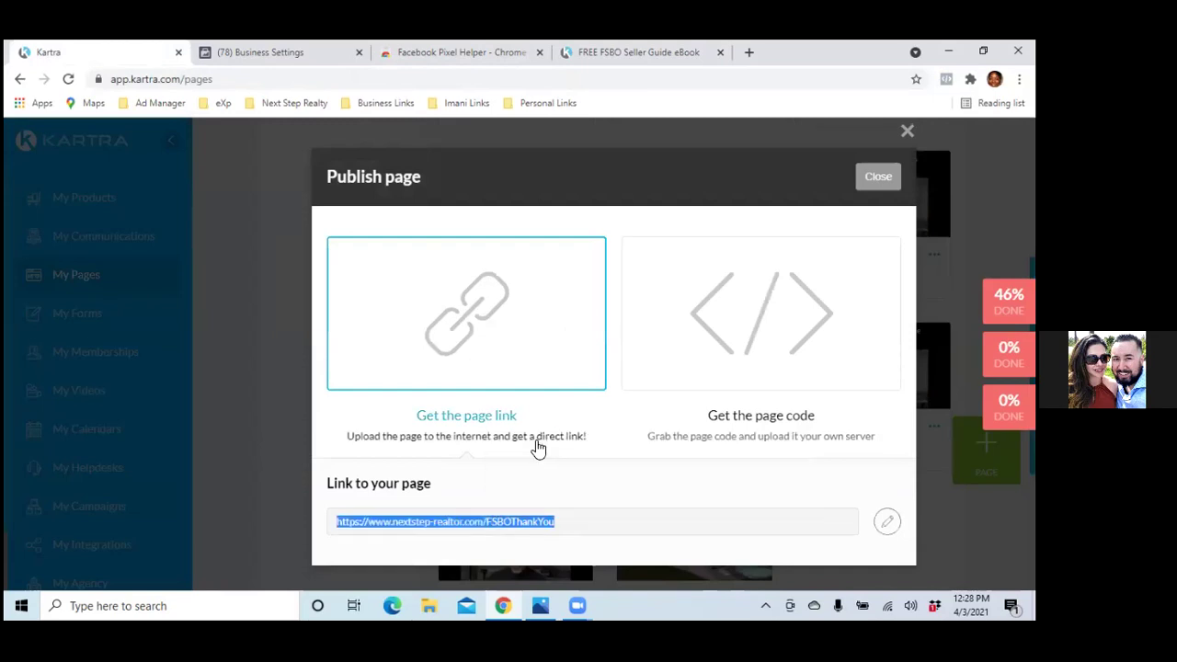
- Load the copied FSBOThankYou link in a new browser tab and inspect the page with Facebook Pixel Helper
click(750, 53)
right_click(700, 79)
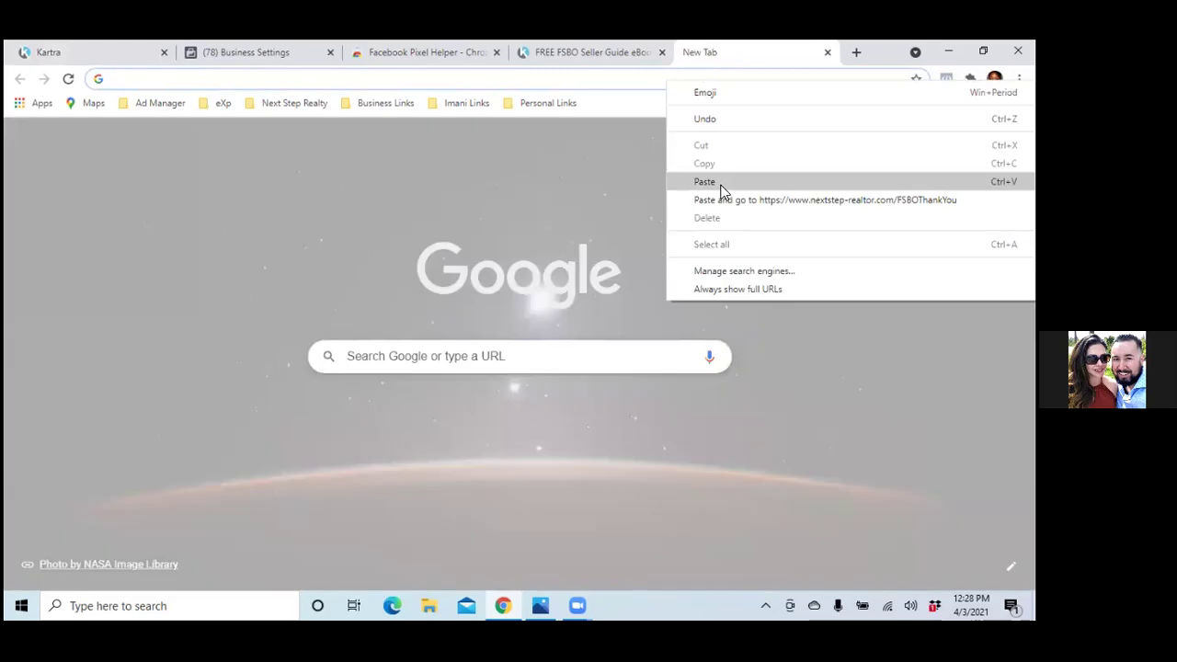
click(722, 184)
key(Return)
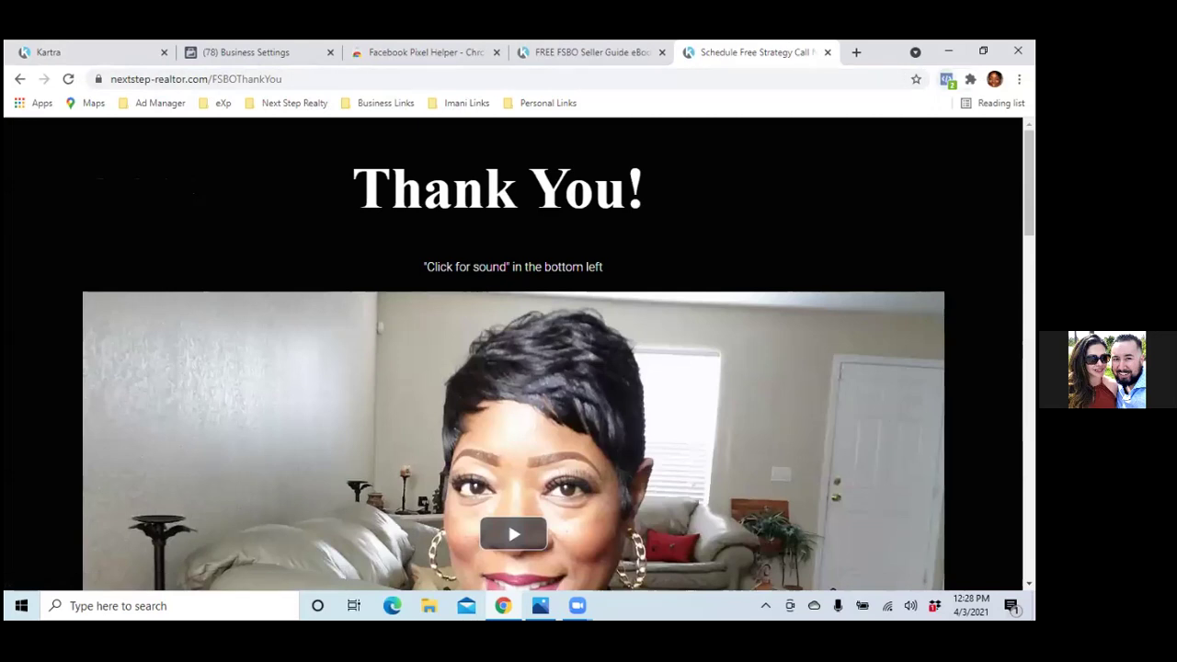
click(945, 79)
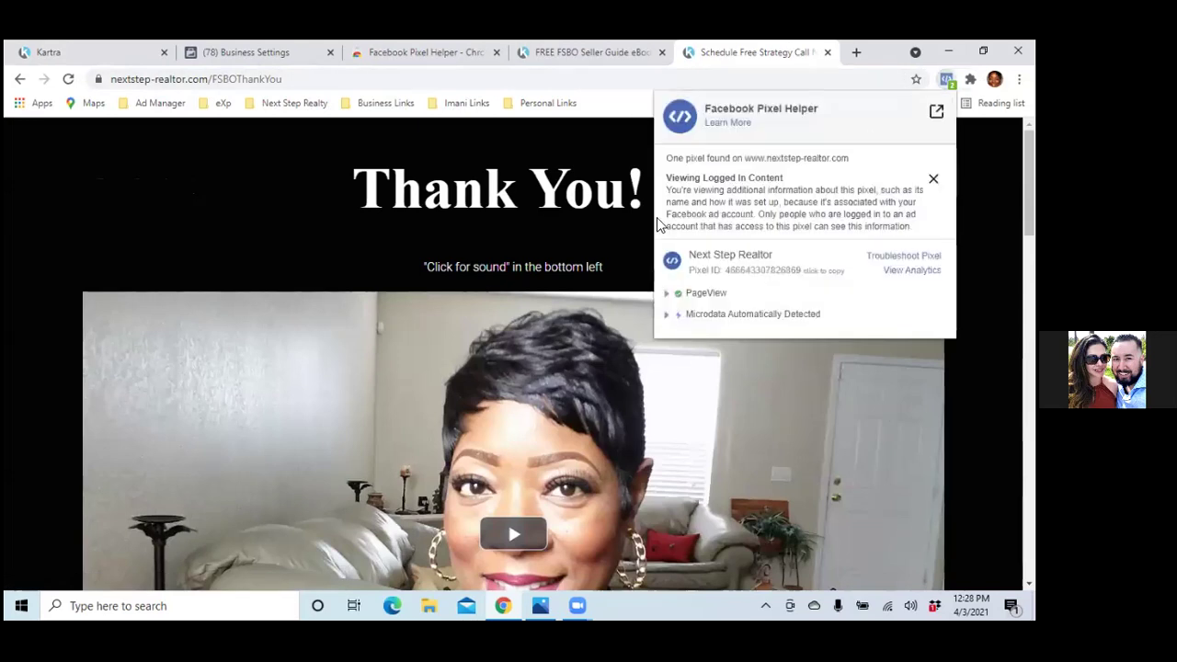
click(624, 252)
click(95, 52)
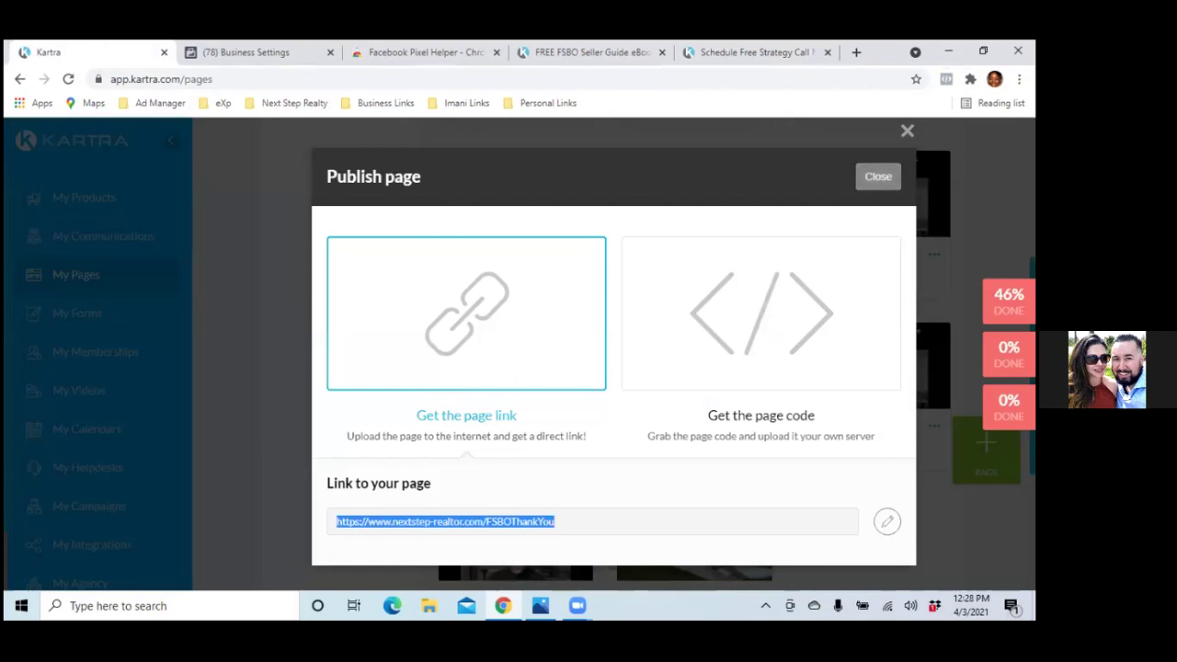
click(878, 177)
scroll(585, 352, down, 3)
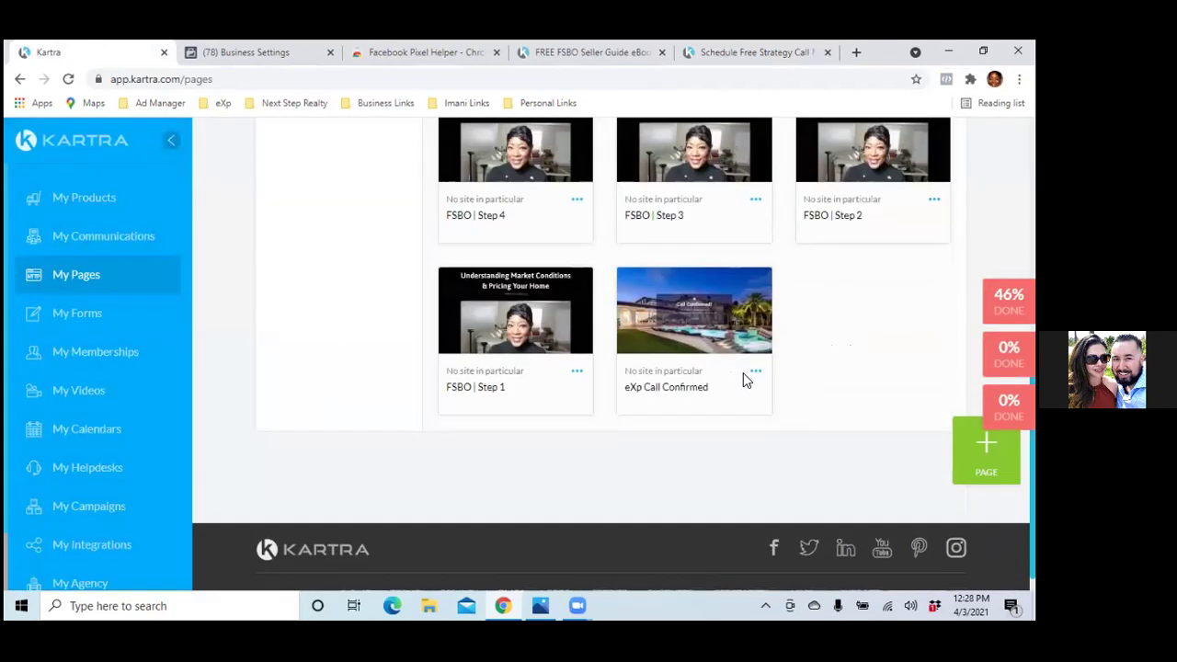
click(755, 371)
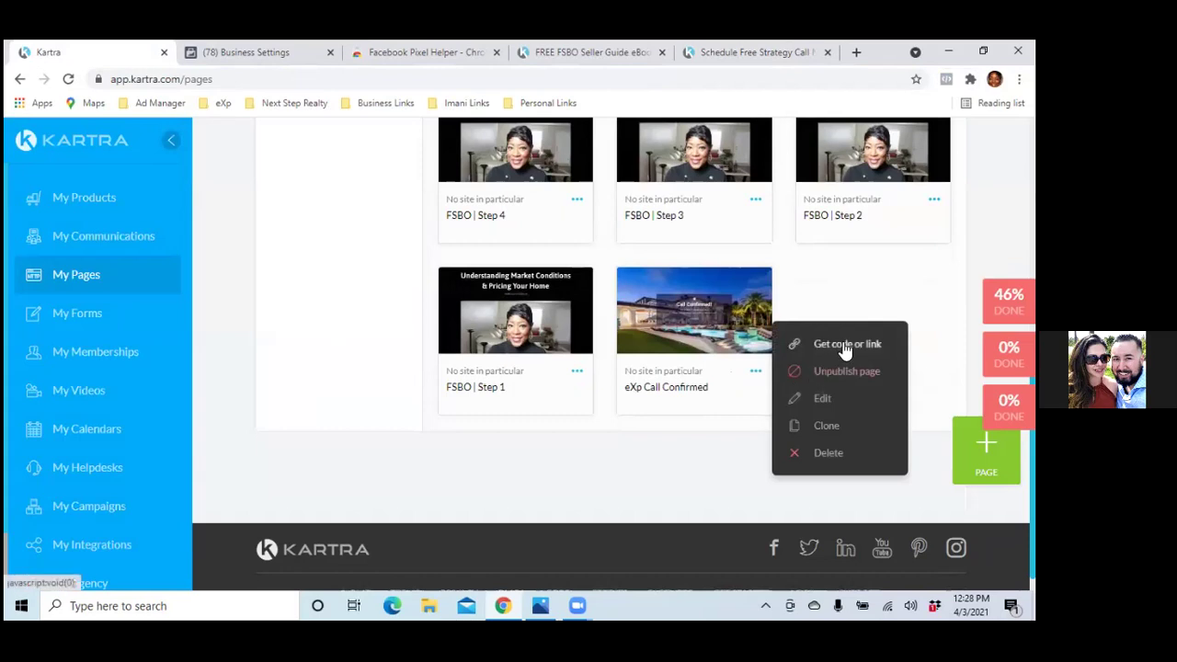
click(536, 352)
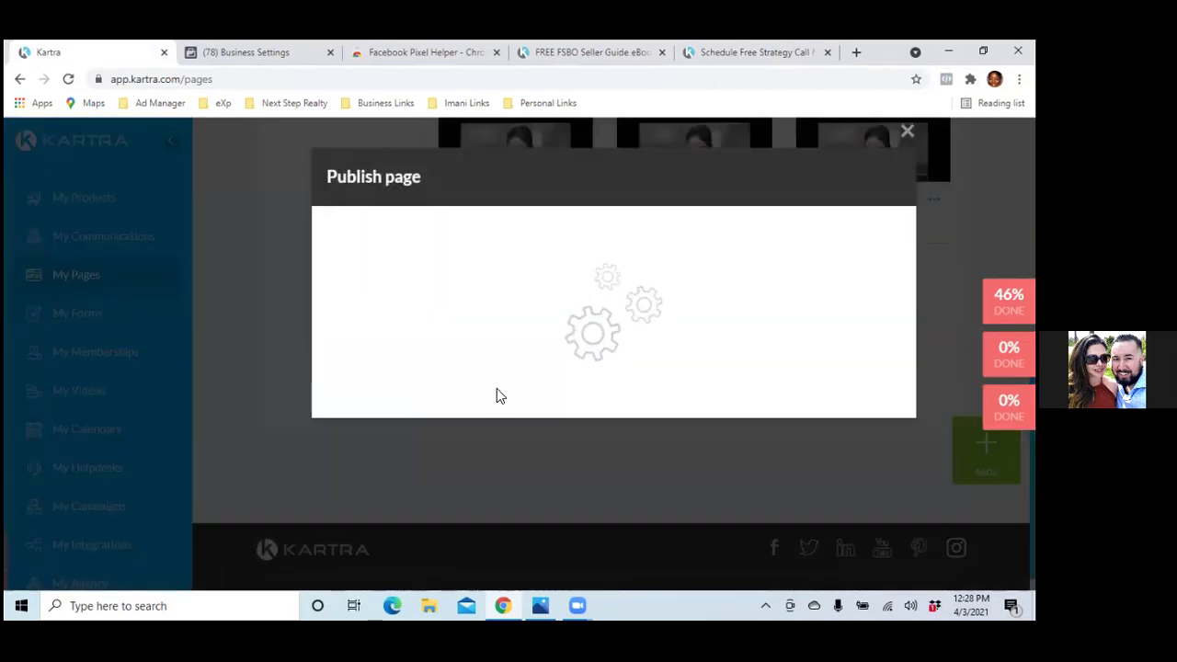
click(474, 421)
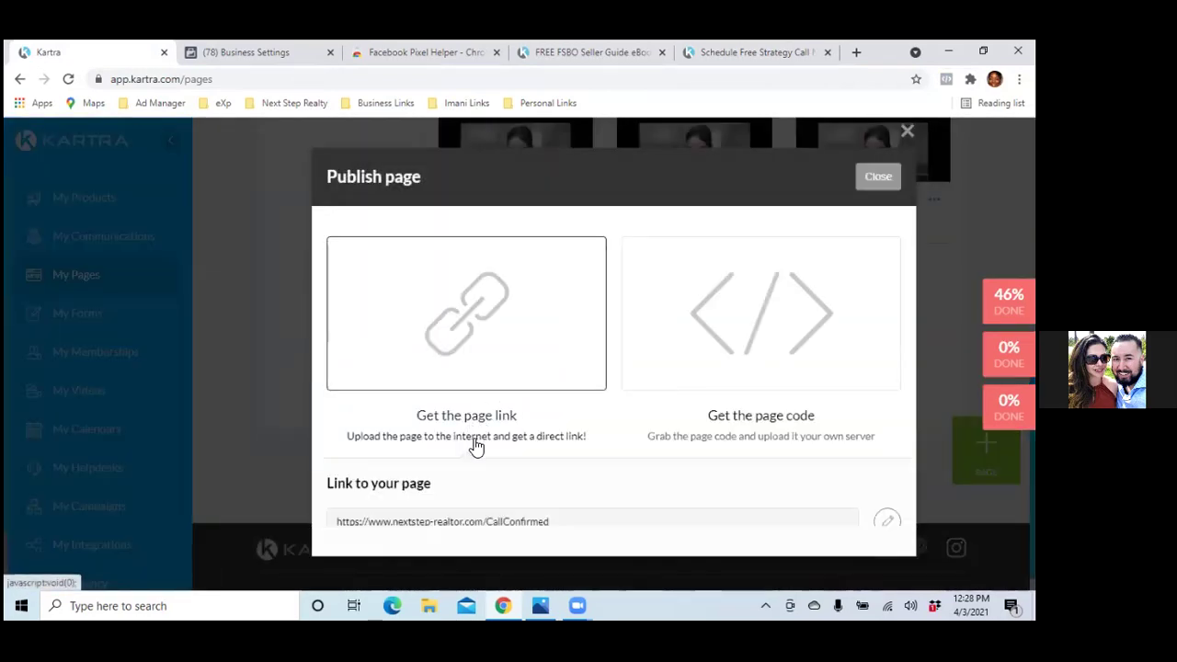
click(451, 531)
right_click(461, 513)
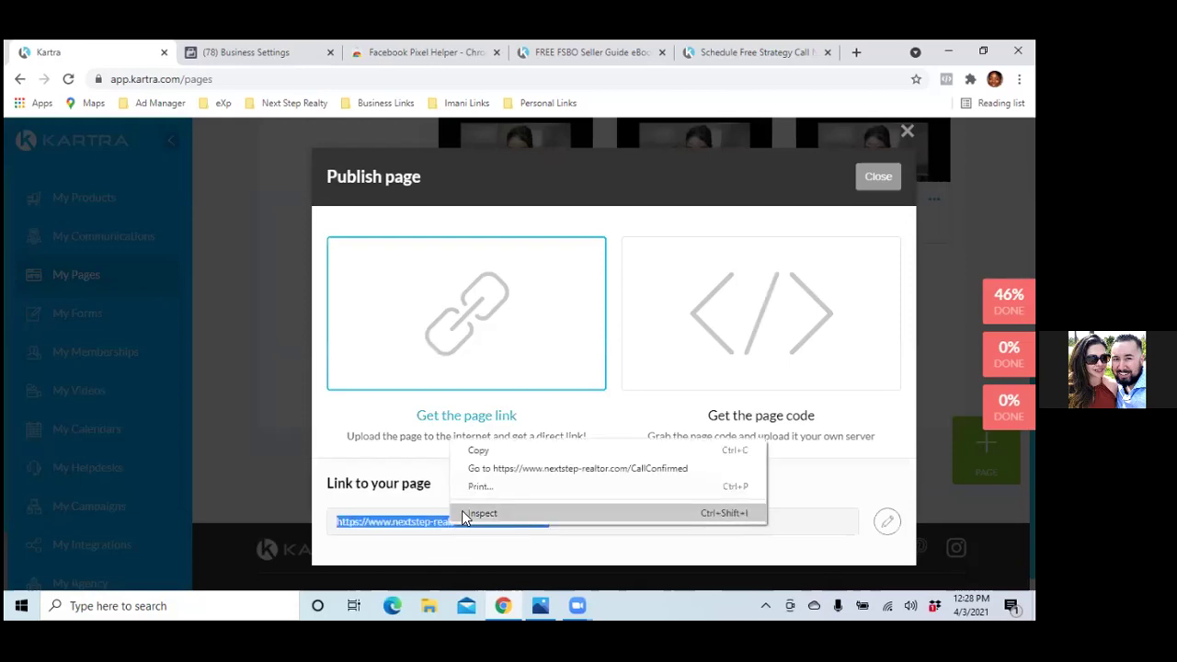
click(491, 455)
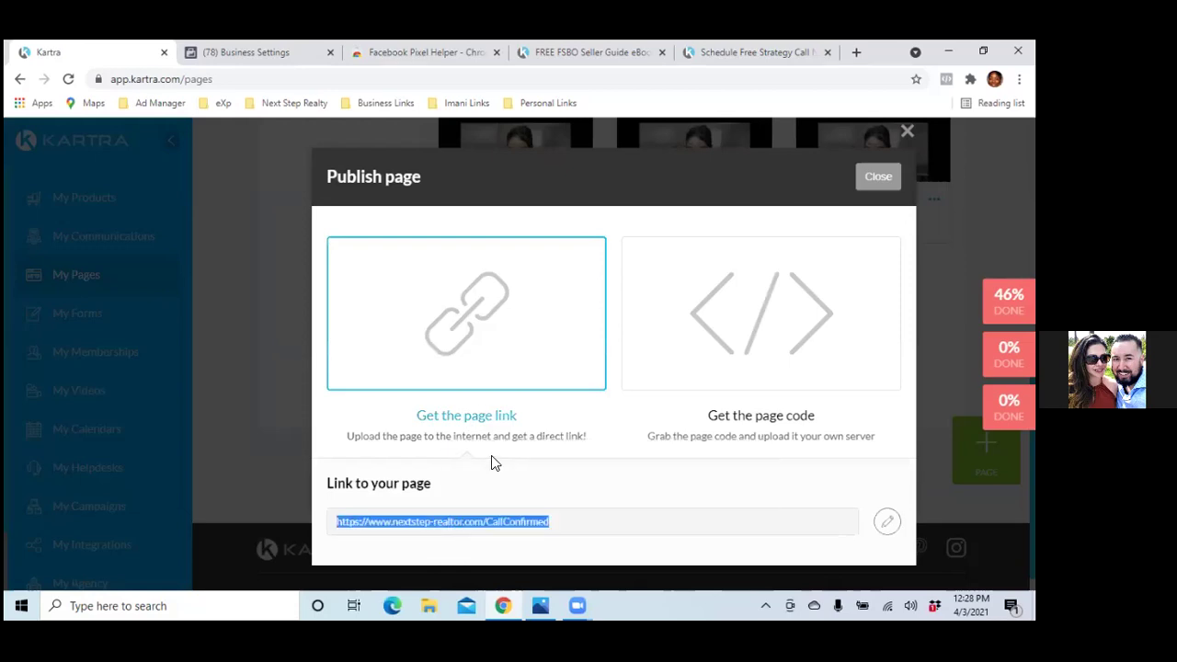
- Load the copied CallConfirmed link in a new browser tab, keeping the other published pages open
click(856, 52)
right_click(781, 81)
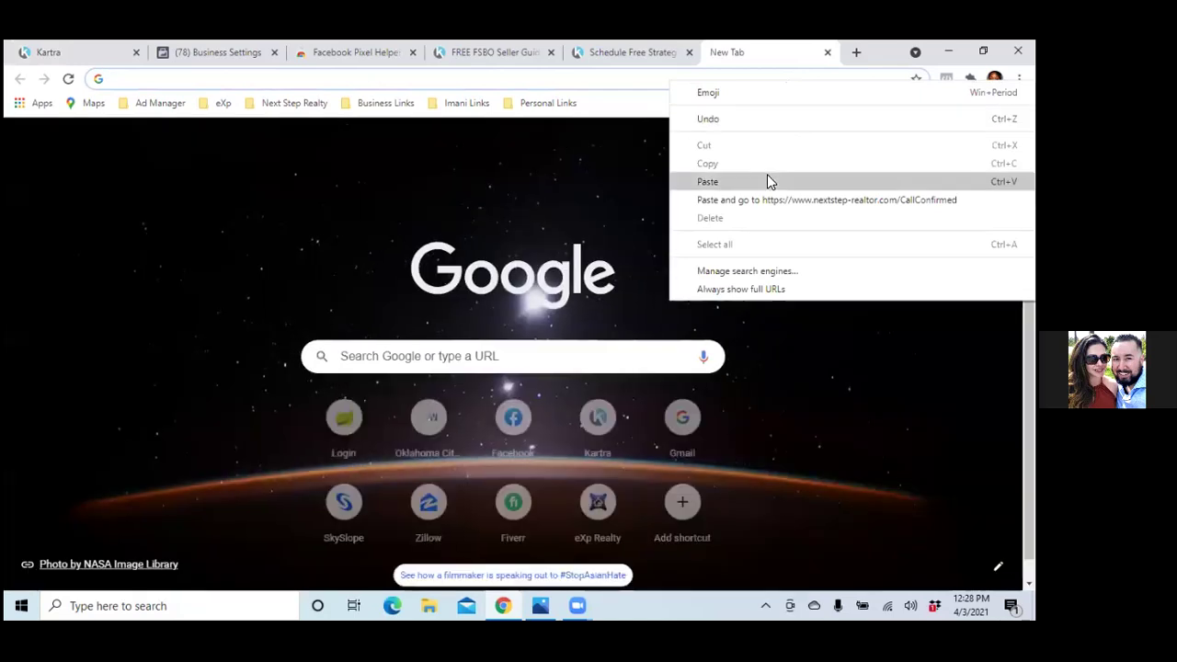
click(769, 178)
key(Return)
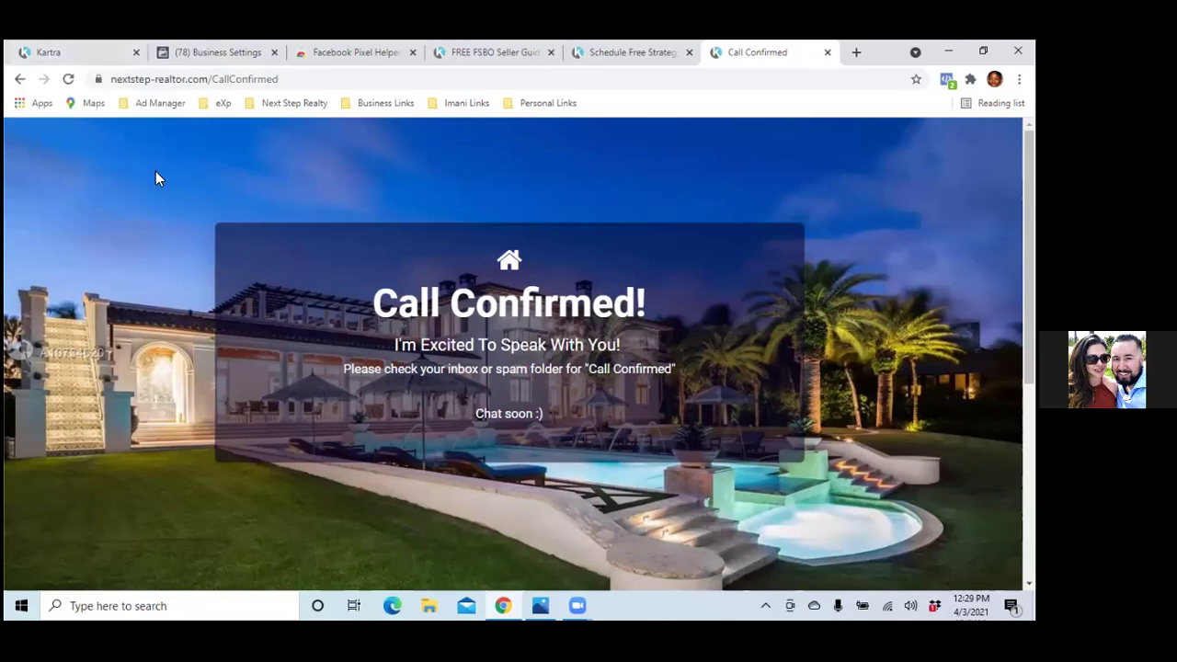
- Switch to the Facebook business tools, go to Audiences for the Next Step Realtor account, and collapse the LTV lookalike introduction
click(210, 52)
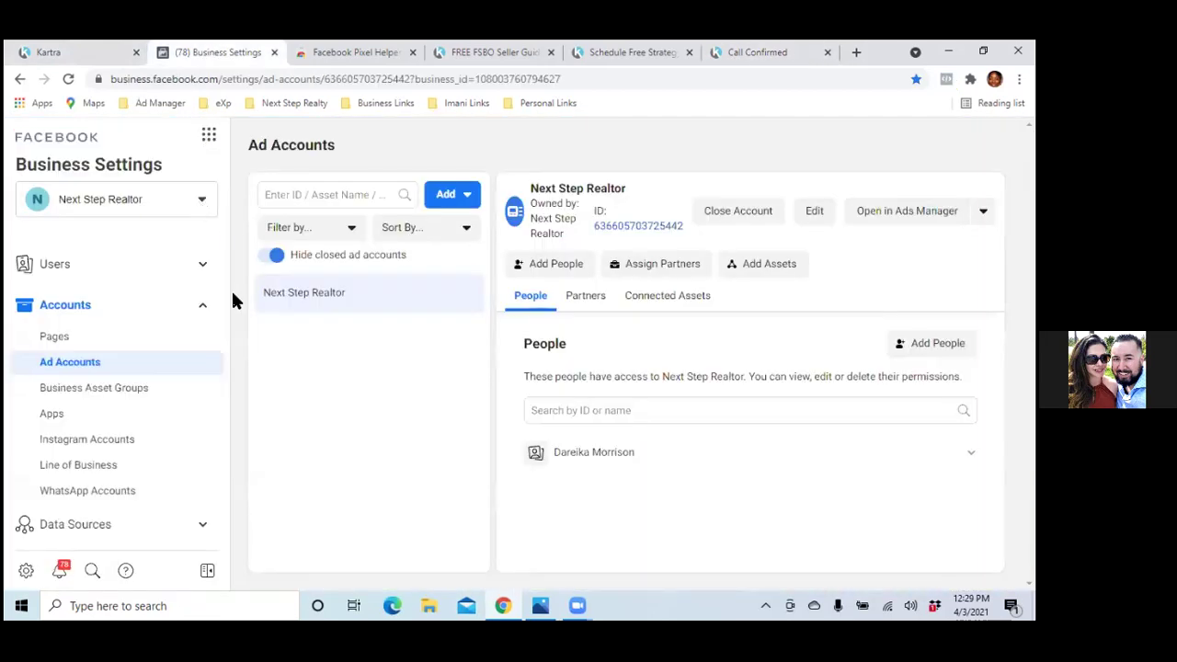
click(209, 140)
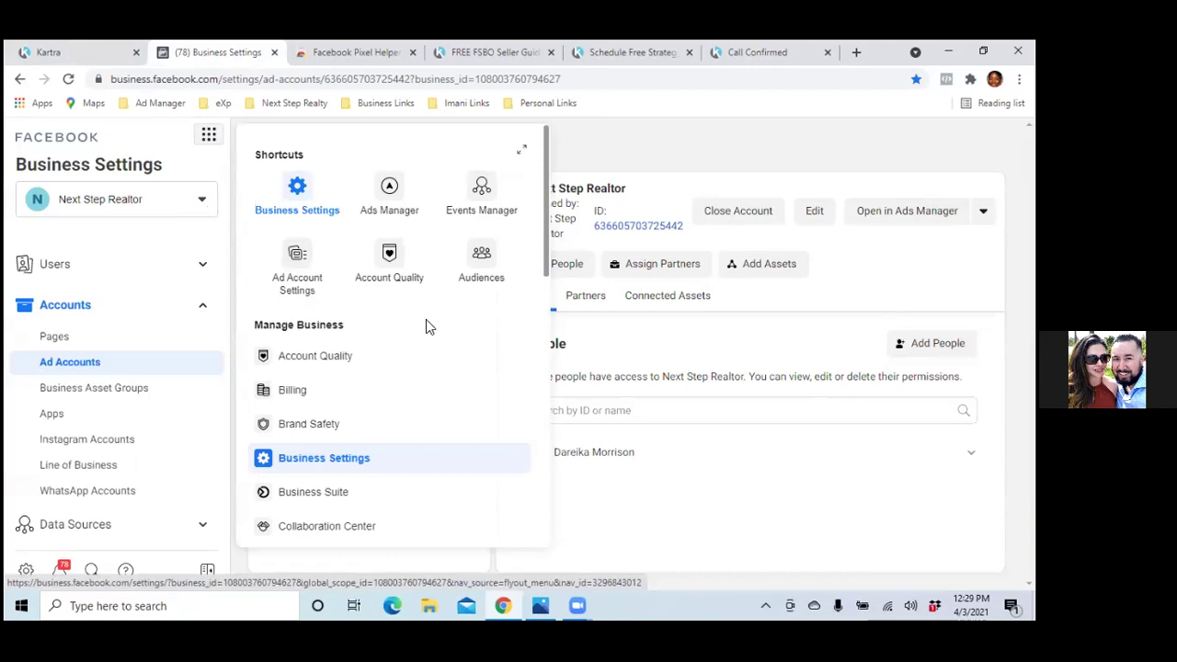
click(477, 278)
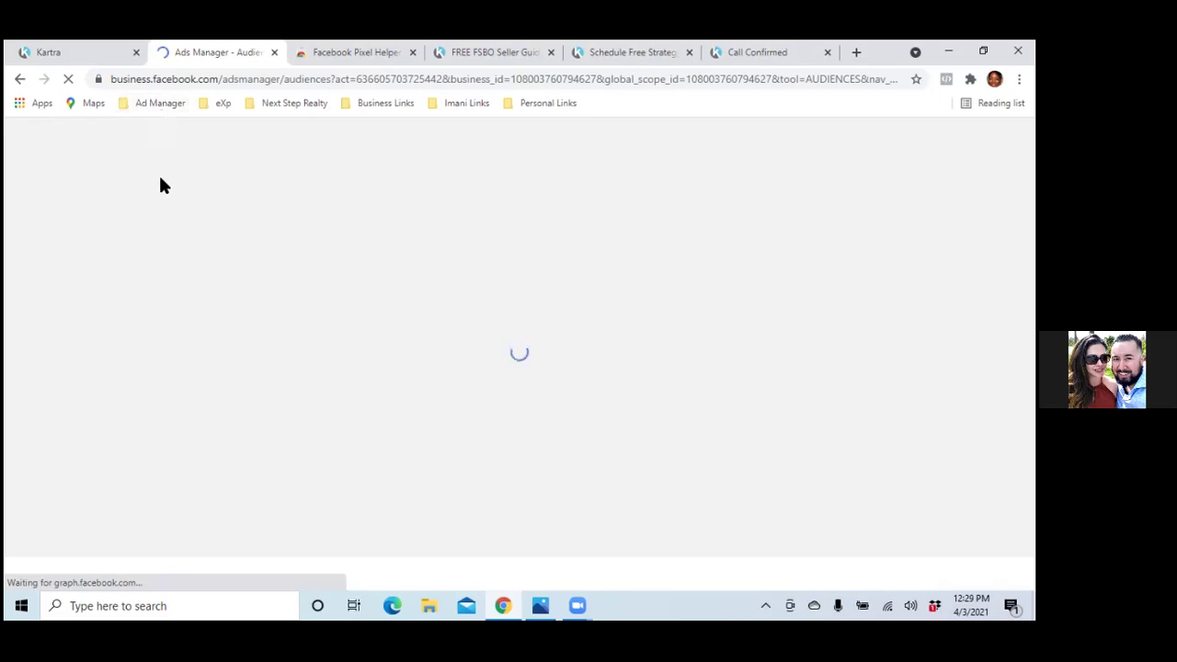
click(160, 103)
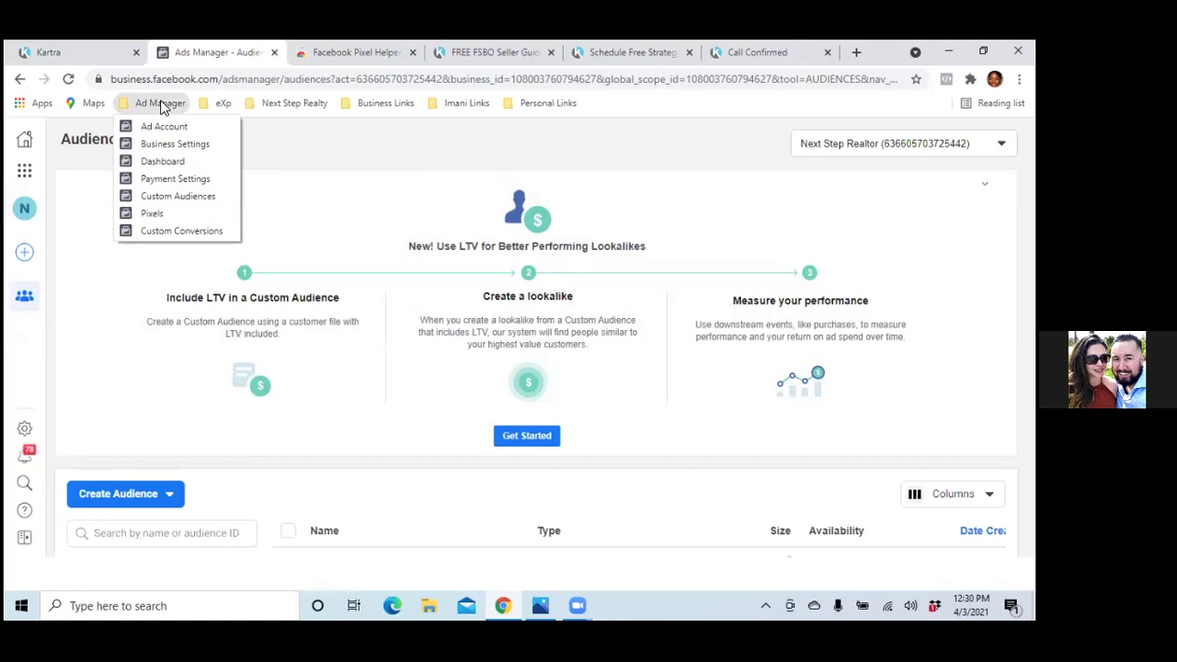
click(160, 104)
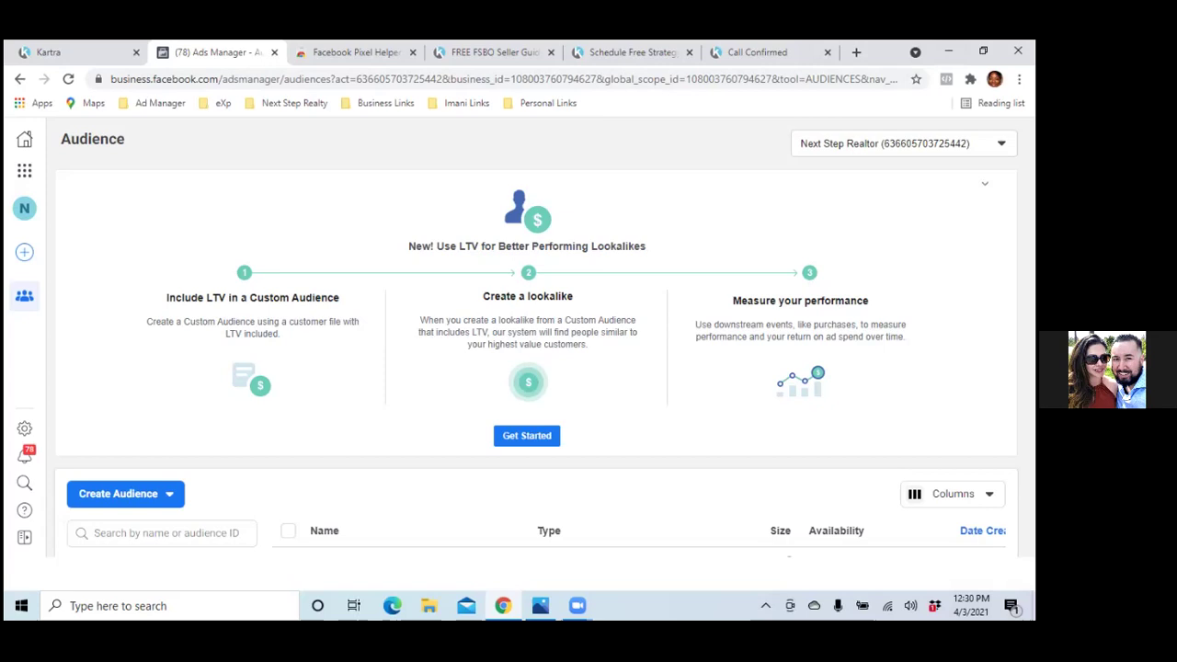
click(985, 184)
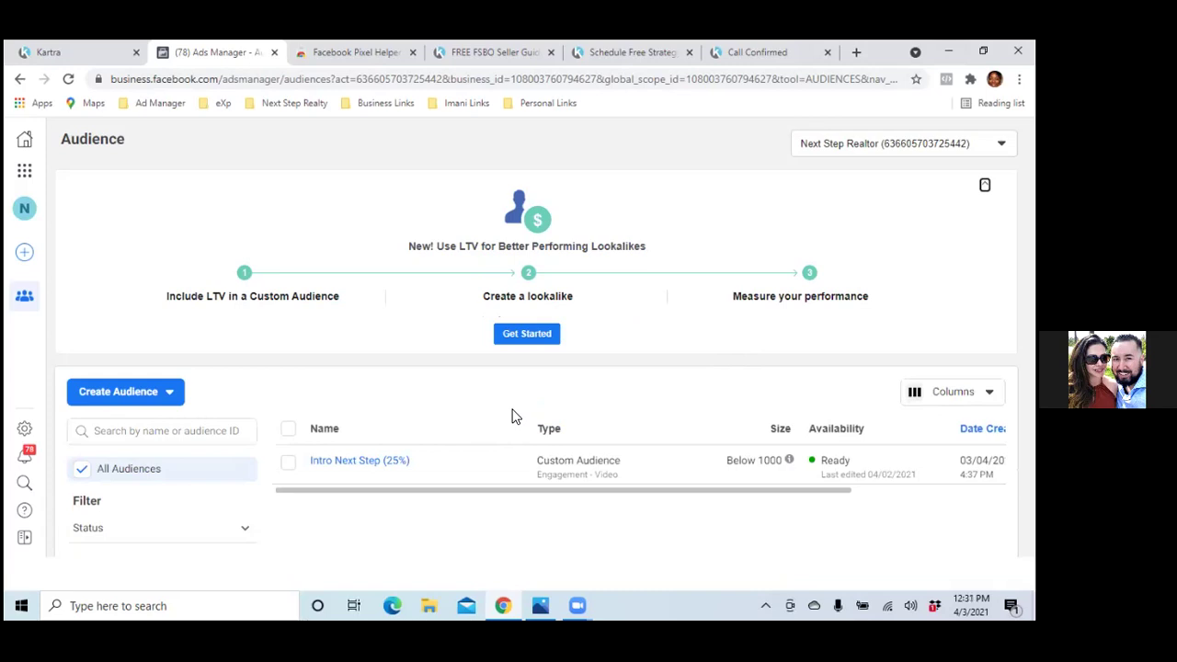
- Start a new custom audience with Website as its source
click(172, 394)
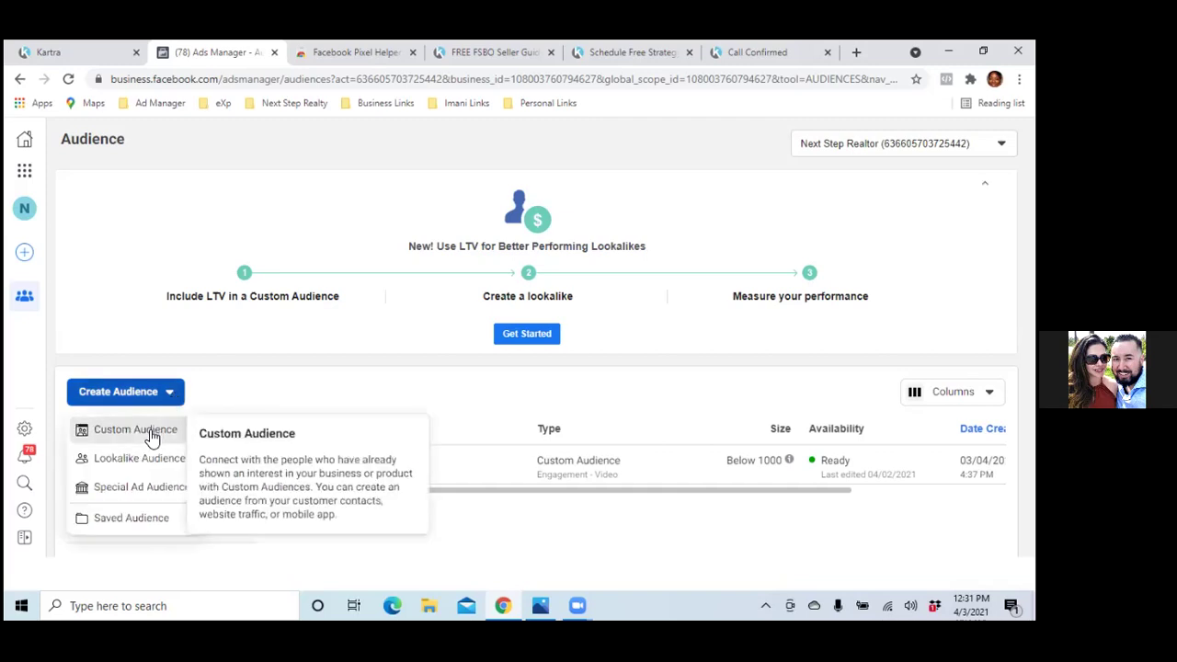
click(153, 432)
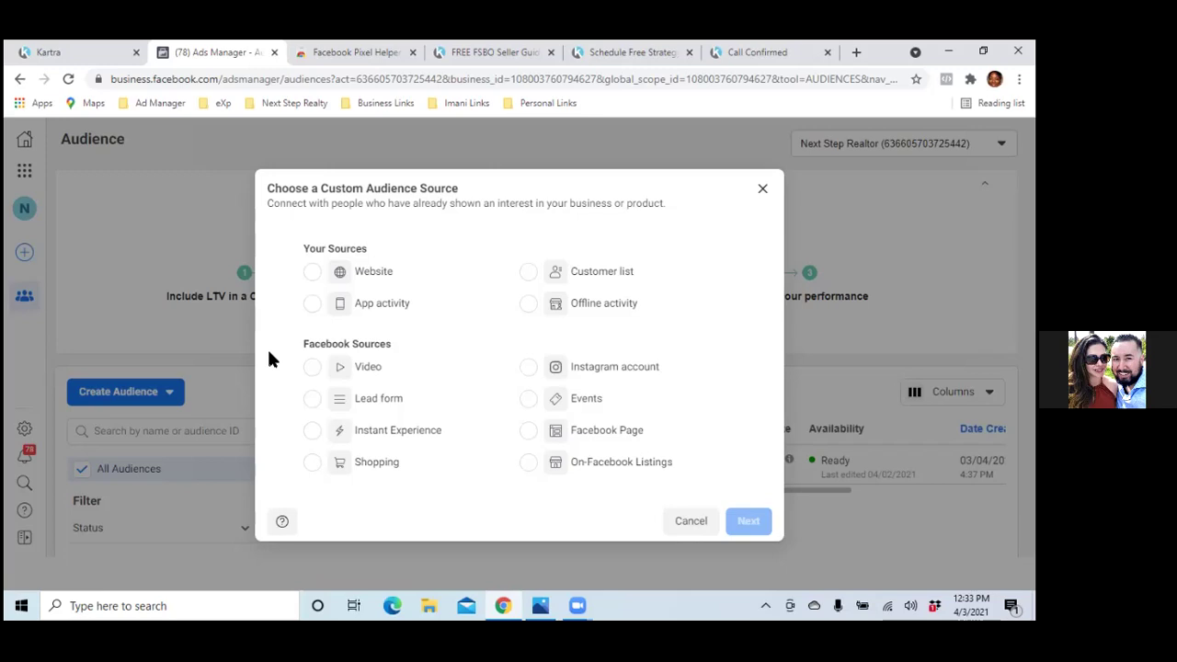
click(315, 272)
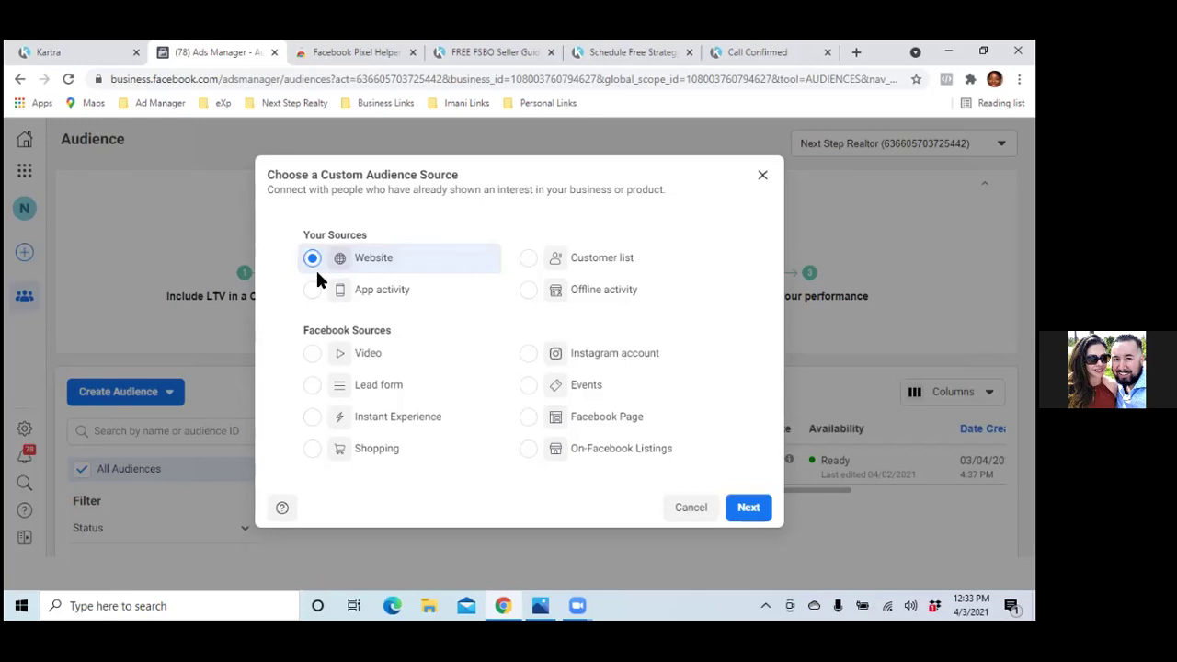
click(759, 509)
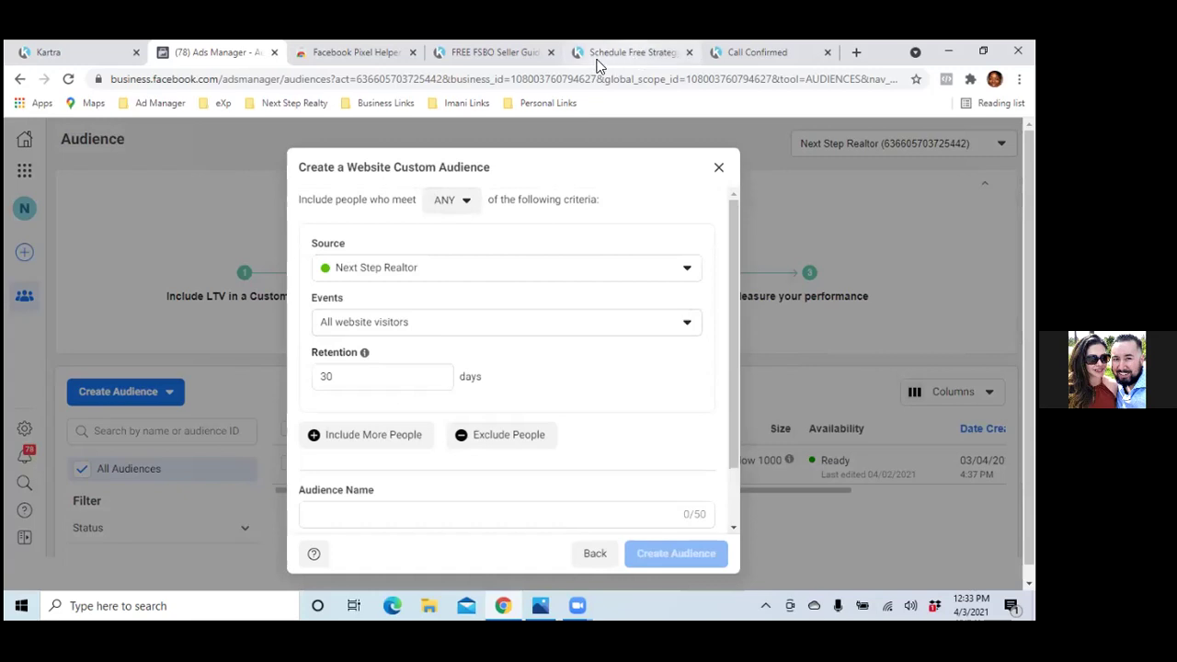
click(496, 55)
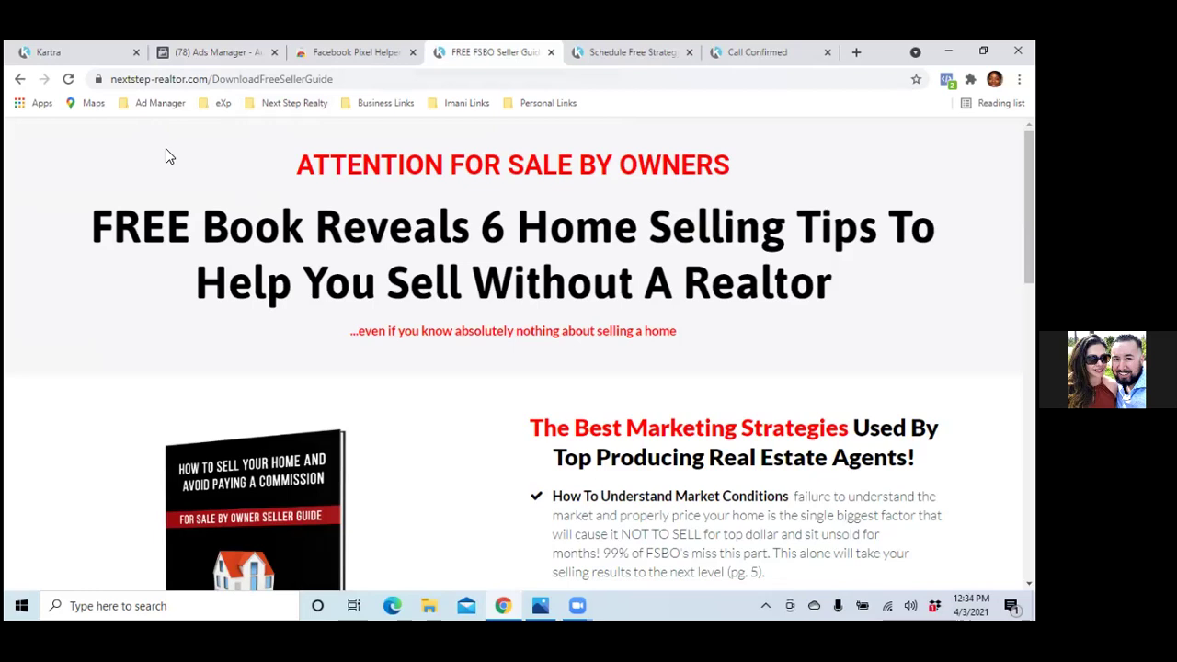
click(173, 81)
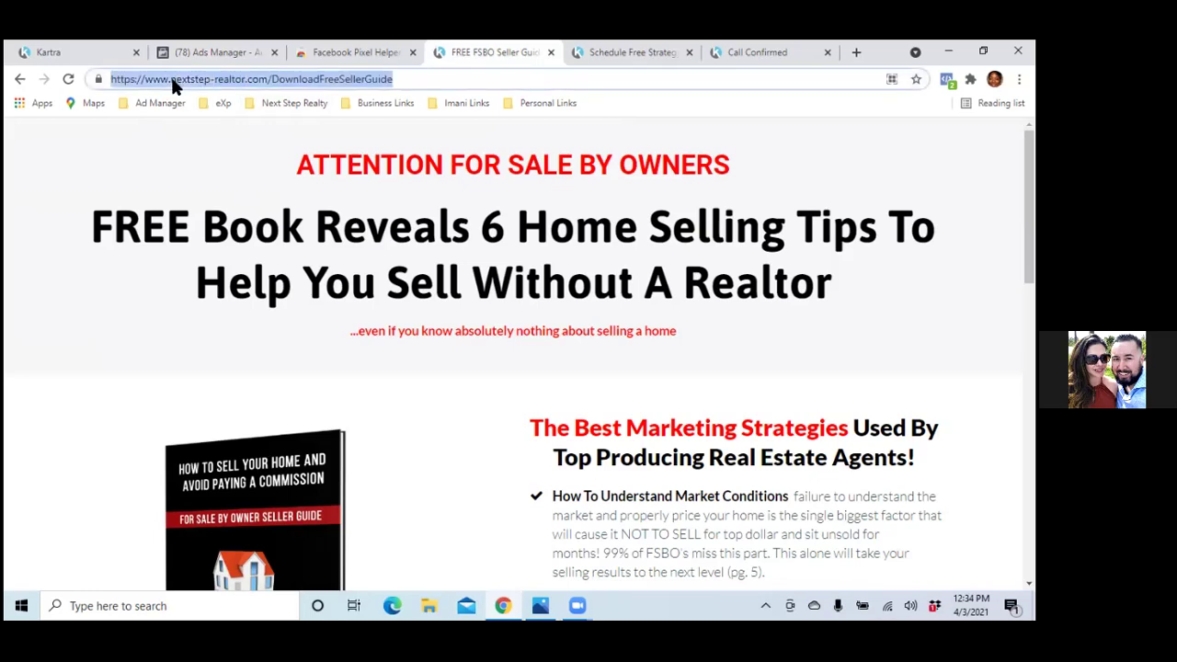
click(173, 79)
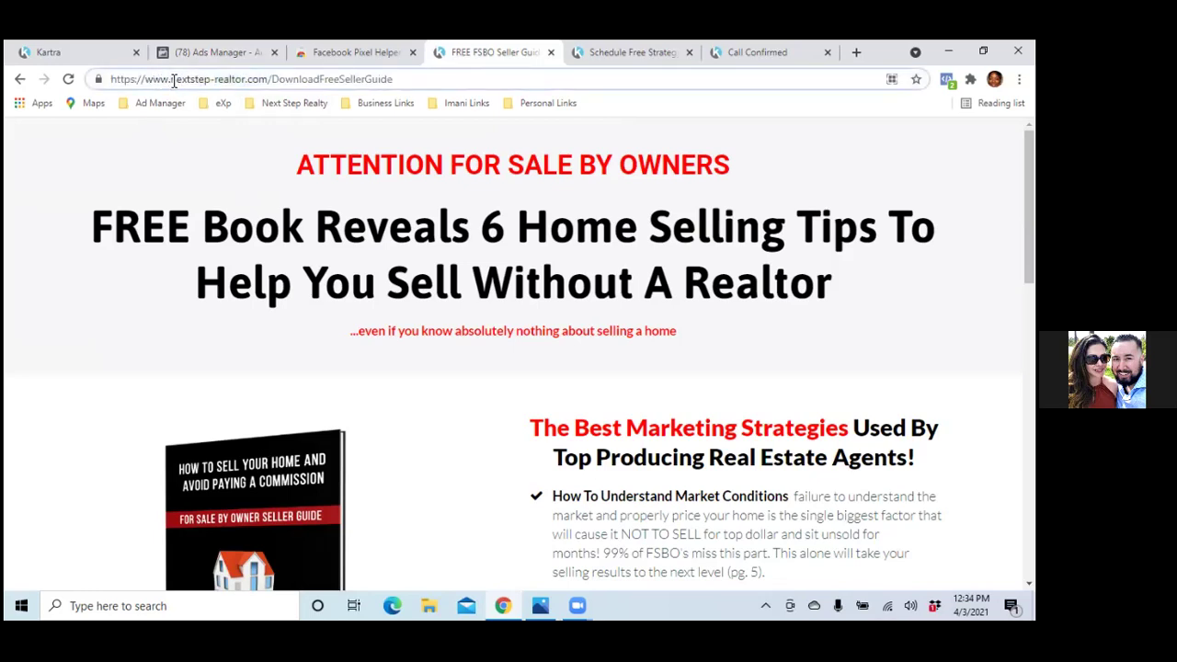
drag(172, 79, 399, 80)
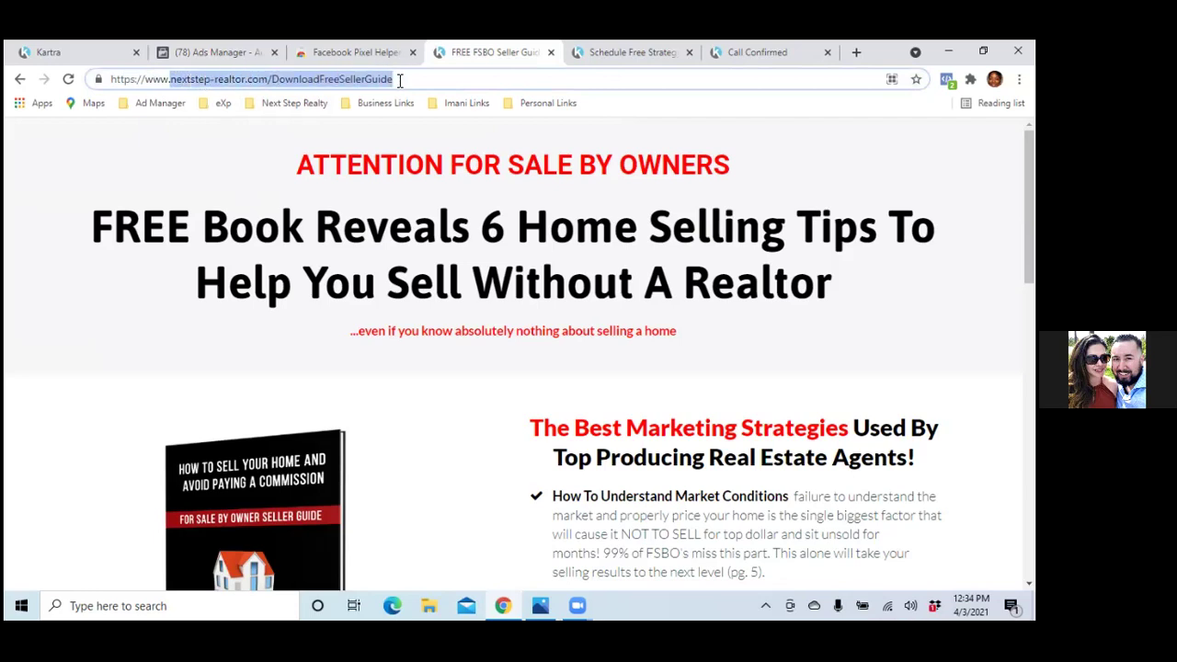
right_click(350, 80)
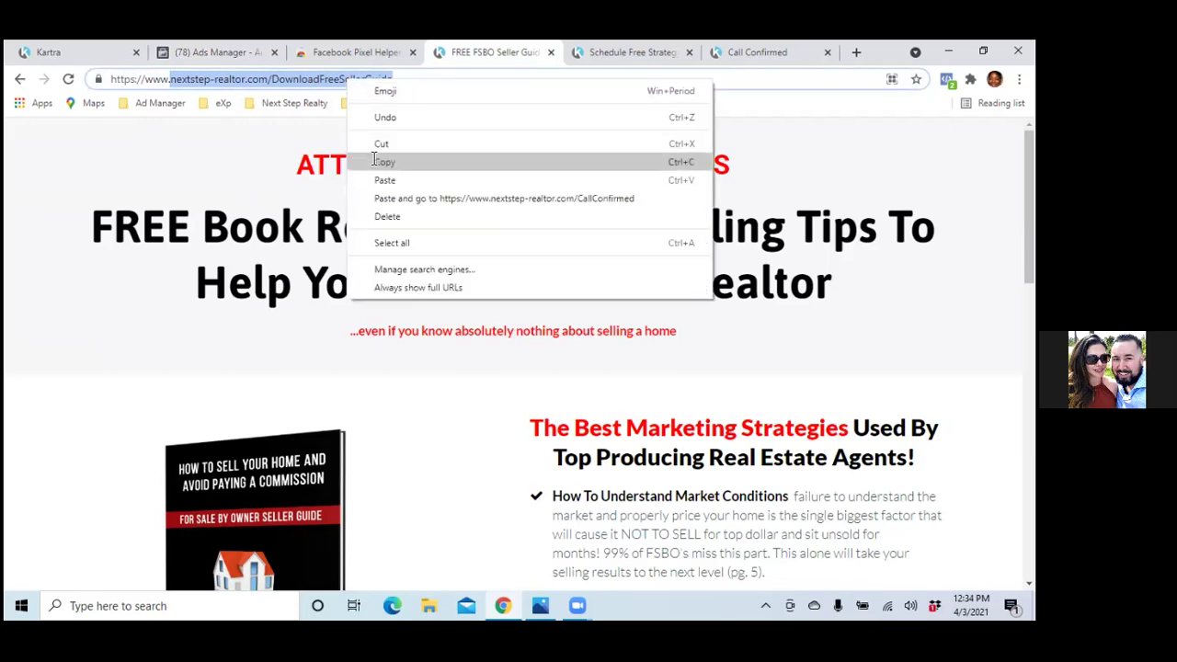
click(381, 162)
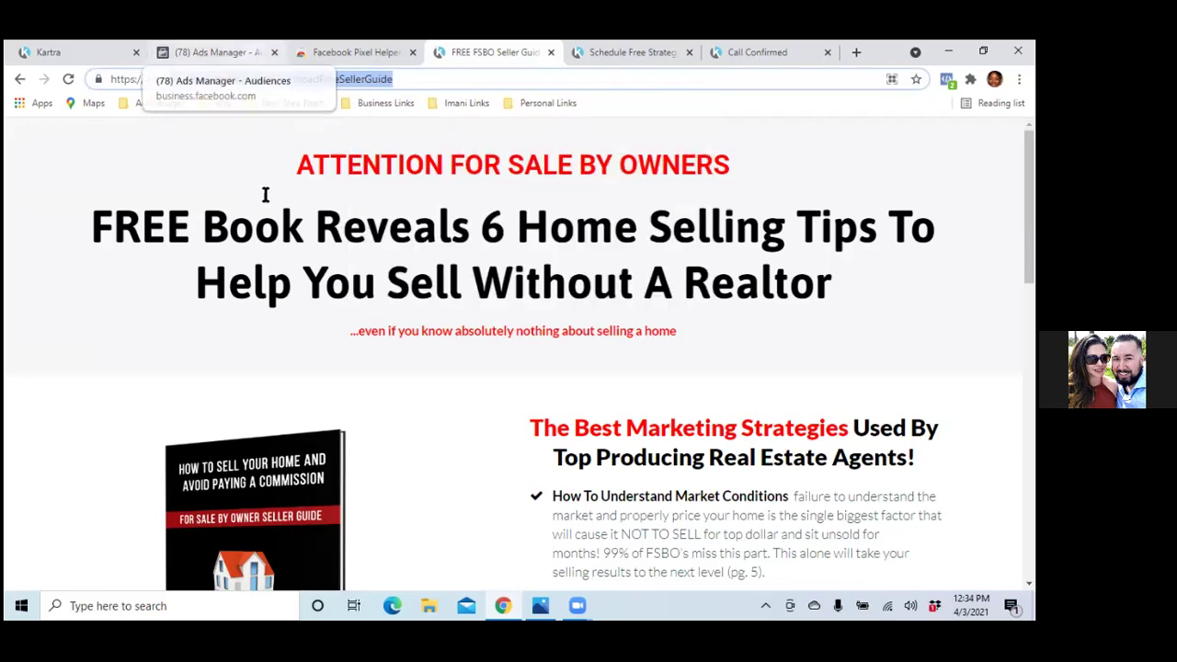
- Return to the website custom audience form, check the pixel source, and set the included event to People who visited specific web pages
click(247, 50)
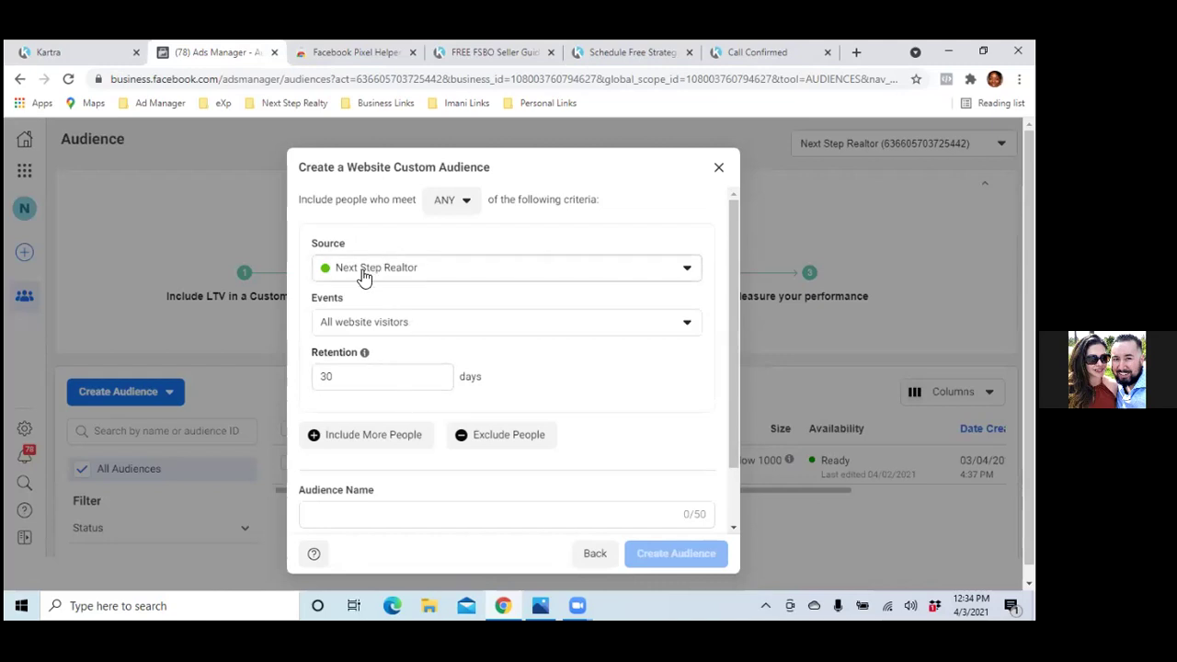
click(688, 274)
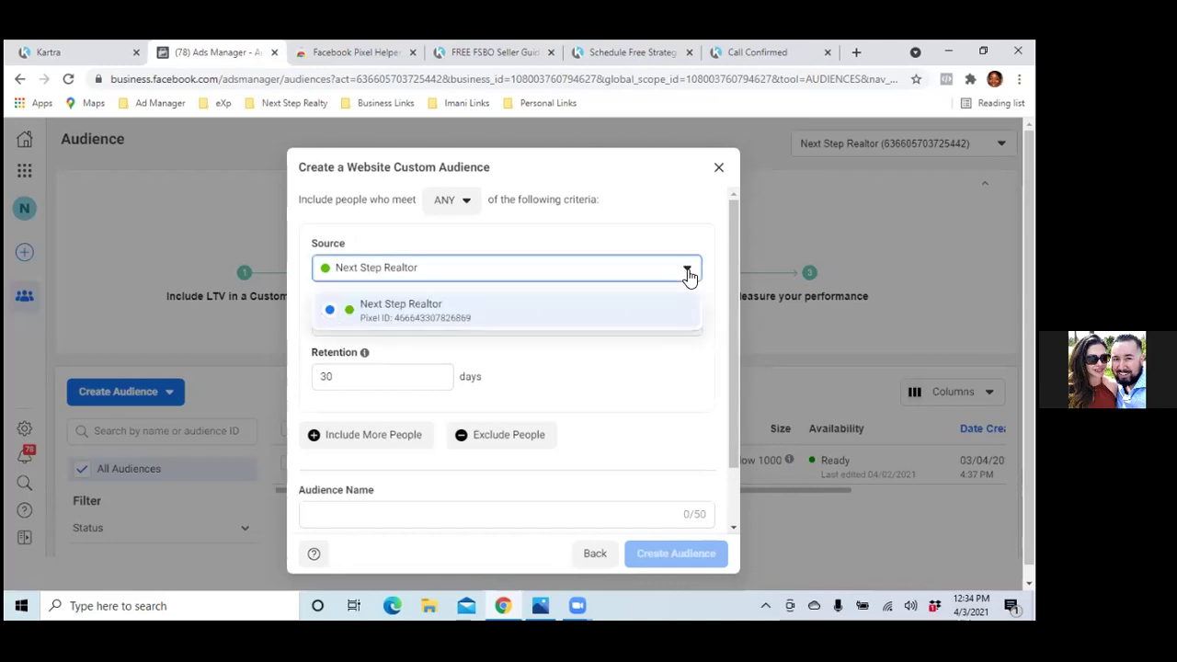
click(687, 273)
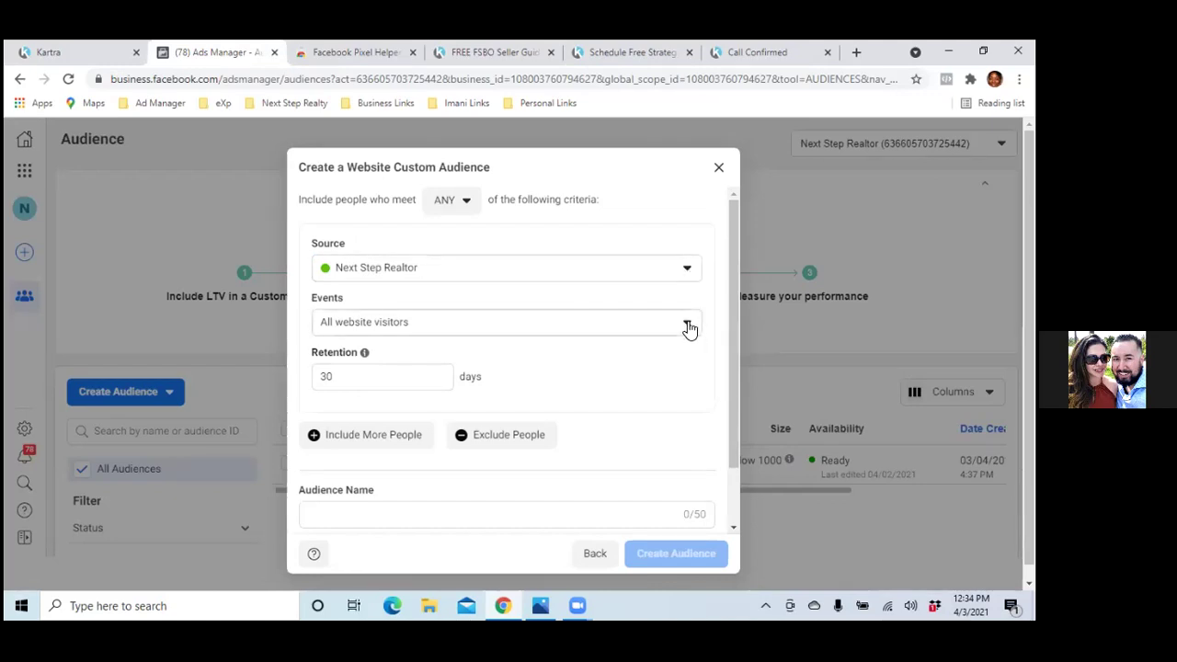
click(688, 326)
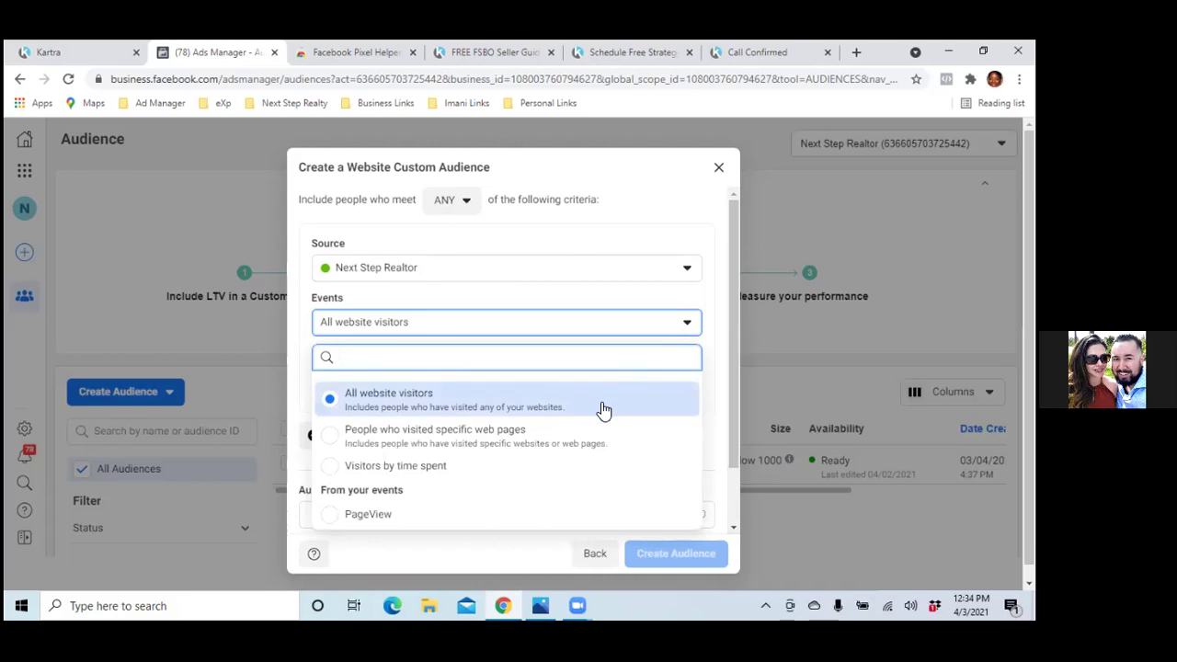
click(323, 436)
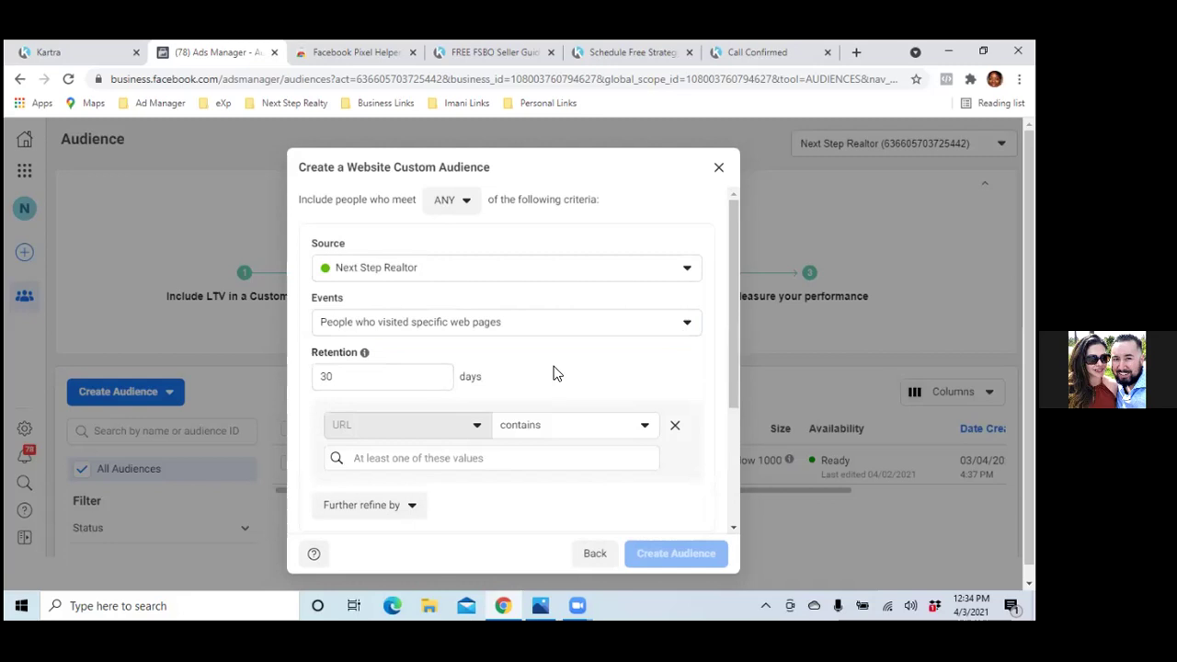
- Paste nextstep-realtor.com/DownloadFreeSellerGuide as the included URL's "contains" value, then remove it and add it again
click(644, 429)
click(645, 429)
click(524, 459)
right_click(525, 459)
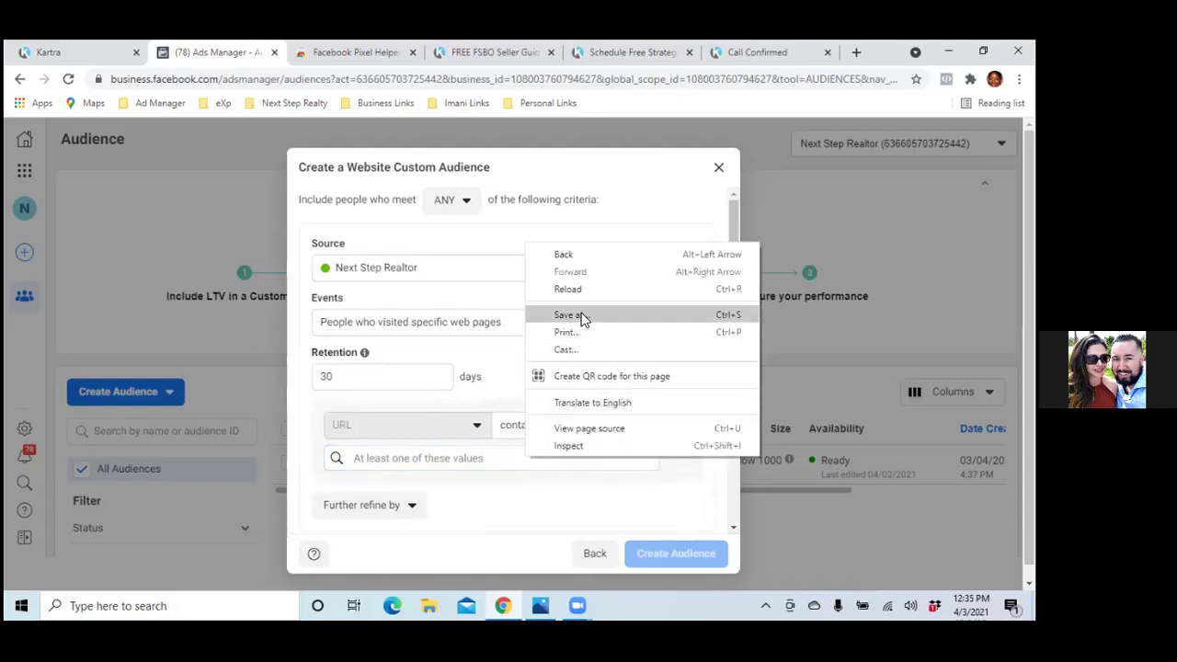
click(360, 458)
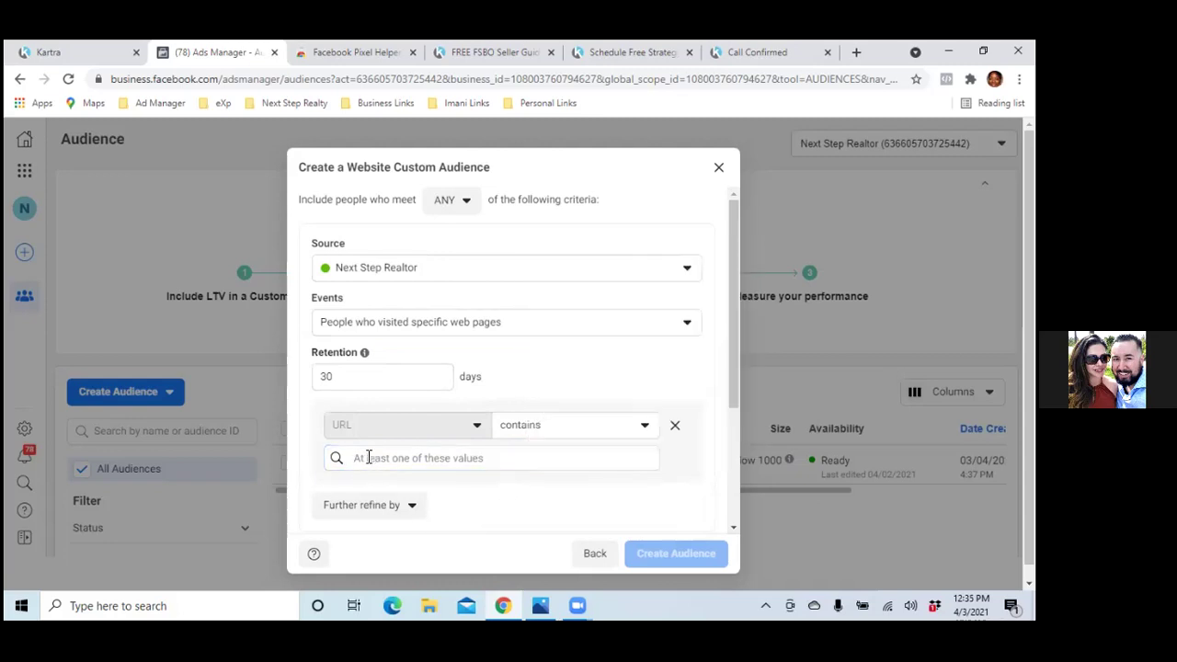
right_click(364, 454)
click(404, 336)
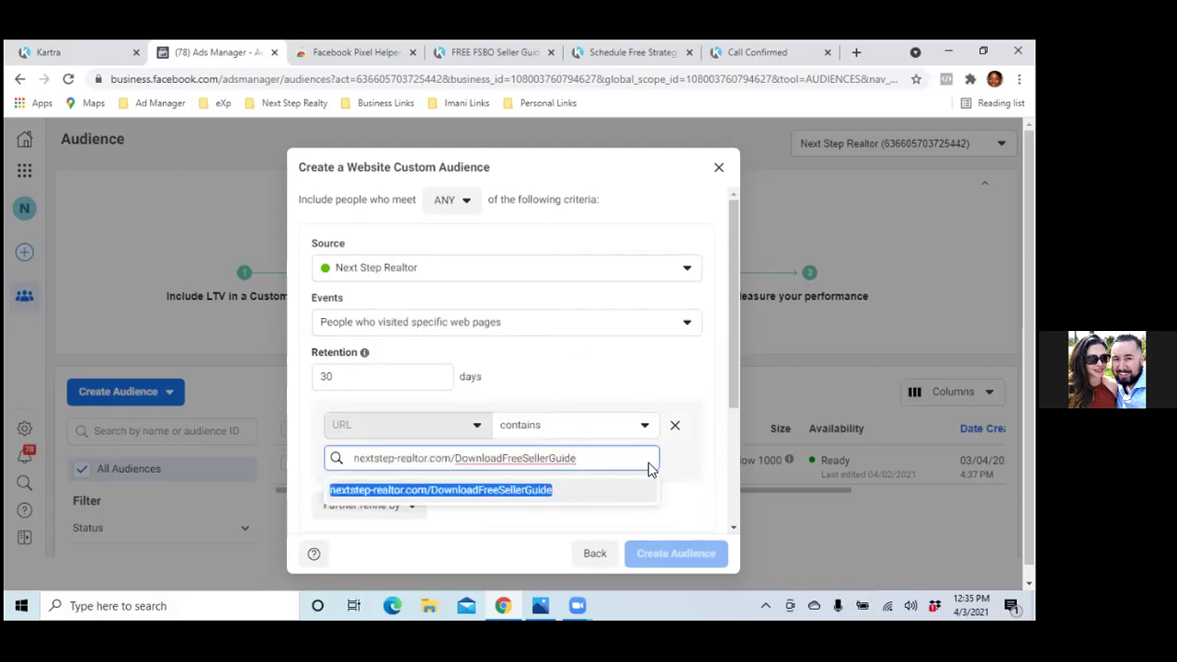
key(Return)
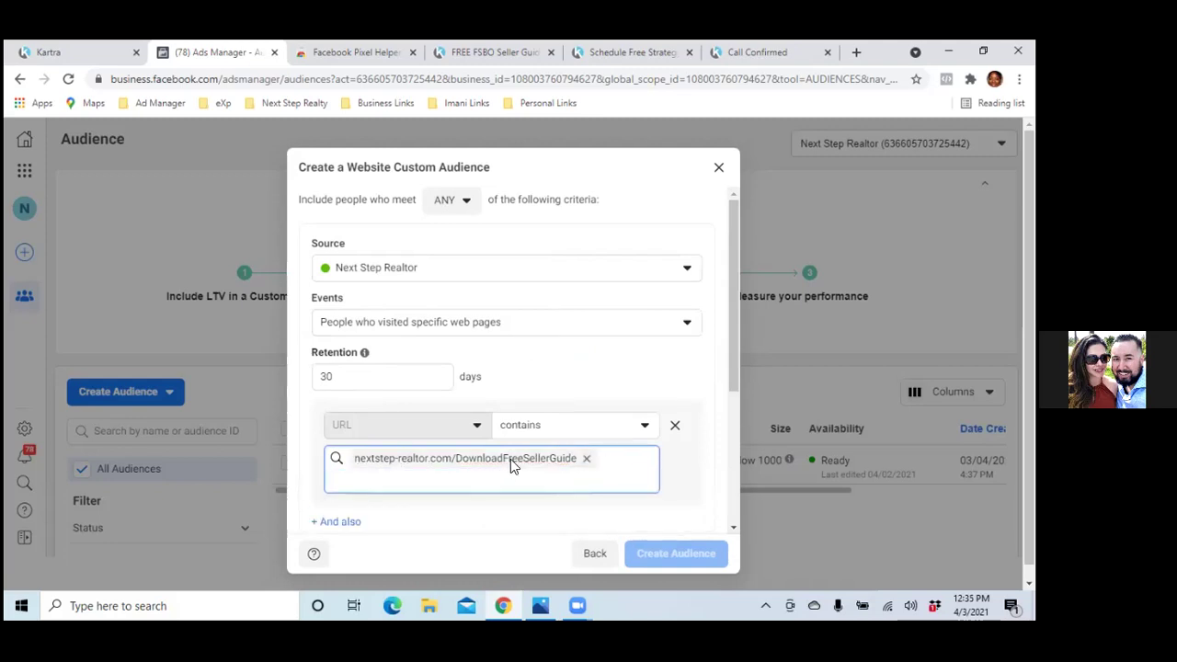
click(585, 458)
right_click(438, 457)
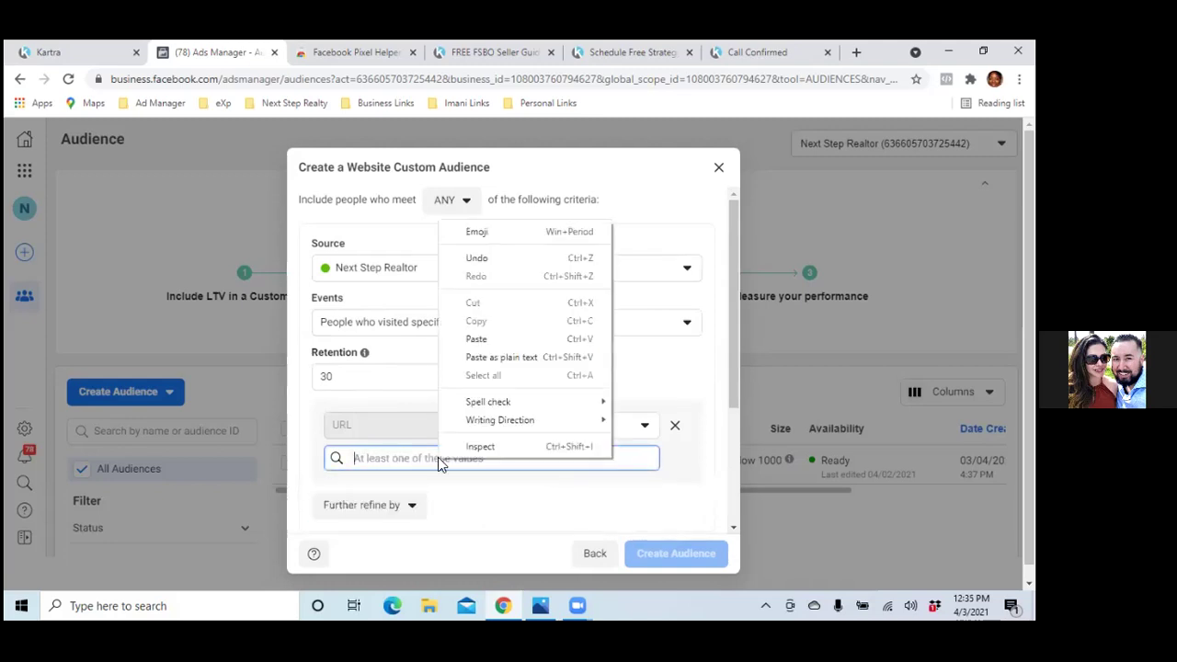
click(479, 337)
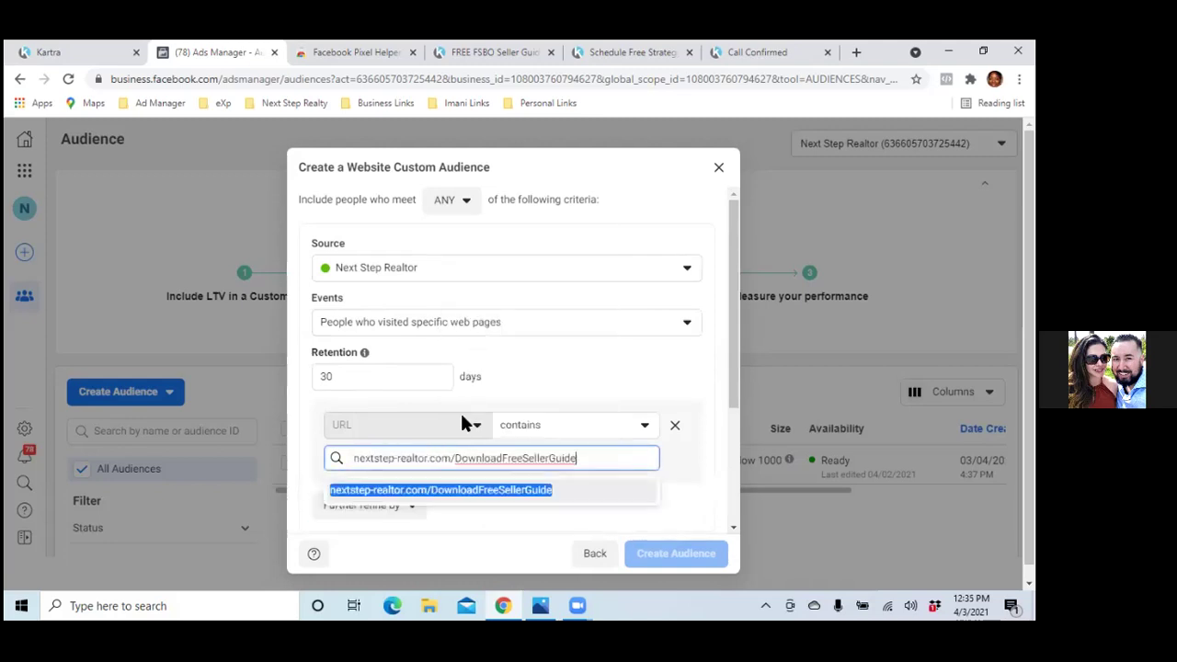
click(435, 496)
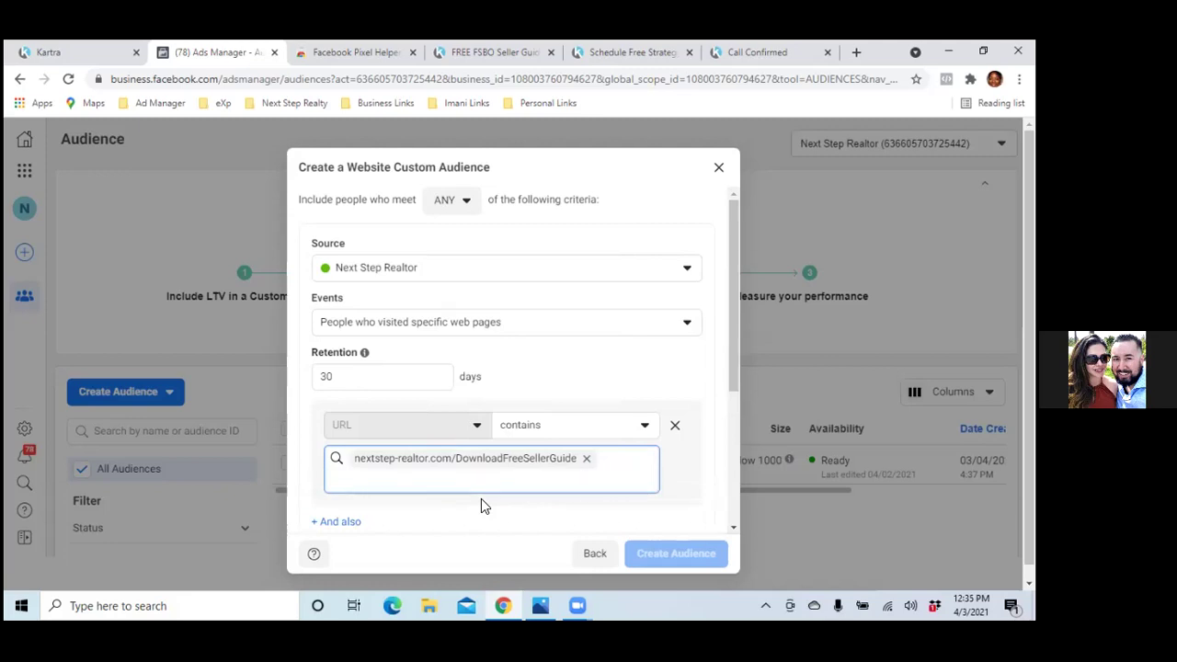
- Add an exclusion group to the audience and set its event to People who visited specific web pages
scroll(489, 505, down, 2)
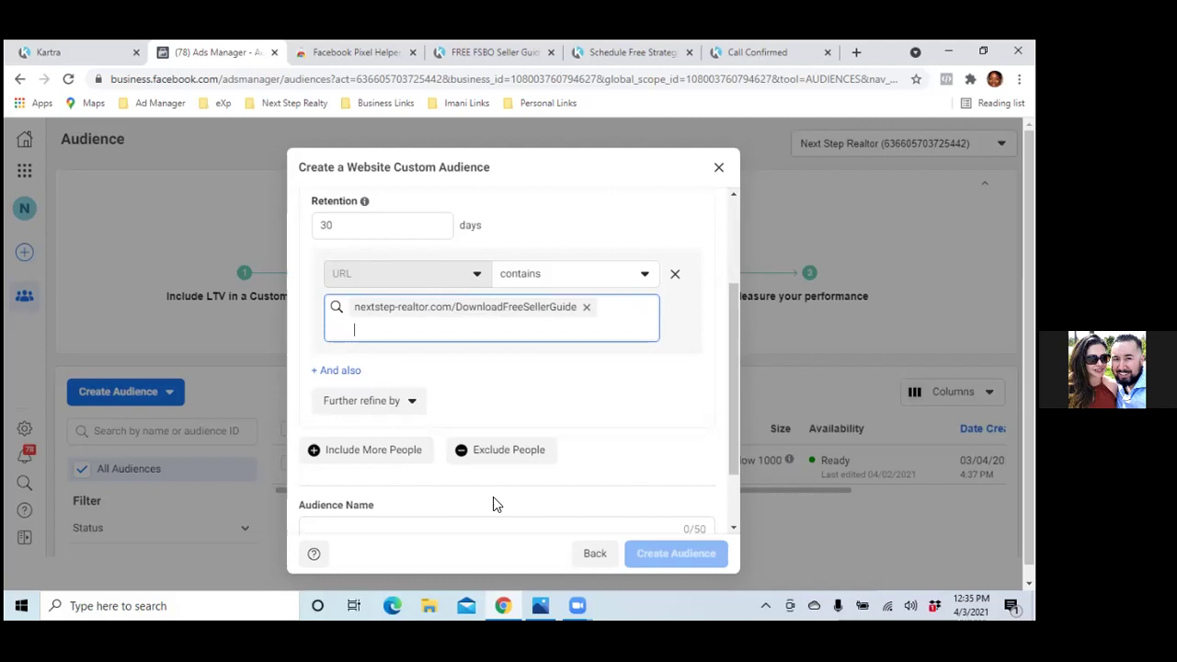
scroll(493, 504, down, 1)
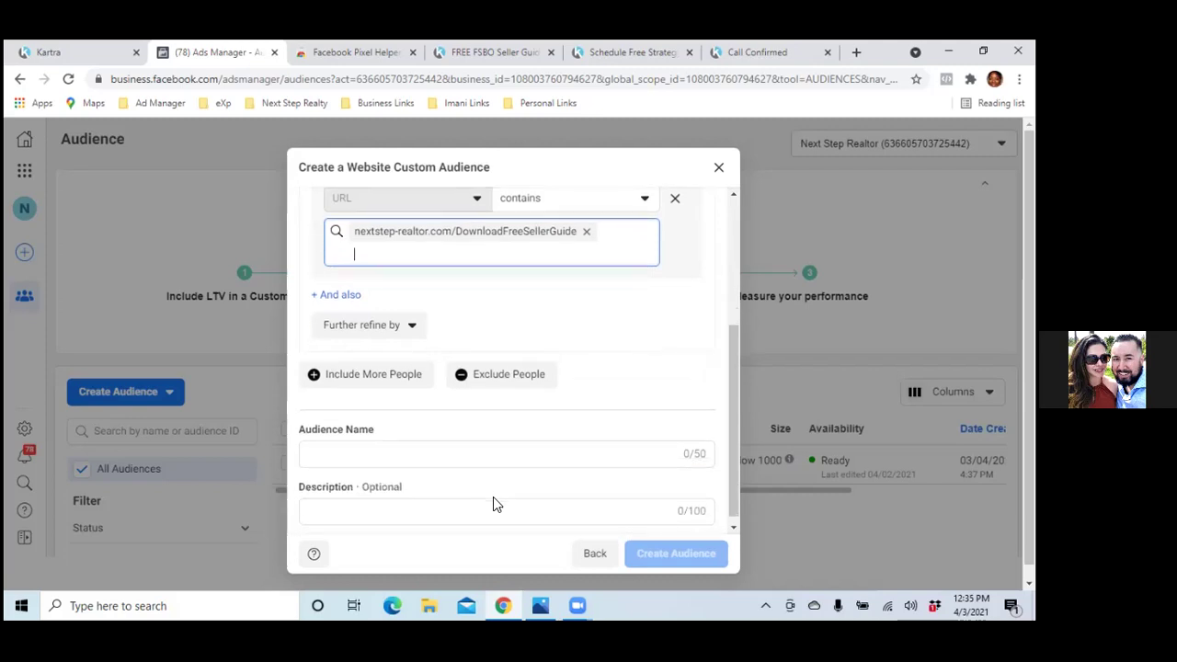
click(478, 379)
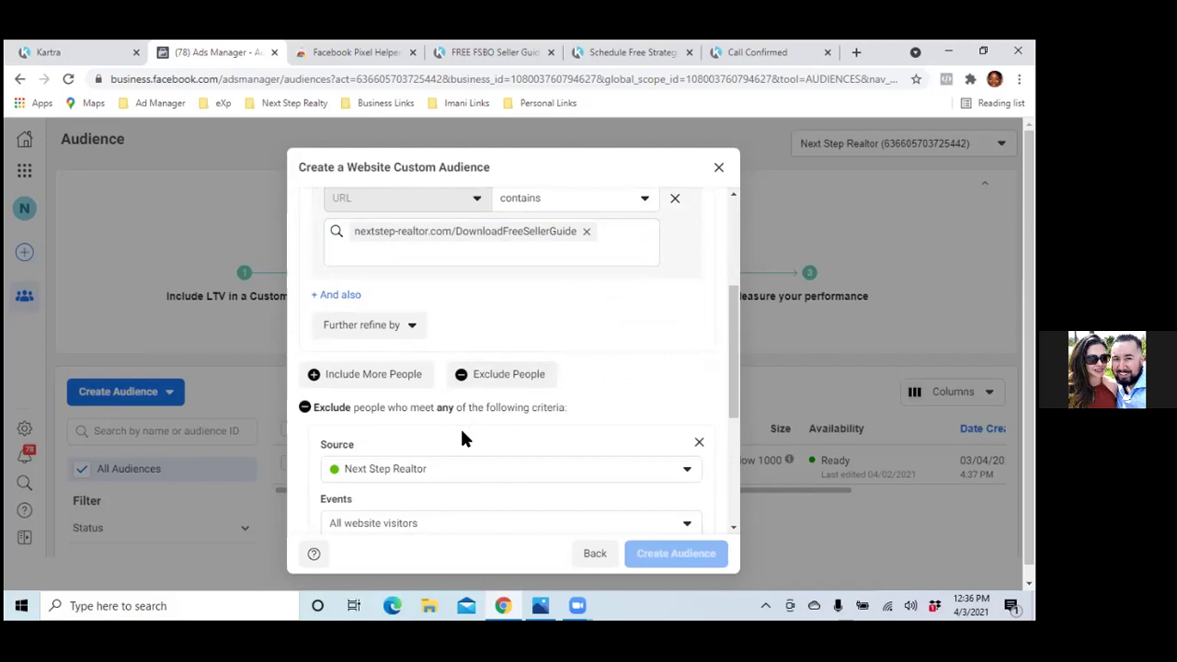
scroll(463, 439, down, 3)
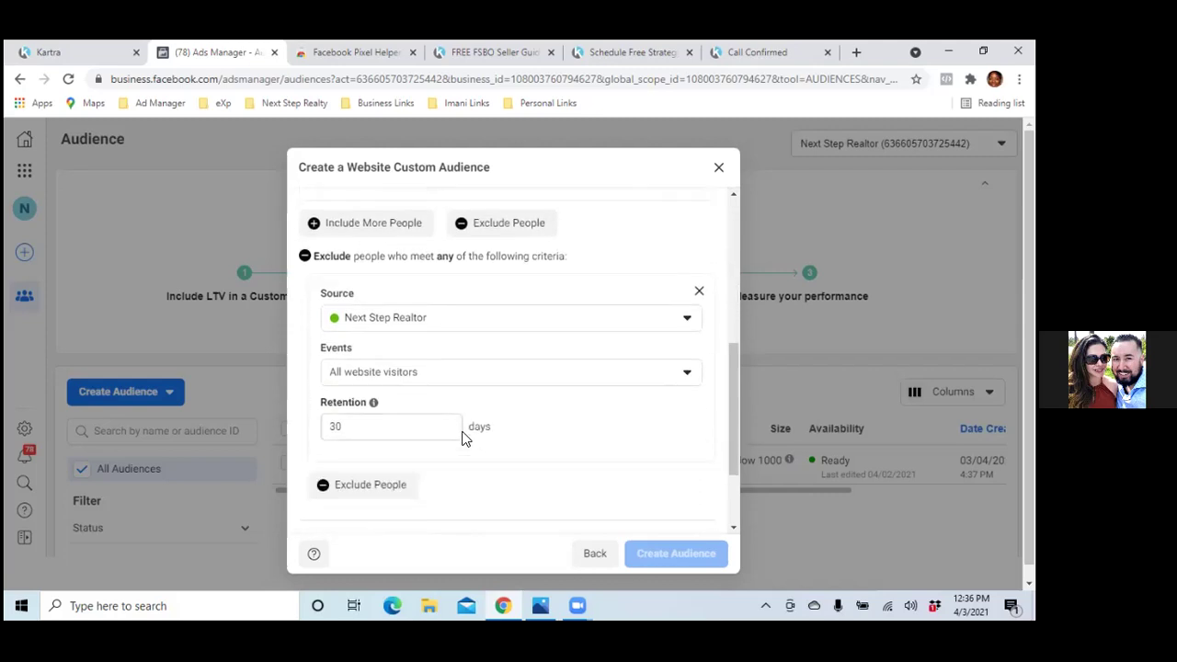
scroll(462, 438, down, 1)
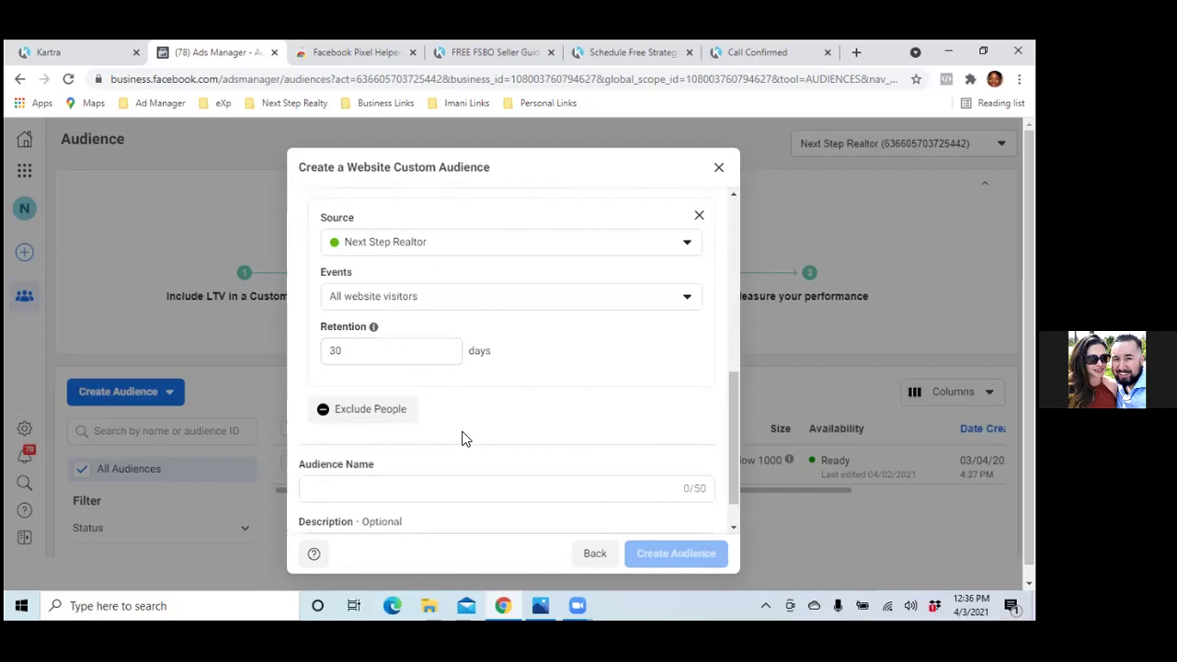
click(683, 300)
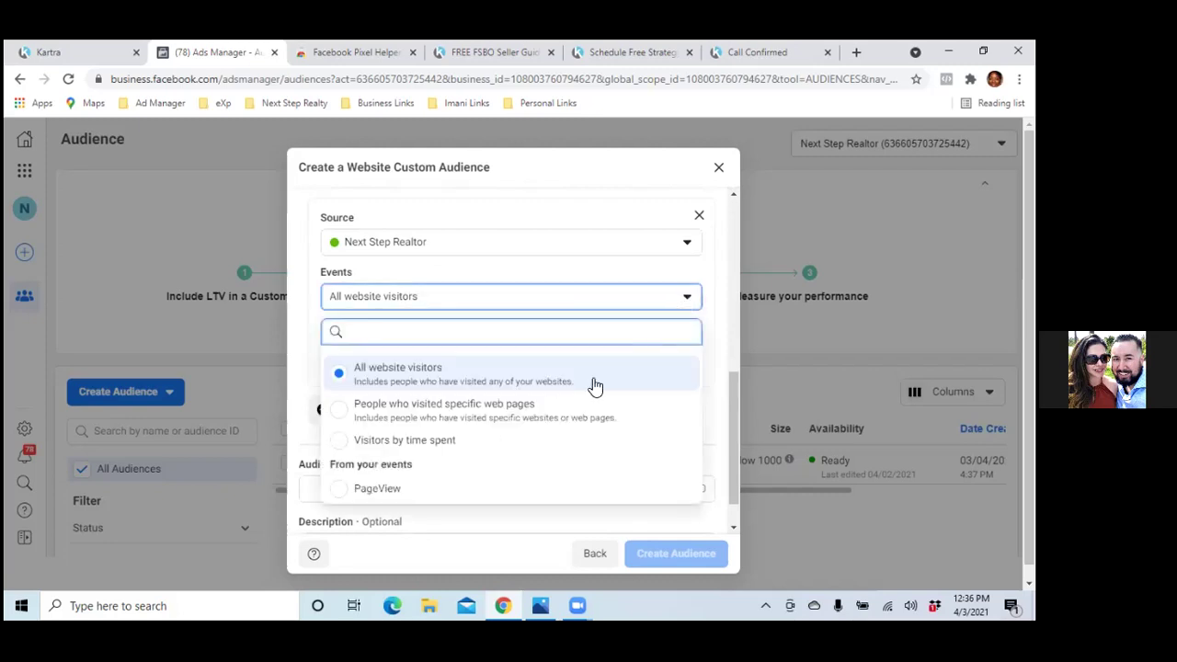
click(336, 414)
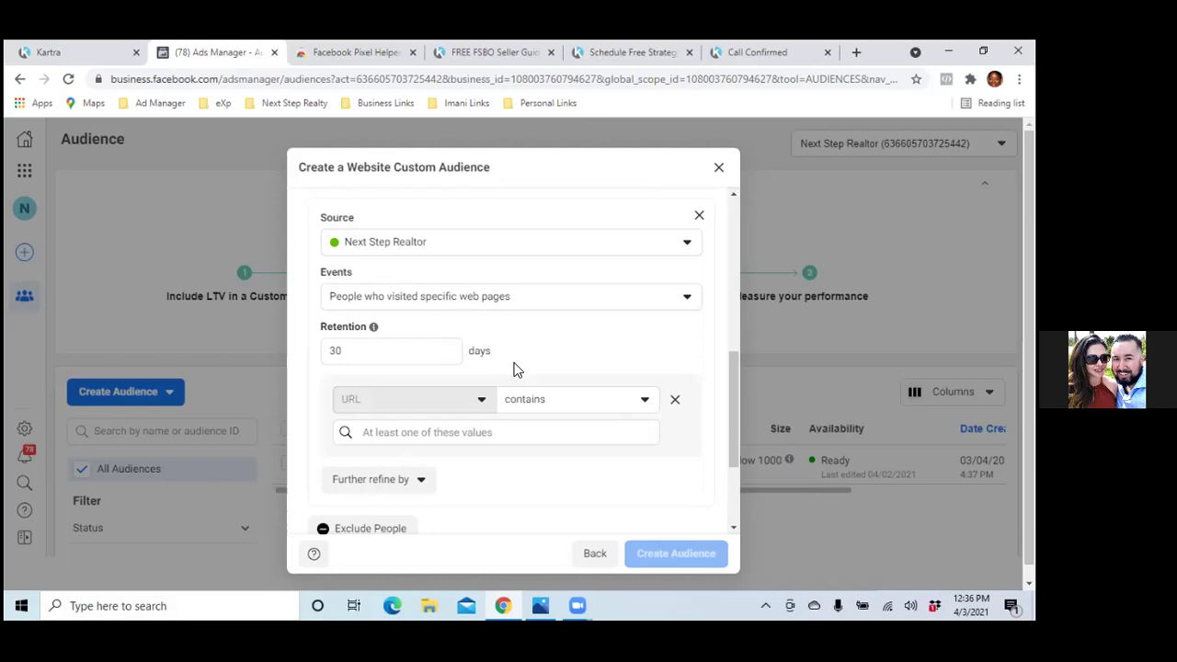
click(630, 56)
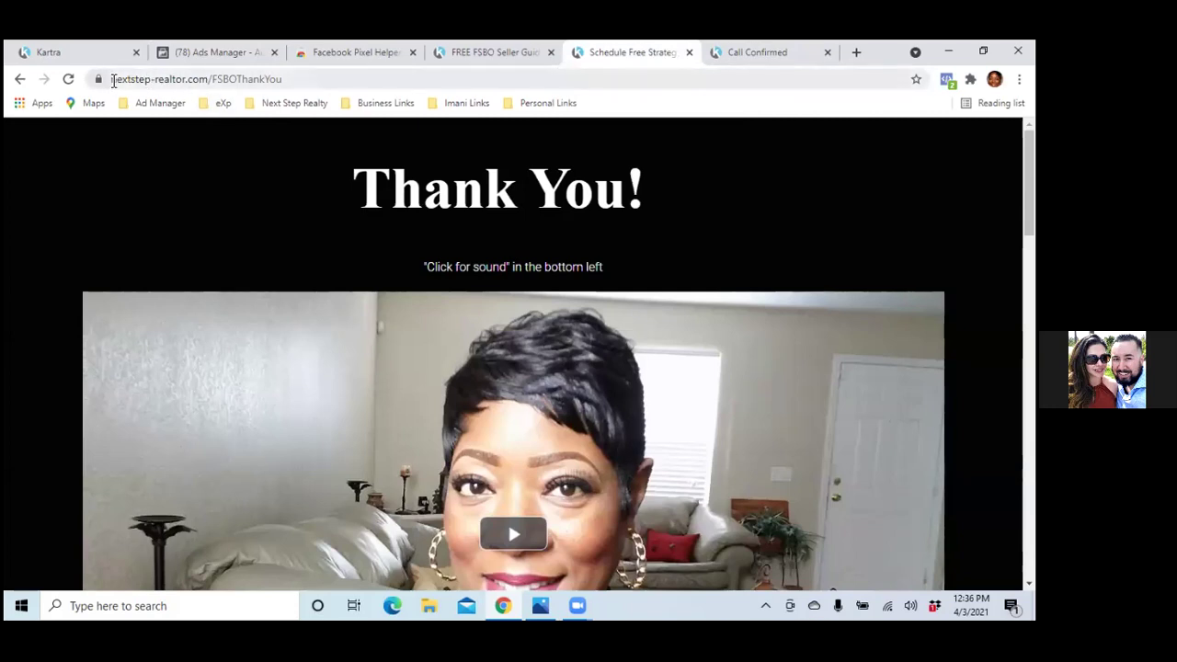
drag(112, 80, 272, 85)
right_click(272, 85)
click(309, 159)
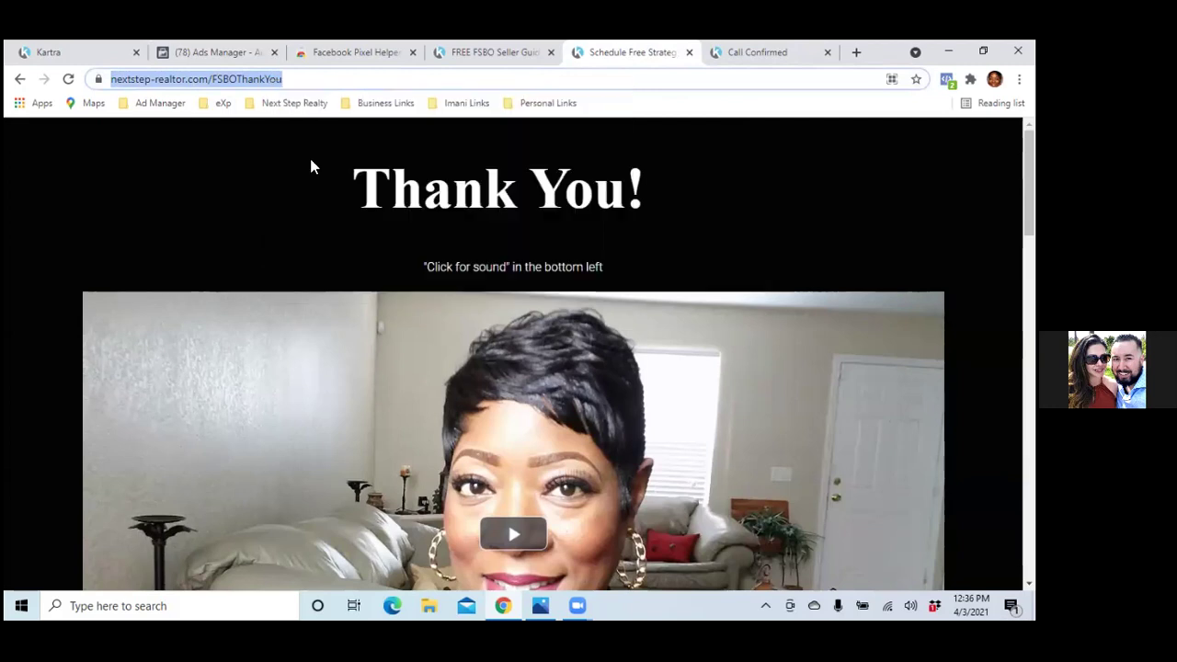
click(232, 52)
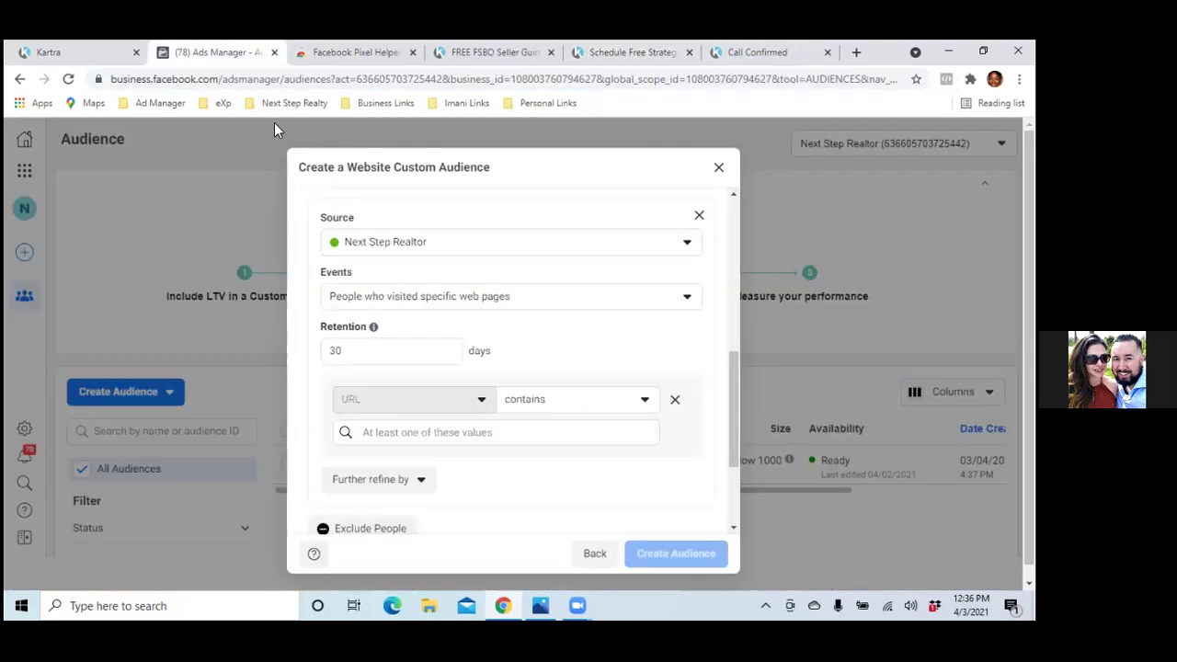
right_click(410, 430)
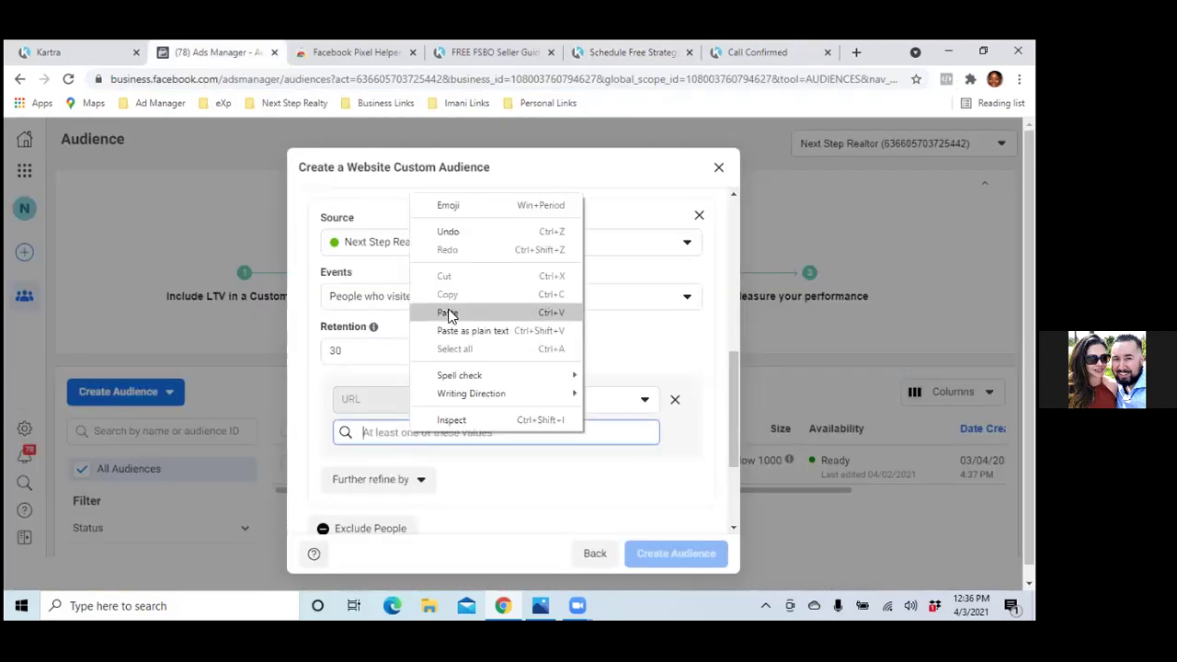
click(449, 312)
click(428, 466)
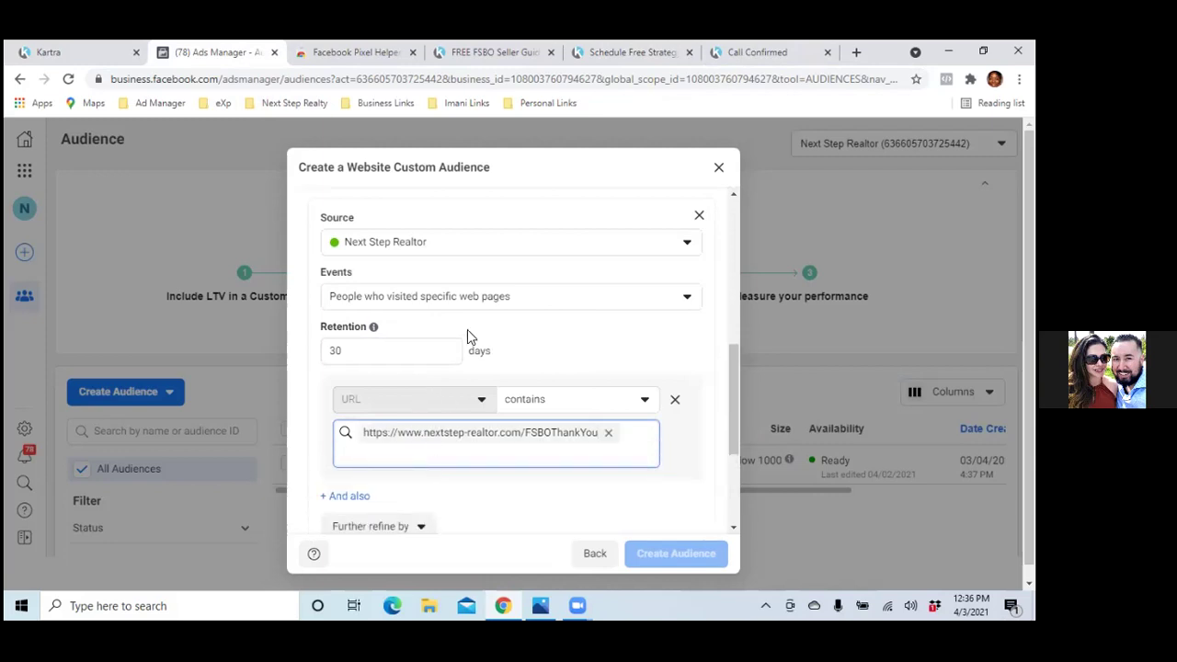
click(608, 432)
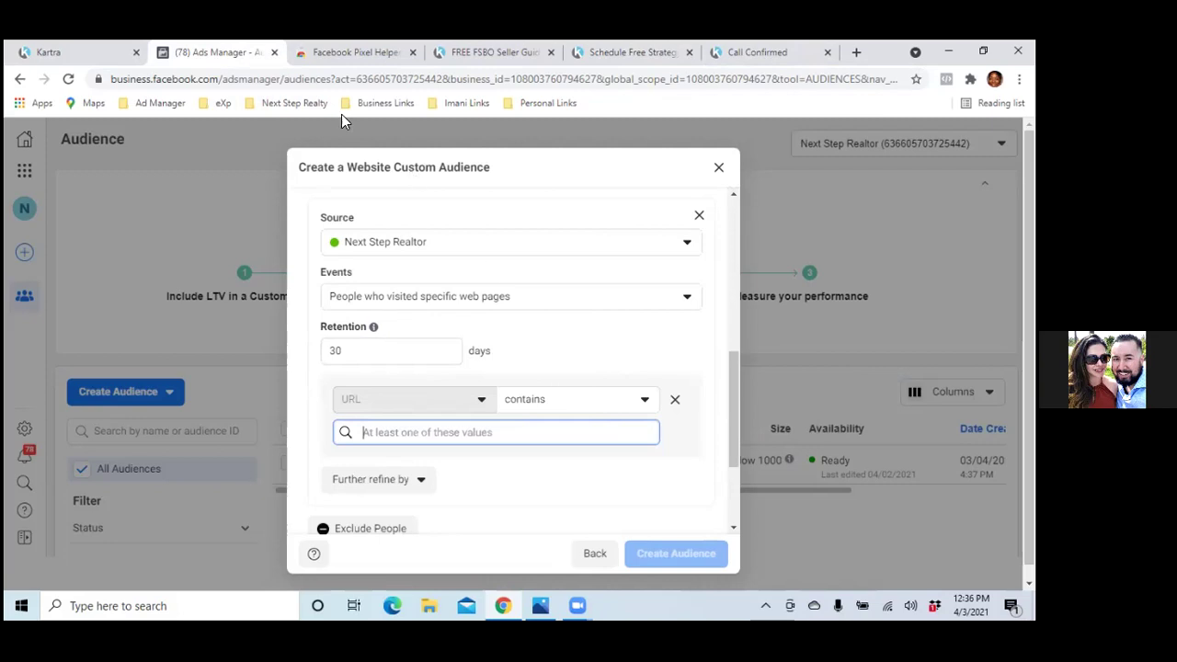
click(611, 53)
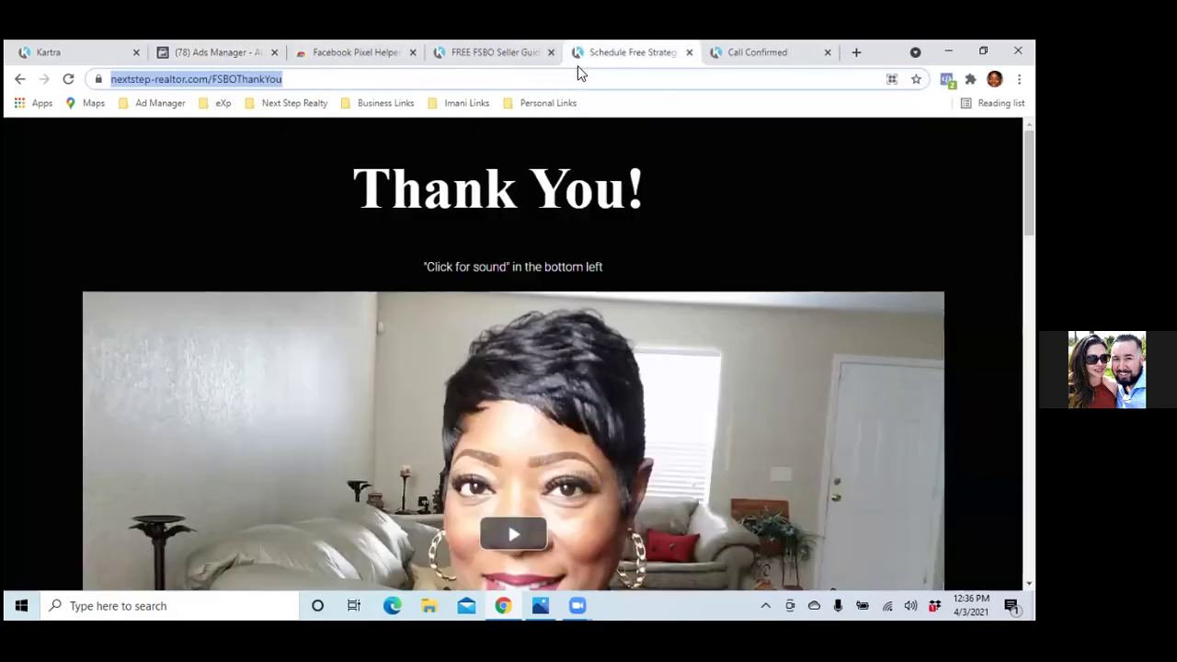
click(191, 79)
triple_click(191, 79)
right_click(189, 81)
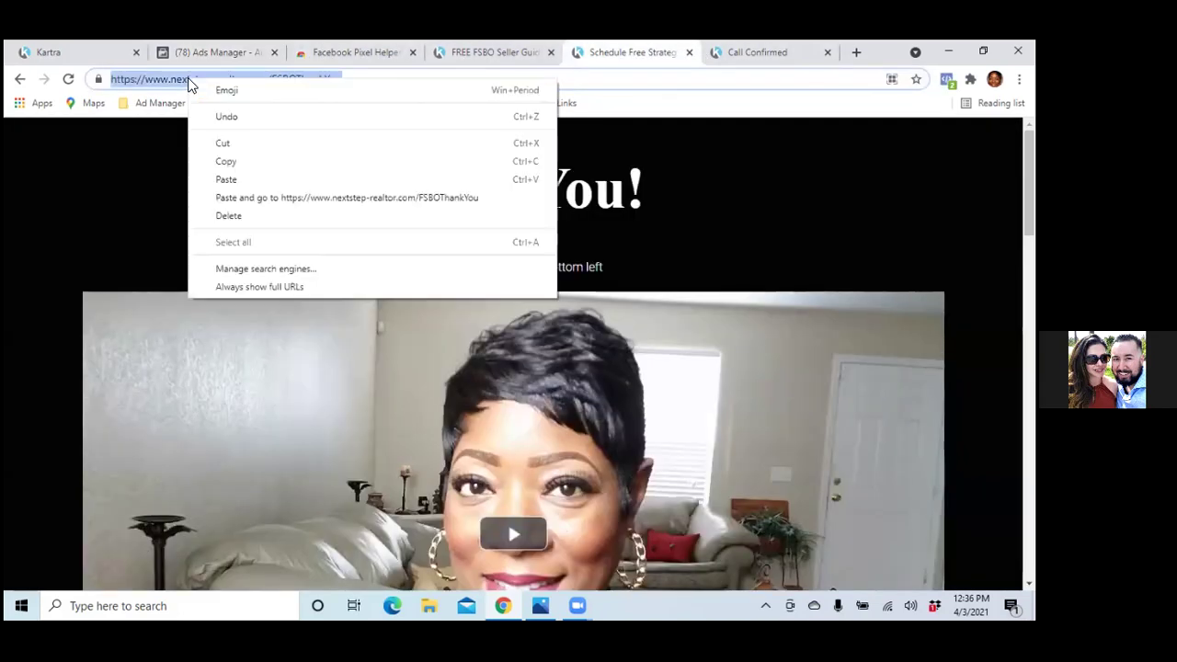
click(244, 159)
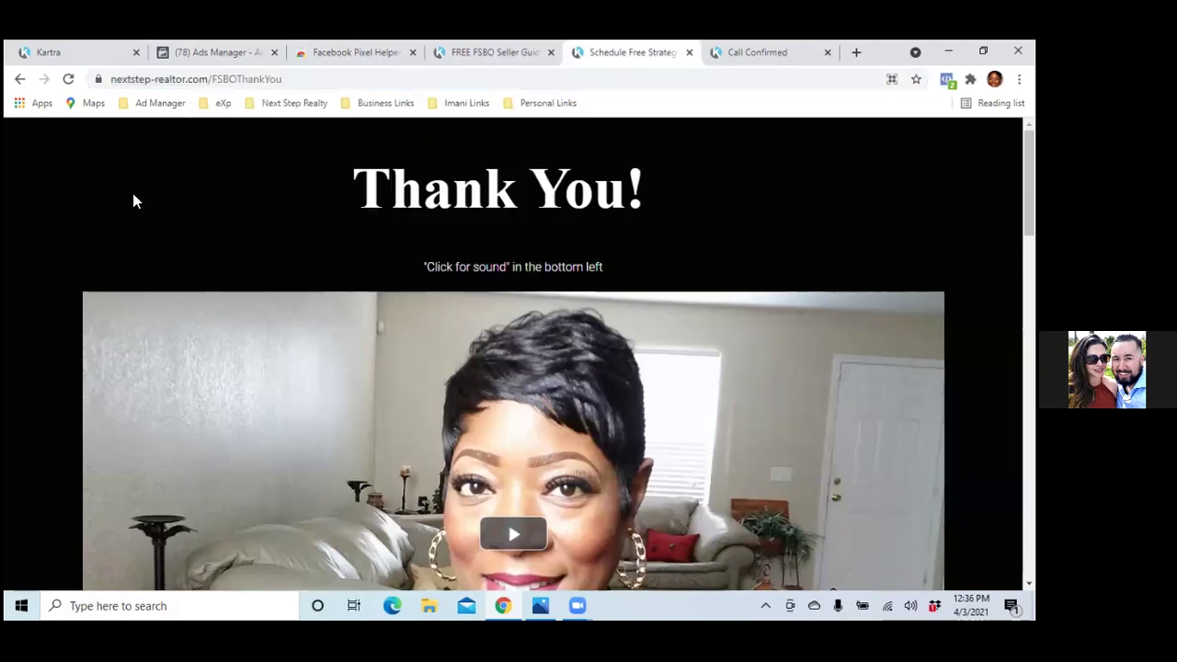
click(195, 79)
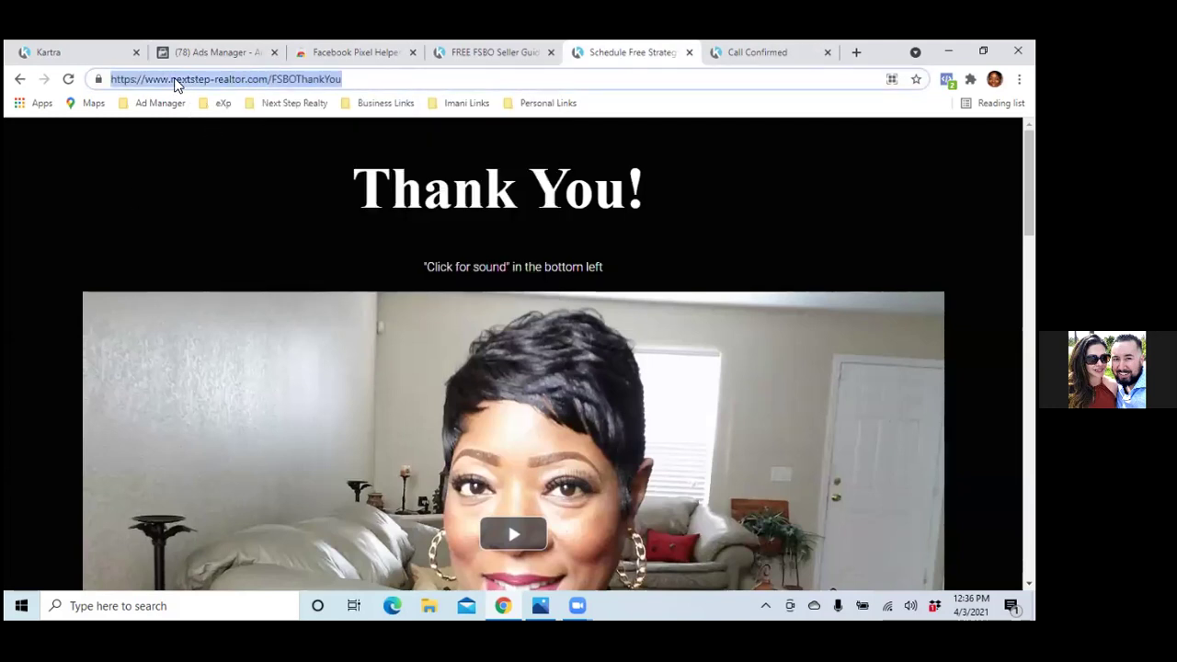
click(171, 81)
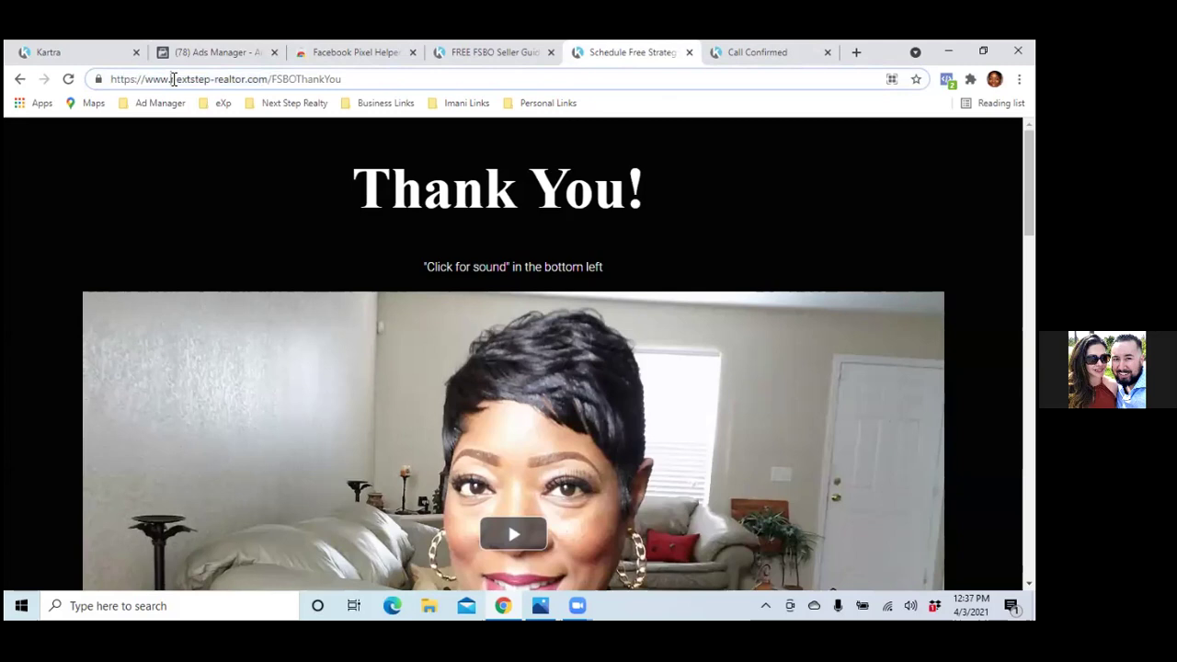
drag(191, 81, 331, 85)
right_click(304, 79)
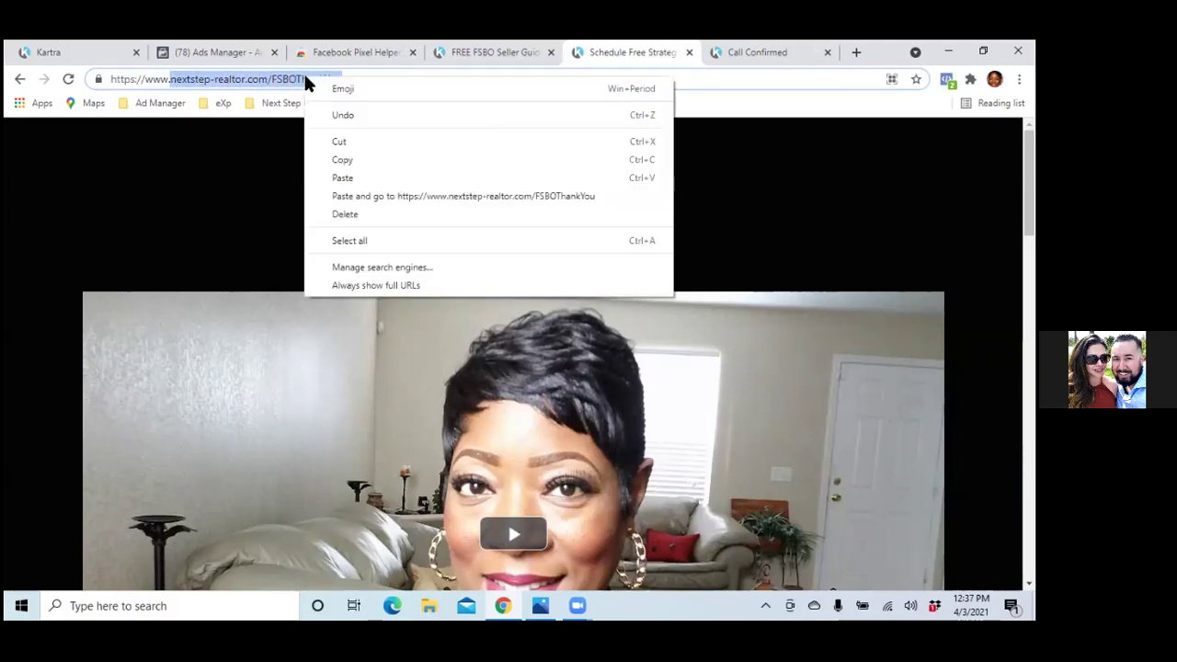
click(354, 159)
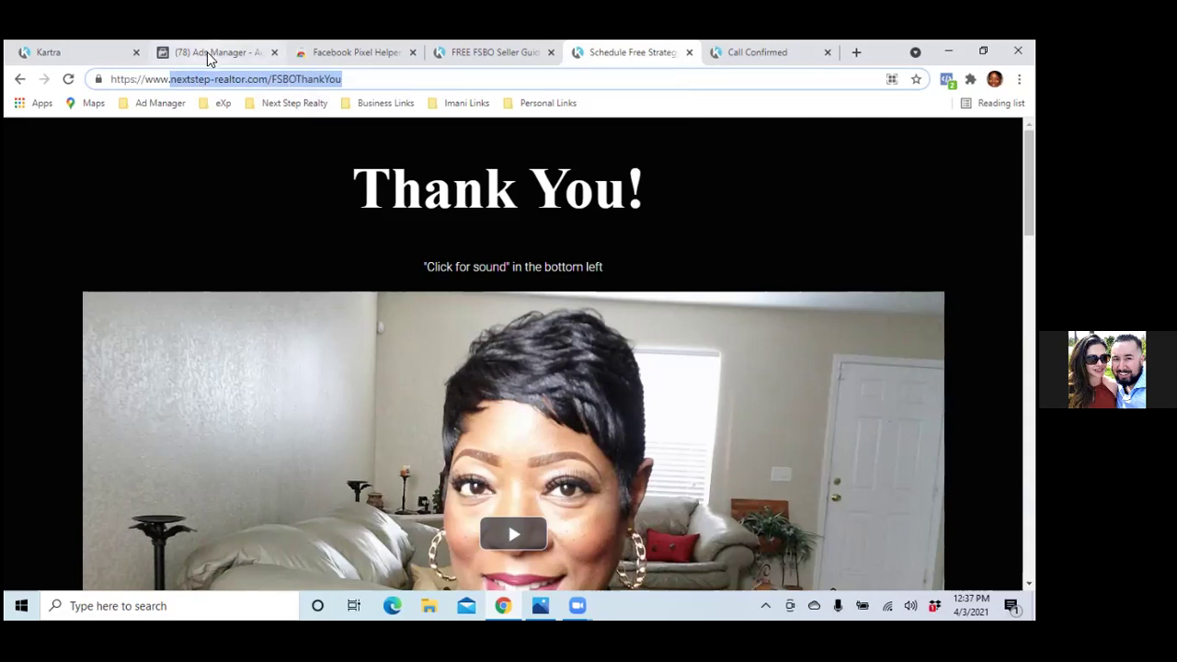
- Back in the website custom audience form, add nextstep-realtor.com/FSBOThankYou as the exclusion group's URL "contains" value
click(207, 52)
right_click(424, 428)
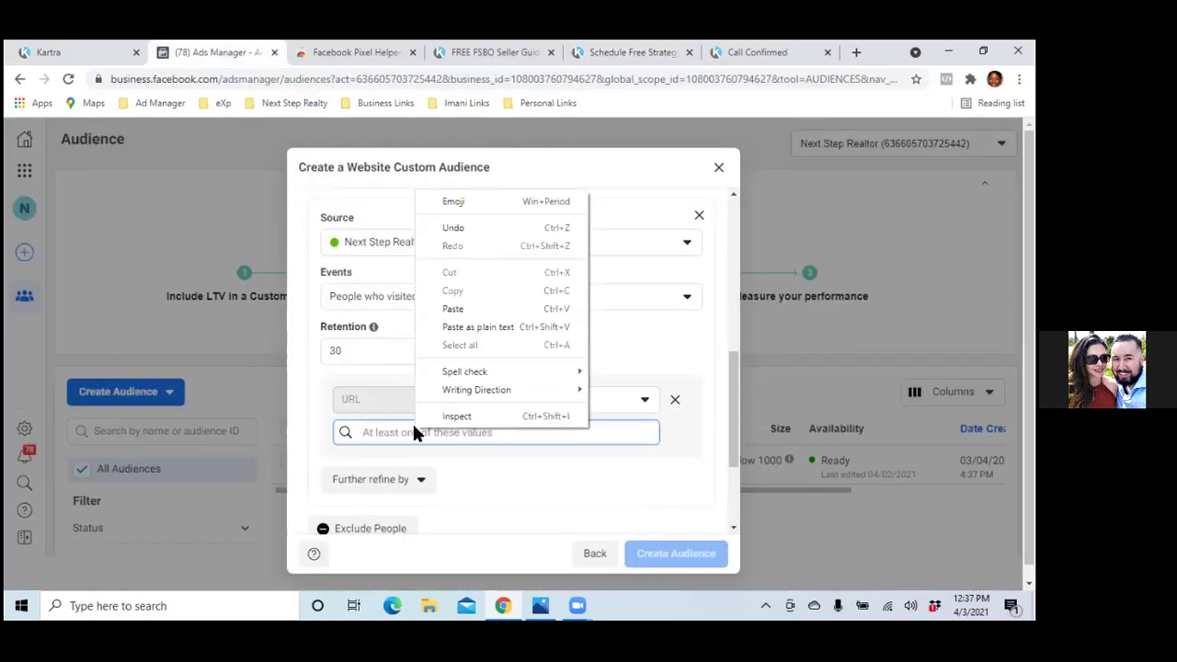
click(441, 309)
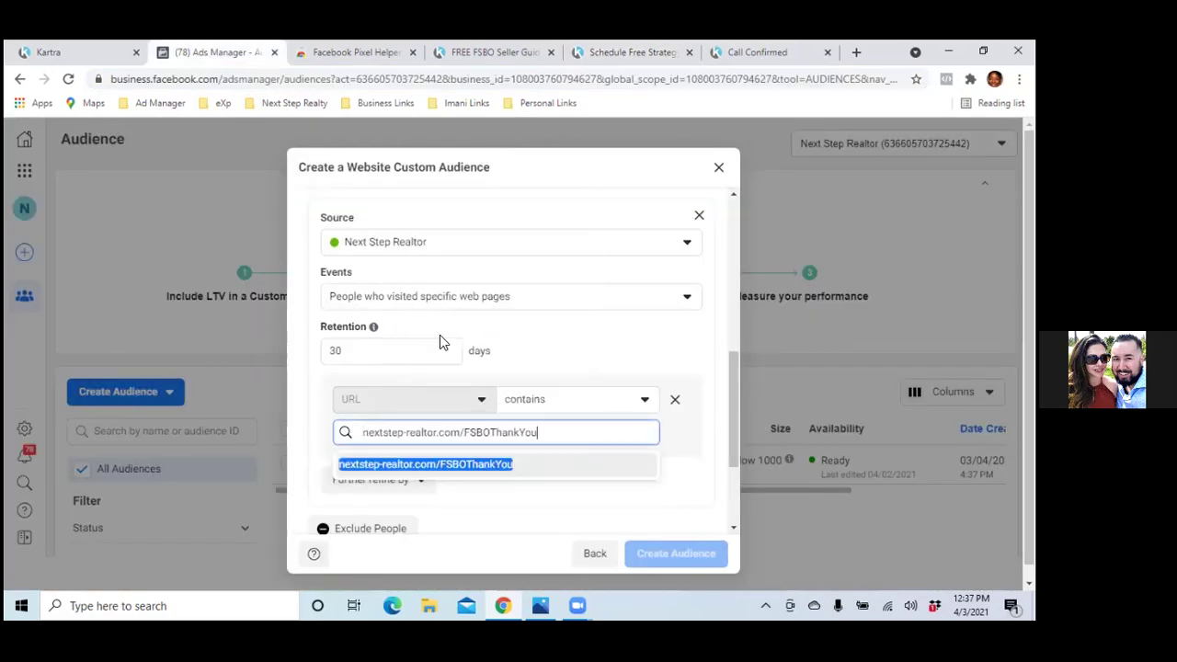
click(418, 465)
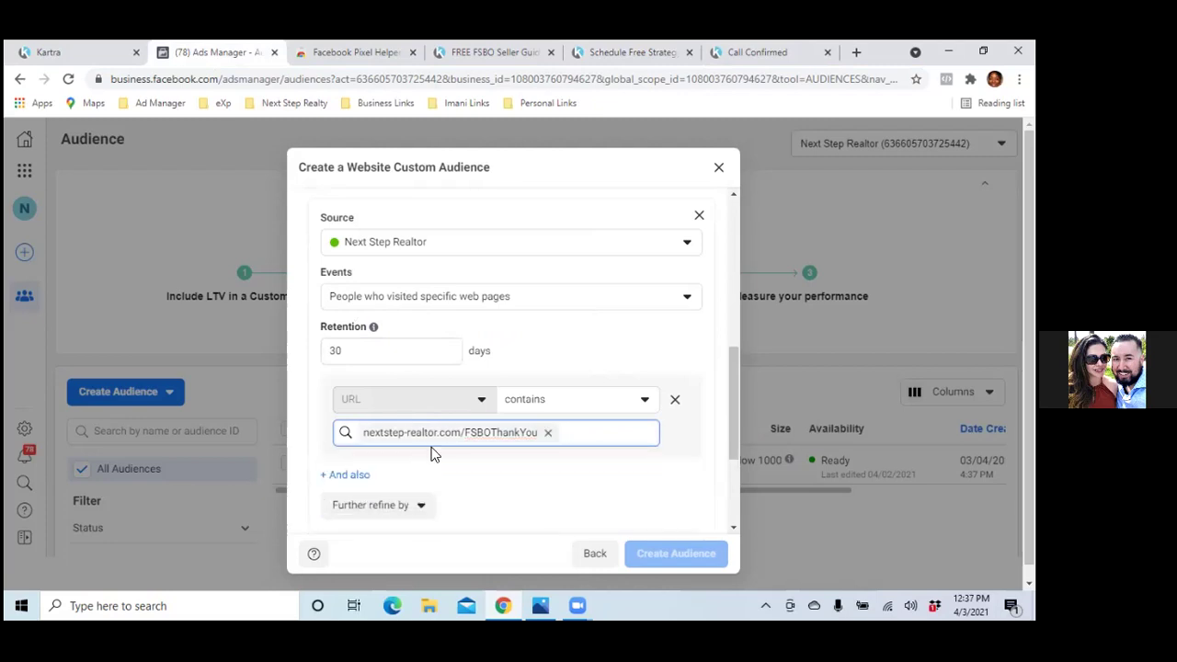
click(745, 48)
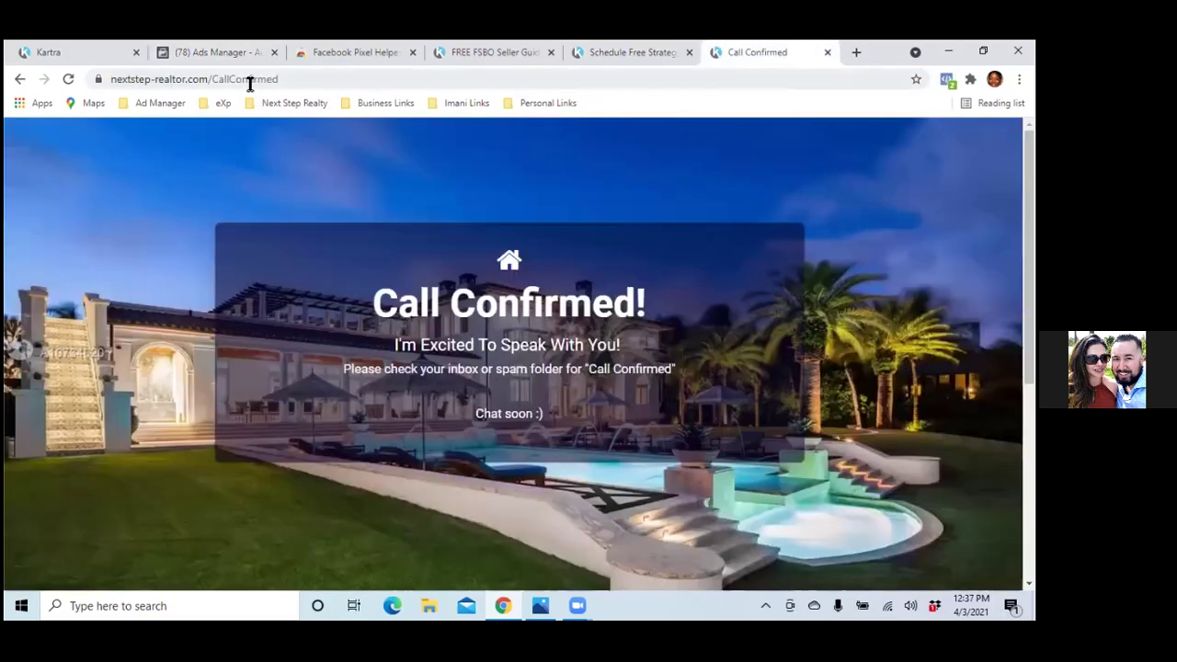
double_click(249, 84)
drag(170, 84, 338, 80)
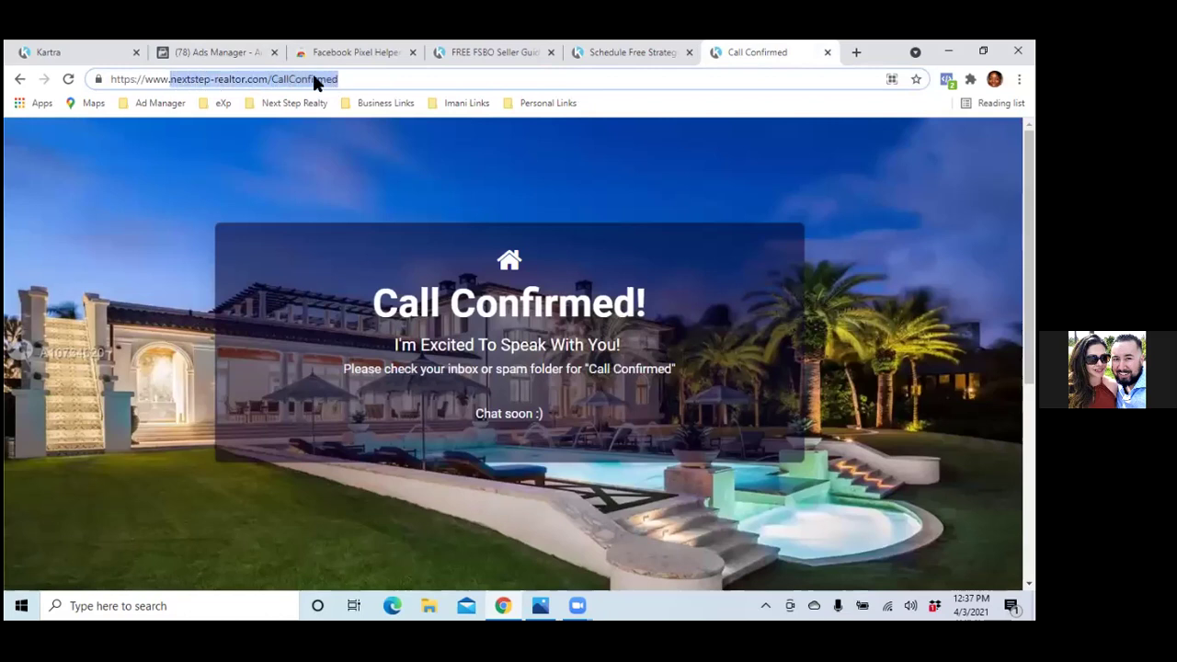
right_click(314, 79)
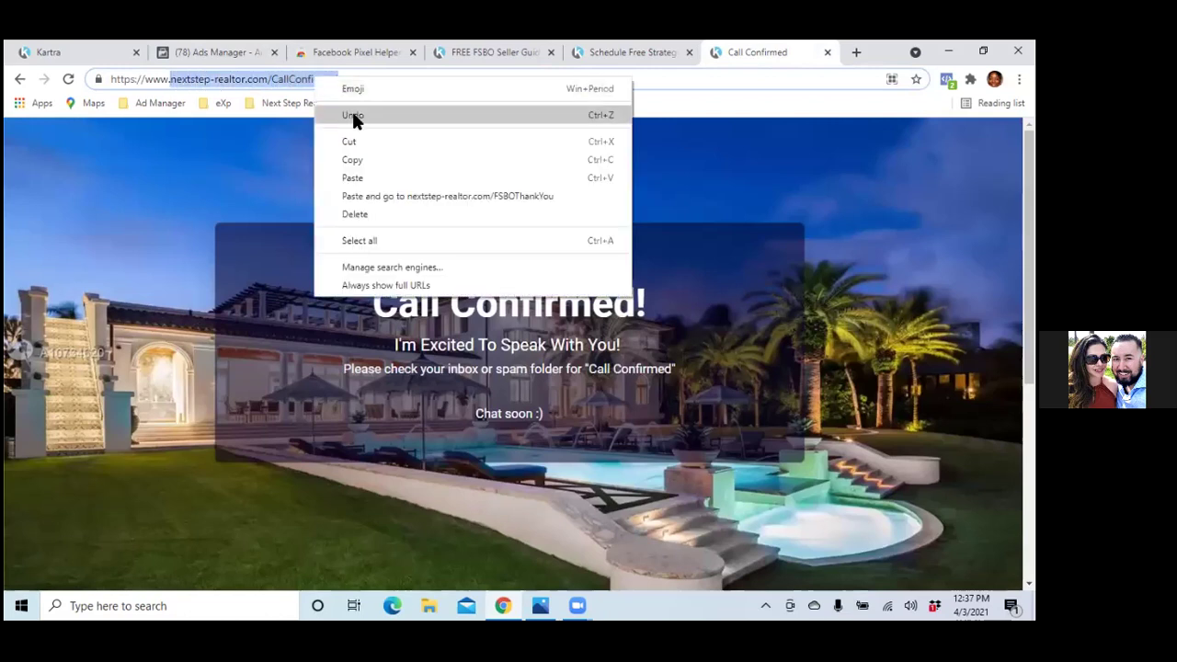
click(232, 153)
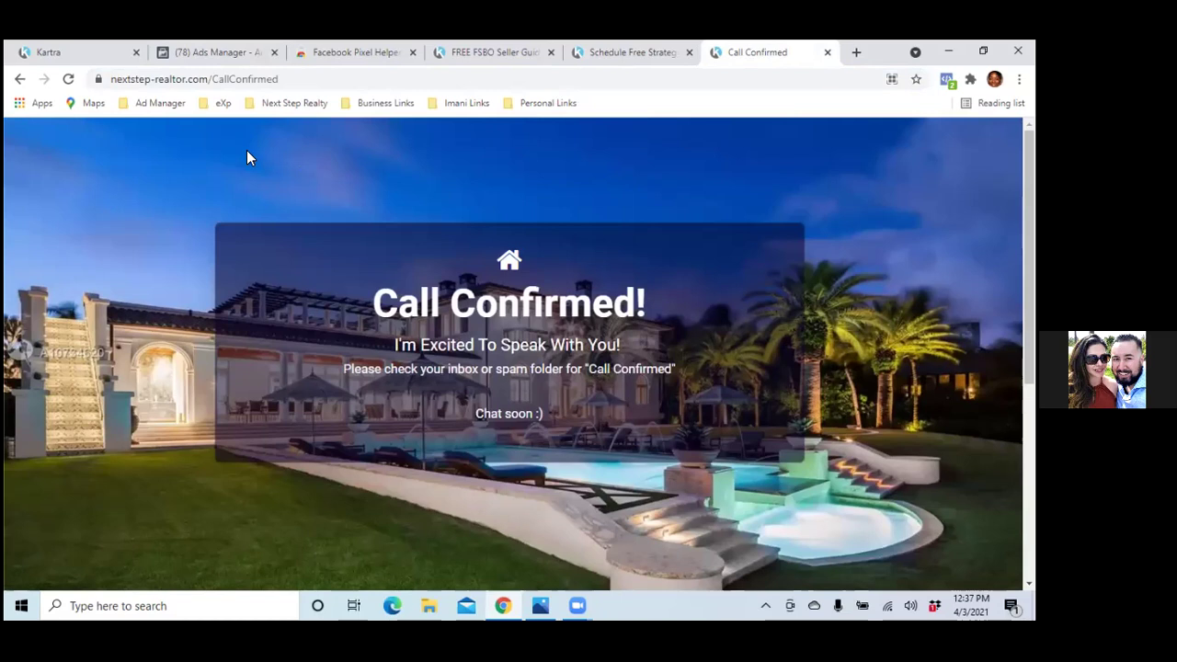
double_click(245, 79)
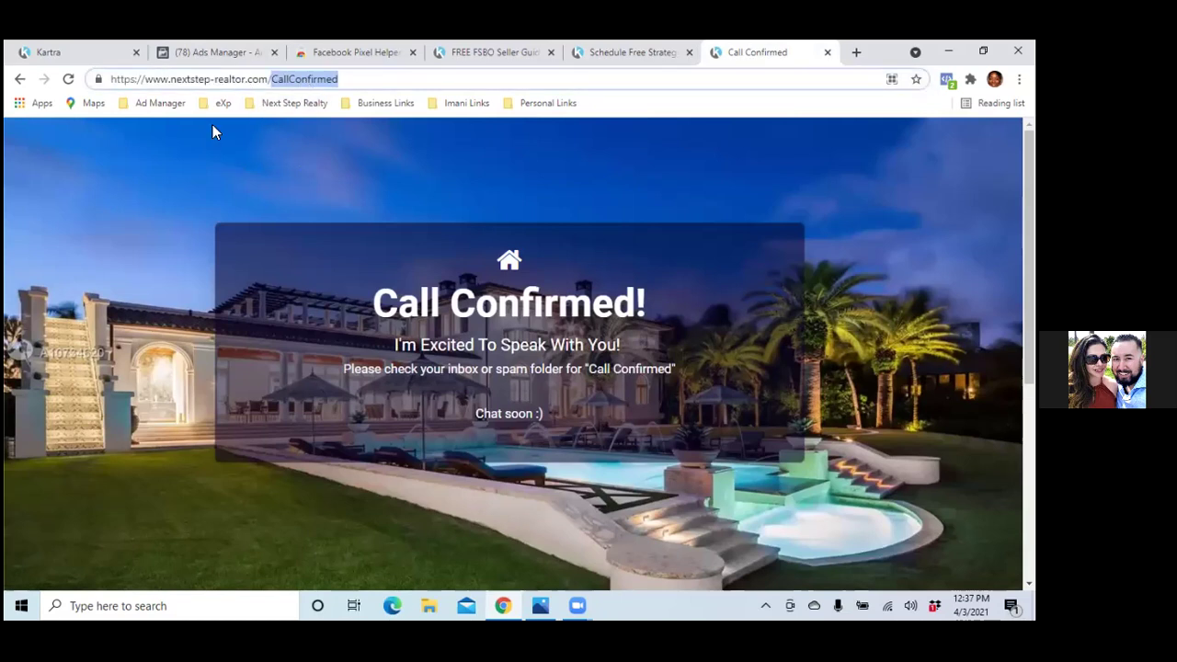
drag(172, 79, 346, 79)
click(221, 79)
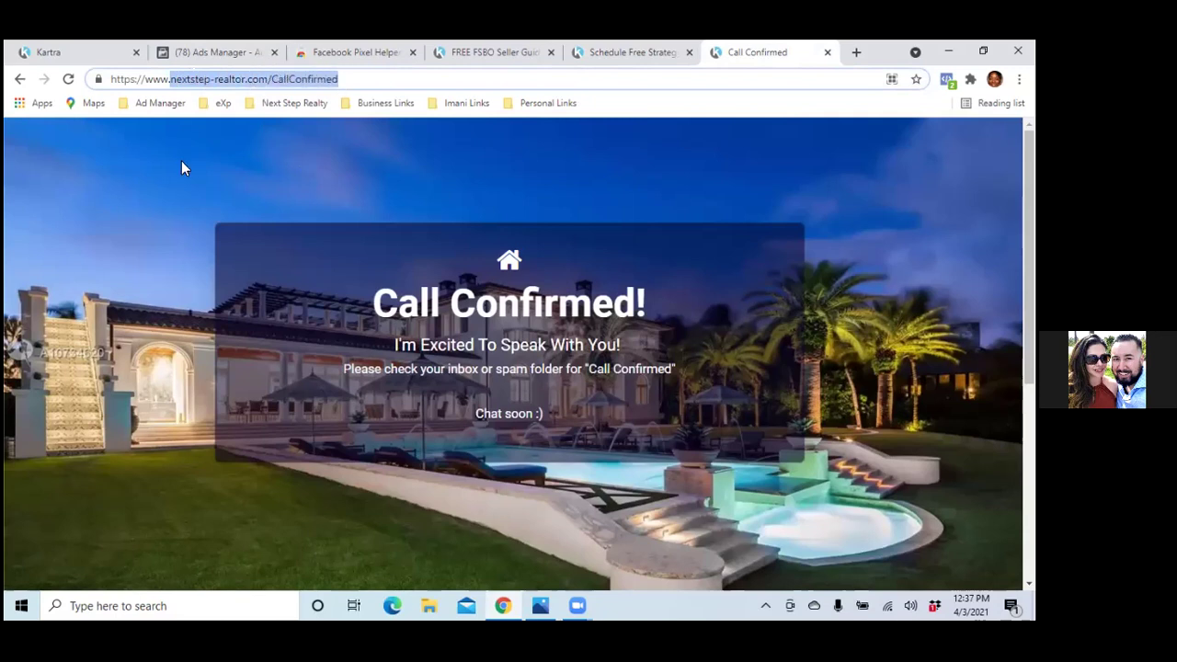
right_click(238, 79)
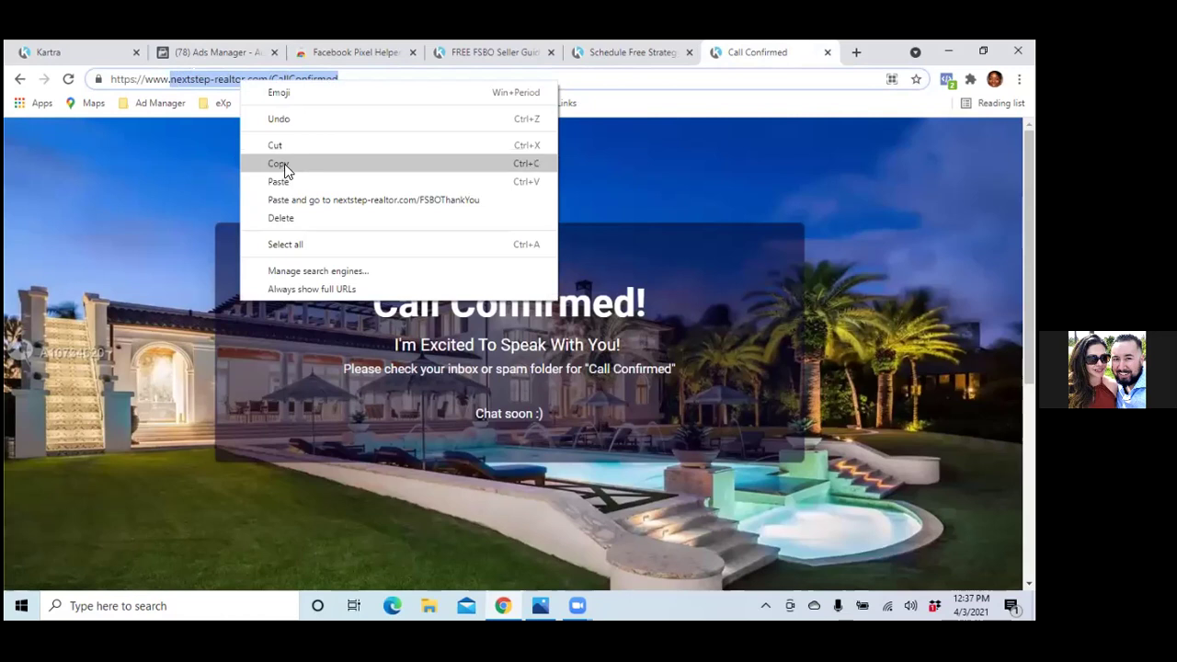
click(281, 165)
- Return to the website custom audience form and add nextstep-realtor.com/CallConfirmed as a second URL value in the exclusion group
click(219, 54)
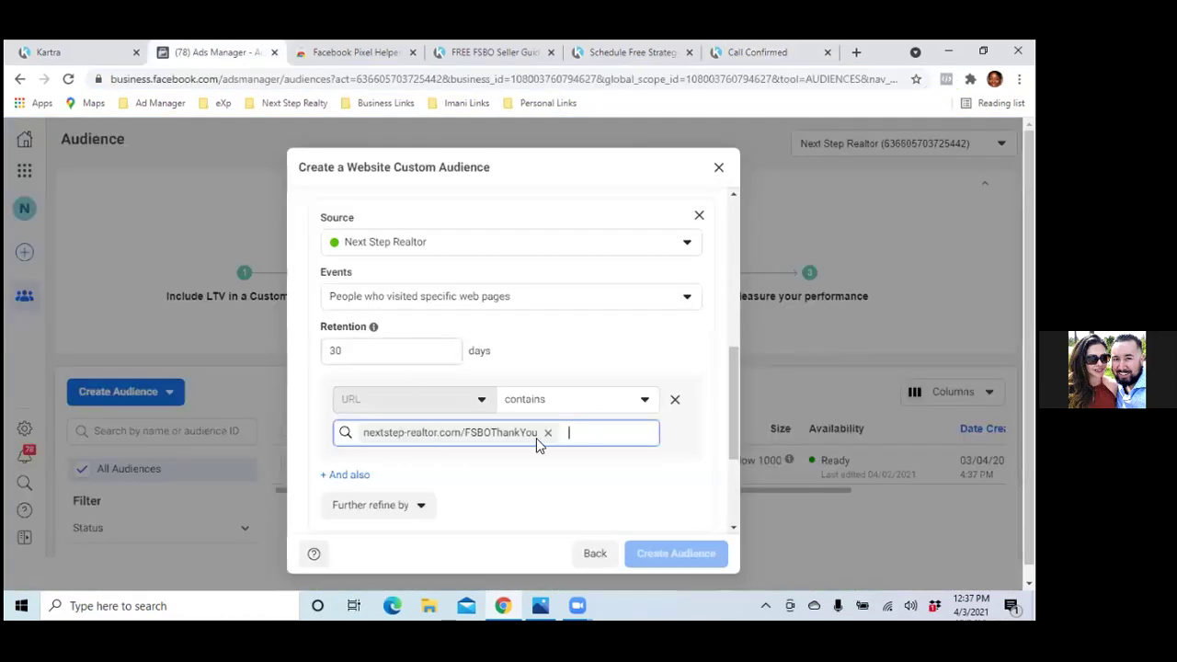
right_click(583, 436)
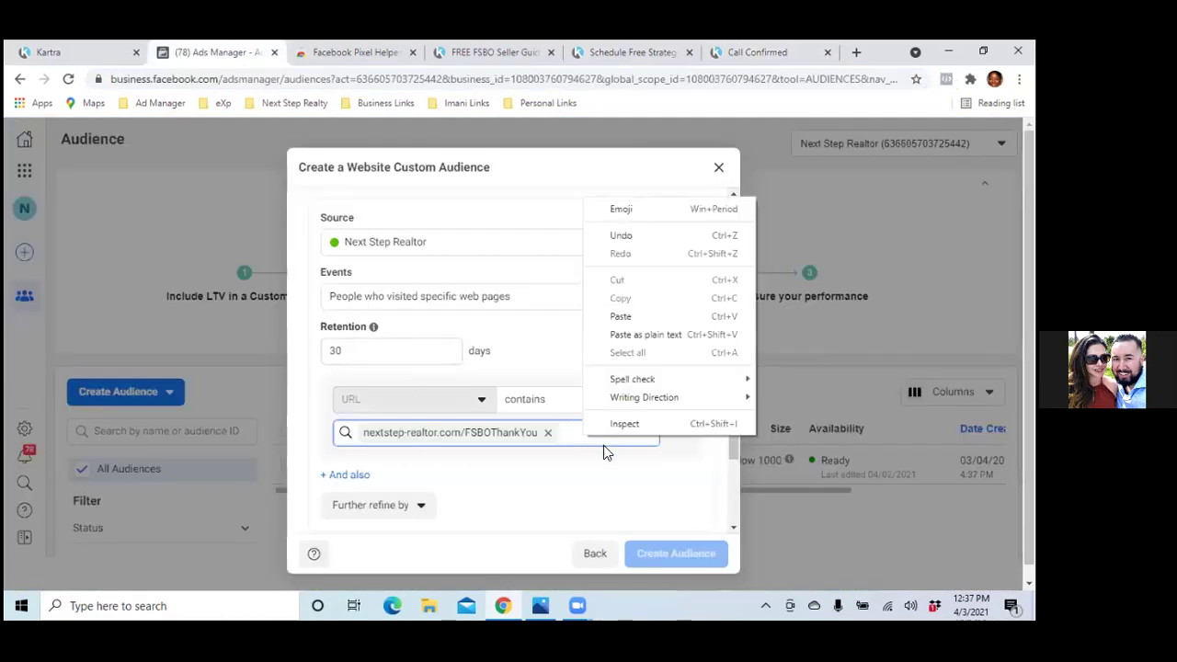
click(635, 316)
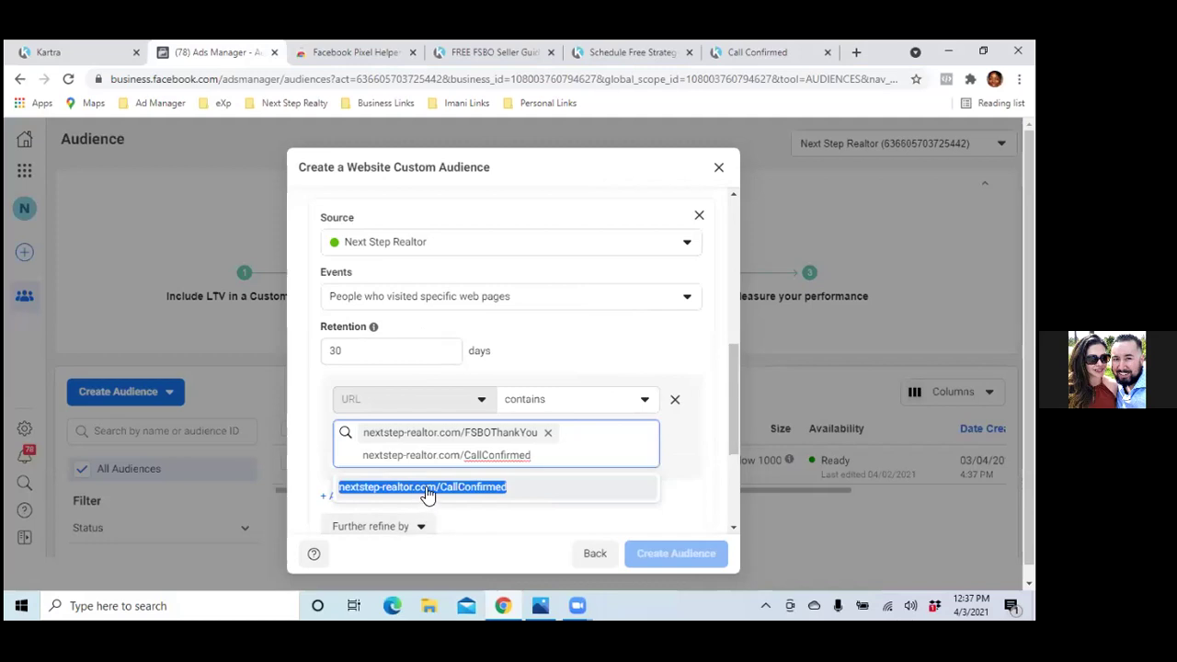
click(425, 490)
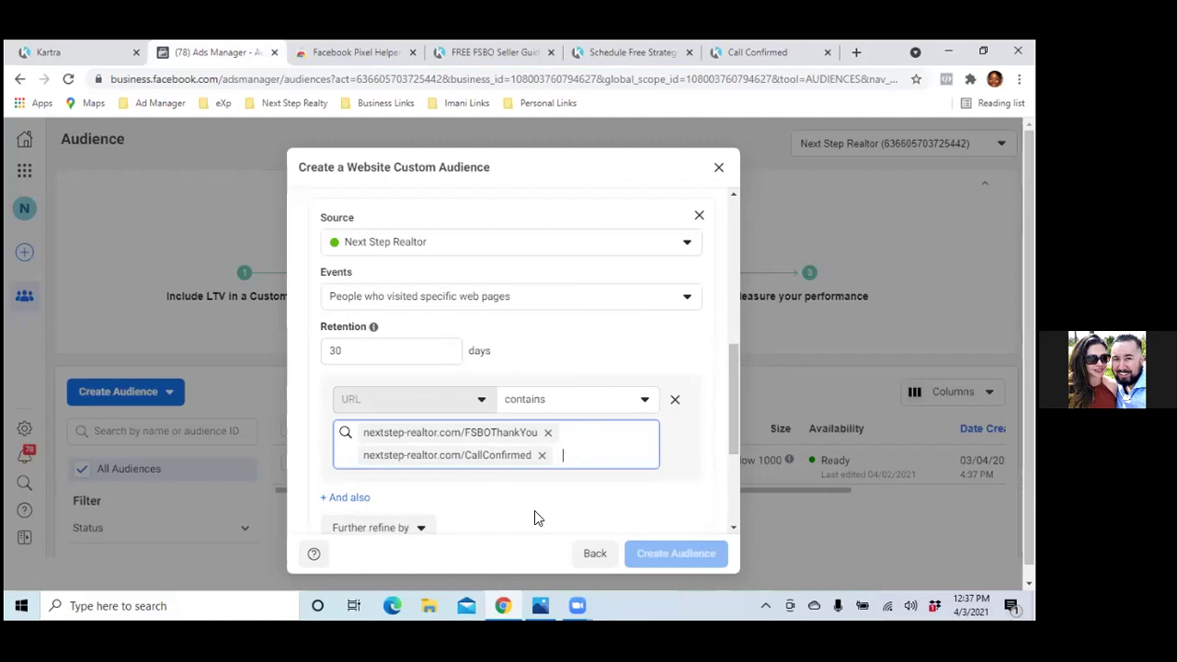
- Name the audience "Free FSBO Page Visitors (only)", create it, and finish the dialog
scroll(530, 481, down, 2)
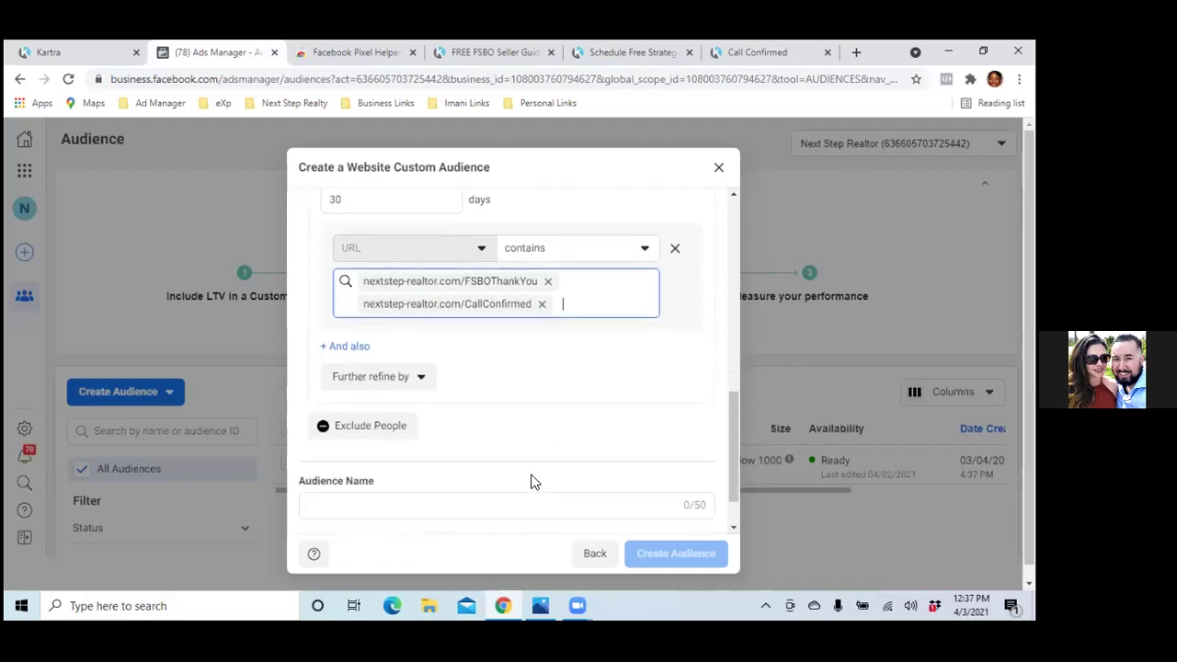
scroll(530, 481, down, 1)
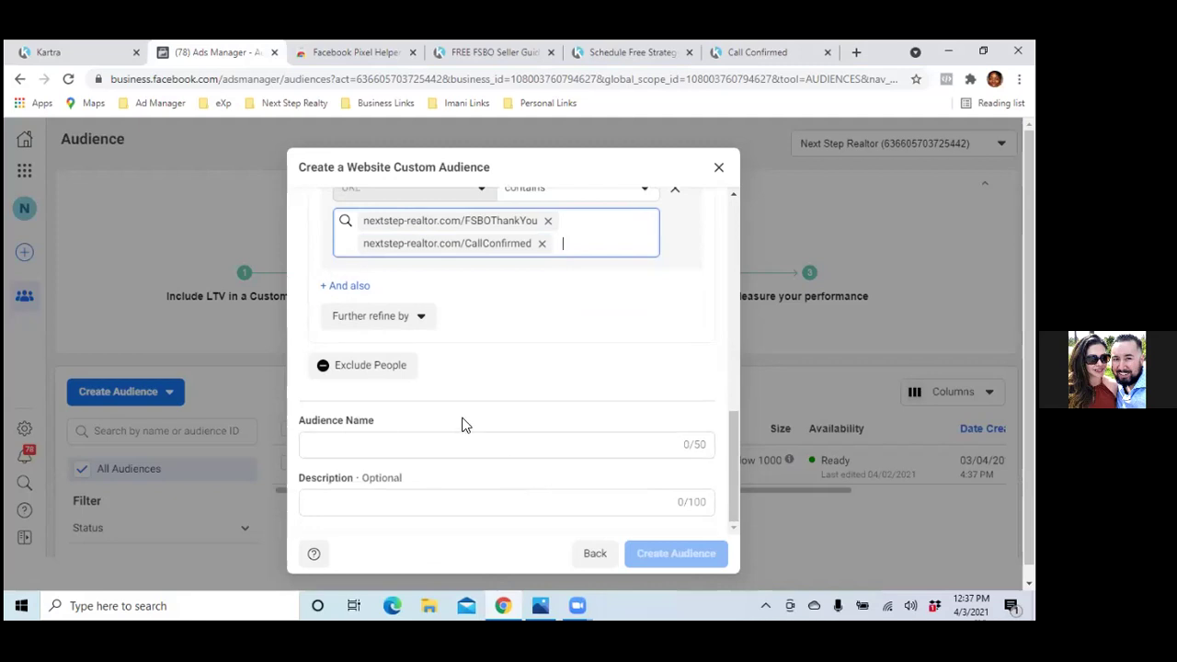
click(446, 446)
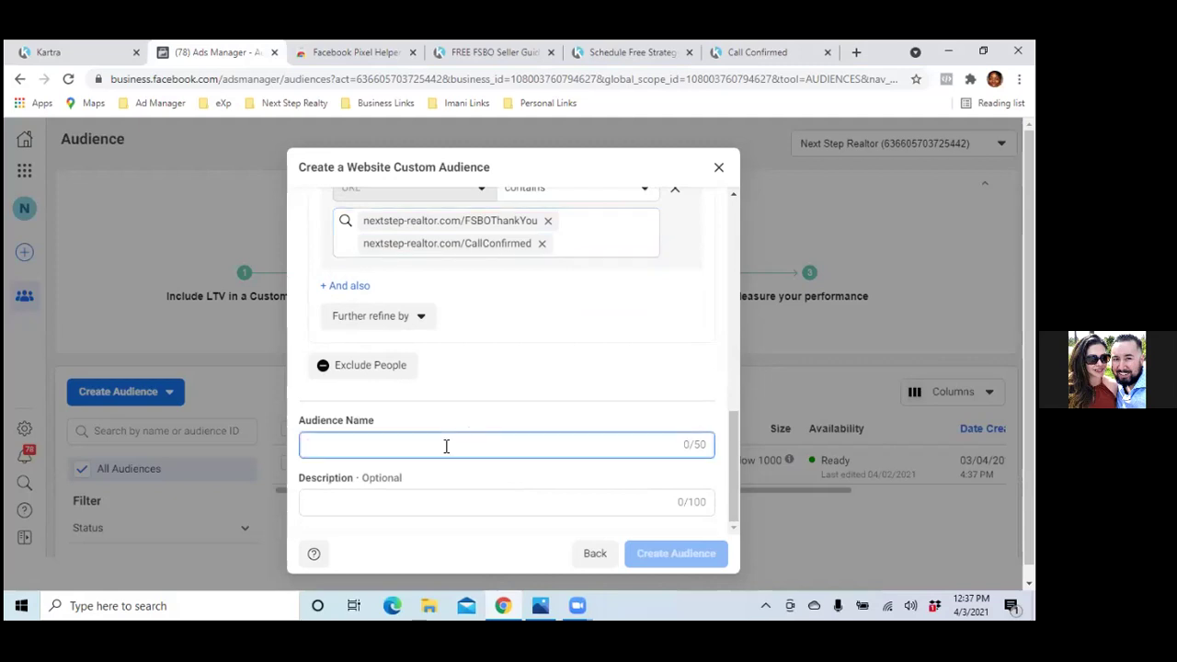
text(Fre)
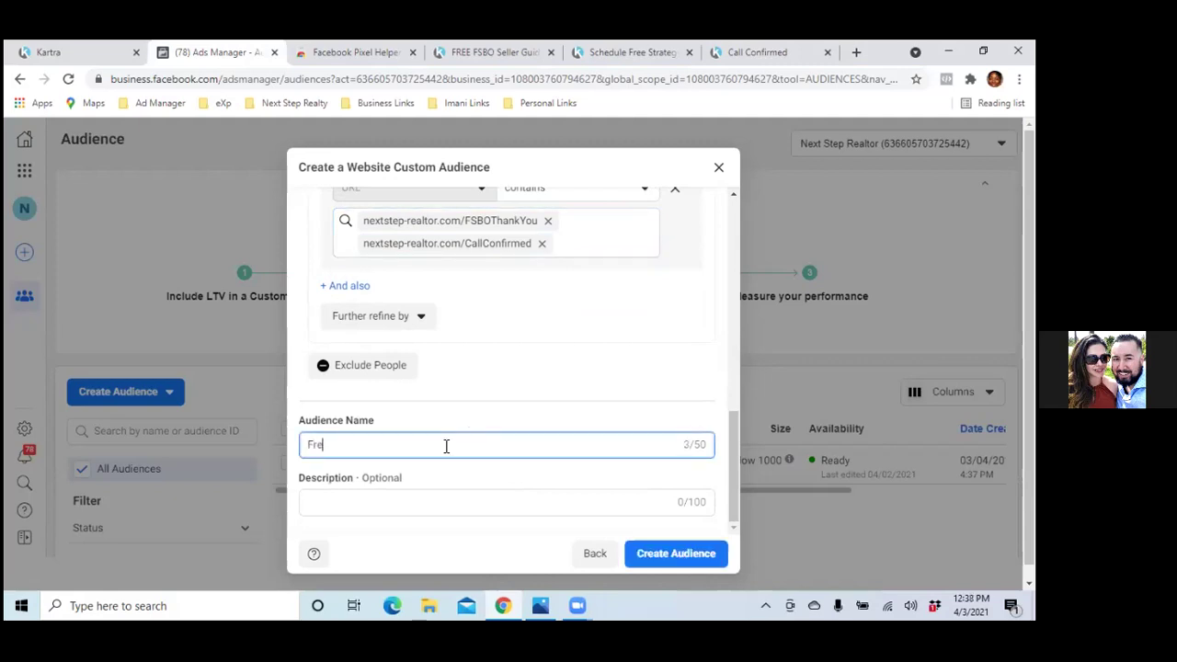
text(e FSBO)
text(Page Vis)
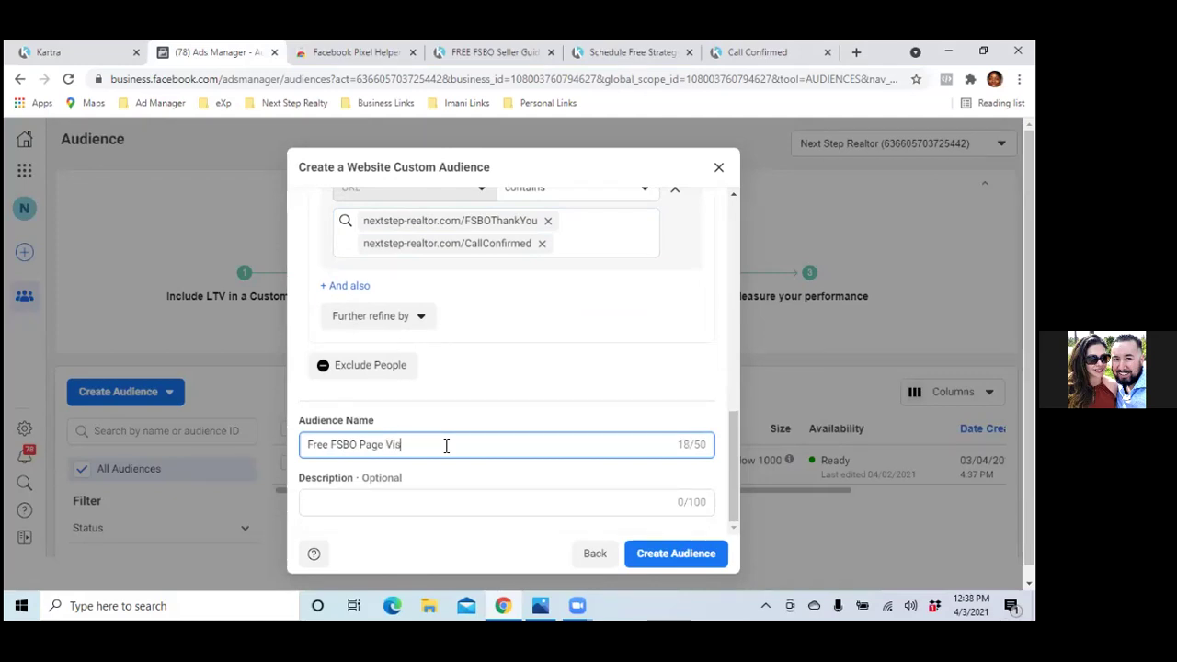
text(itors )
text((0)
text(nly)
text())
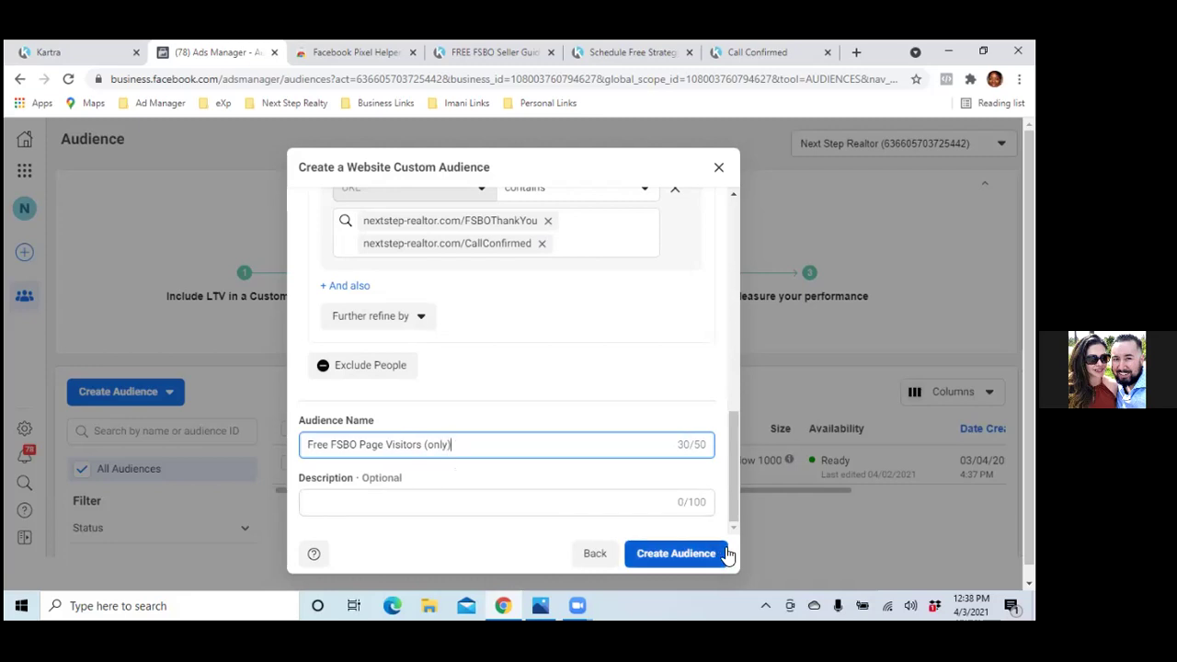
click(687, 556)
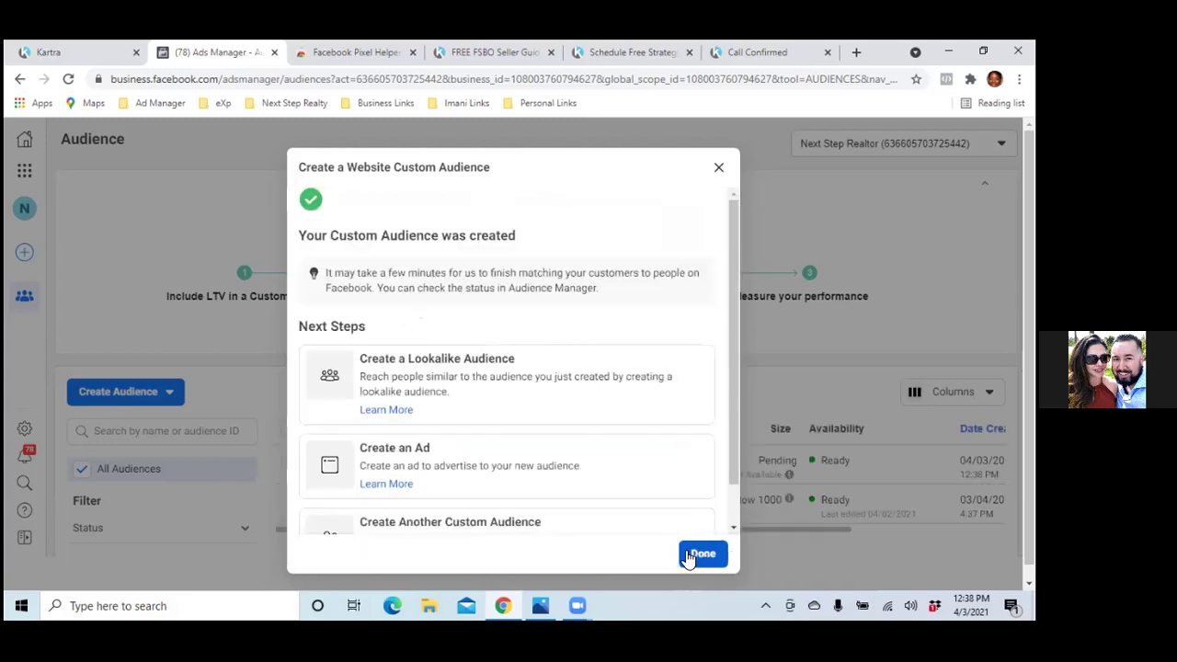
click(700, 554)
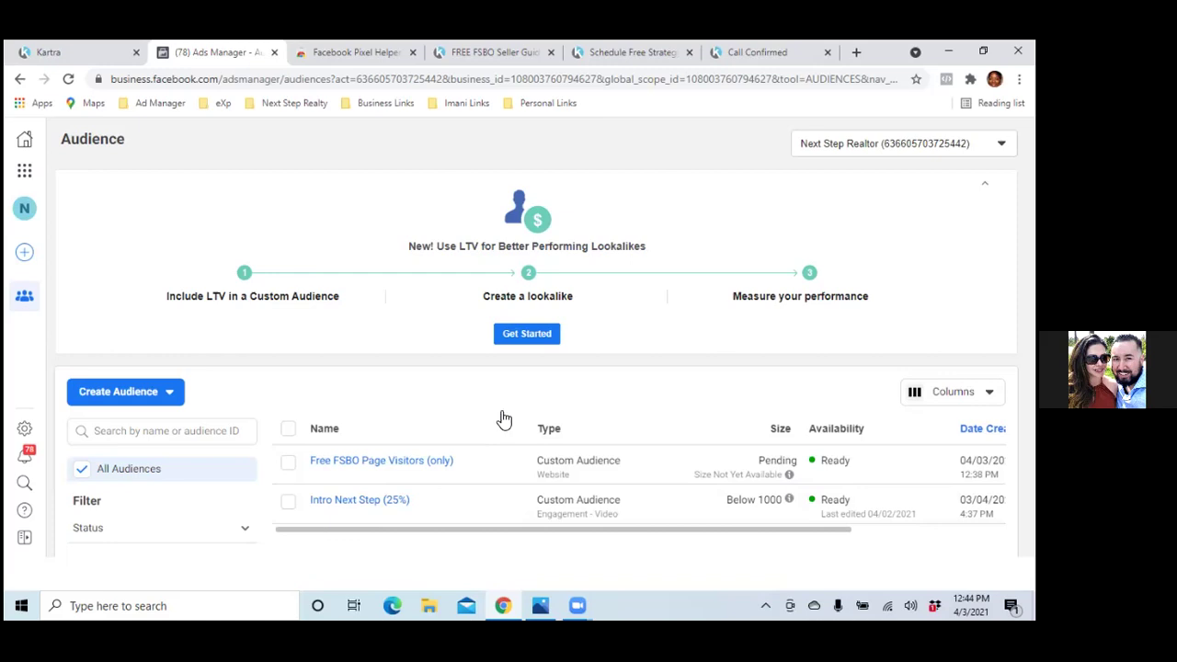
click(645, 57)
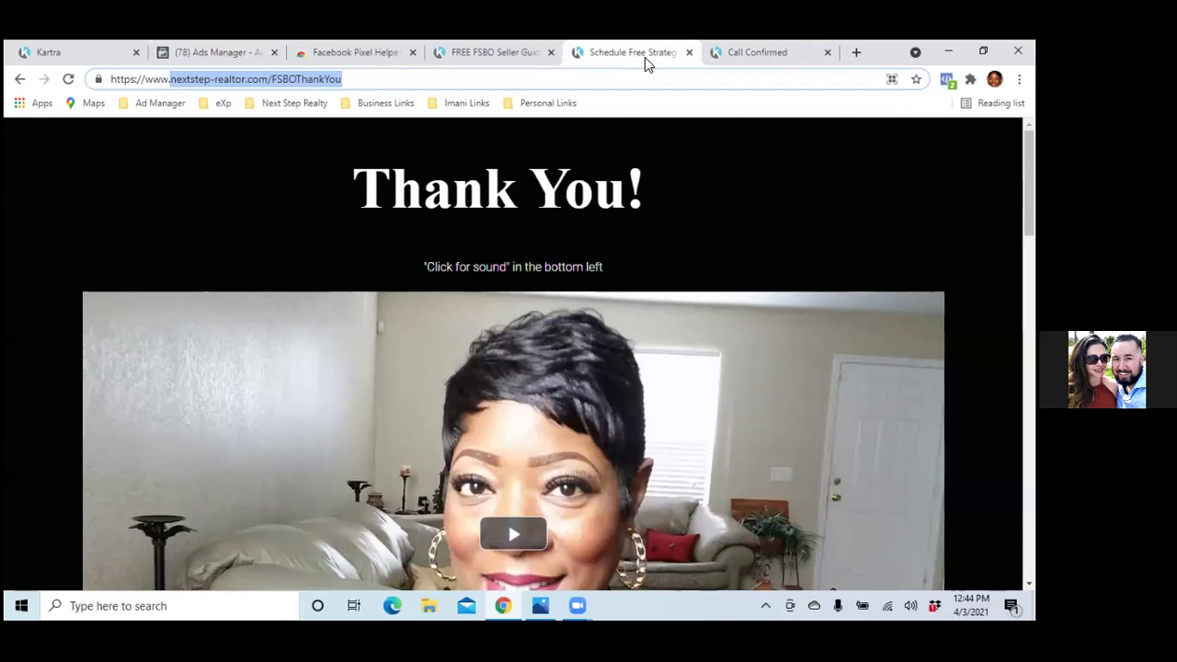
right_click(264, 79)
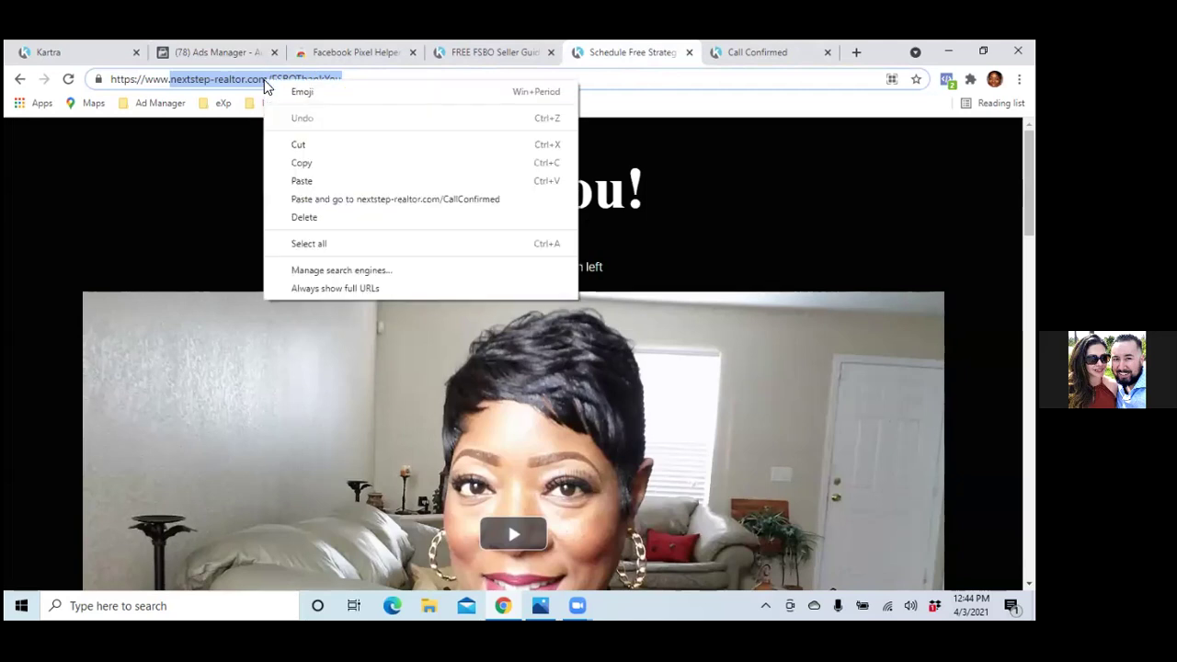
click(305, 159)
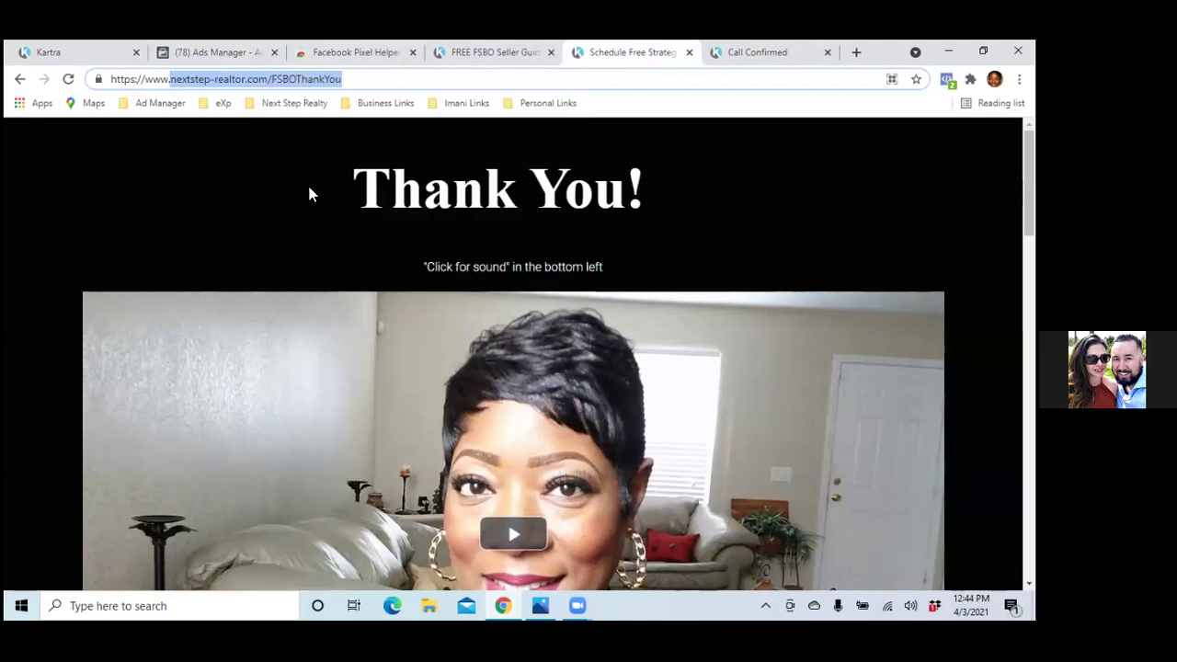
- Switch back to Ads Manager and start a new custom audience with Website as its source
click(220, 53)
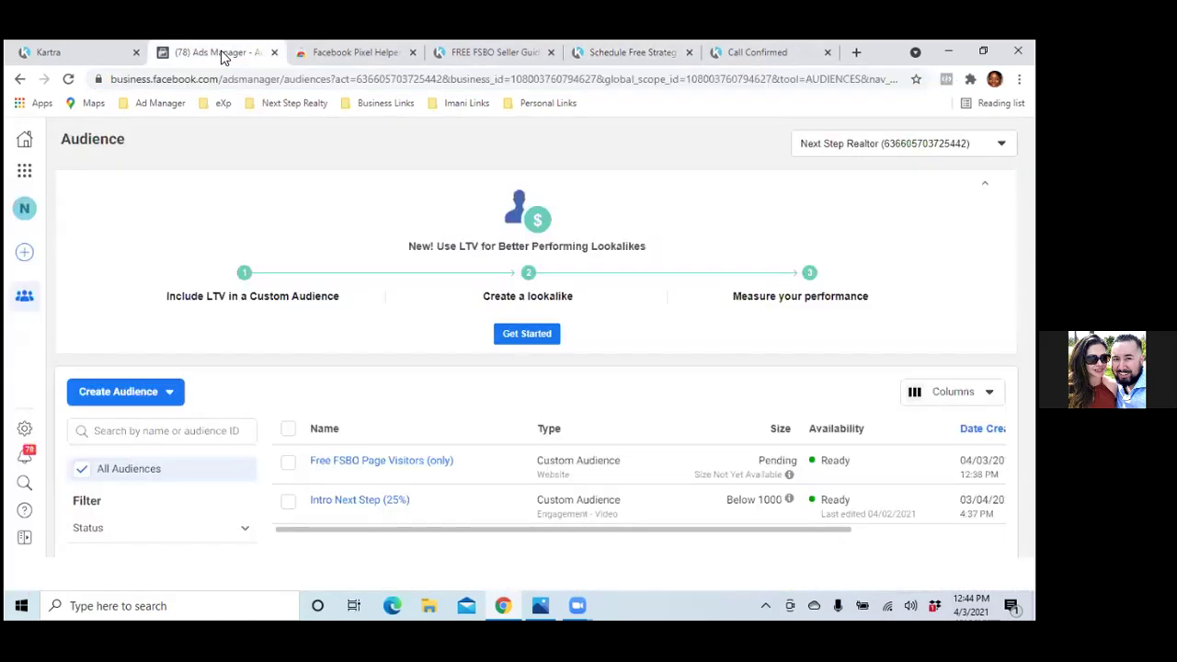
click(168, 397)
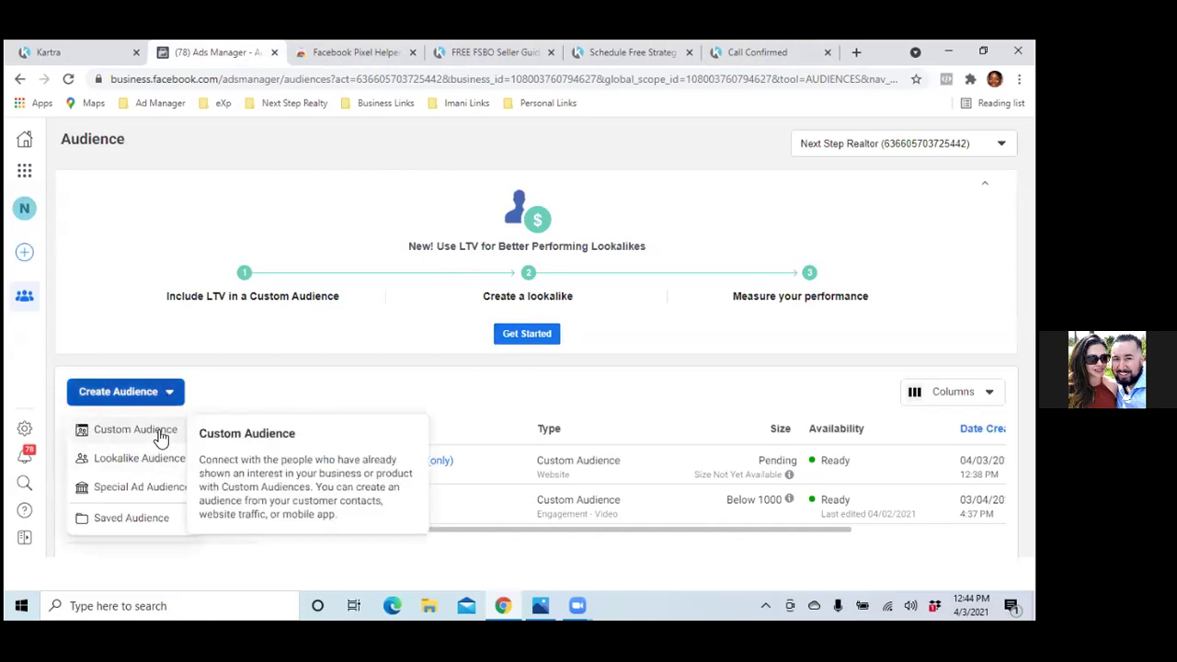
click(157, 429)
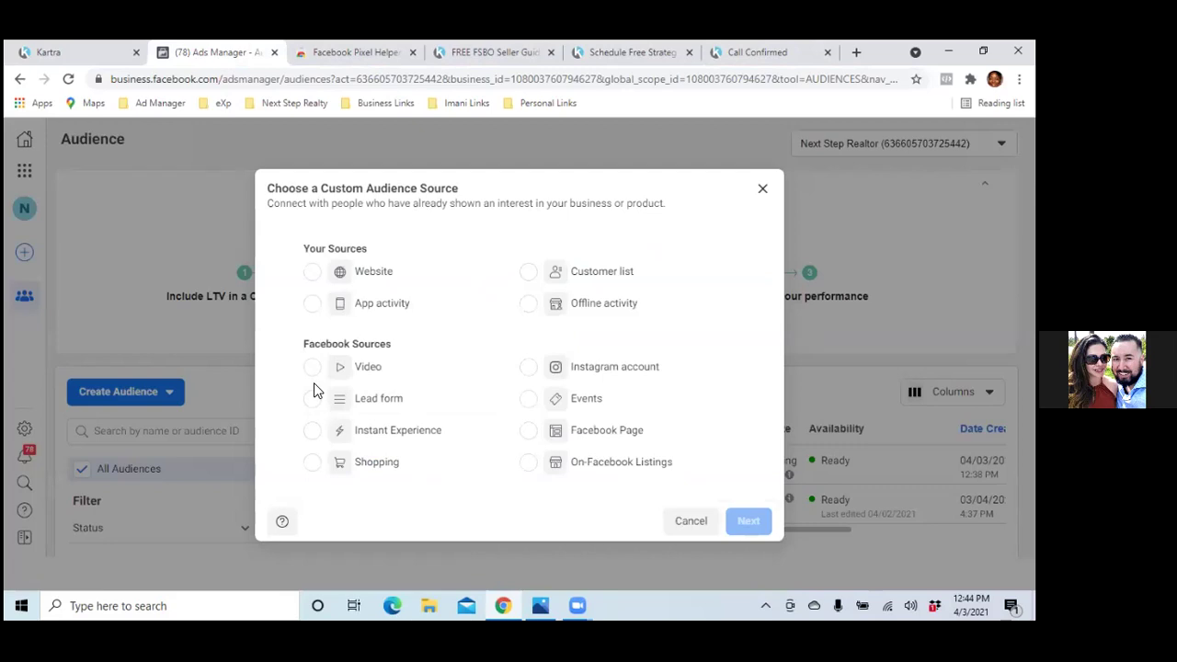
click(314, 272)
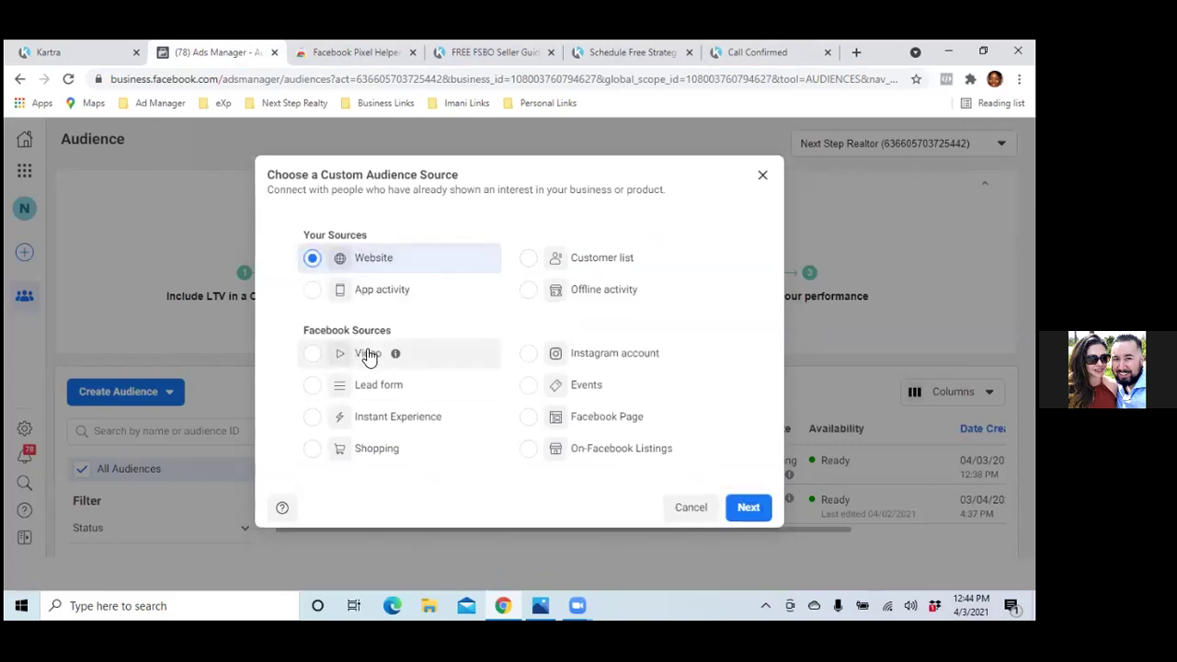
click(749, 508)
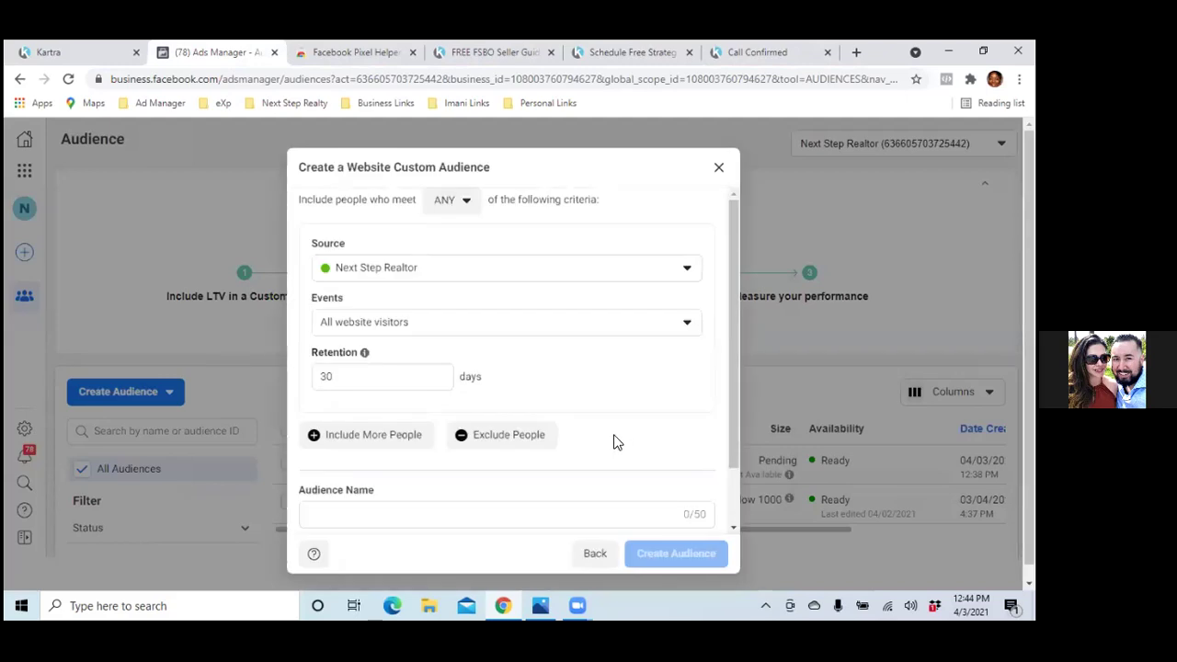
- Target people who visited specific web pages and add nextstep-realtor.com/FSBOThankYou as the URL "contains" value
click(675, 329)
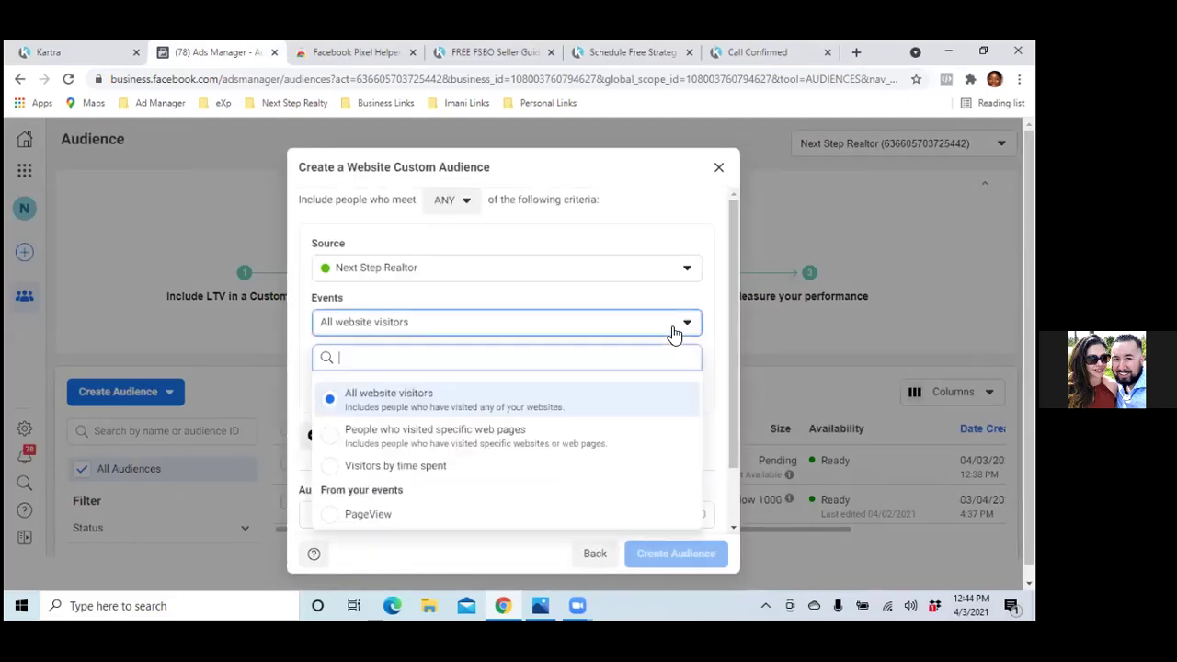
click(332, 445)
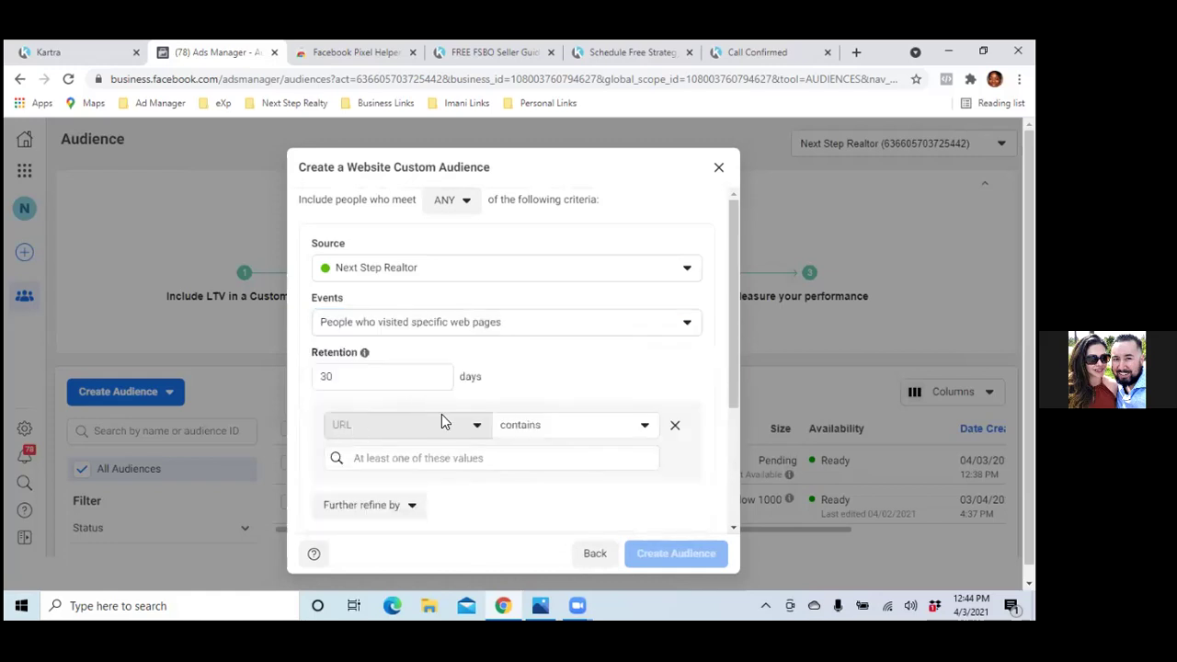
scroll(441, 420, down, 1)
click(435, 384)
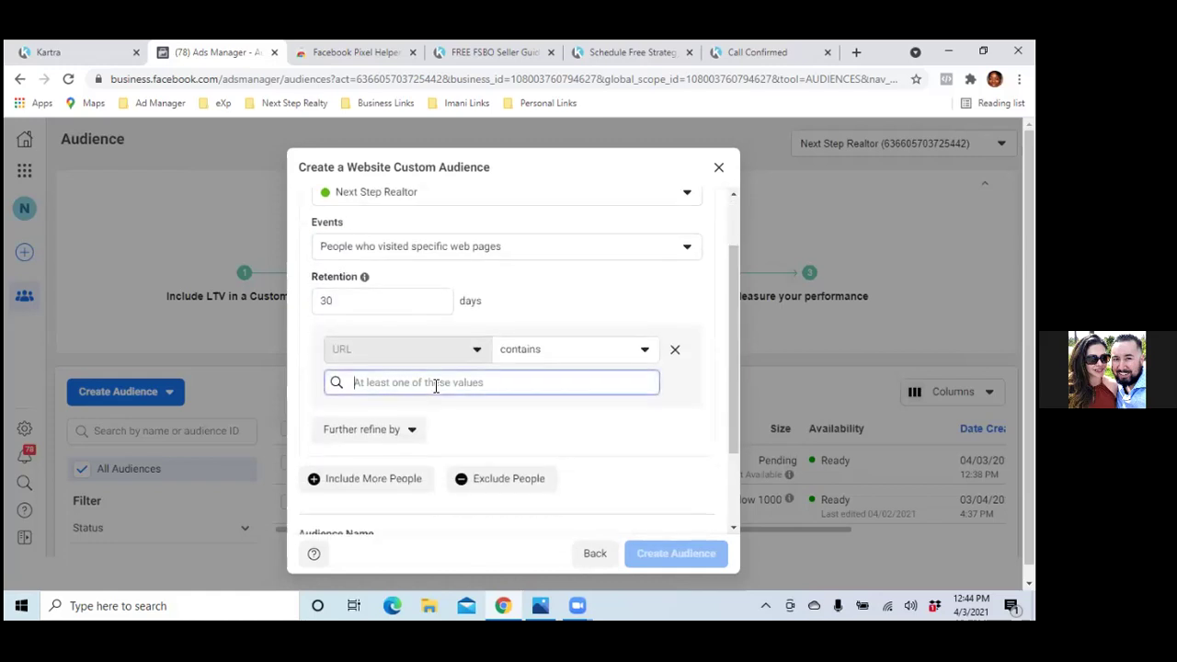
right_click(434, 382)
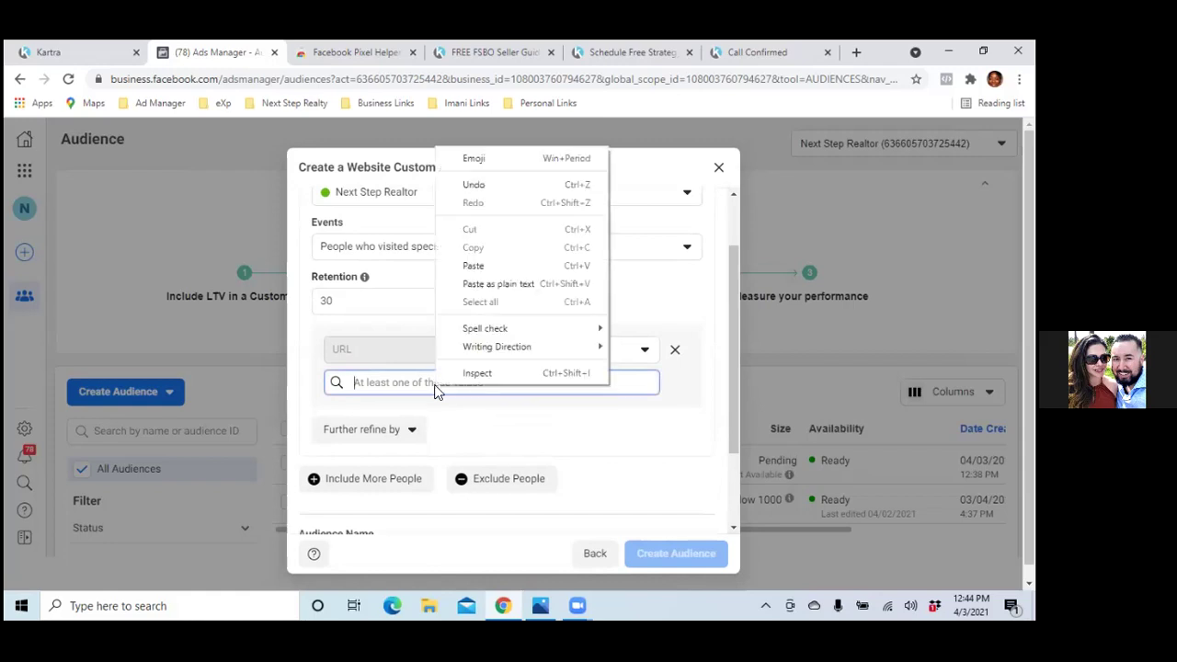
click(471, 266)
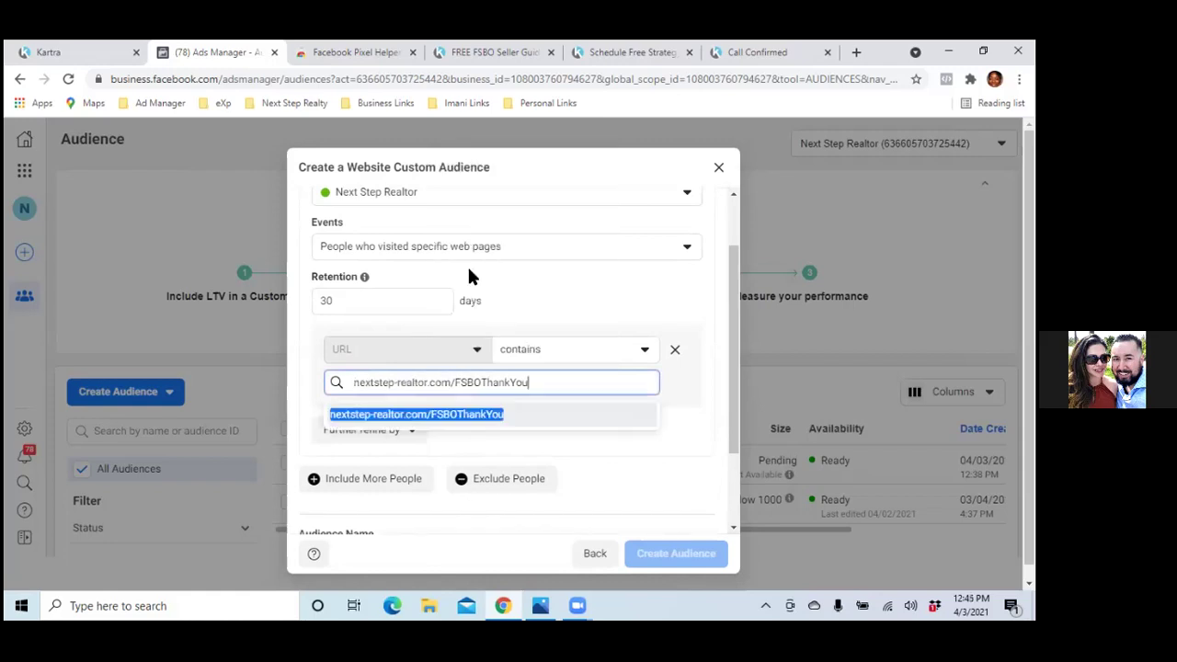
click(396, 413)
- Name the audience "FSBO Leads", create it, and finish the dialog
scroll(396, 416, down, 2)
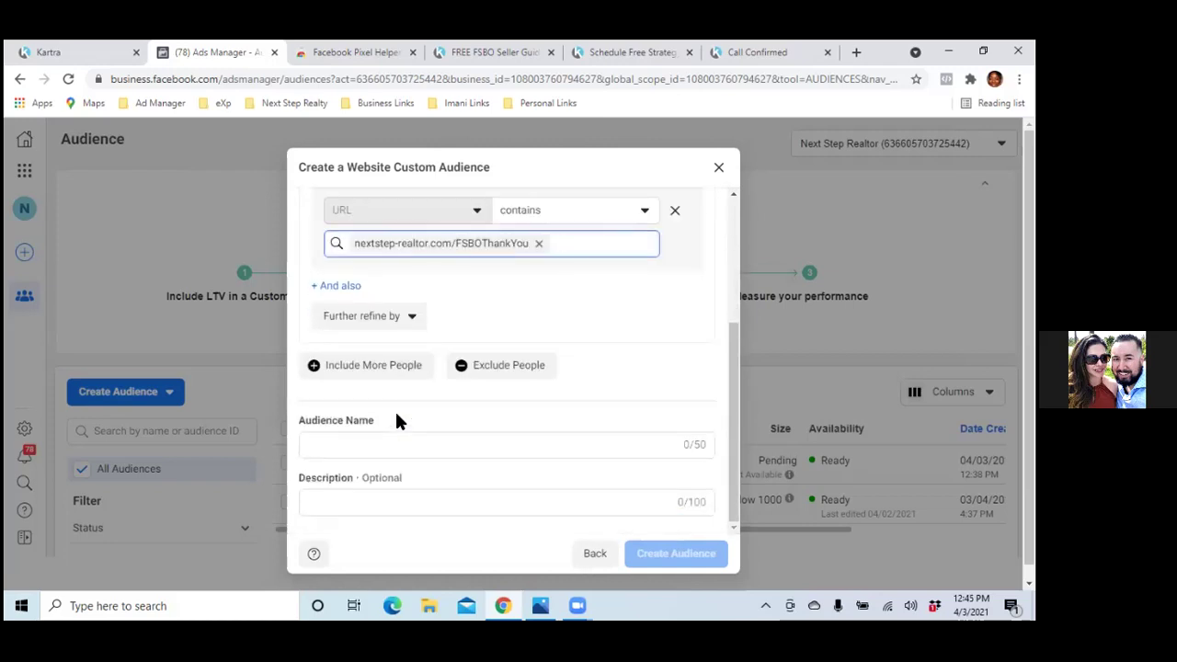
click(404, 504)
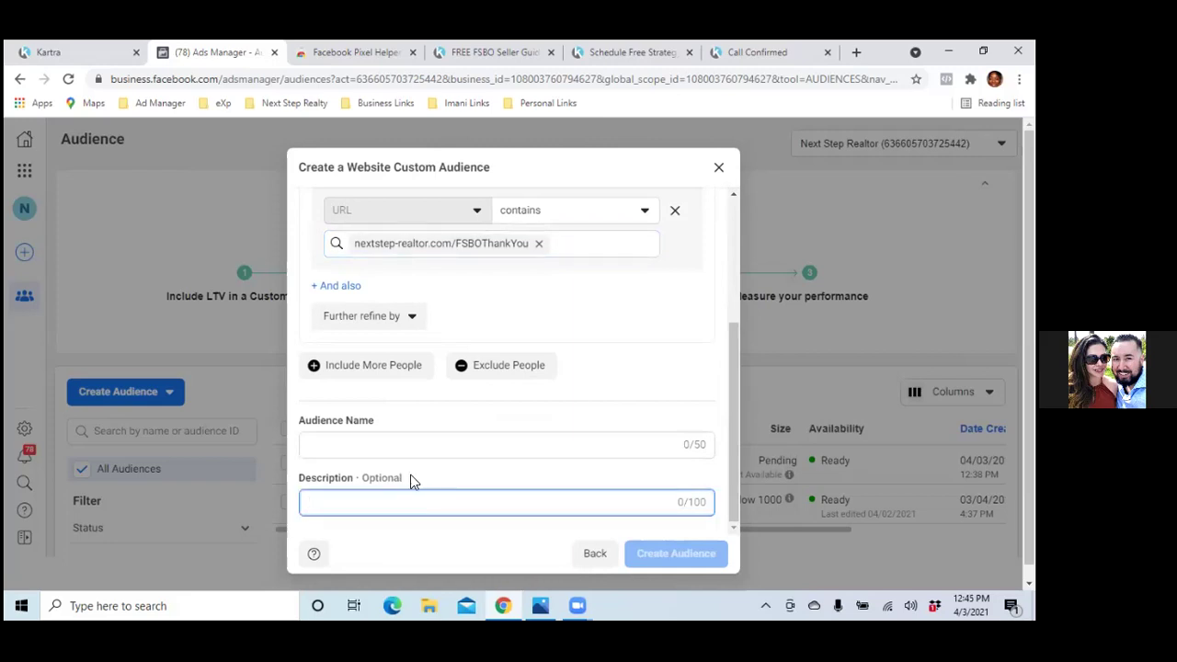
click(422, 446)
text(FS)
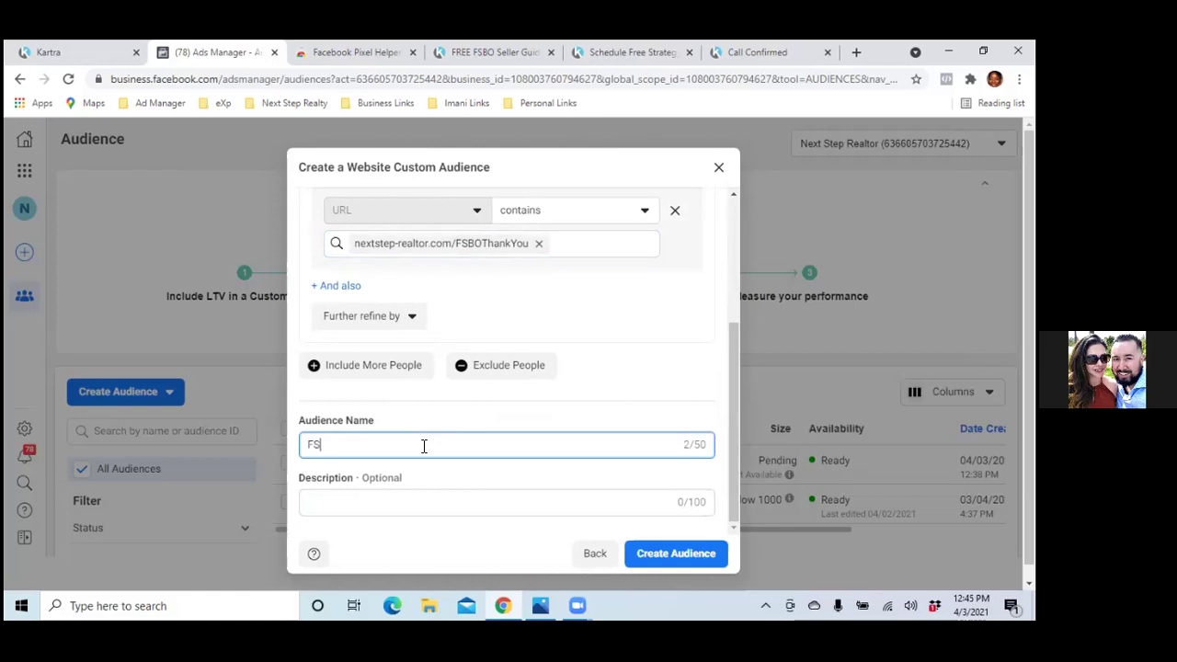
text(BO Leads)
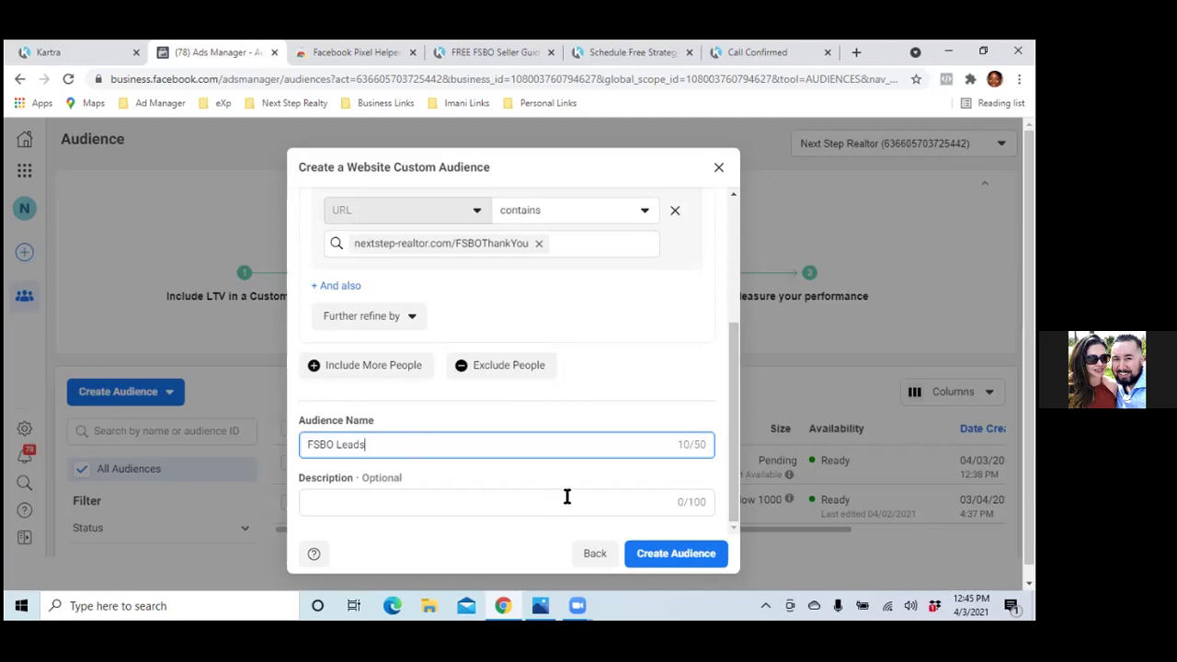
click(659, 558)
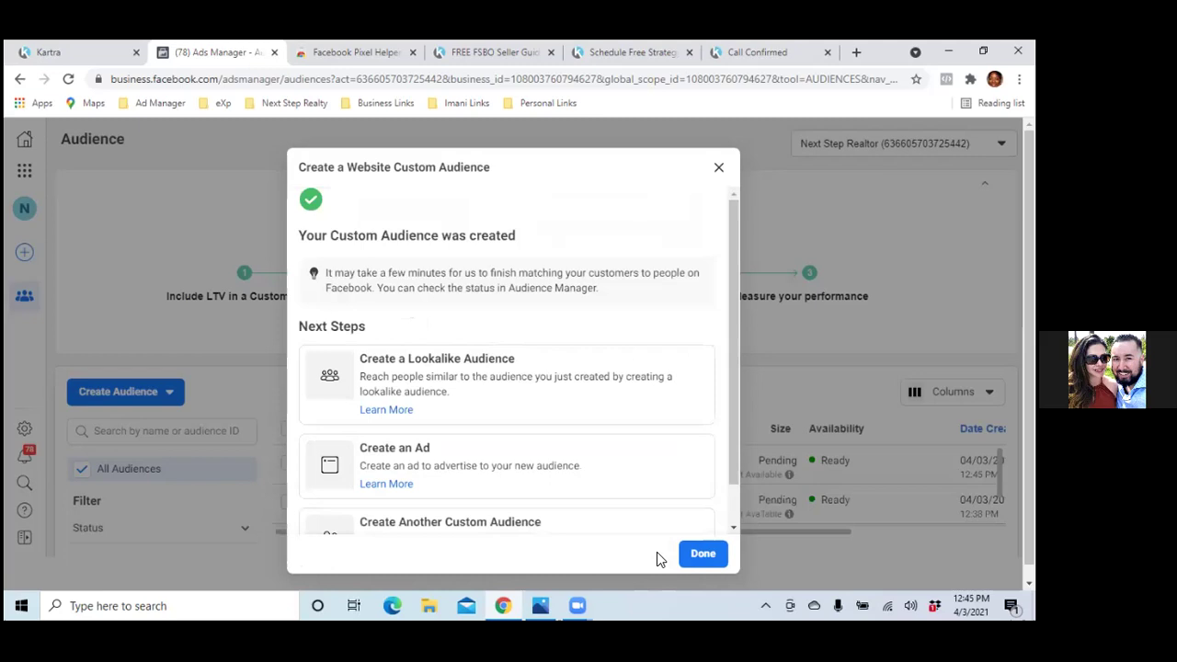
click(685, 554)
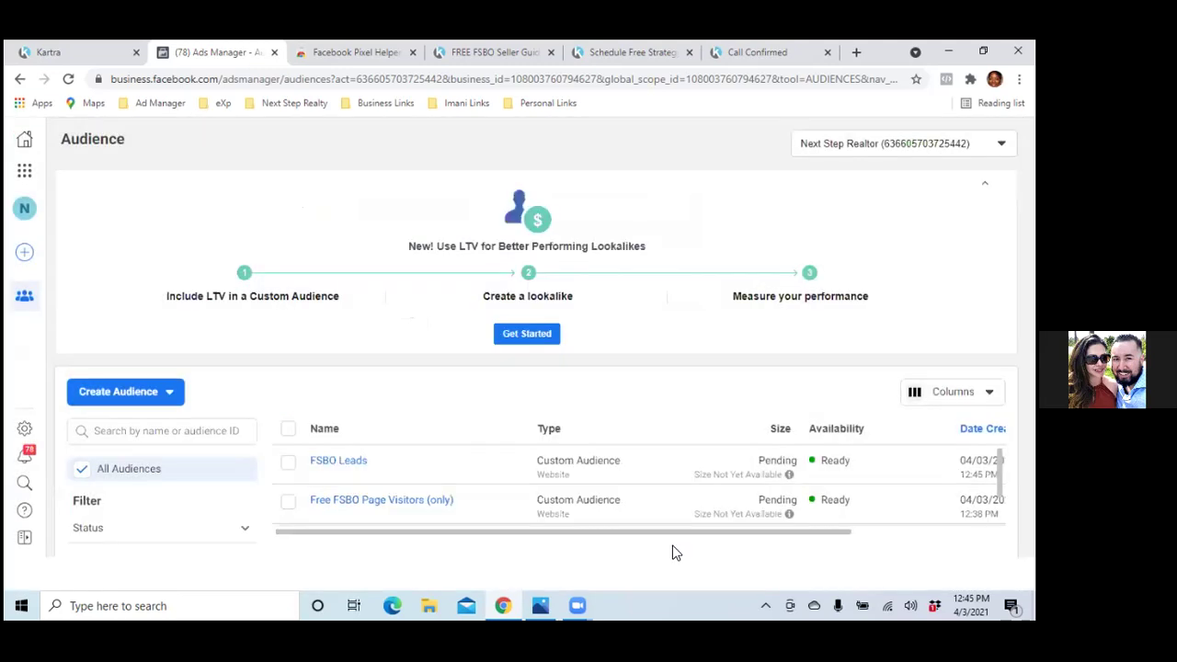
- Open the FSBO Leads audience for editing and add a group of people to exclude
scroll(656, 523, down, 1)
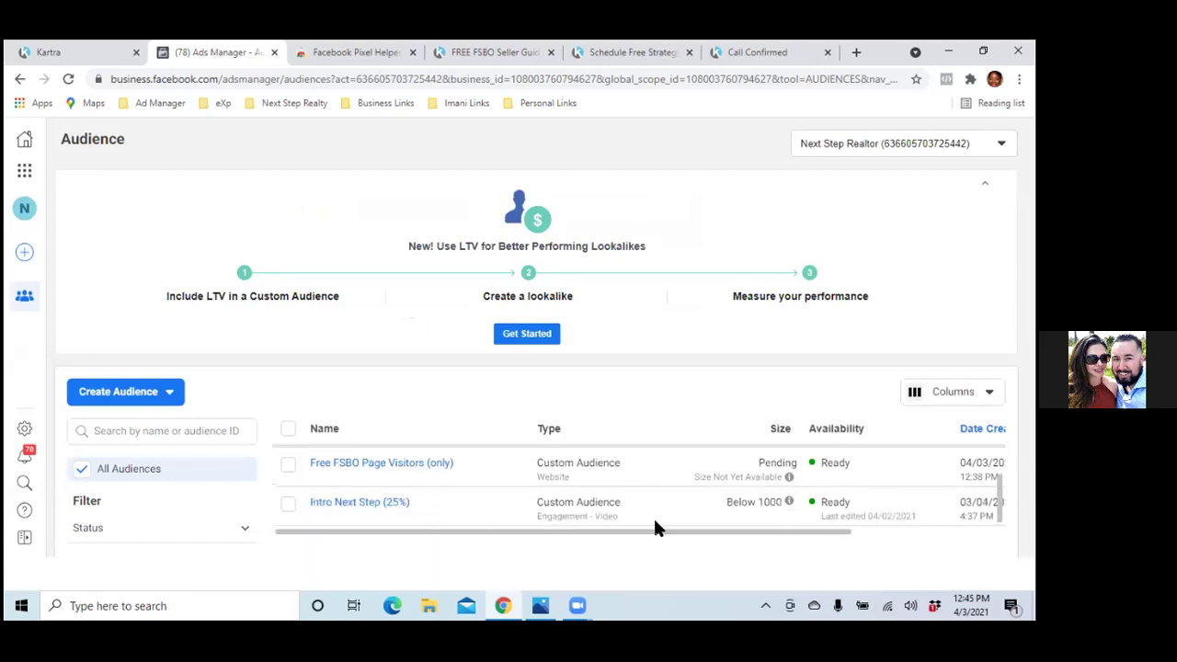
scroll(671, 515, up, 1)
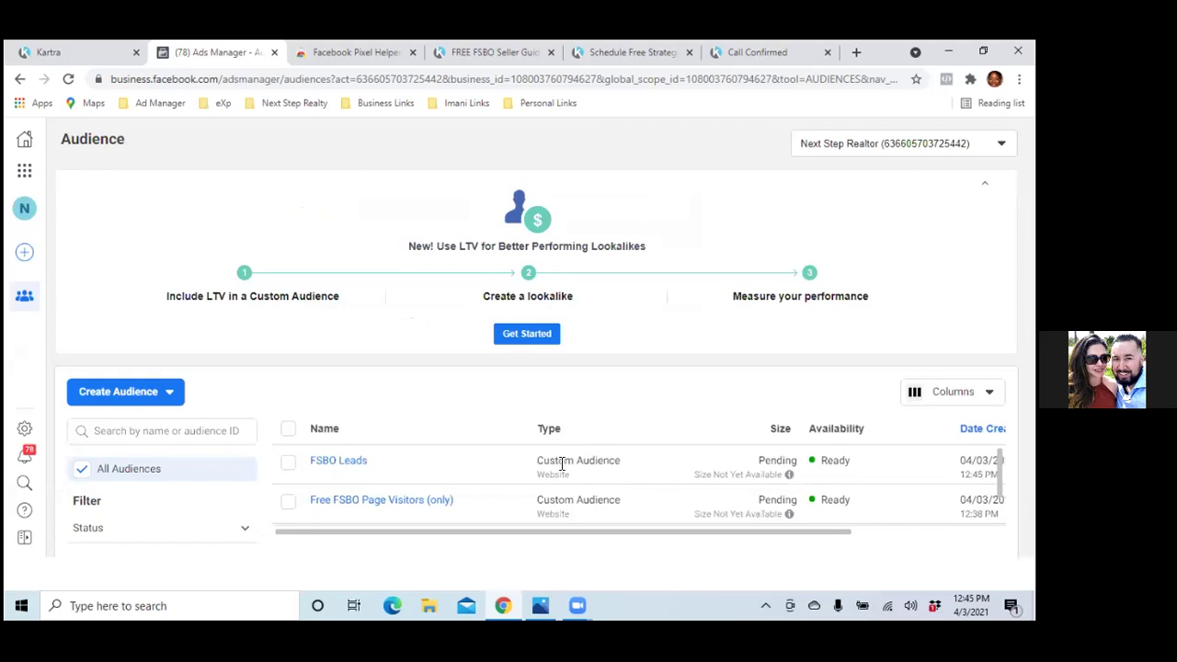
click(289, 462)
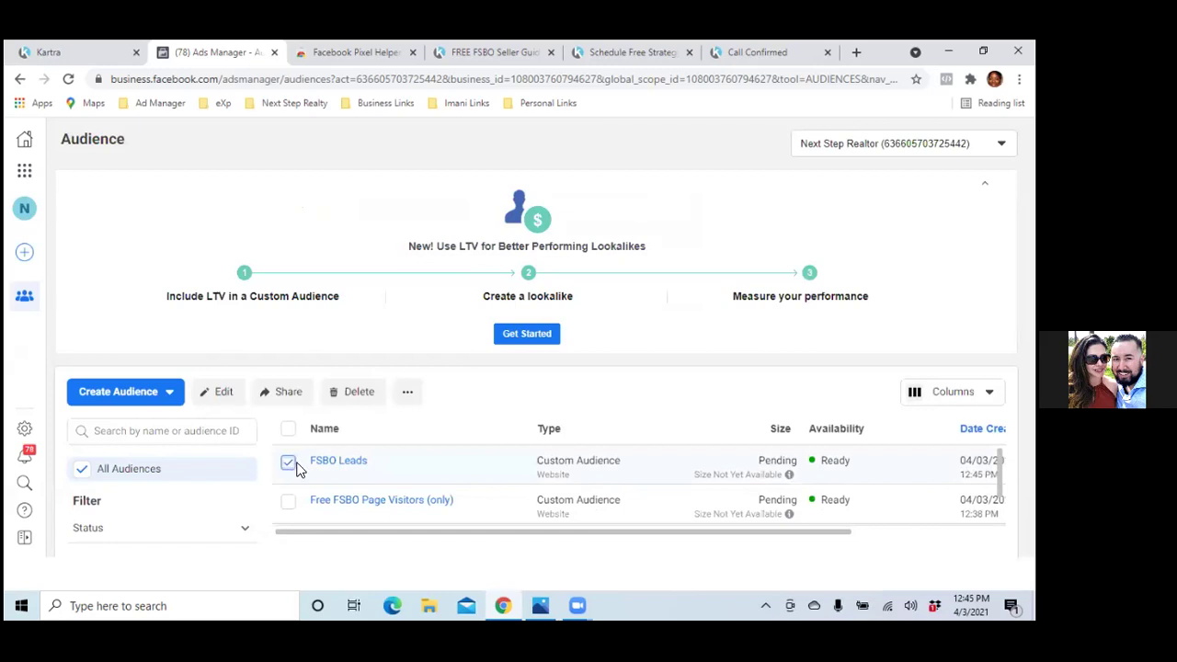
click(225, 393)
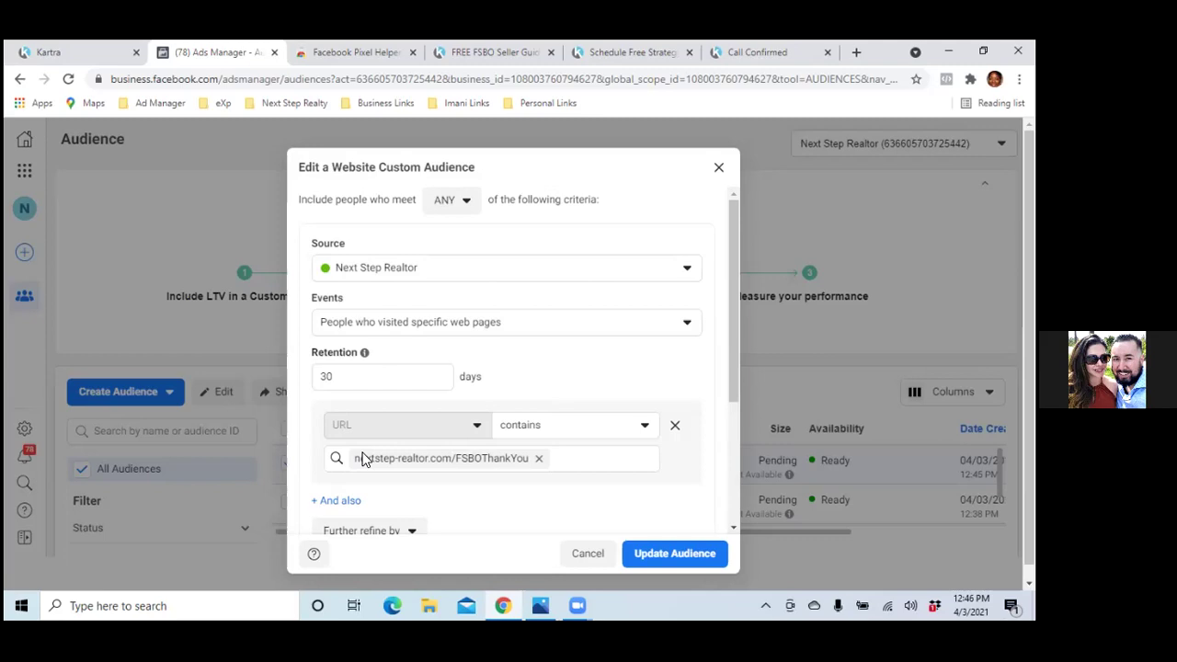
scroll(363, 459, down, 3)
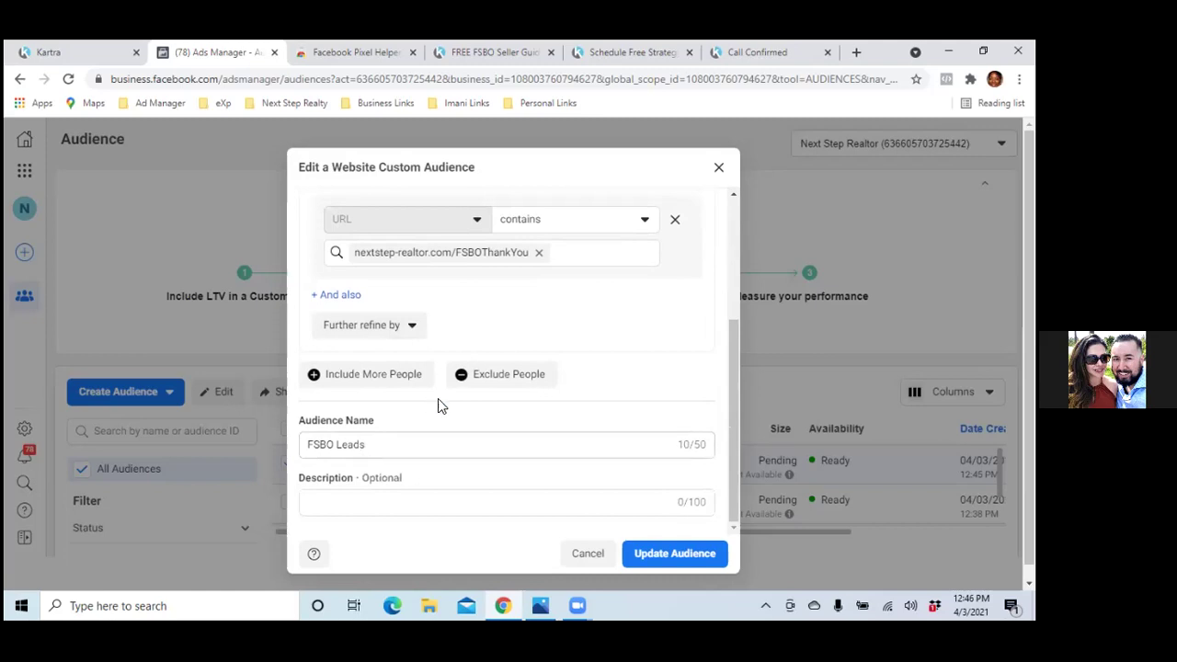
click(464, 376)
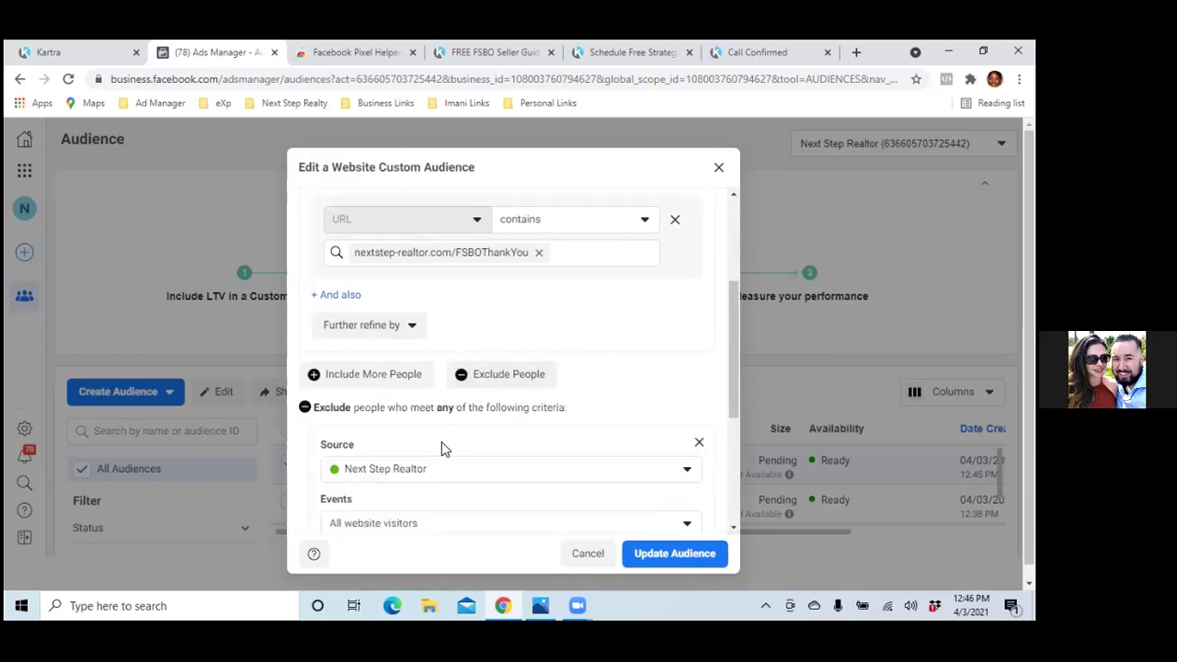
scroll(441, 448, down, 2)
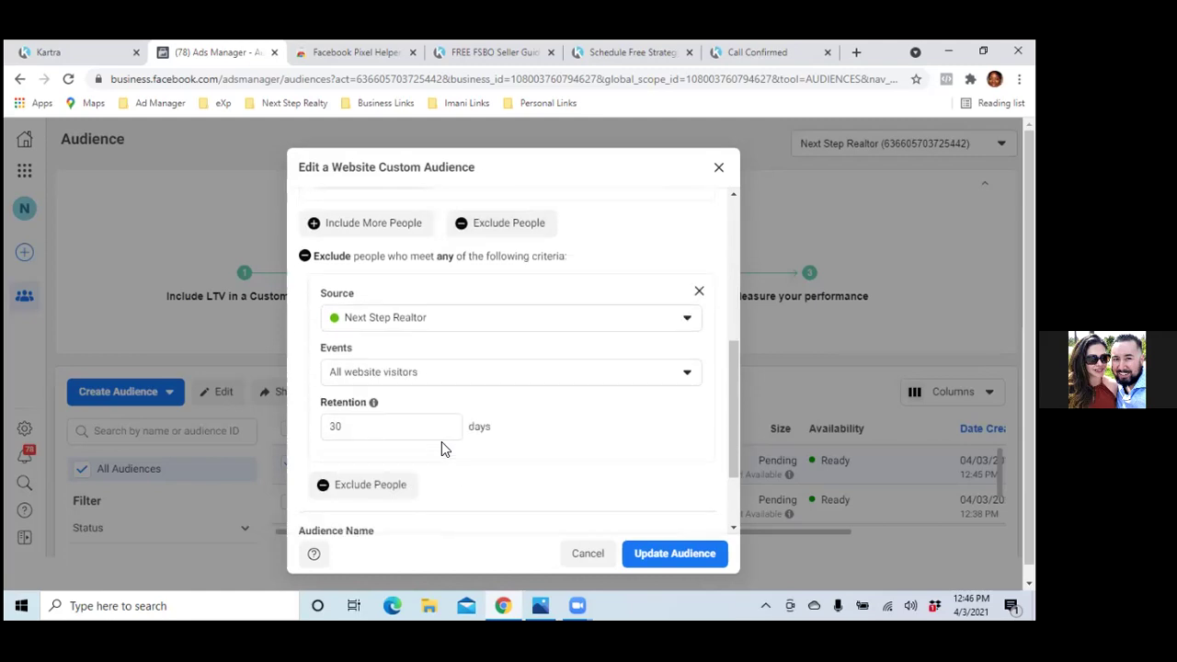
click(737, 55)
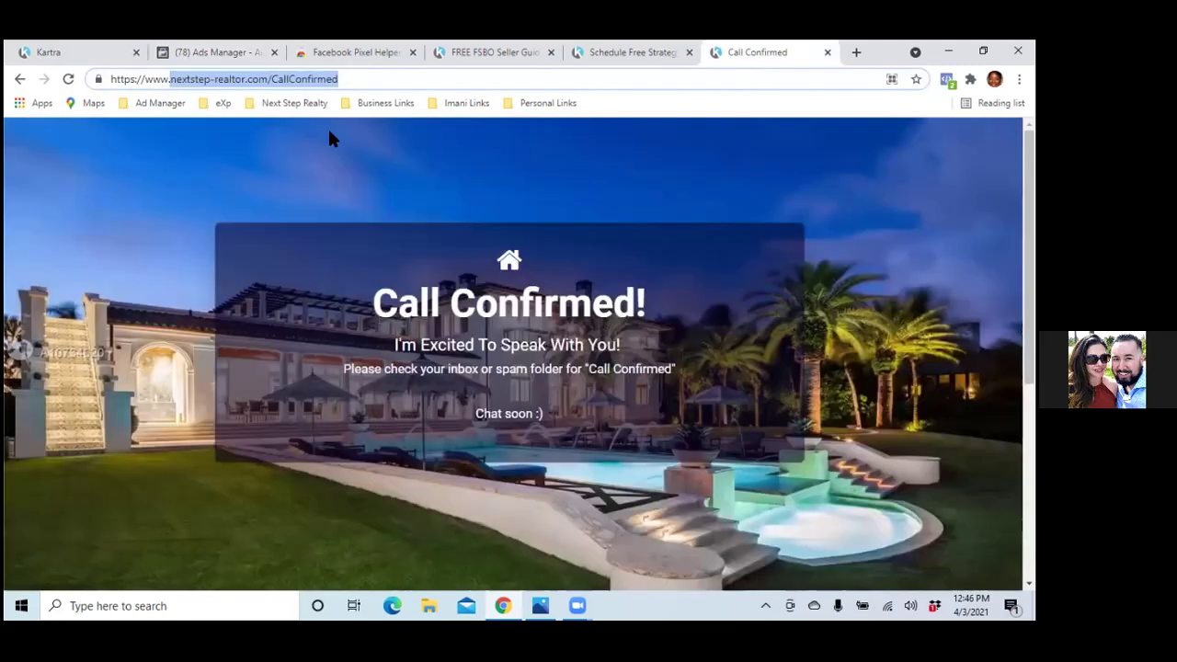
right_click(227, 81)
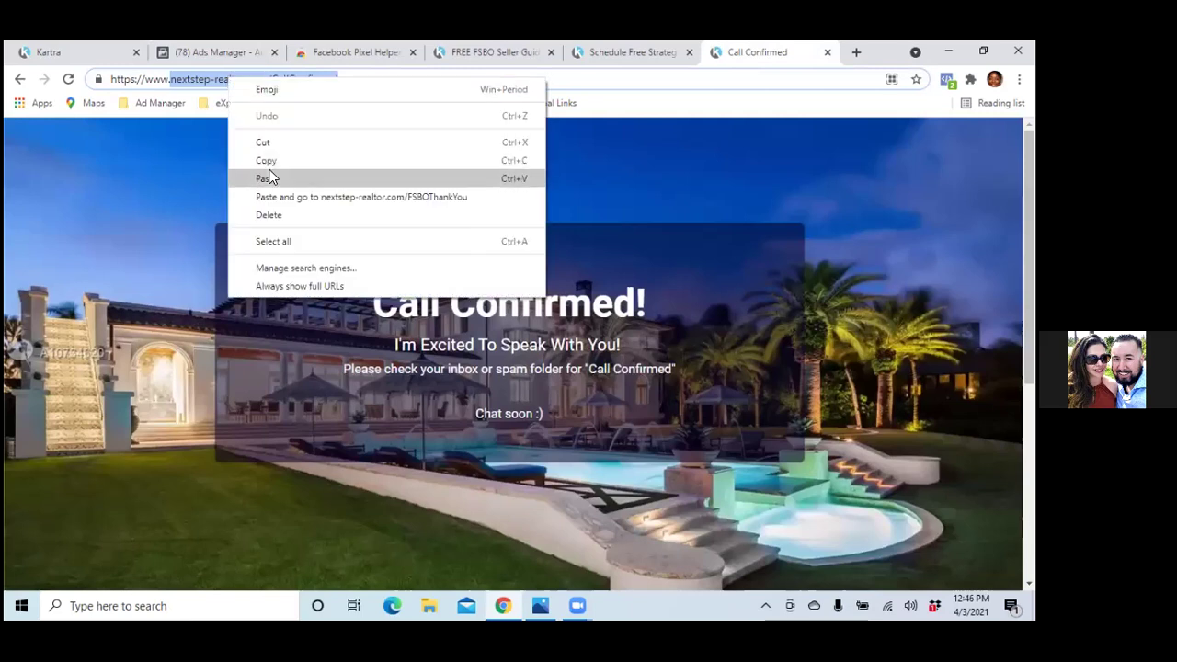
click(266, 161)
- Return to the FSBO Leads audience form and set the exclusion group's event to "People who visited specific web pages"
click(199, 51)
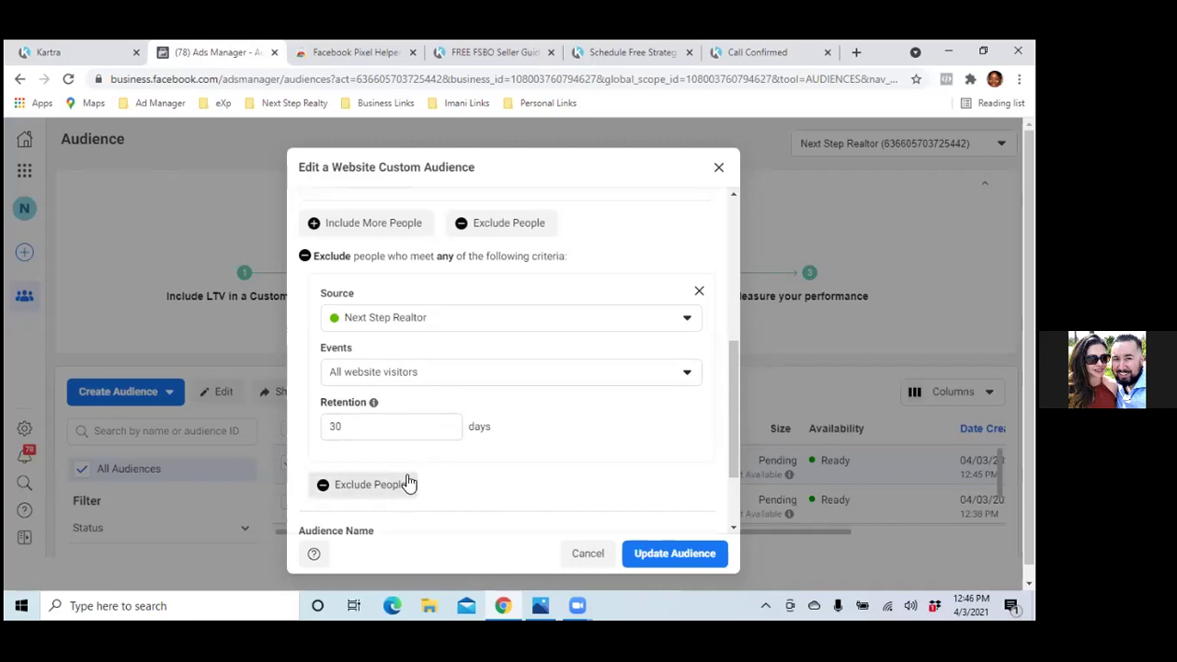
scroll(405, 481, down, 2)
scroll(407, 482, up, 1)
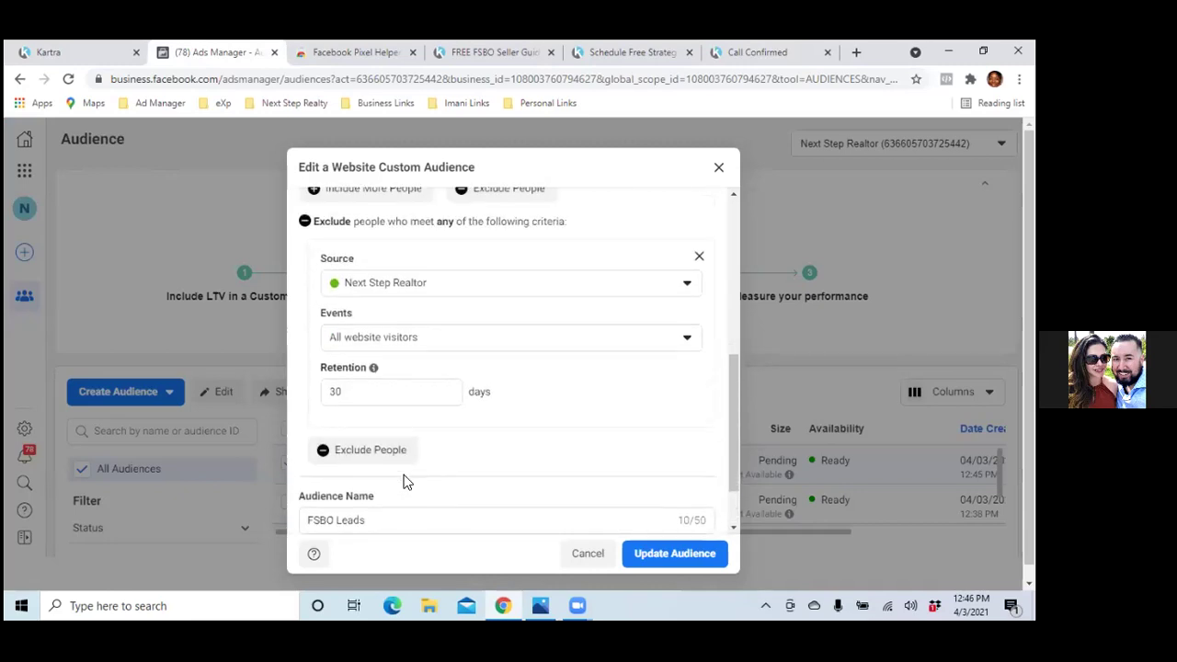
scroll(405, 478, up, 2)
scroll(404, 478, up, 1)
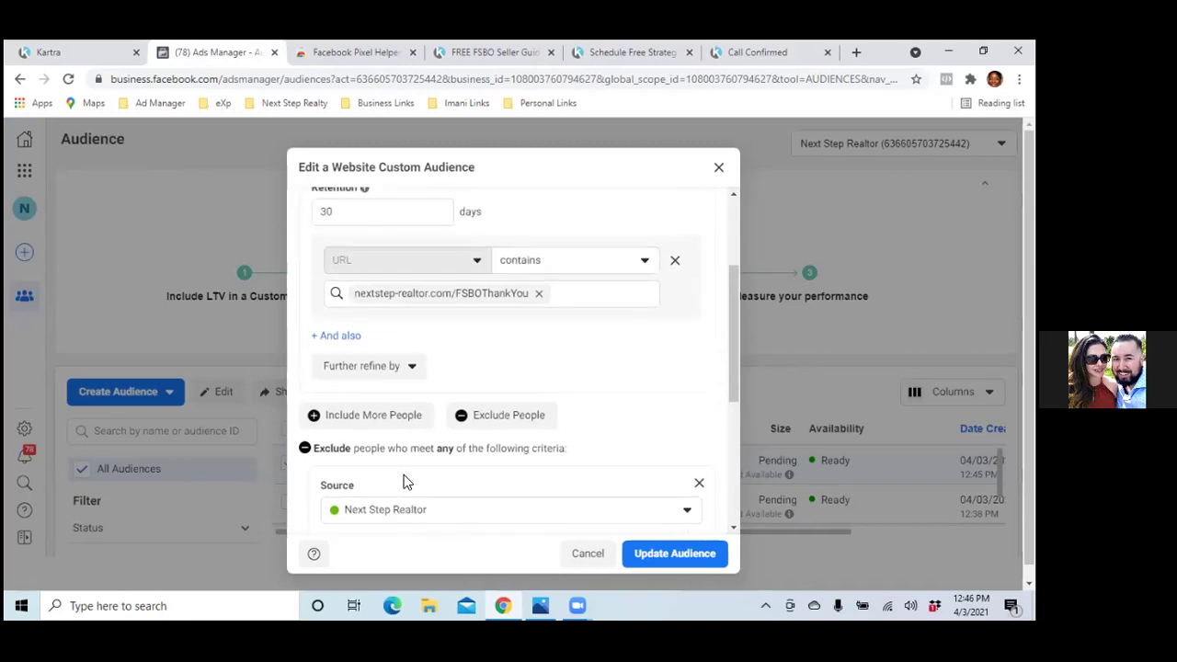
click(576, 295)
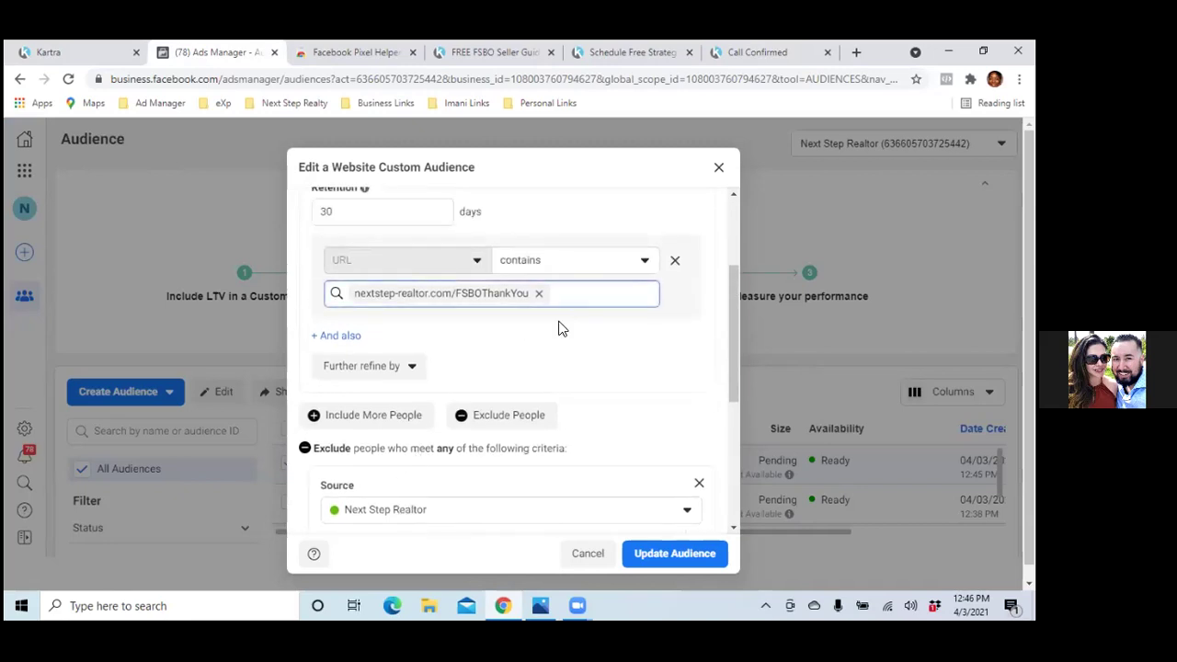
scroll(553, 336, up, 1)
scroll(548, 348, down, 3)
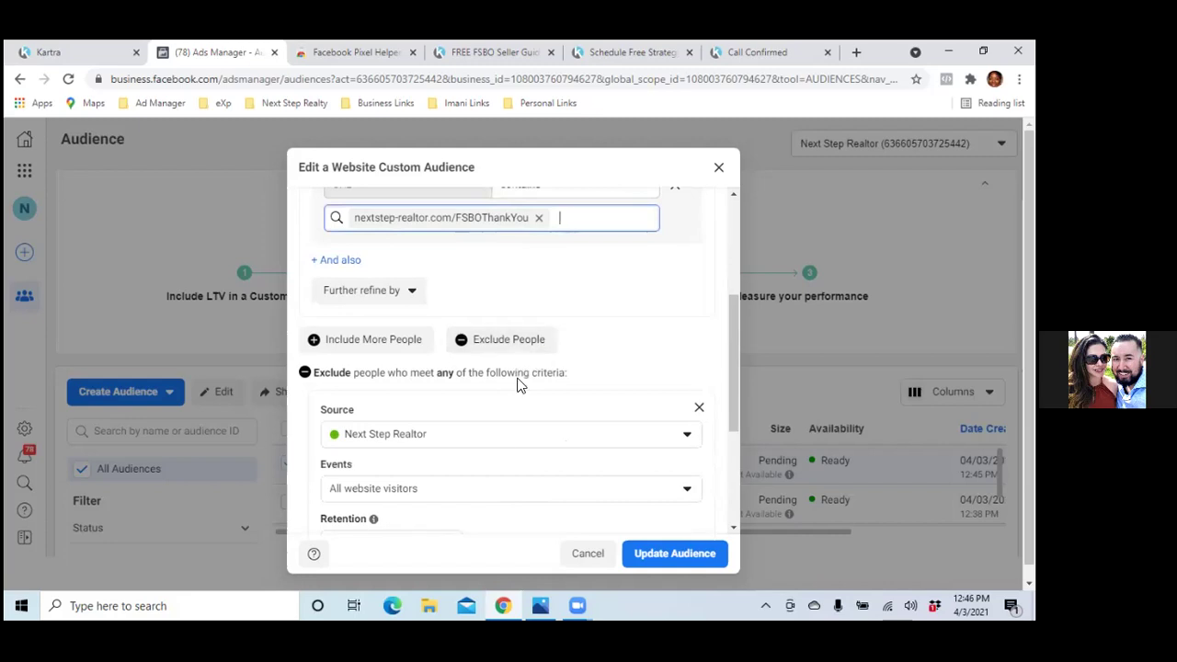
click(487, 488)
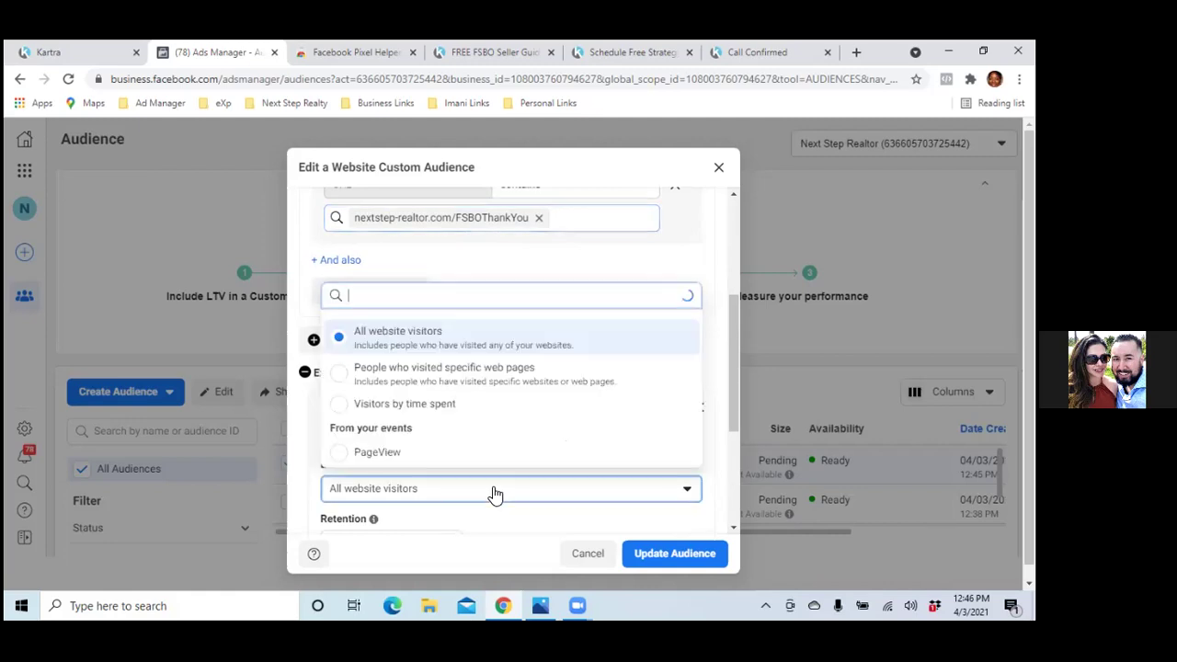
click(360, 377)
scroll(420, 390, down, 3)
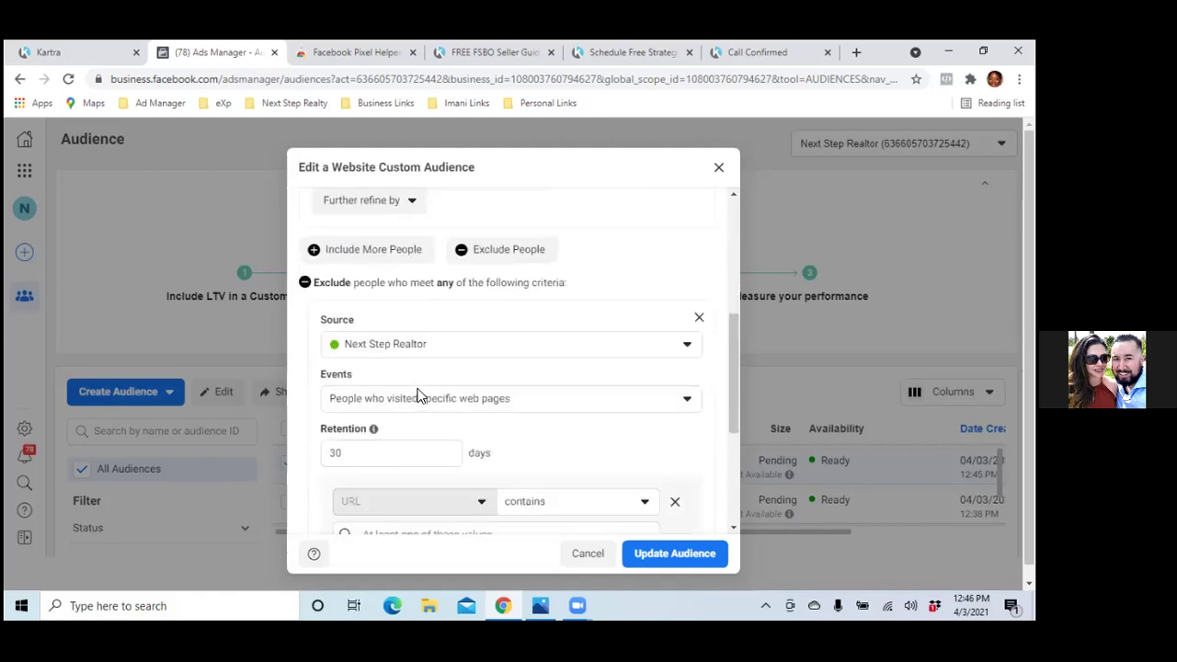
- Add nextstep-realtor.com/CallConfirmed as the URL value that the exclusion group's web pages contain
scroll(420, 390, down, 1)
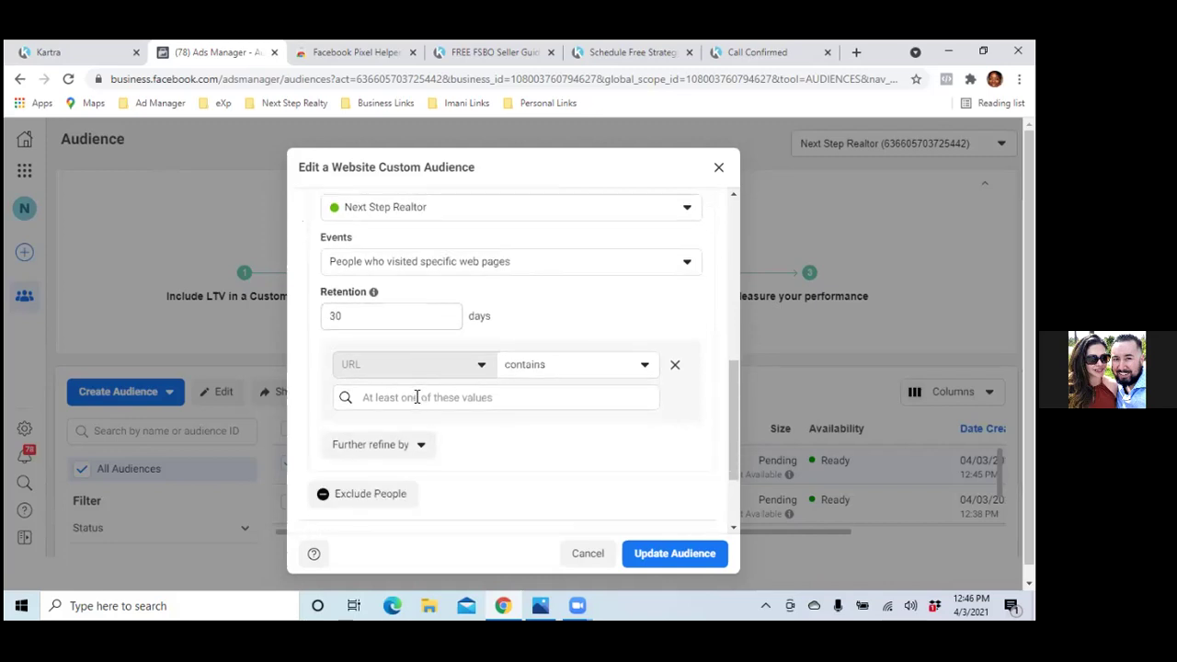
right_click(417, 397)
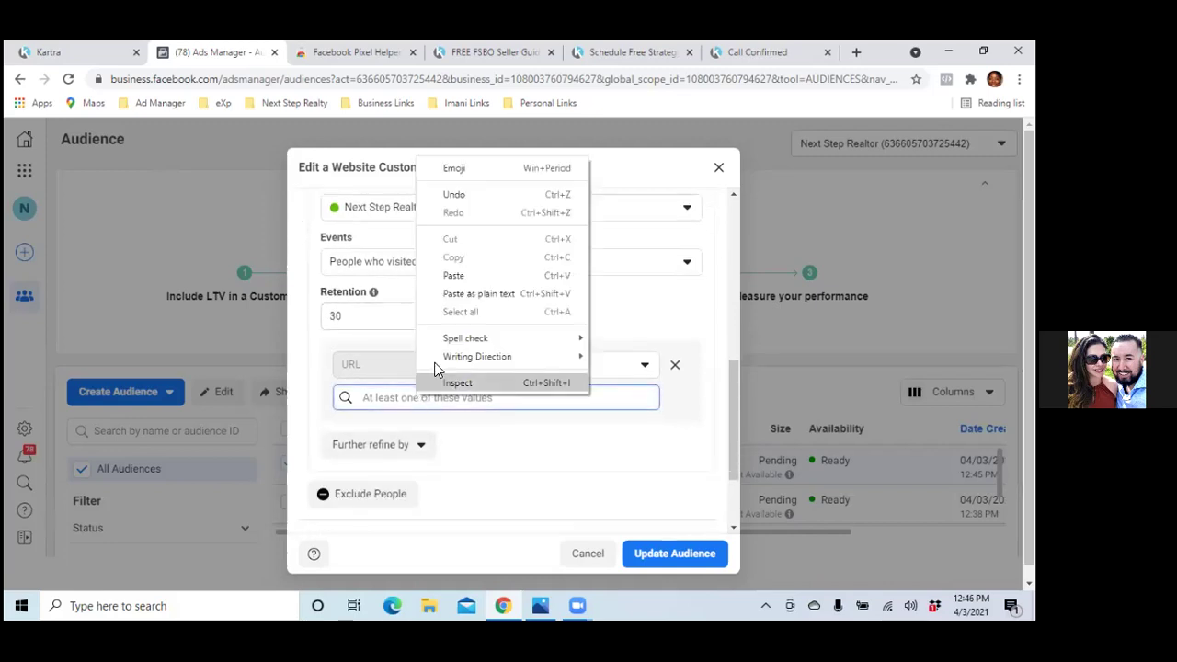
click(451, 285)
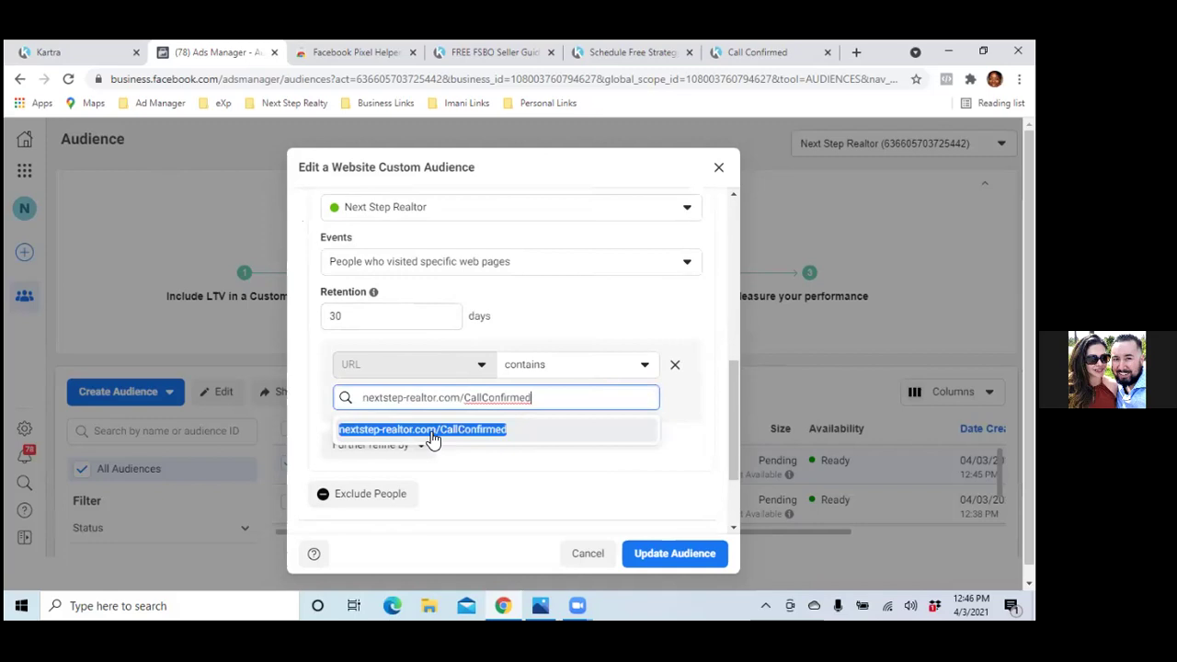
click(433, 430)
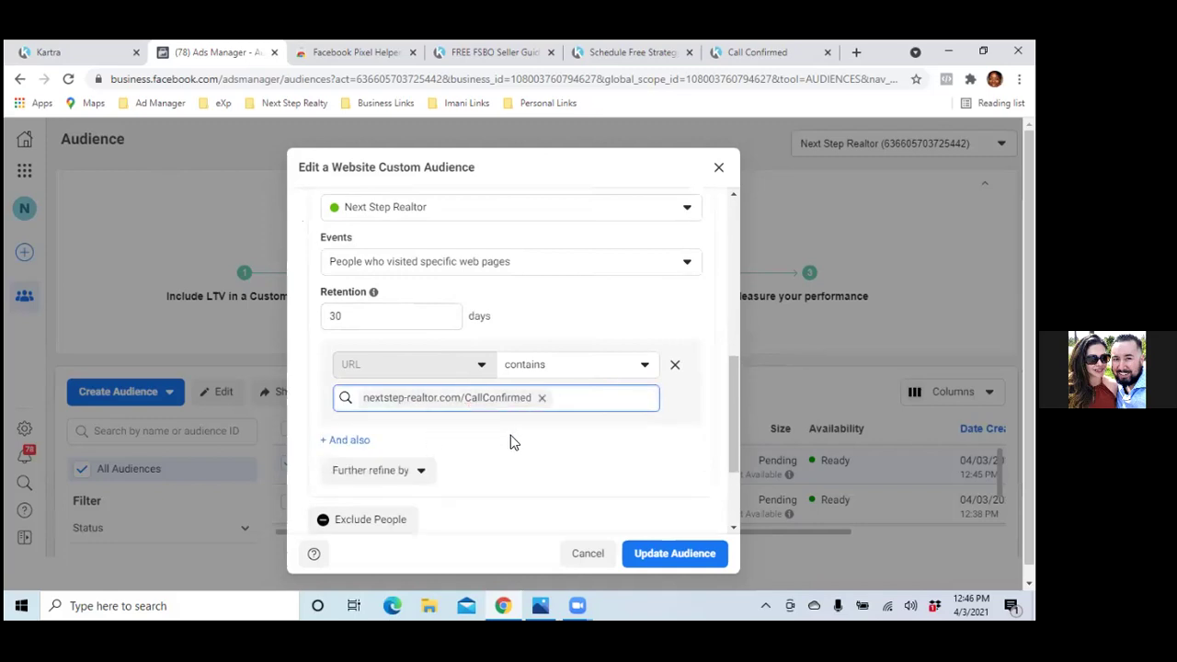
- Rename the audience "FSBO Leads (haven't scheduled an appt)", save the update, and finish the dialog
scroll(510, 439, down, 3)
click(441, 444)
text((only))
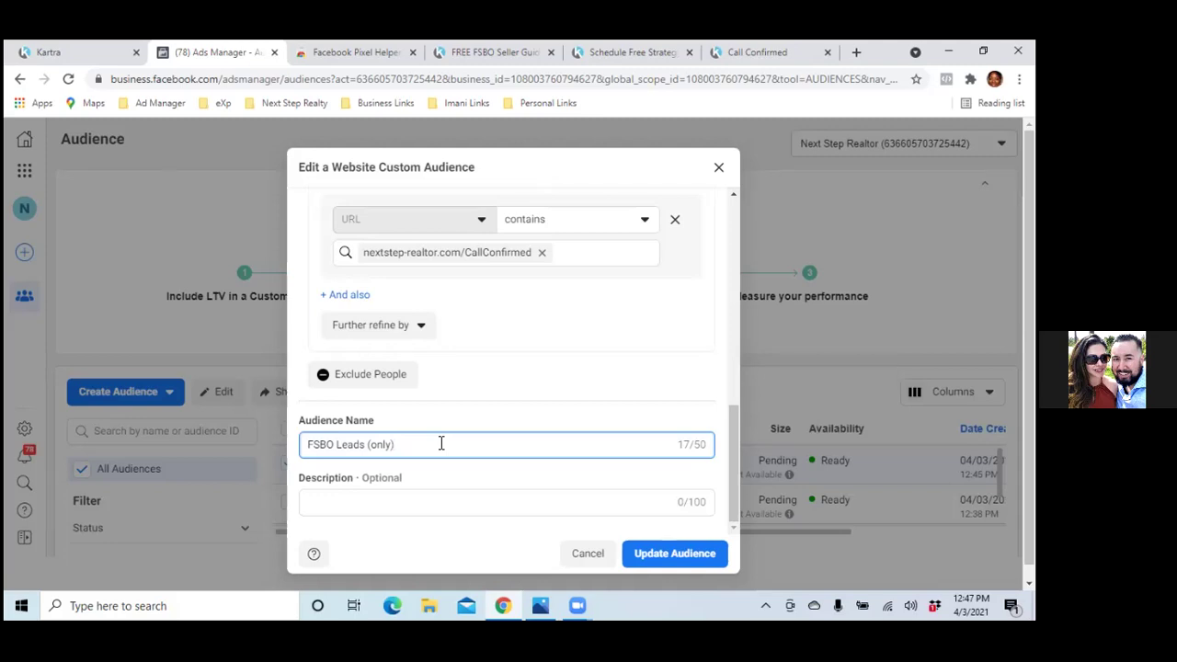
key(BackSpace)
text(haven't scheduled an appt))
click(396, 445)
key(BackSpace)
key(BackSpace)
key(BackSpace)
key(BackSpace)
key(BackSpace)
key(BackSpace)
text(h)
click(668, 556)
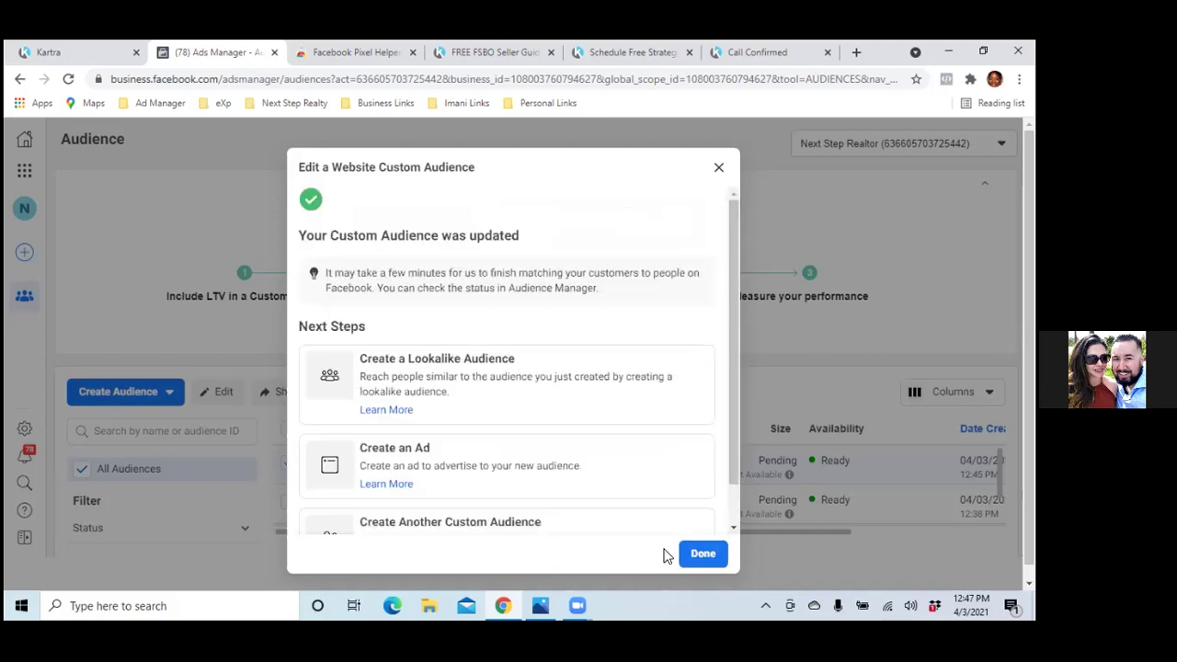
click(704, 554)
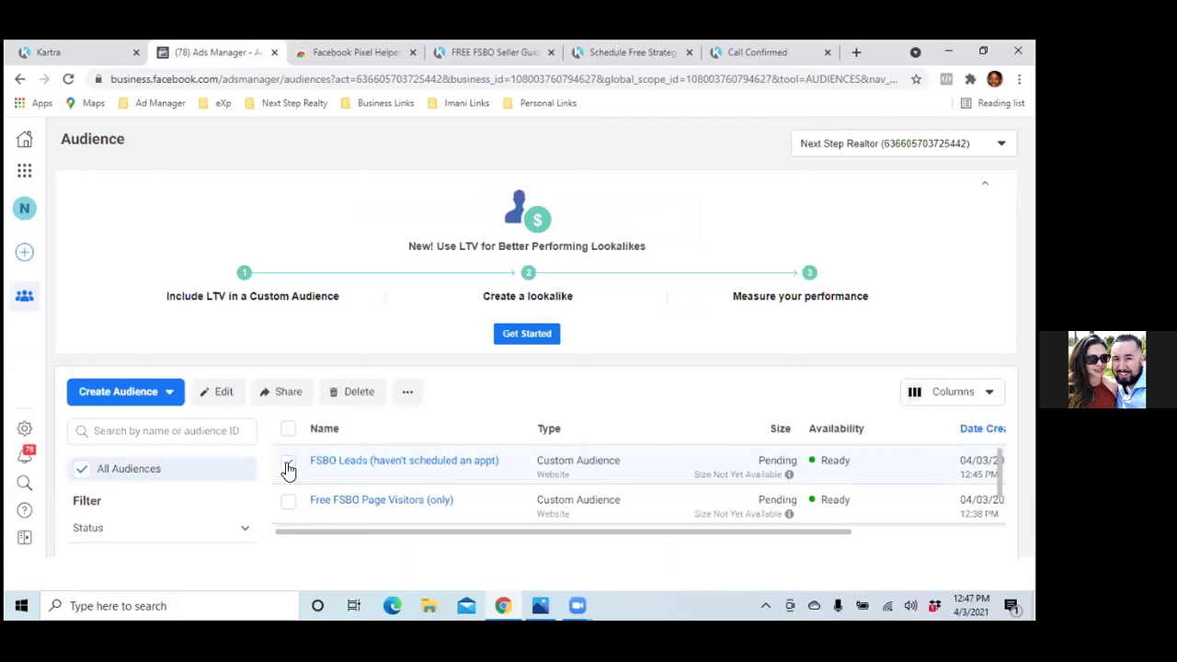
- Start a new custom audience with Website as its source and set its event to "People who visited specific web pages"
click(135, 394)
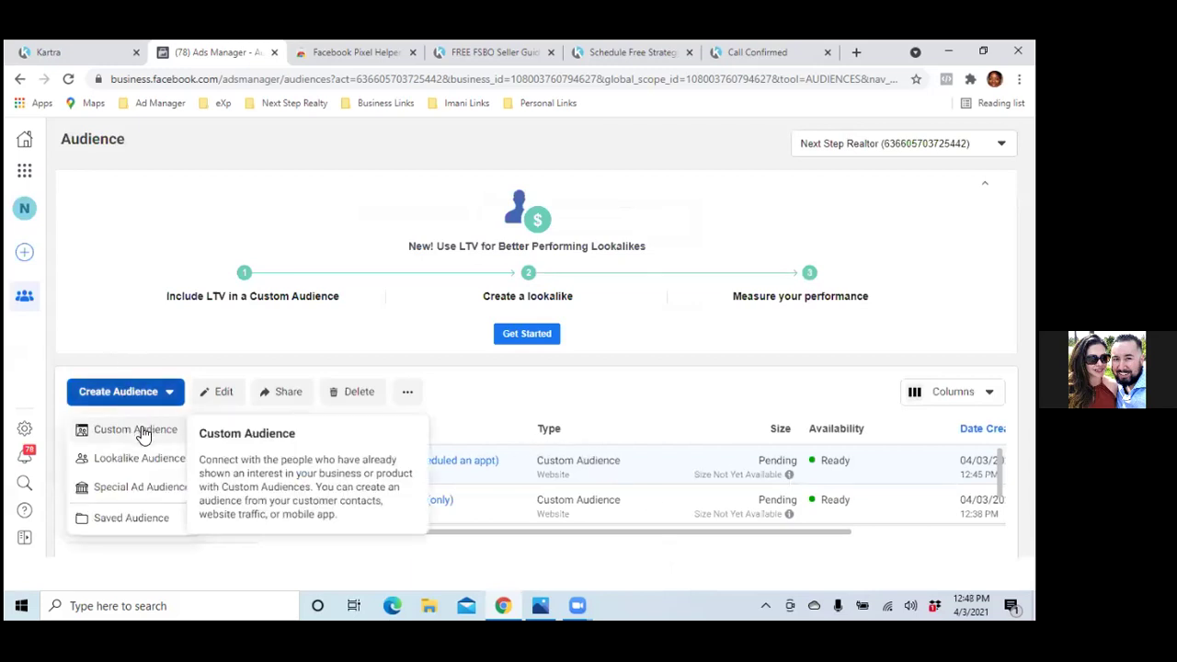
click(140, 427)
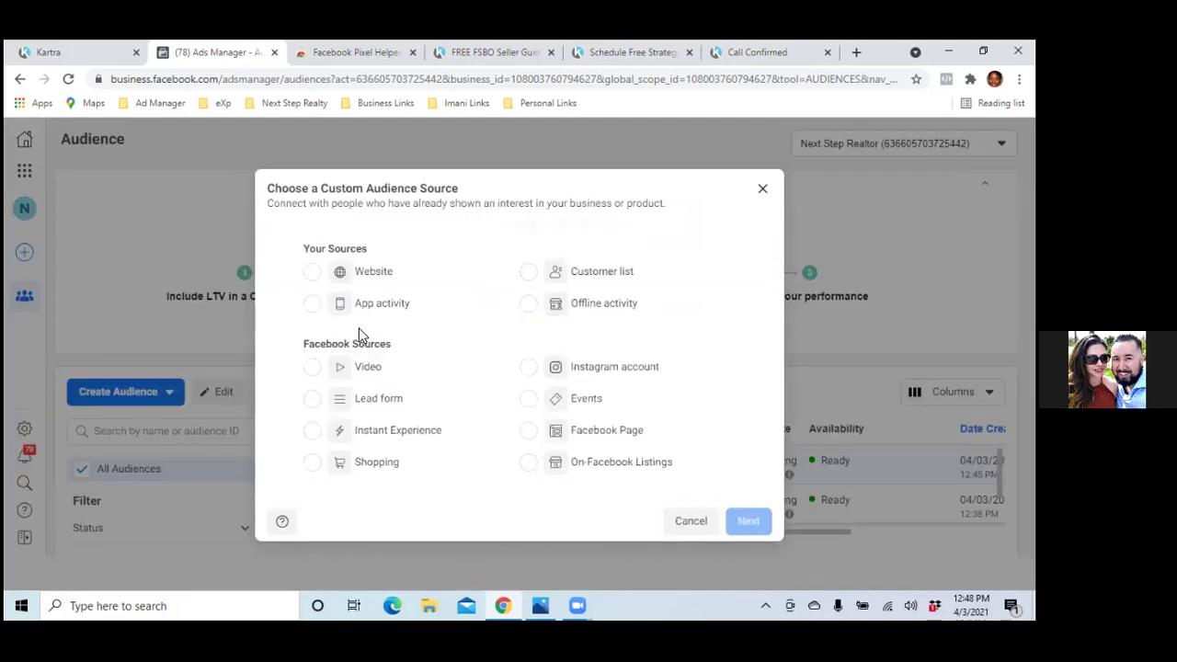
click(312, 273)
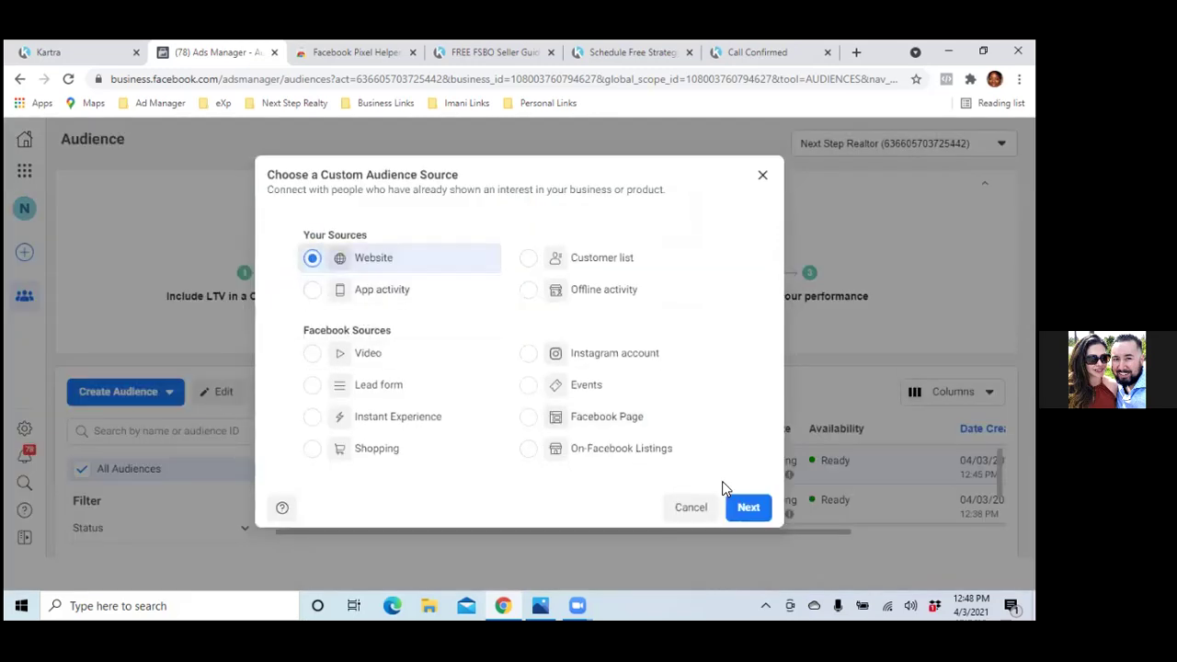
click(746, 506)
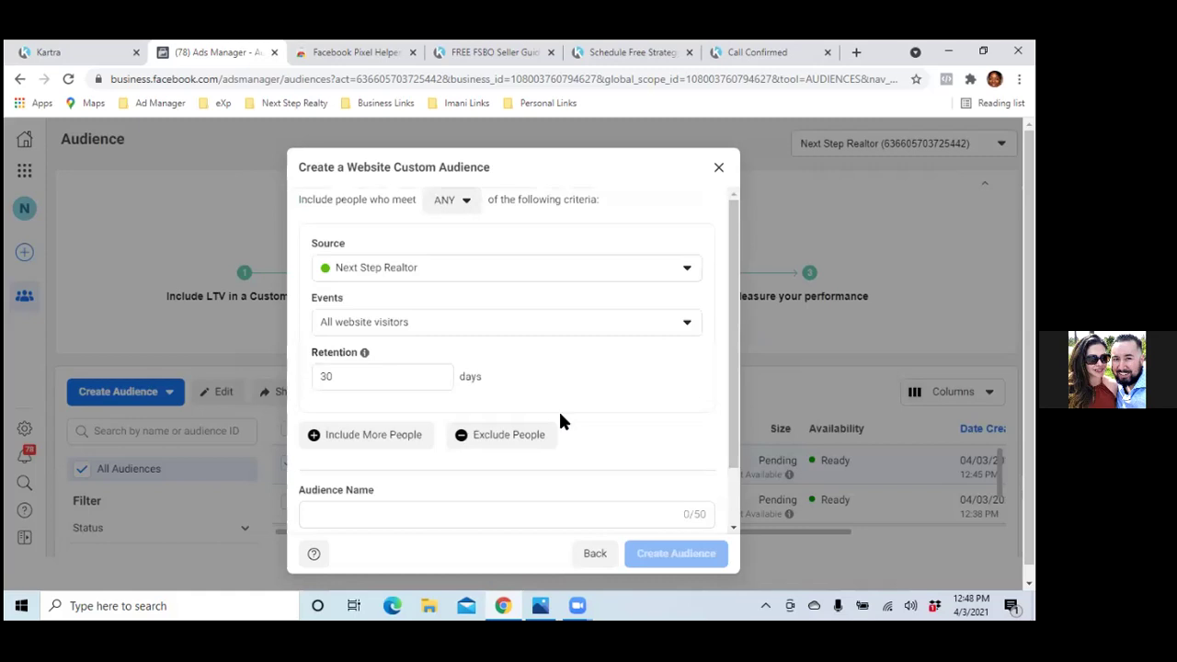
click(570, 329)
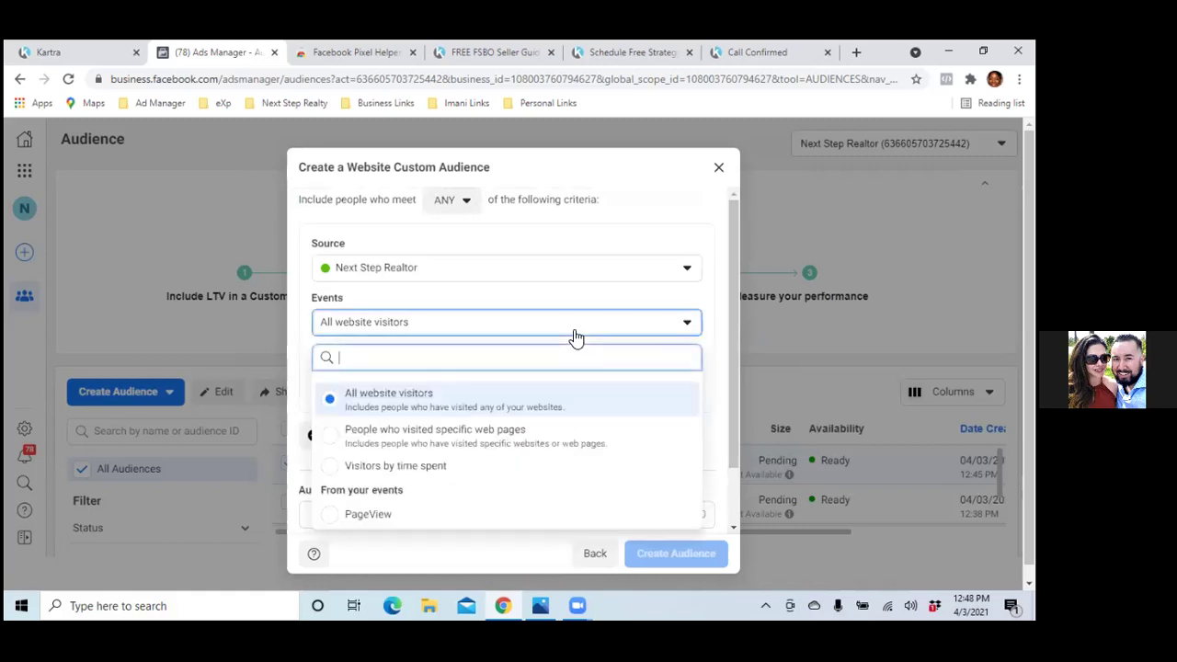
click(328, 443)
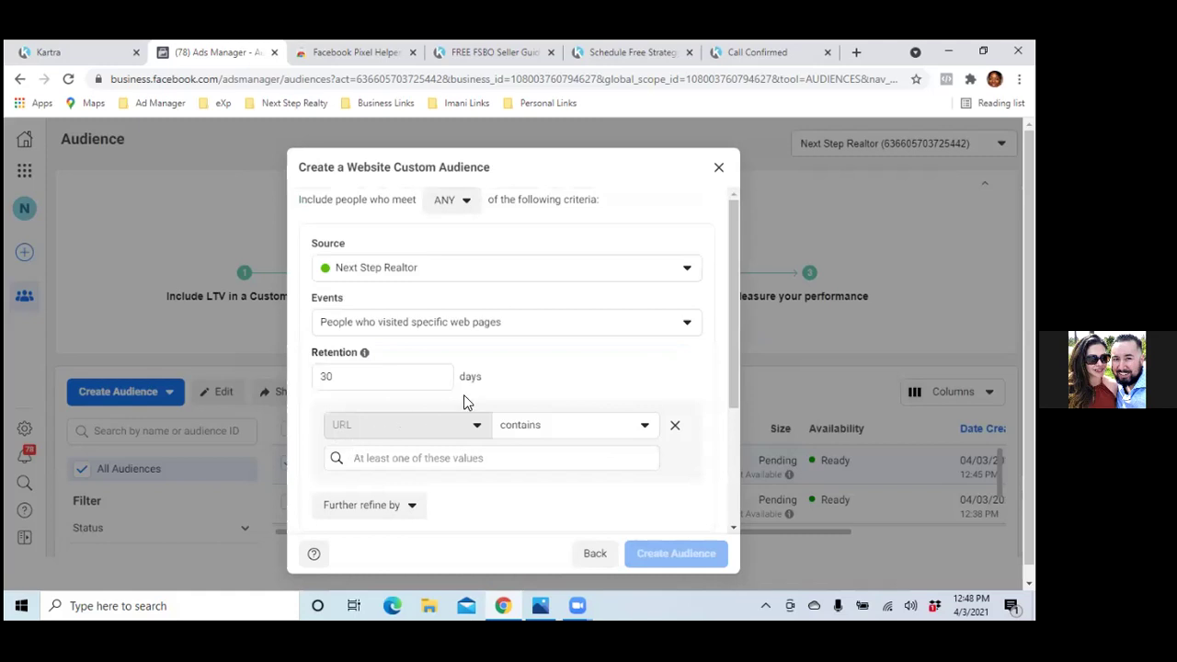
scroll(463, 394, down, 1)
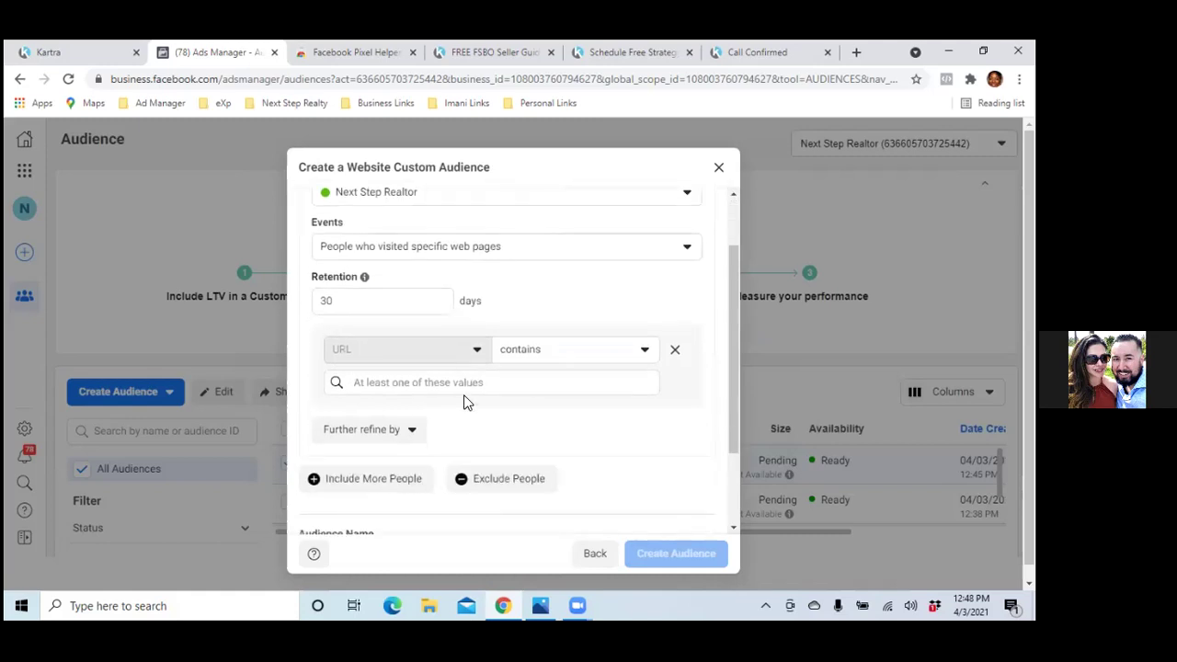
click(731, 55)
drag(170, 79, 317, 81)
right_click(311, 77)
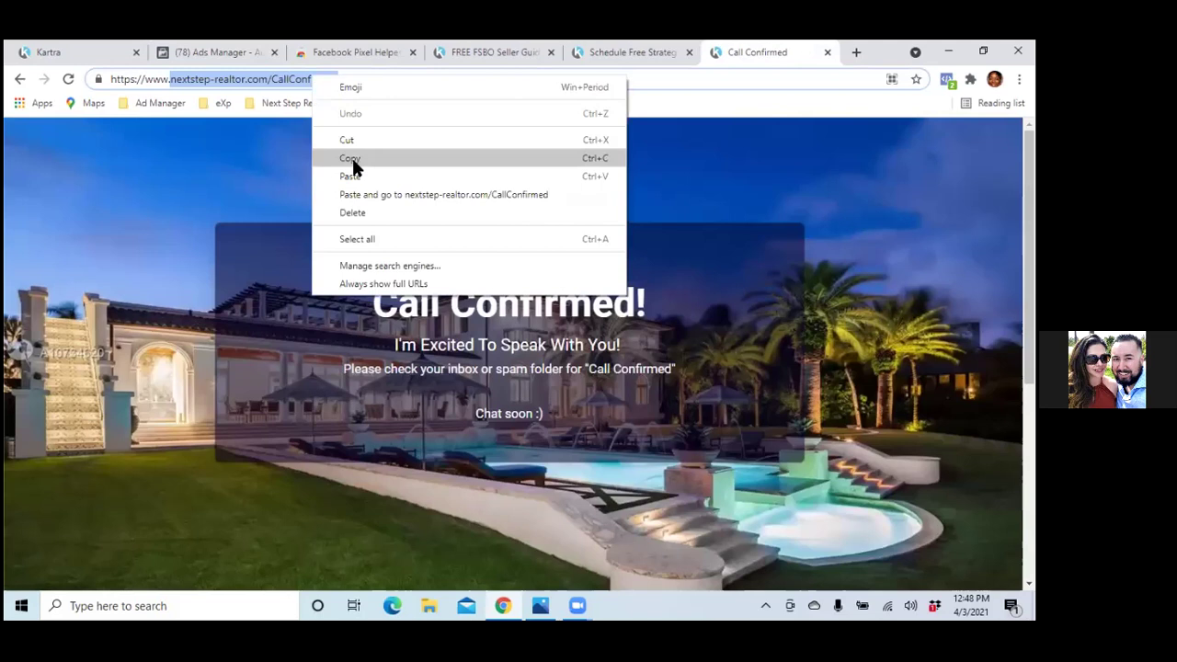
click(350, 158)
- Return to the new website audience form and add nextstep-realtor.com/CallConfirmed as the URL contains value
click(204, 53)
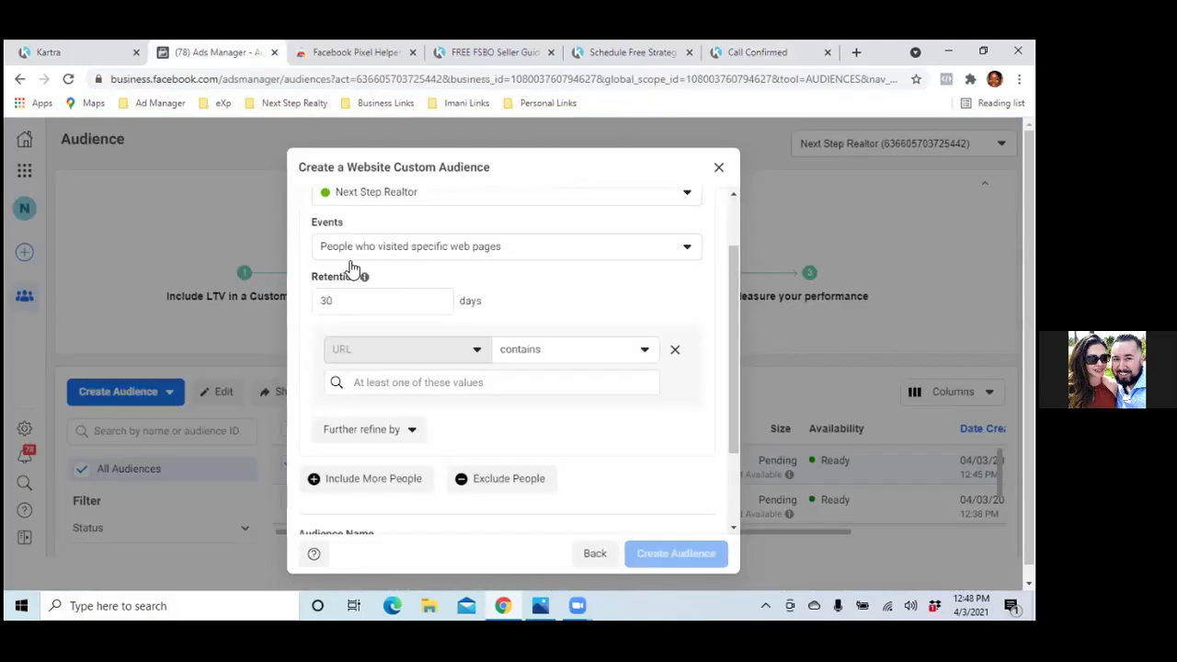
click(441, 382)
right_click(441, 382)
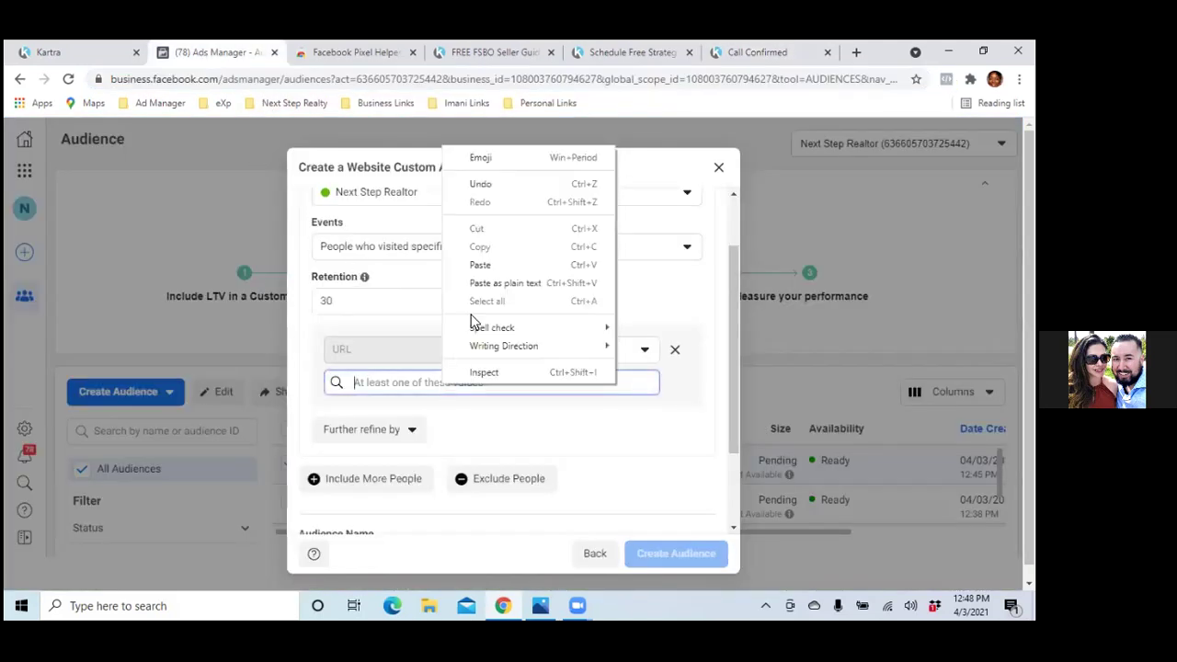
click(475, 262)
click(433, 414)
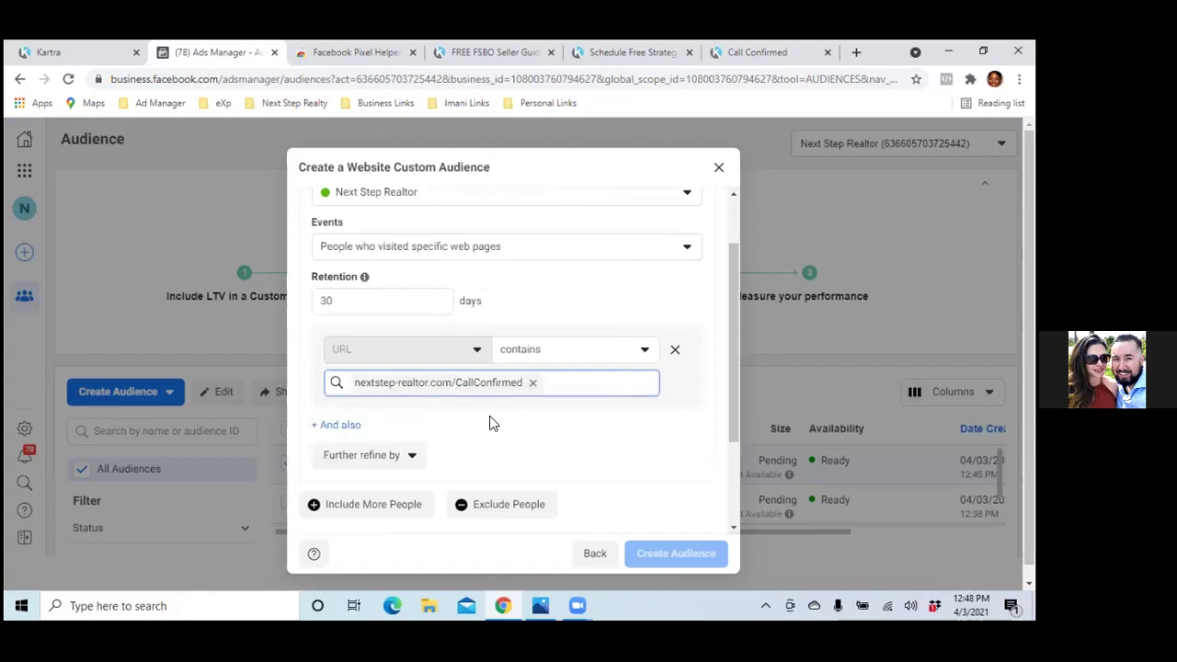
- Name the new audience "Appointments", create it, and finish the dialog
scroll(492, 418, down, 3)
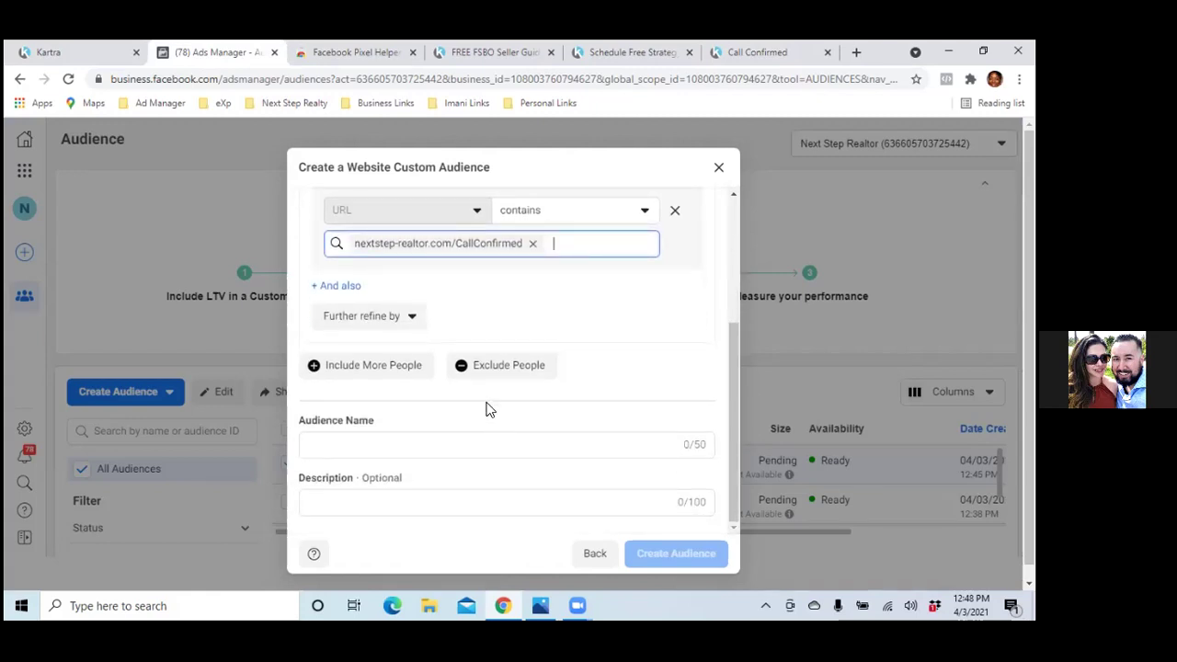
click(448, 448)
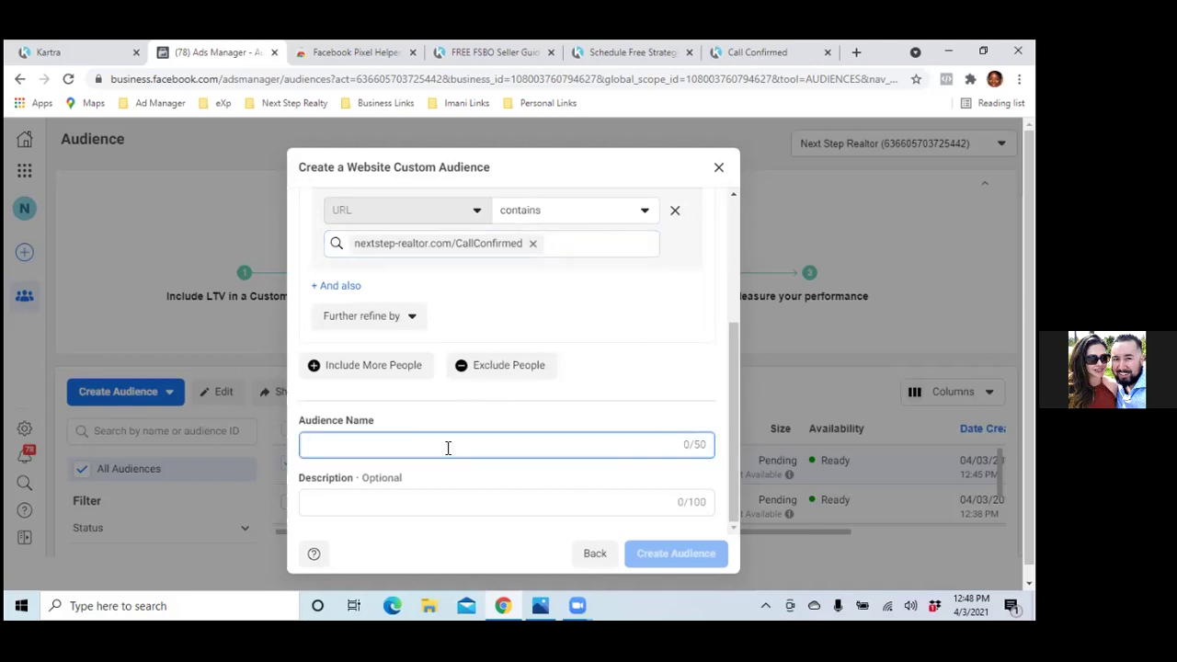
text(Appo)
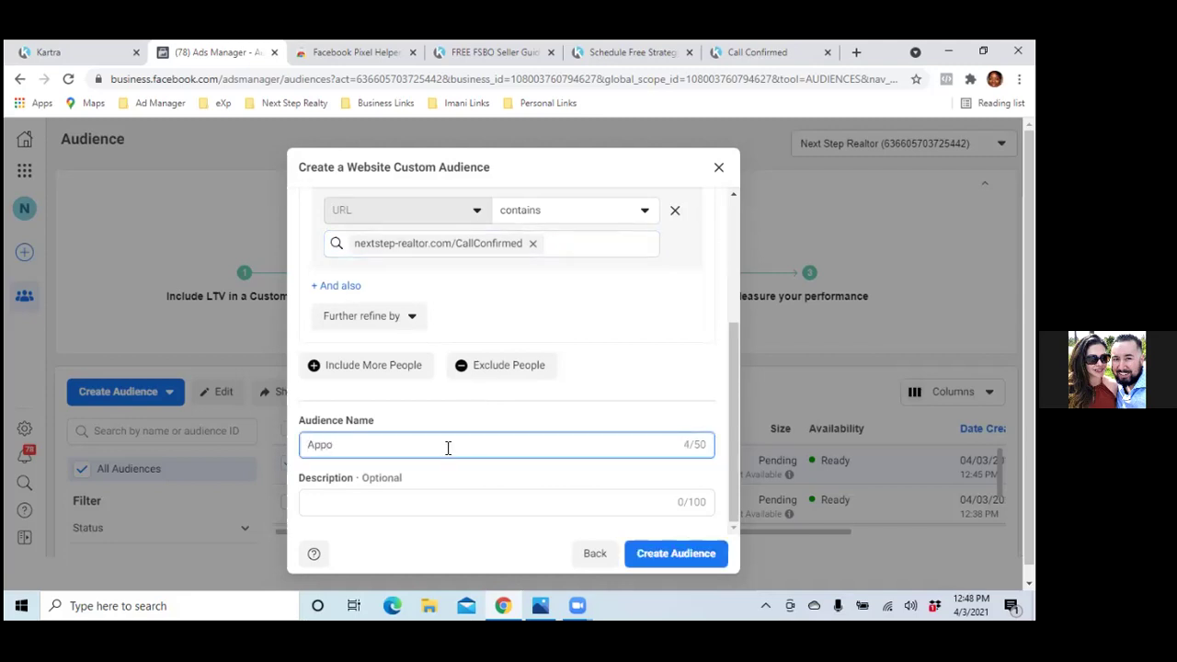
text(intments)
scroll(451, 423, down, 1)
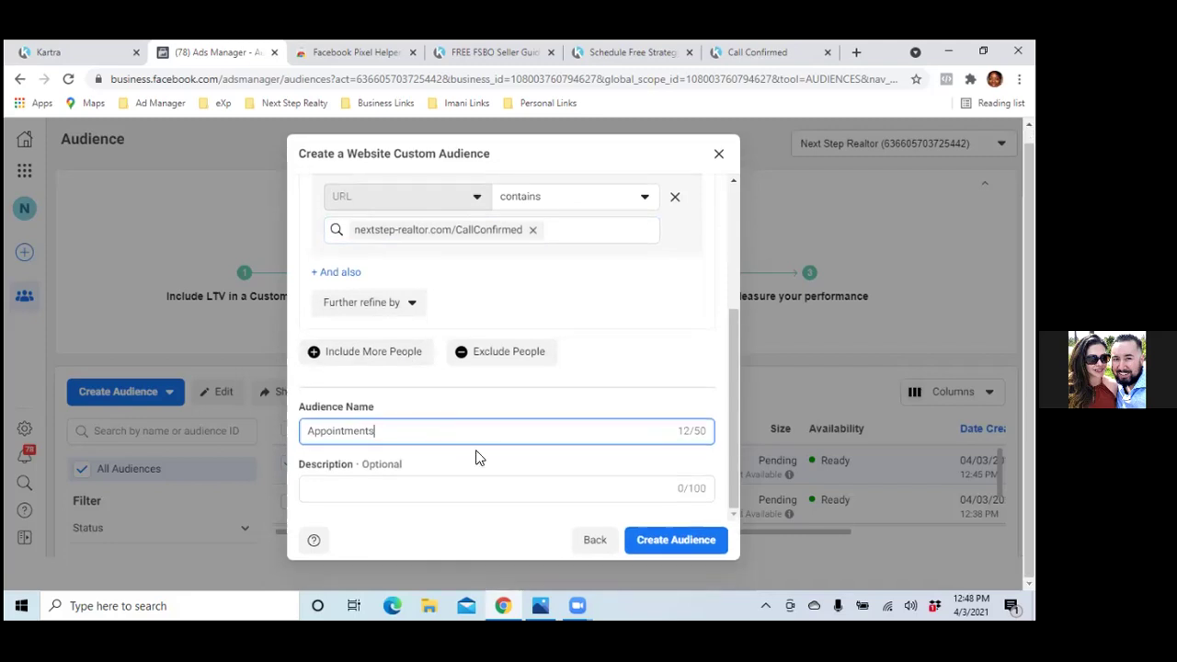
click(660, 543)
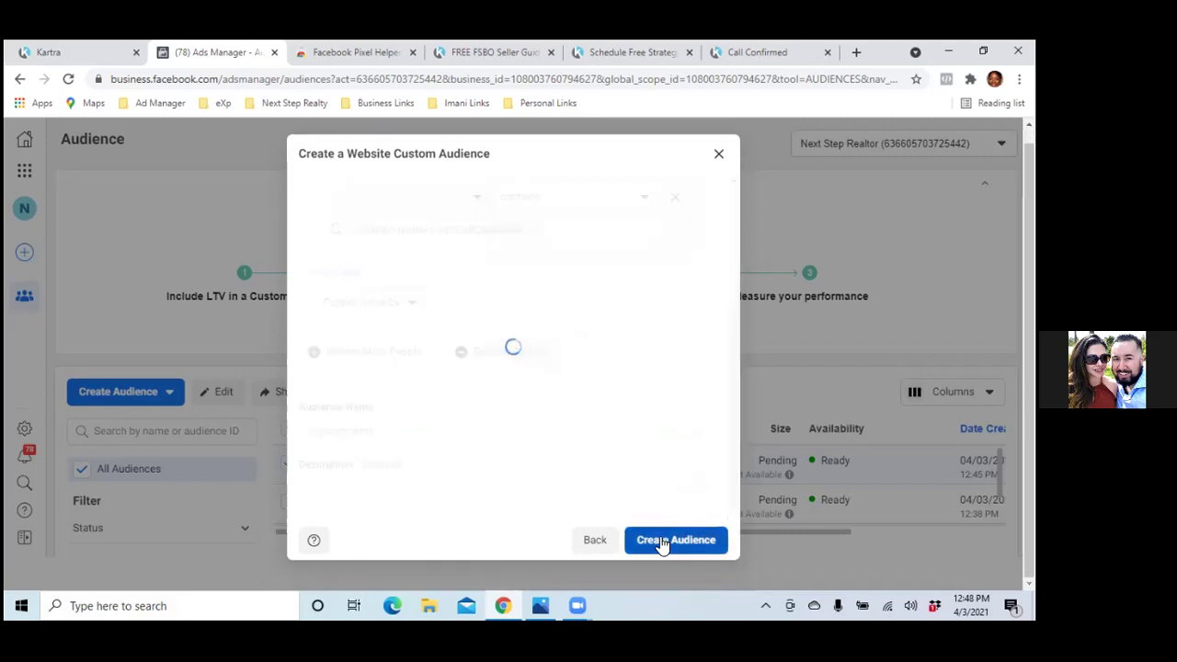
click(703, 554)
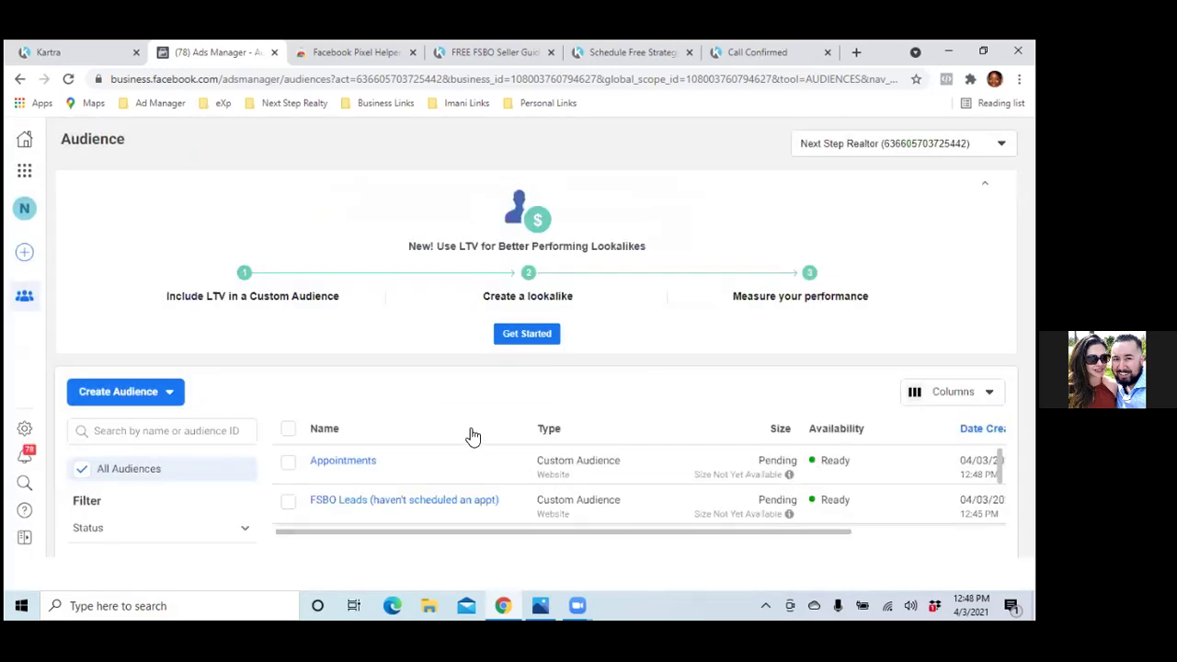
- Close the Call Confirmed and Facebook Pixel Helper pages in the browser
scroll(472, 434, down, 1)
click(826, 52)
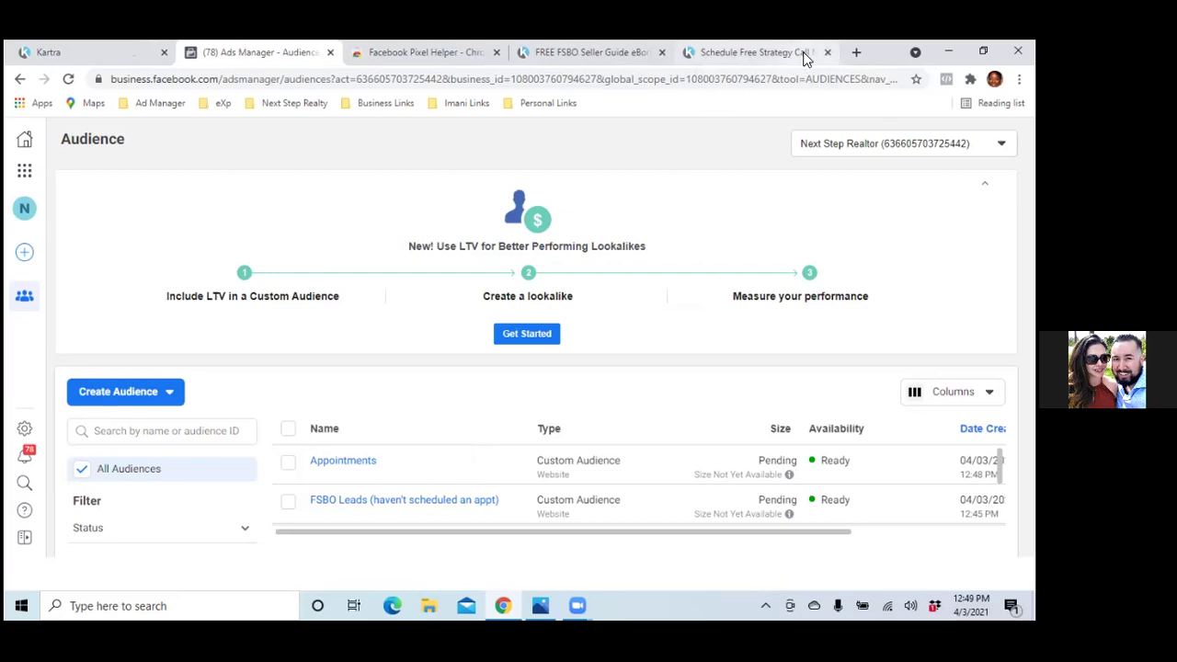
click(497, 53)
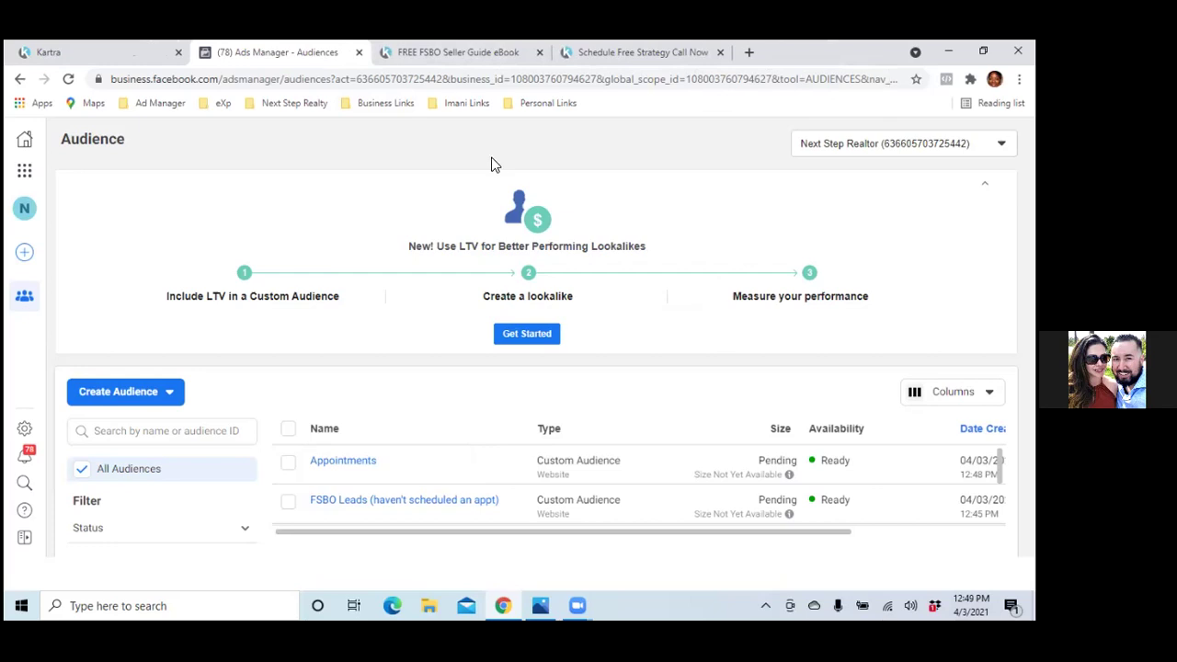
click(496, 52)
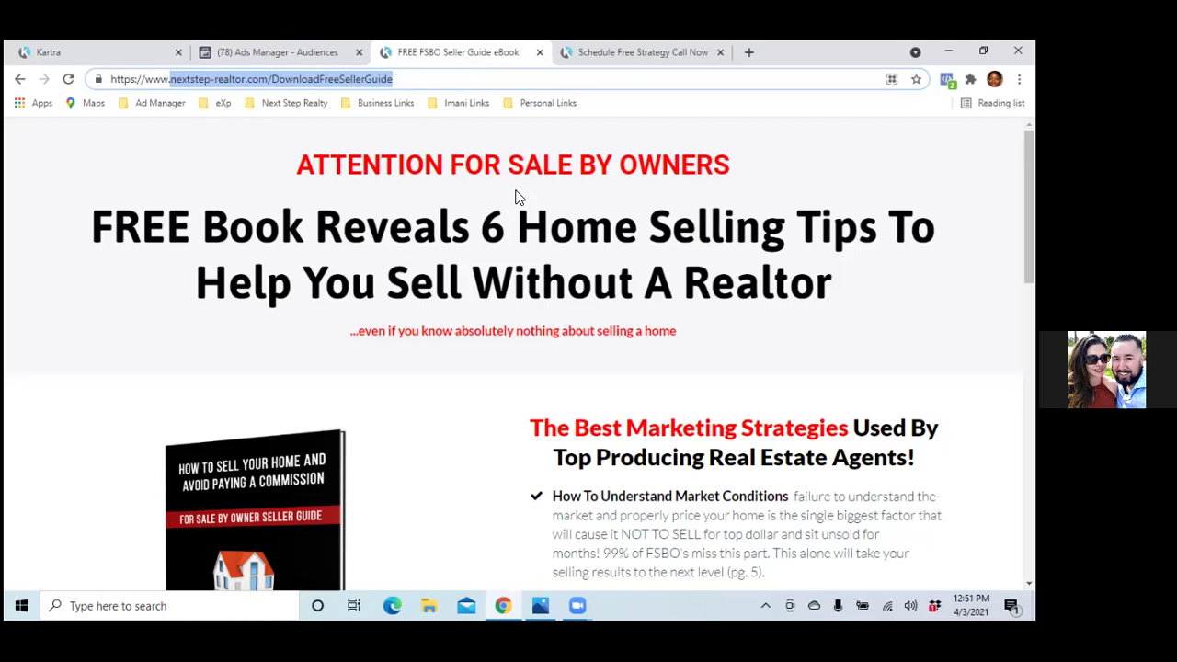
click(603, 49)
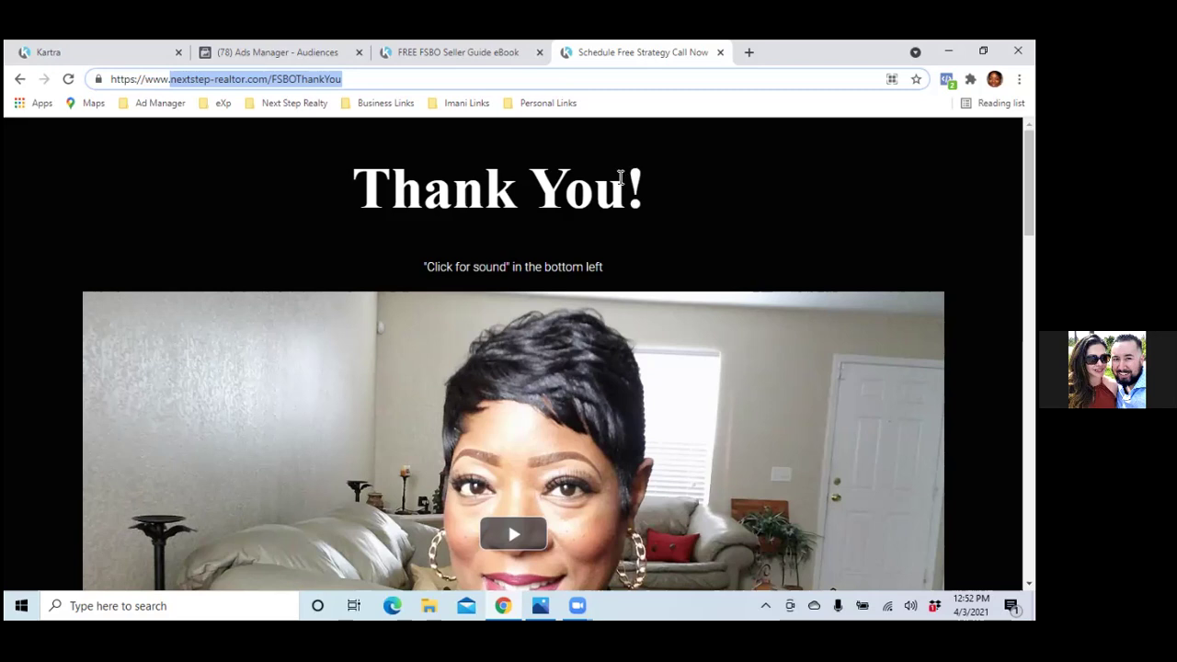
scroll(605, 198, down, 3)
scroll(605, 198, up, 3)
right_click(280, 80)
click(318, 163)
- Return to the Facebook Audiences page, go to Business Settings, and open Custom Conversions among the data sources
click(258, 51)
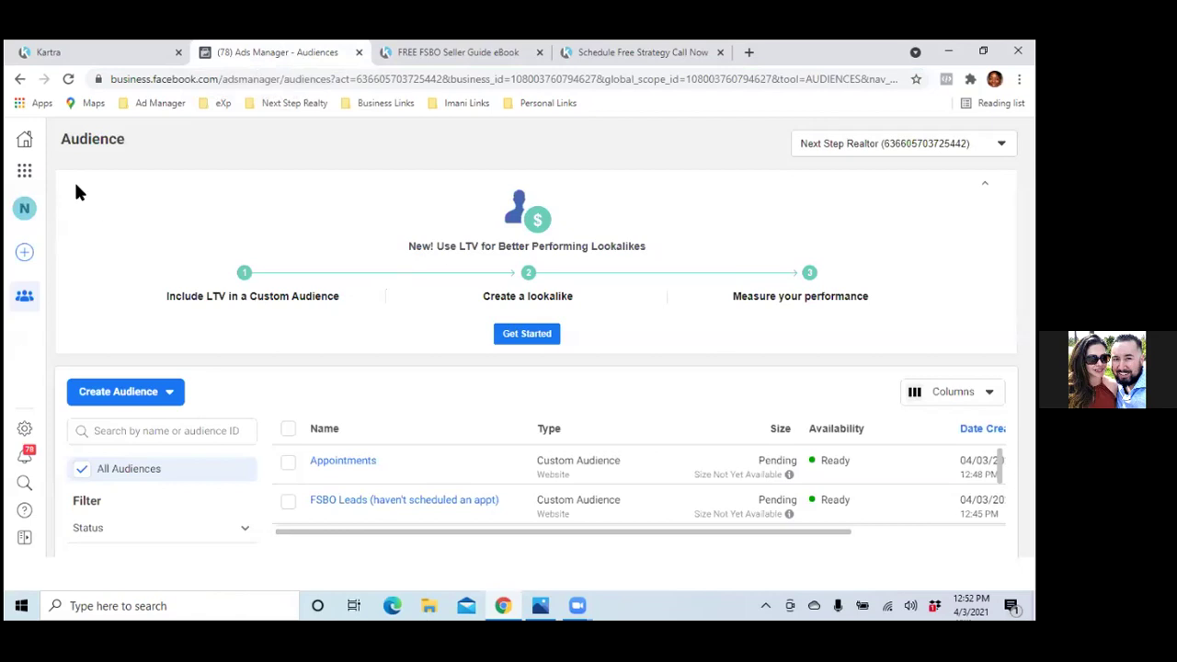
click(25, 175)
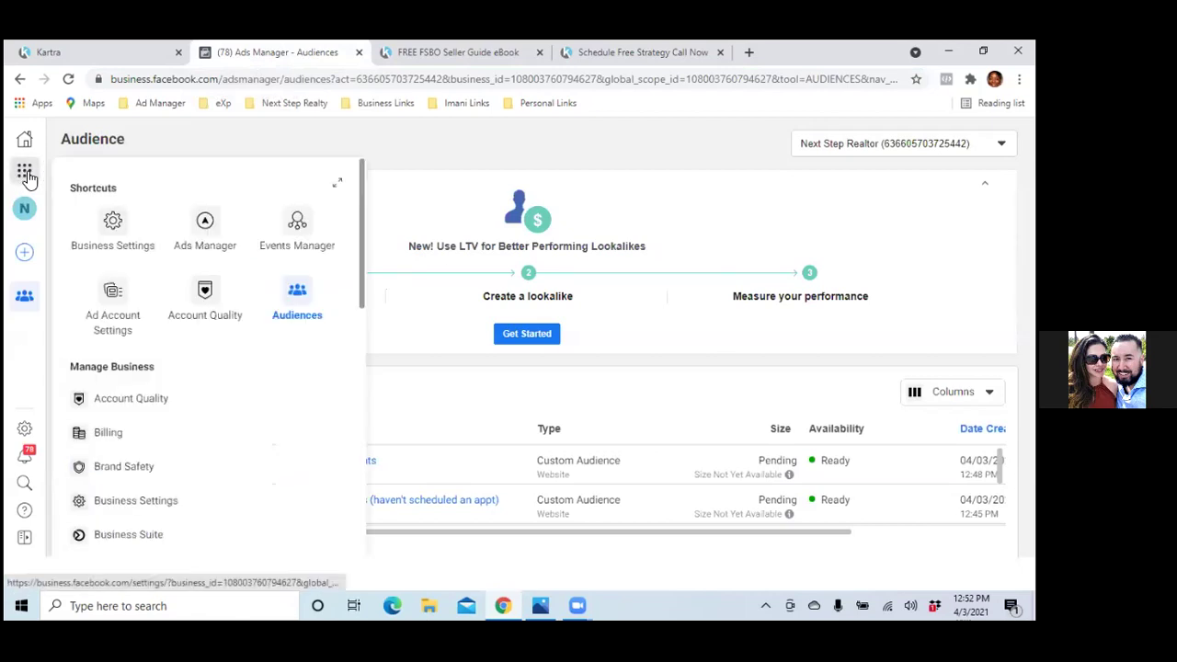
click(101, 246)
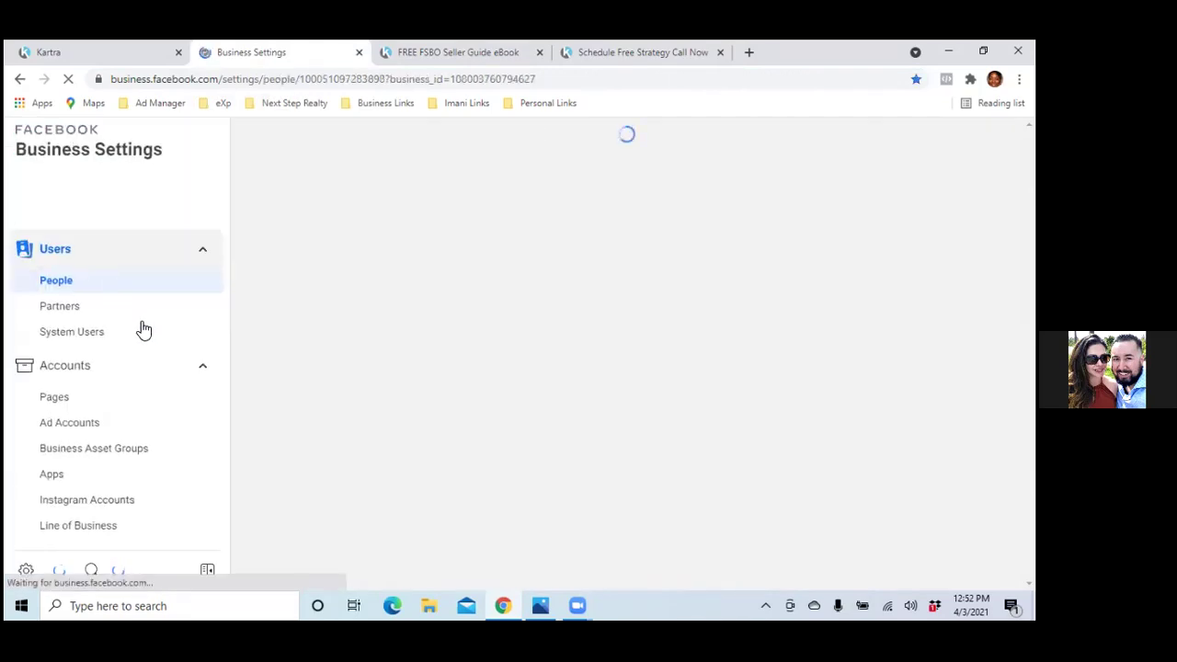
scroll(143, 328, down, 2)
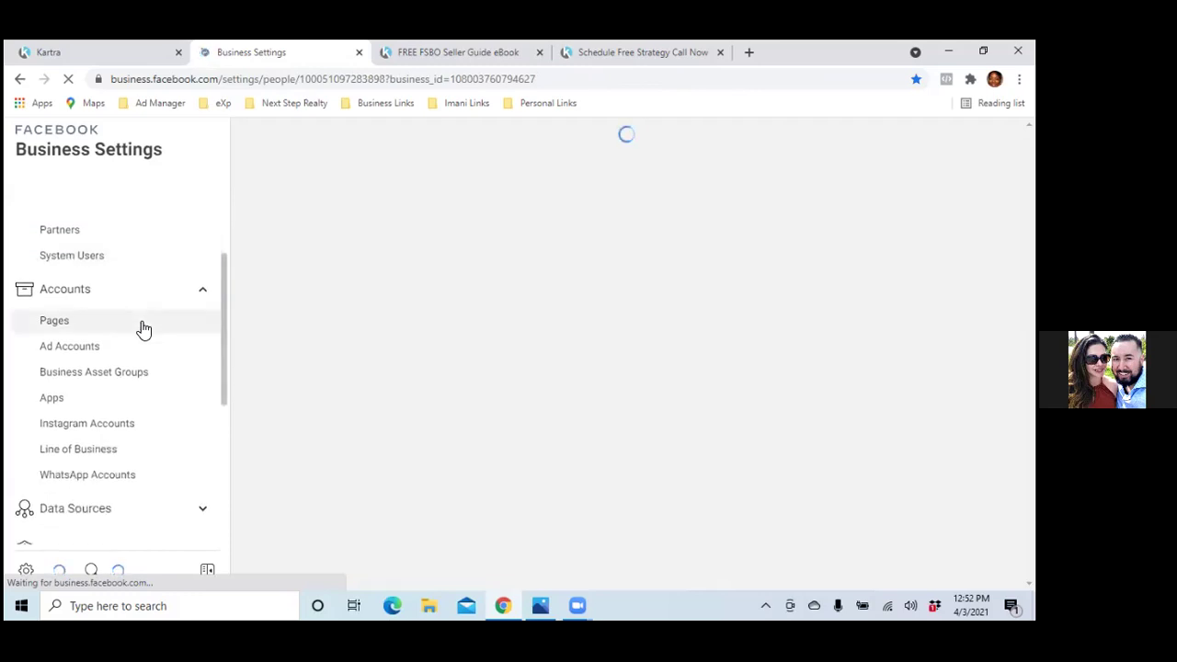
scroll(142, 328, down, 3)
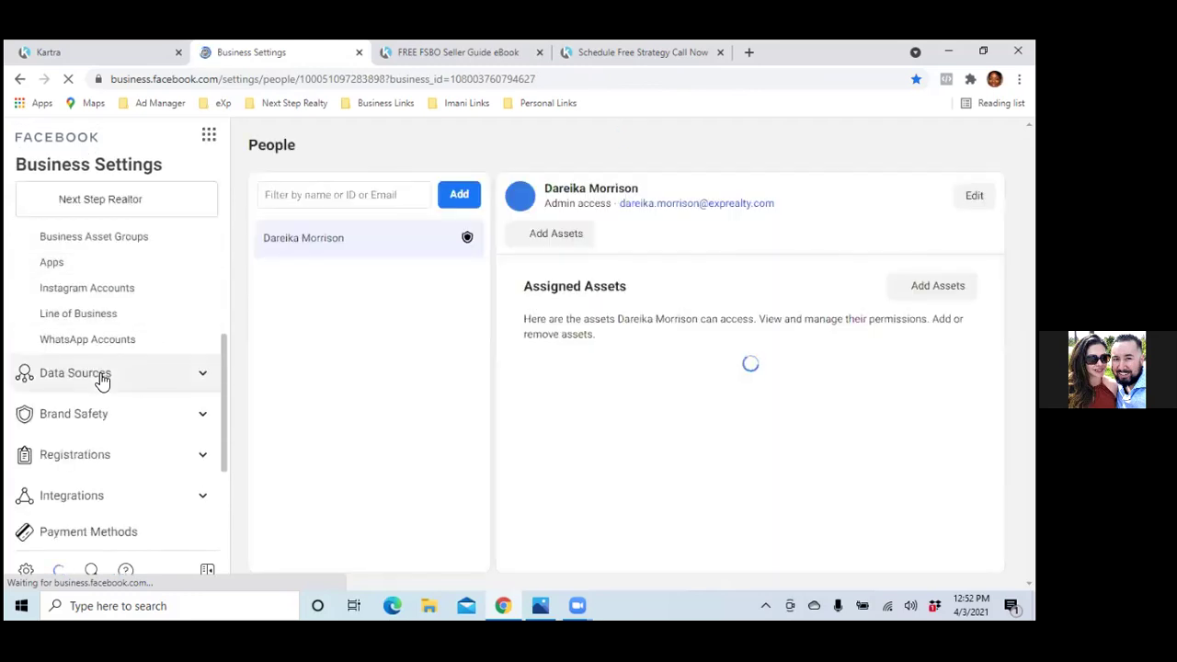
click(98, 377)
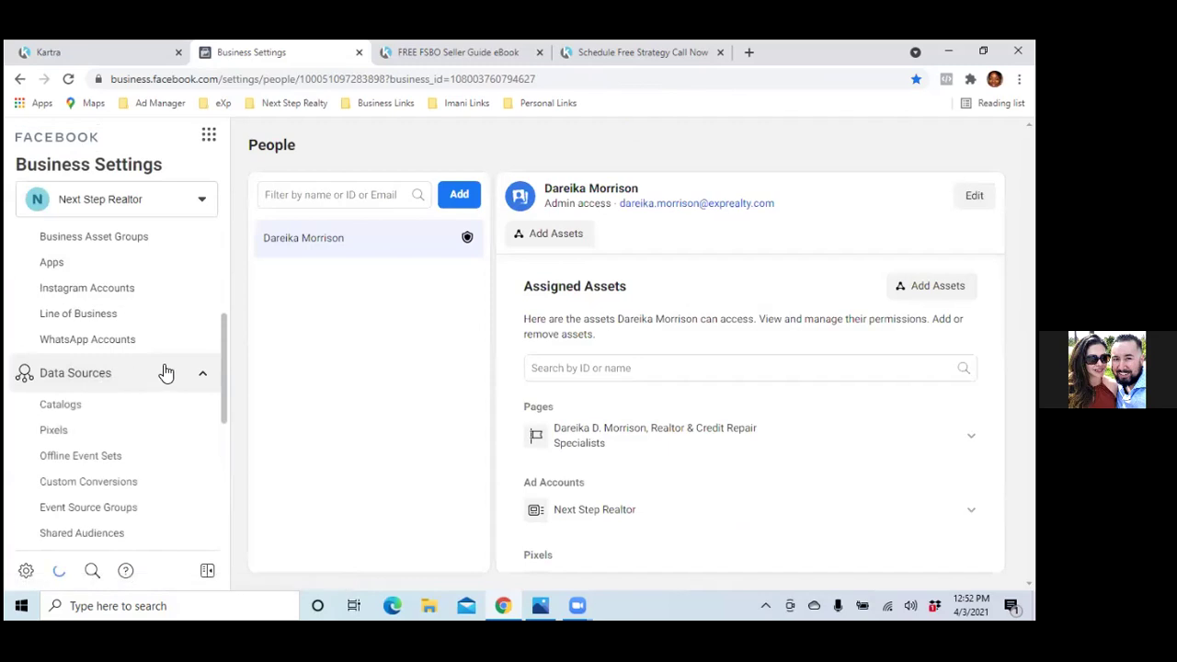
click(117, 488)
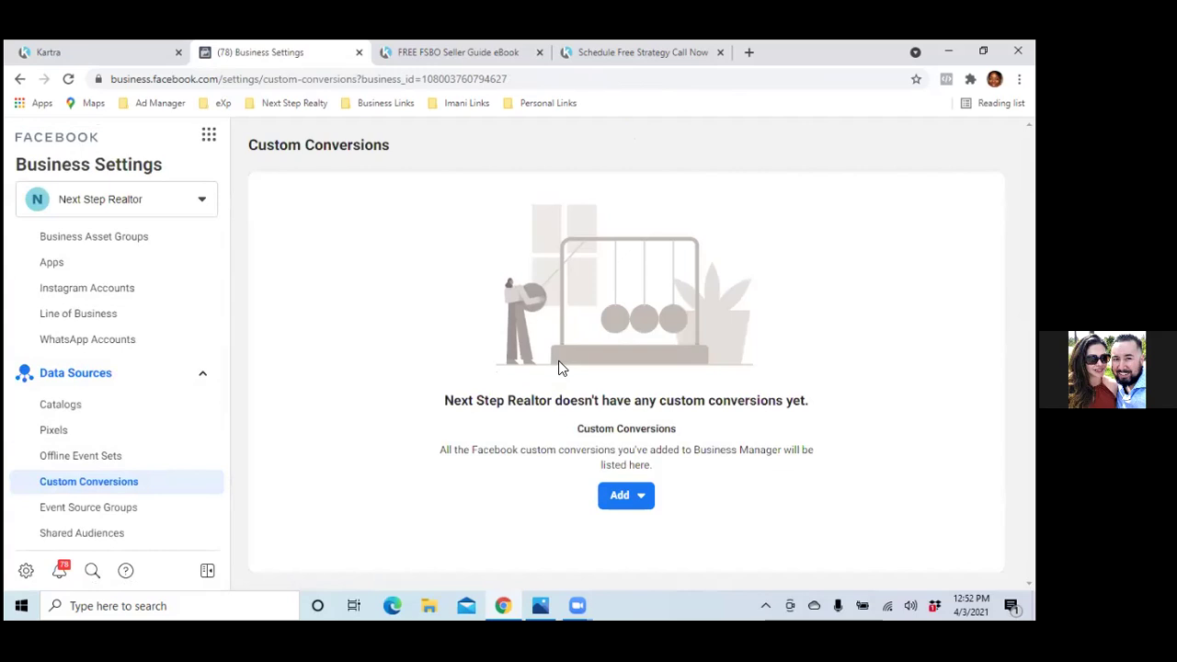
- Start creating a new custom conversion for the business and name it "FSBO Leads"
click(624, 507)
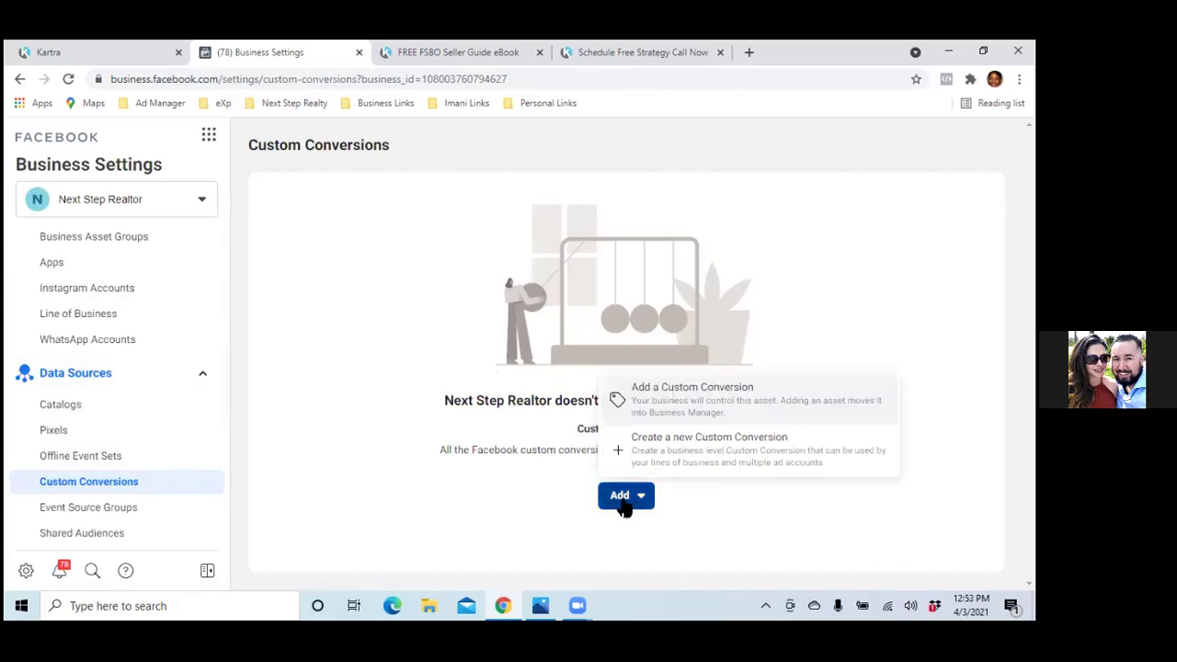
click(642, 452)
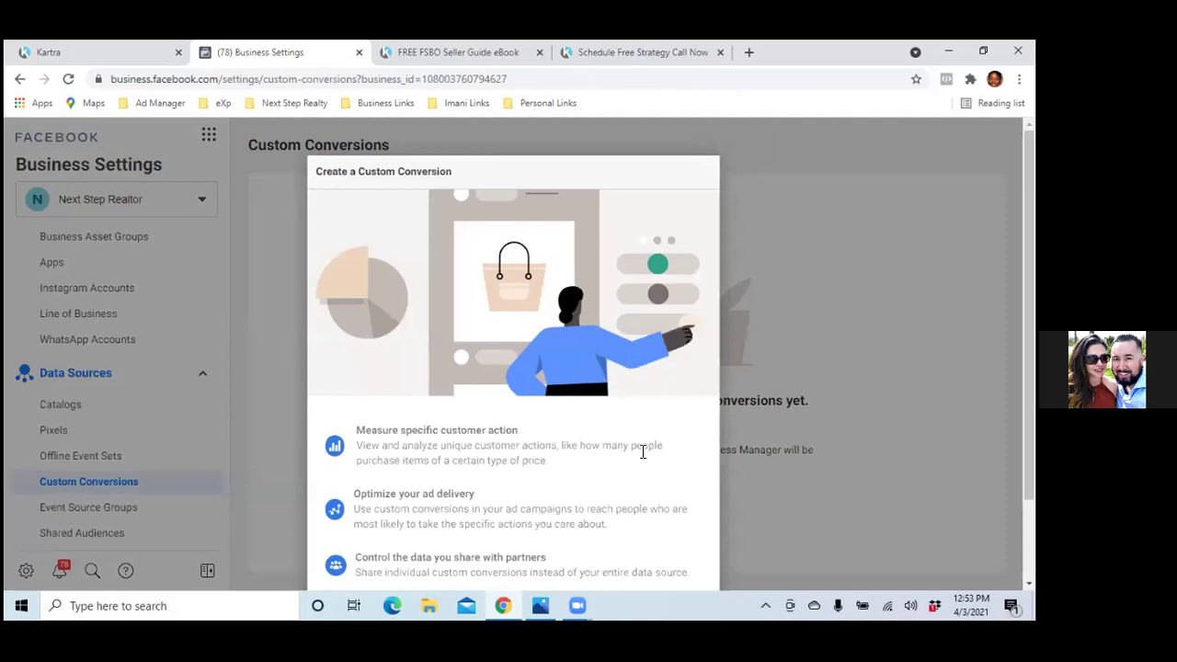
scroll(640, 452, down, 2)
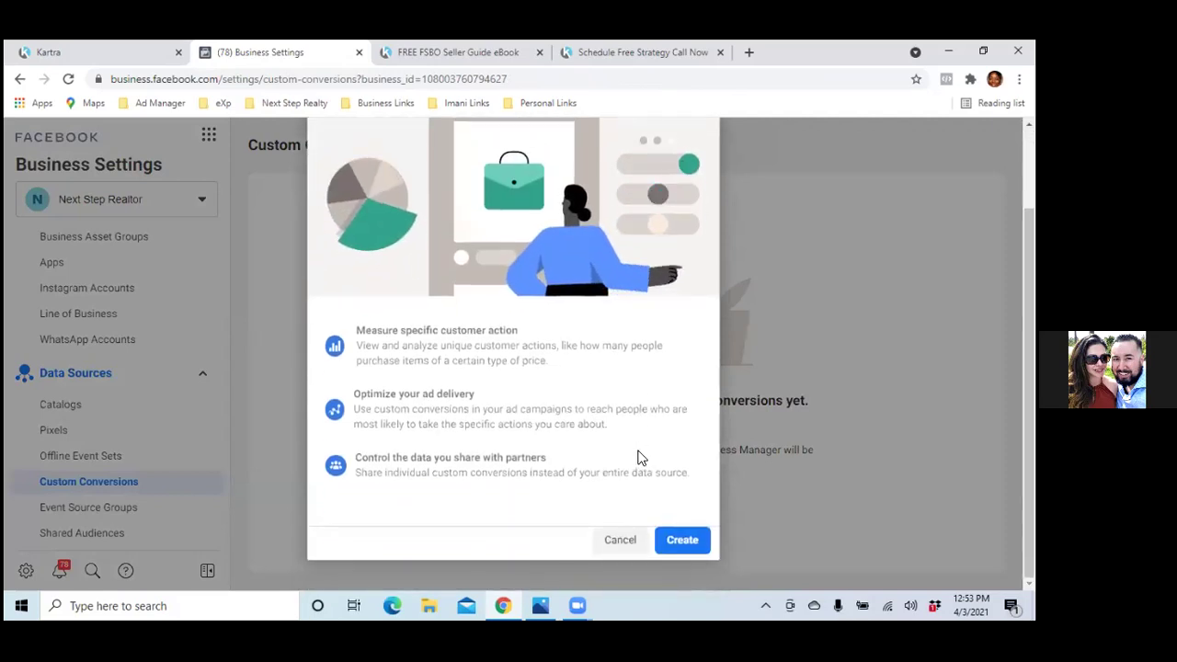
click(686, 540)
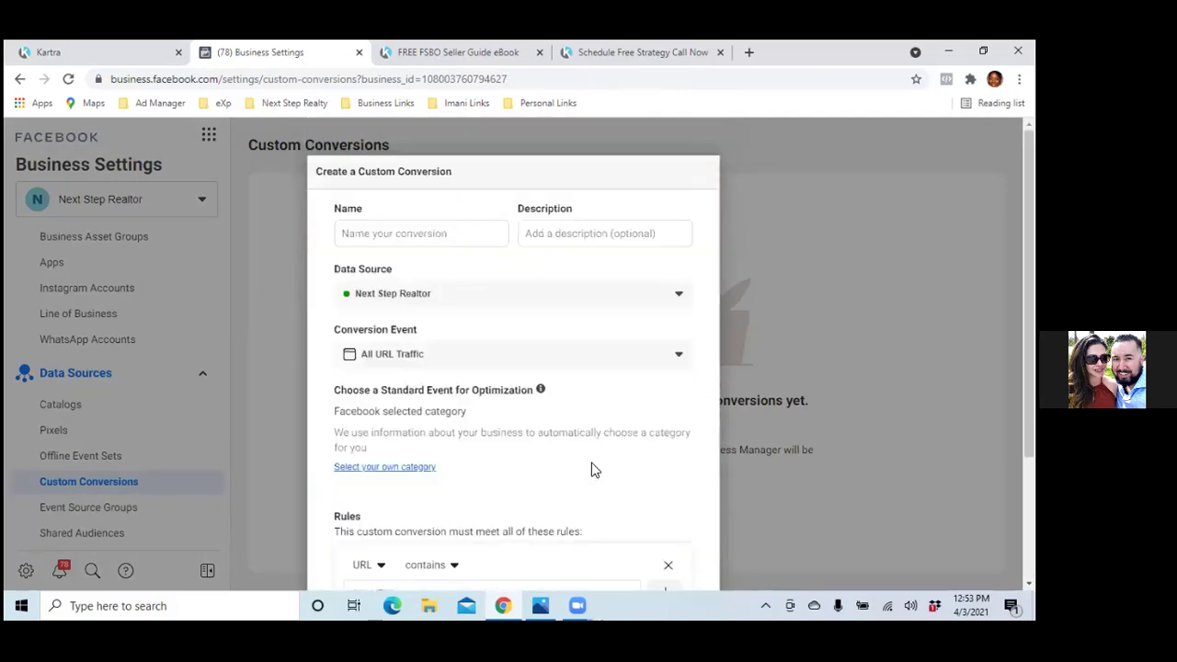
click(448, 233)
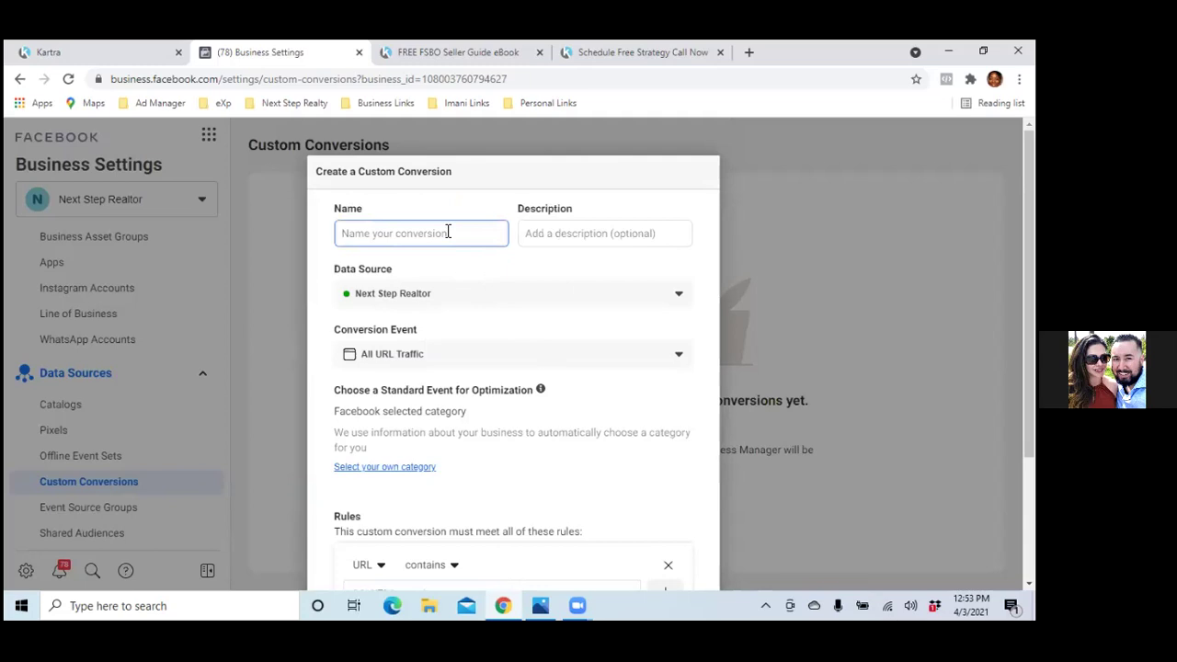
text(FSBO Leads)
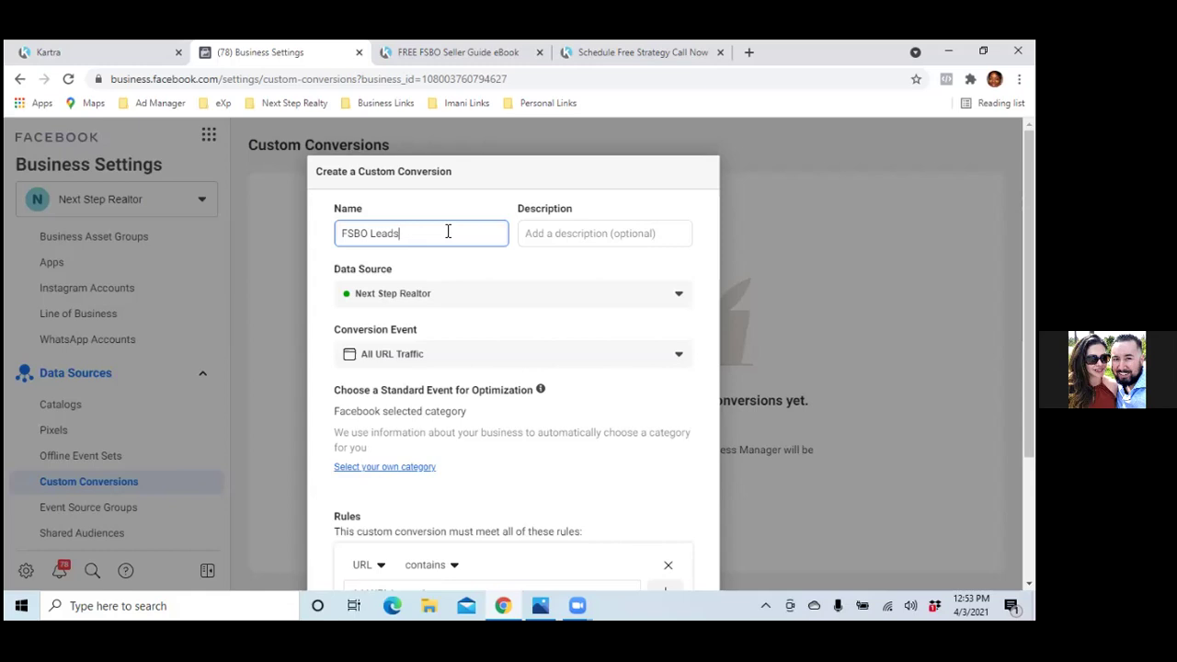
- Choose an own category for the FSBO Leads conversion, setting its standard event for optimization to Lead
scroll(457, 292, down, 1)
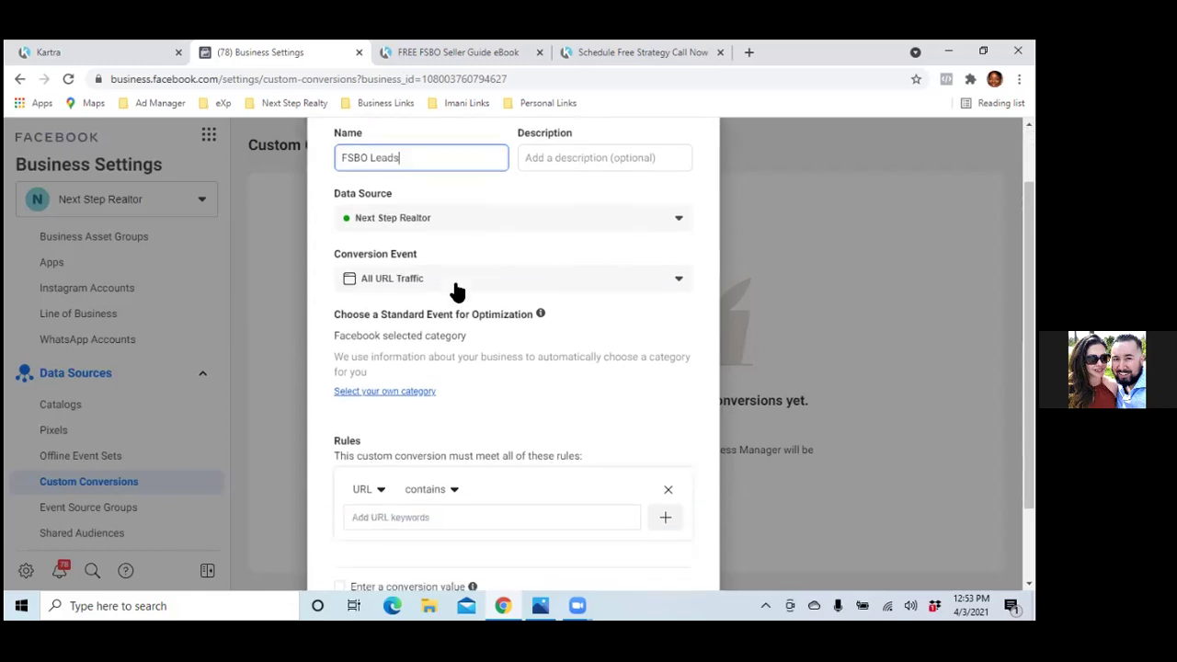
click(412, 391)
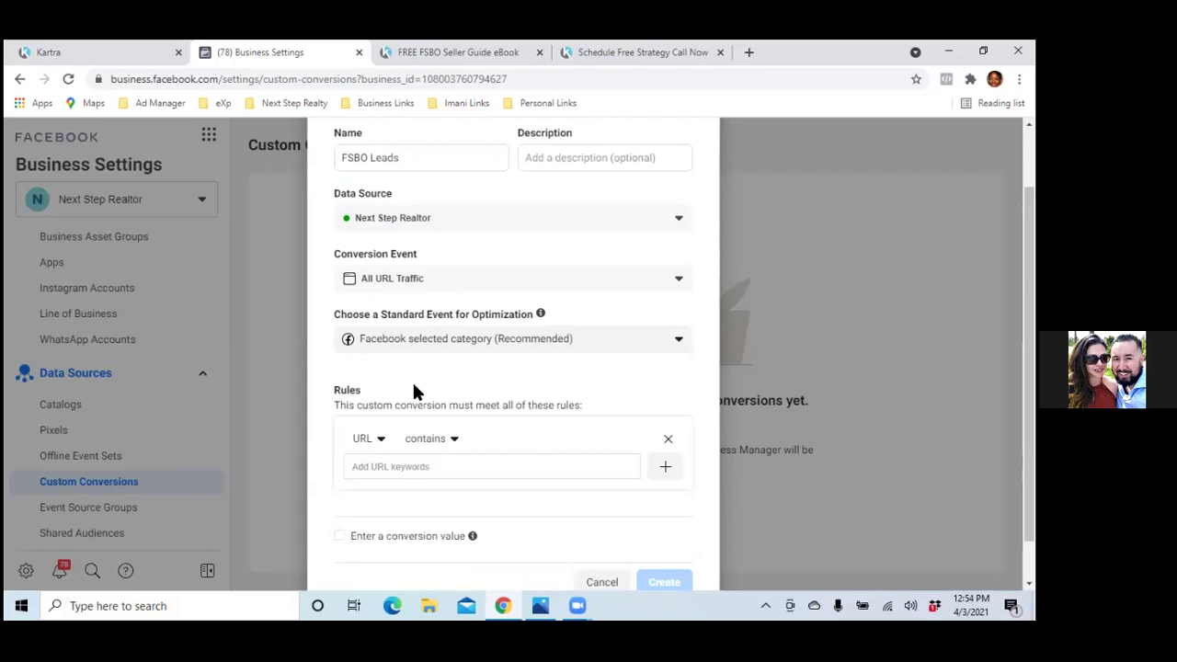
click(526, 341)
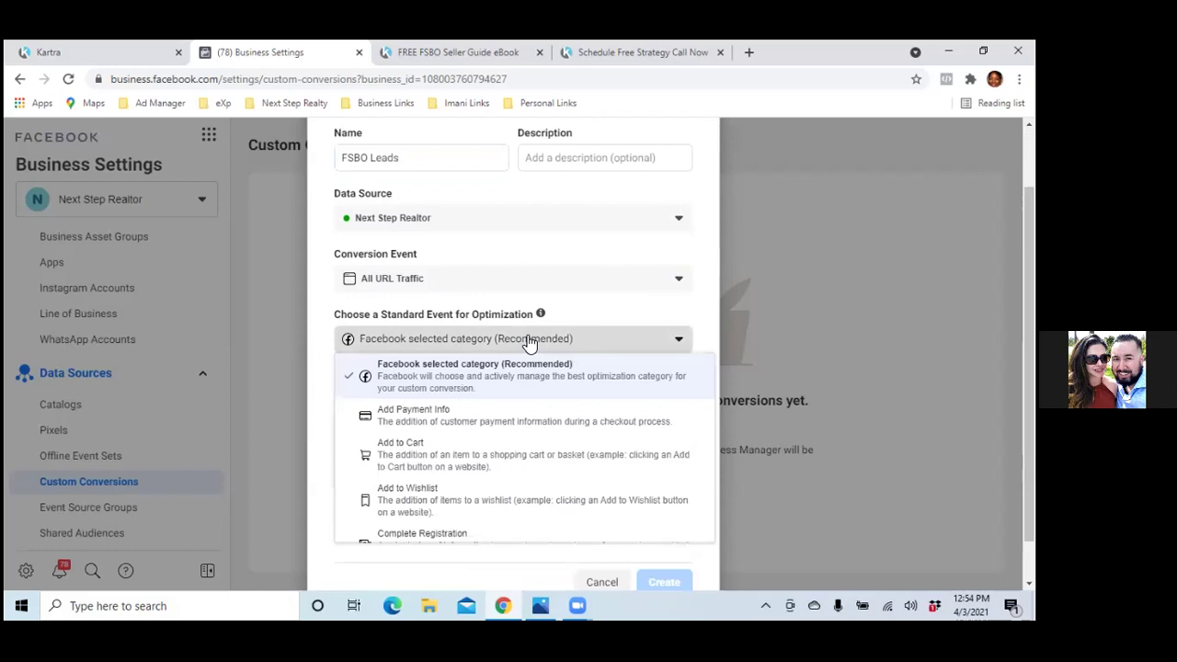
scroll(525, 399, down, 3)
scroll(525, 399, down, 5)
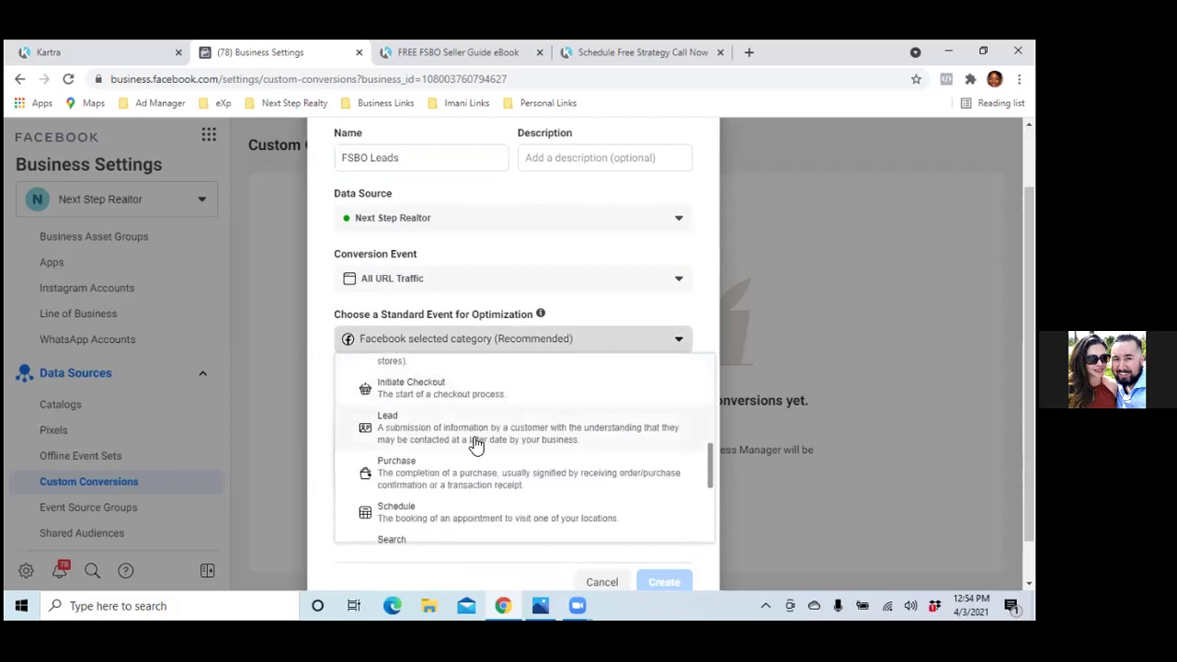
click(476, 443)
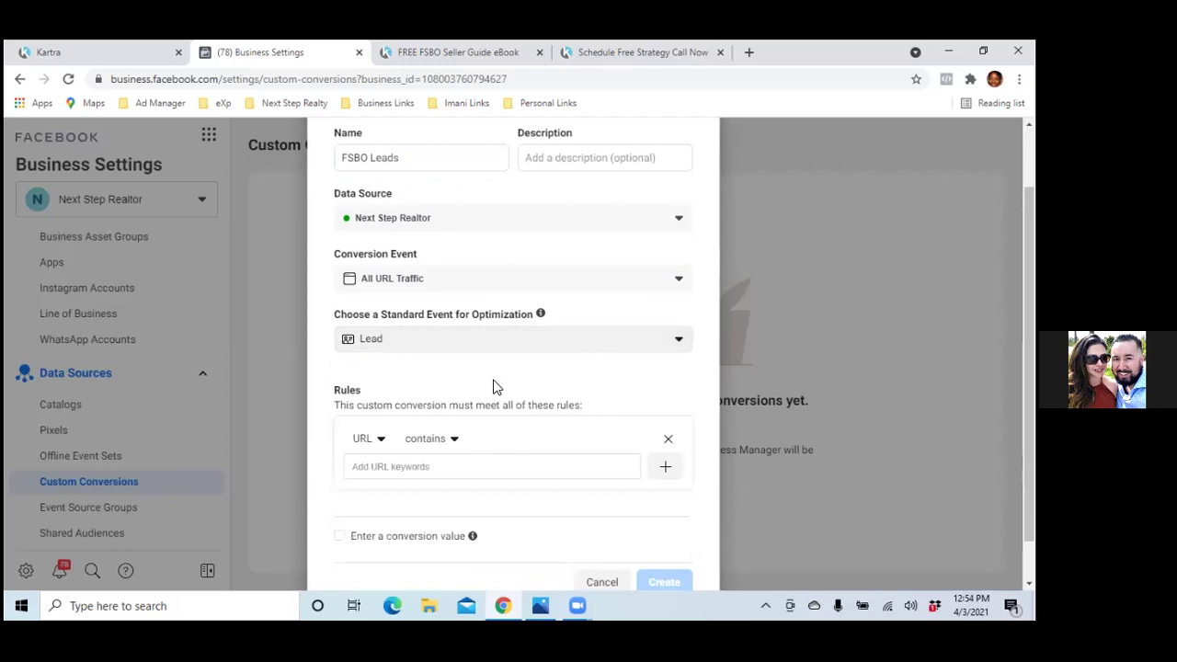
- Add the URL contains rule nextstep-realtor.com/FSBOThankYou, create the custom conversion, and finish the dialog
scroll(493, 384, down, 1)
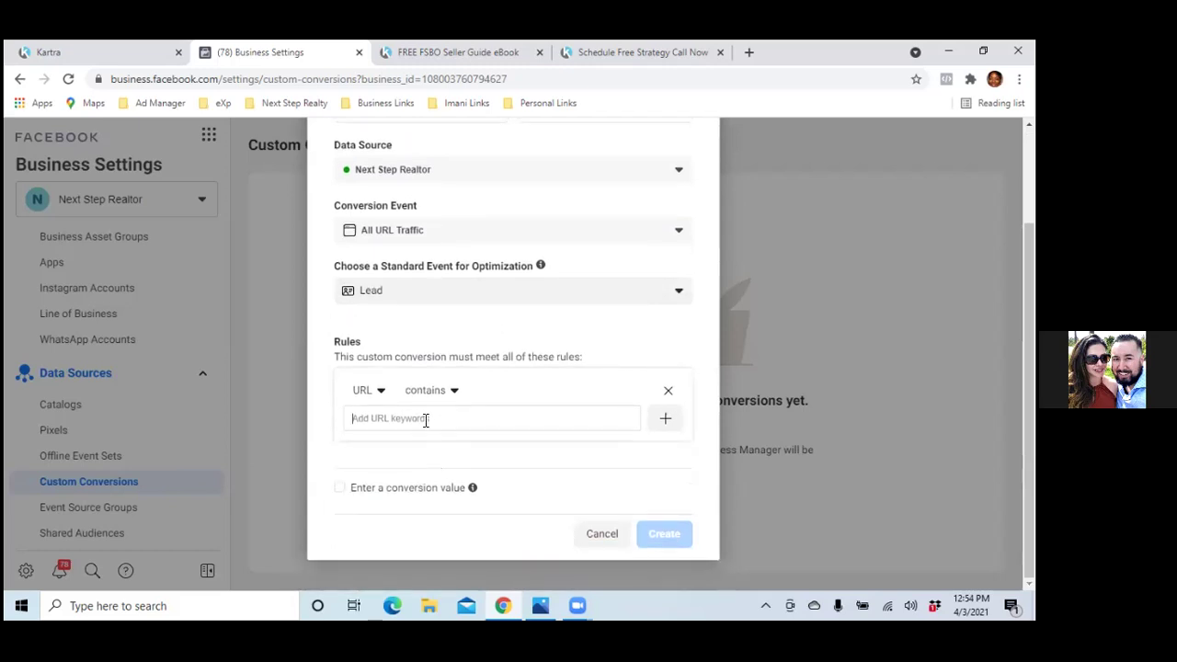
right_click(424, 419)
click(462, 299)
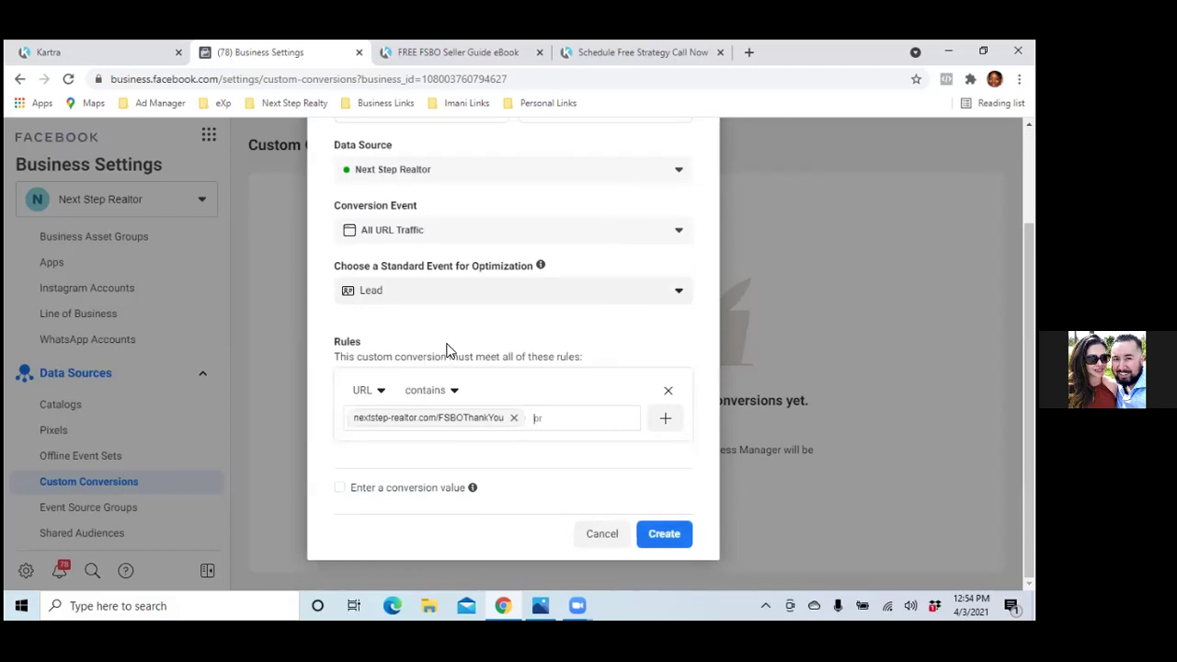
click(660, 542)
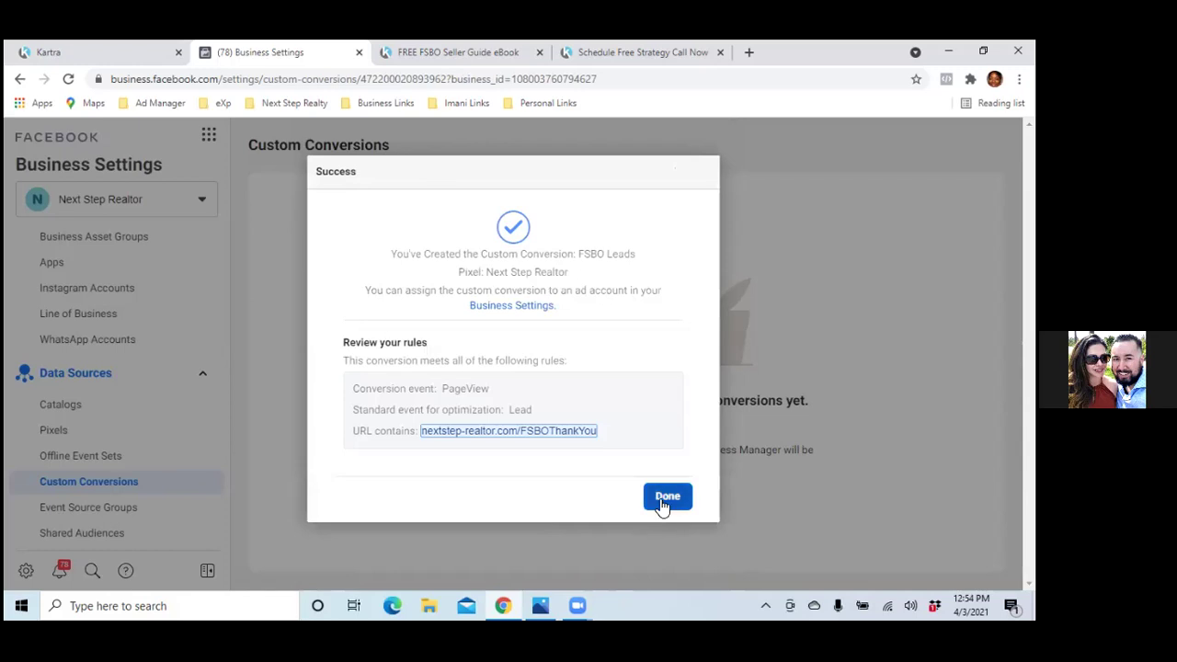
click(662, 501)
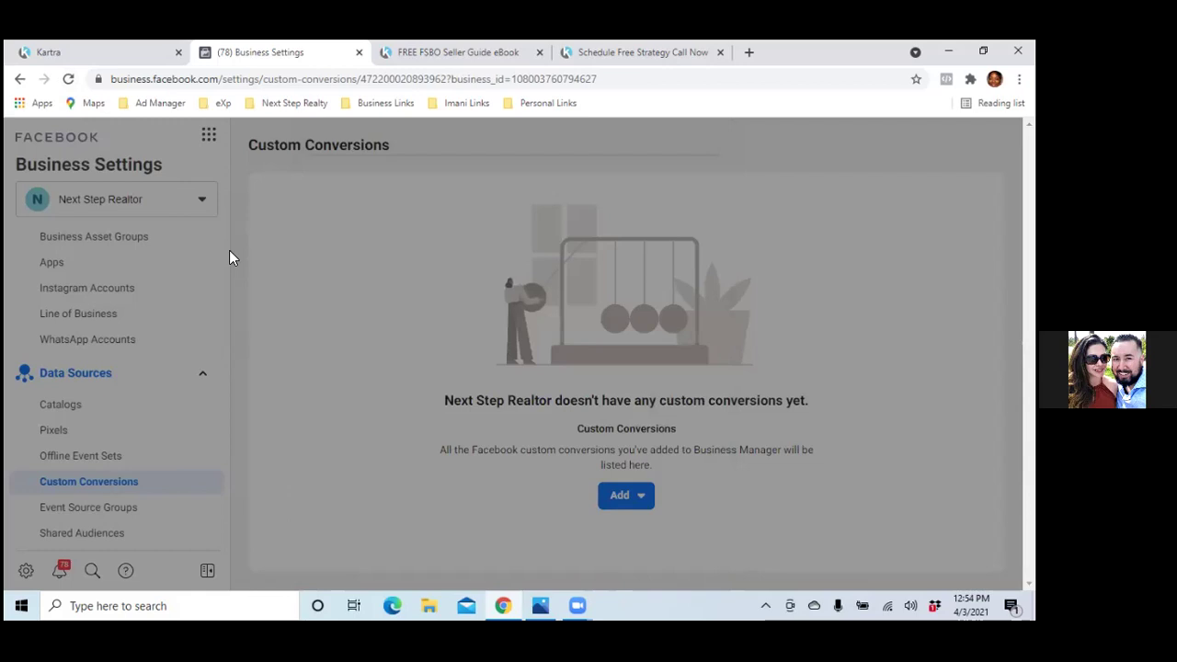
- Reload the Custom Conversions page and add the Next Step Realtor ad account as an asset of FSBO Leads
click(66, 79)
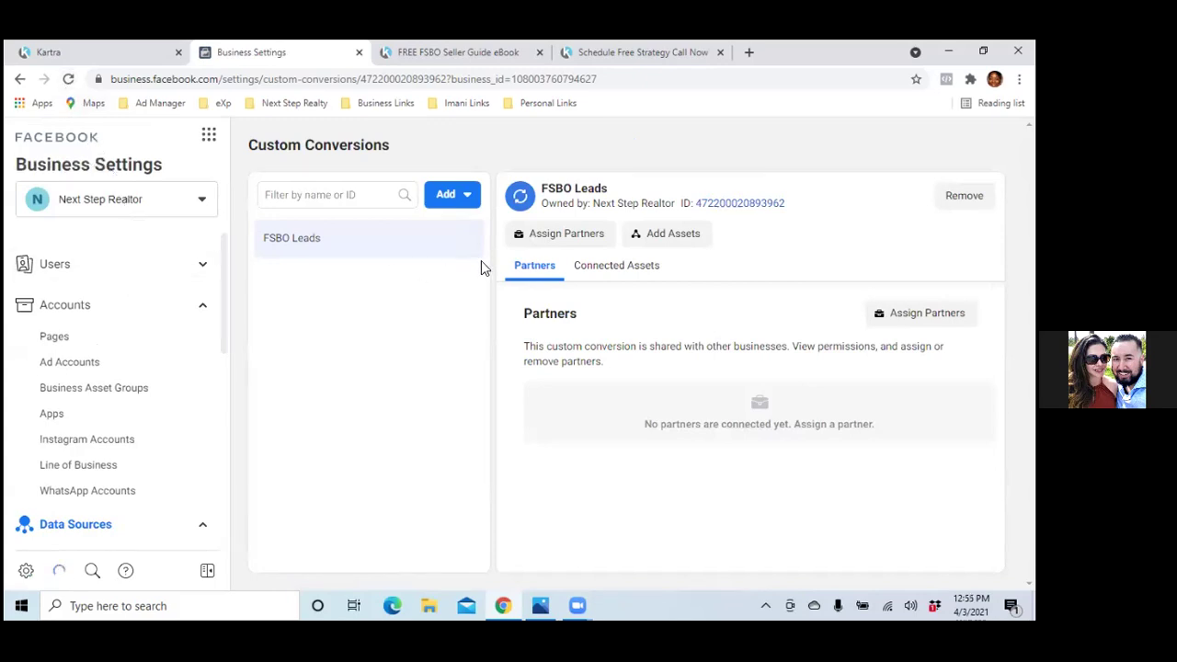
click(675, 236)
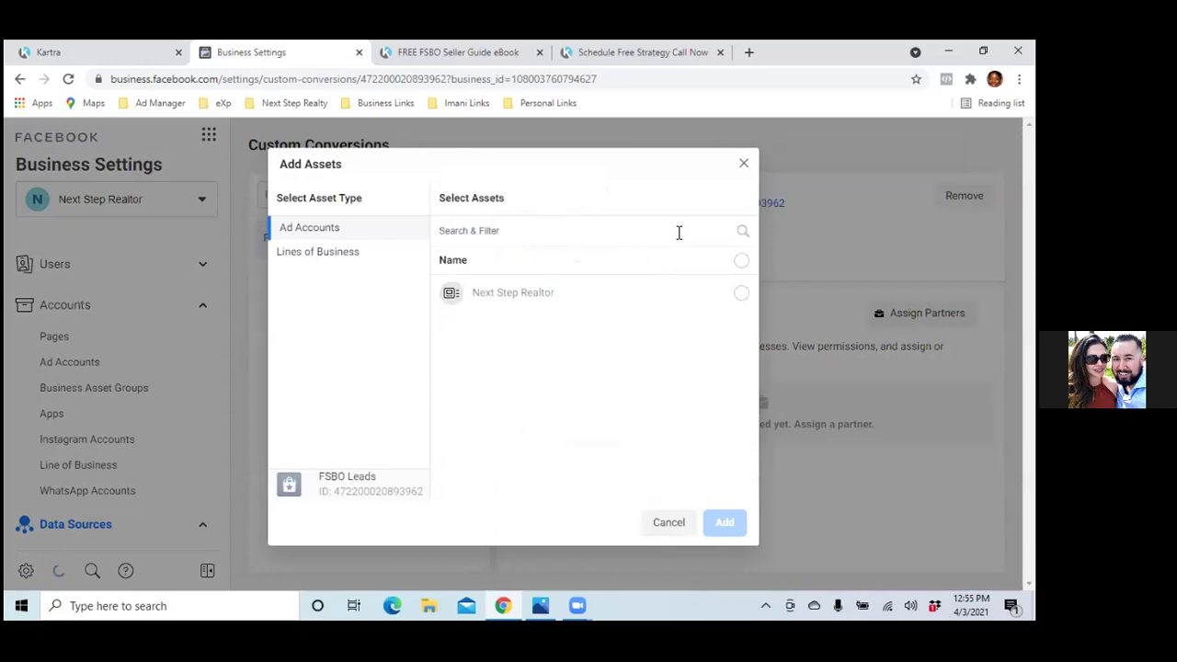
click(741, 292)
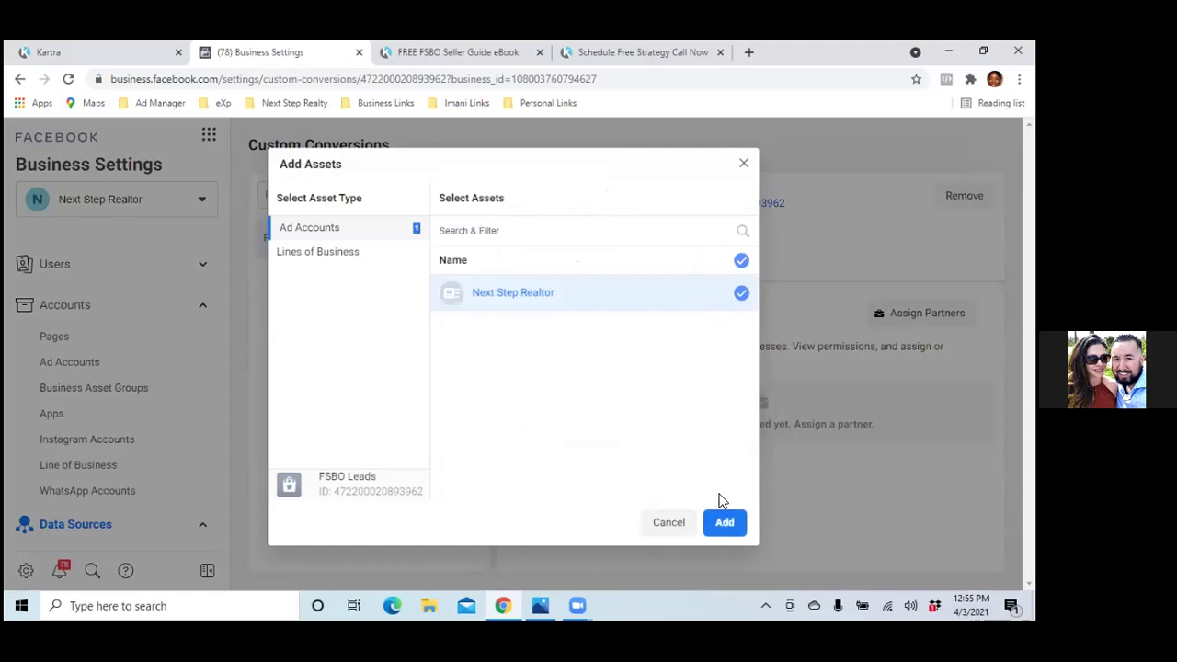
click(721, 529)
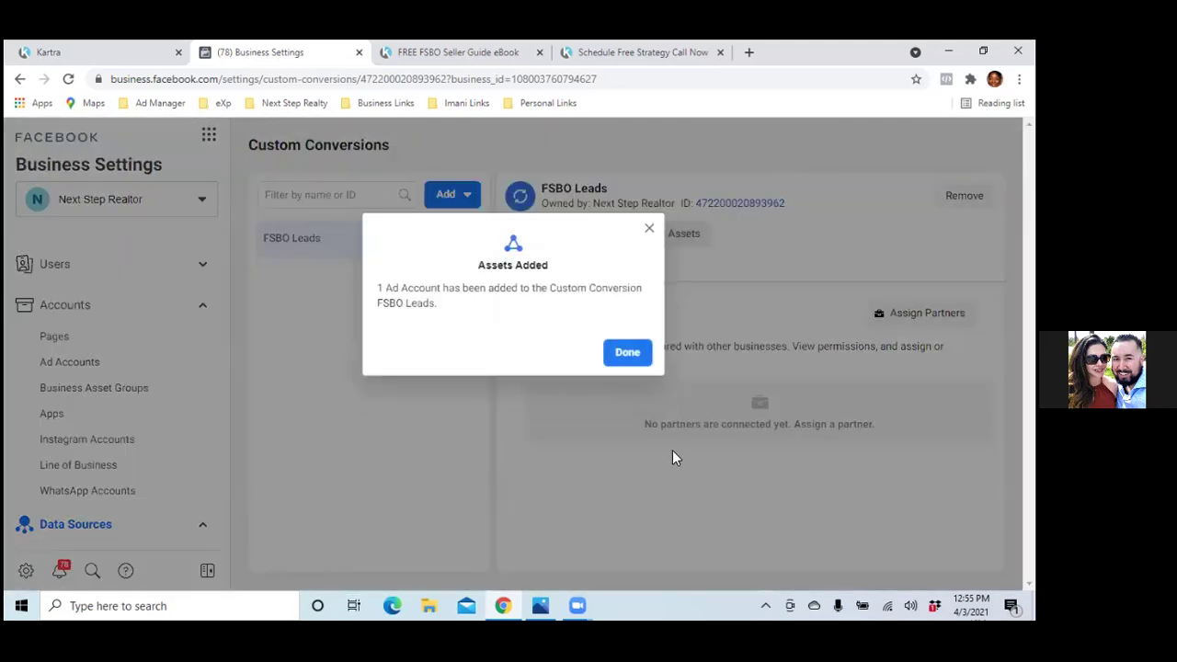
click(627, 355)
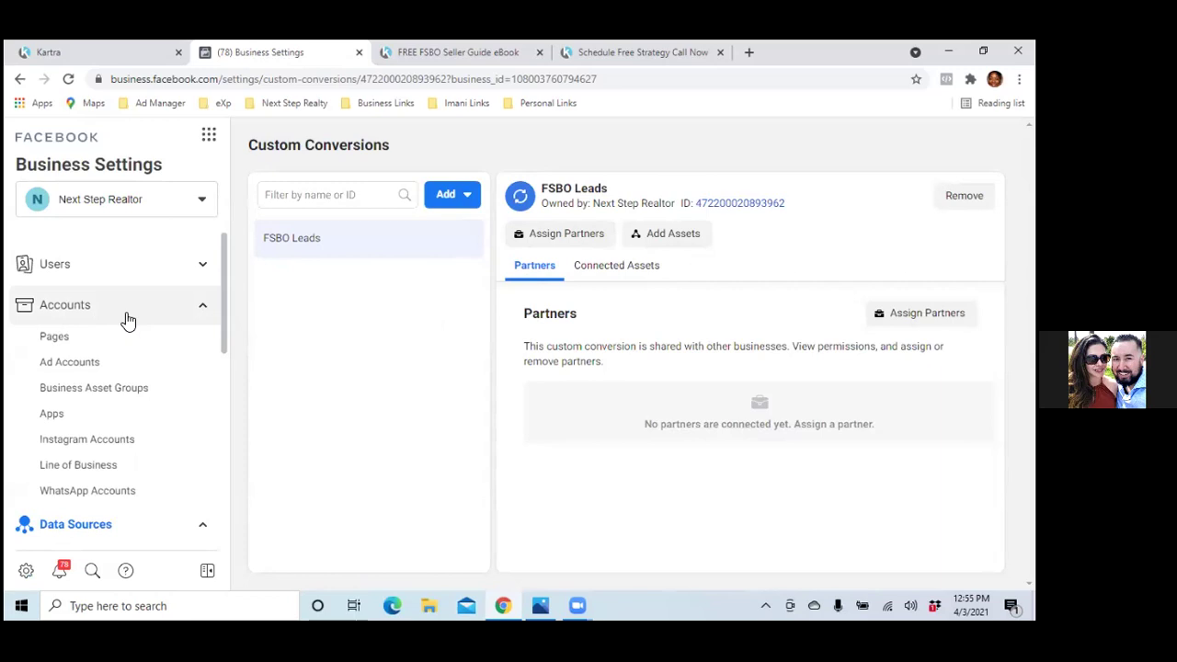
- Check Ad Accounts, go to the Next Step Realtor pixel, and add the Next Step Realtor ad account to its assets
click(93, 367)
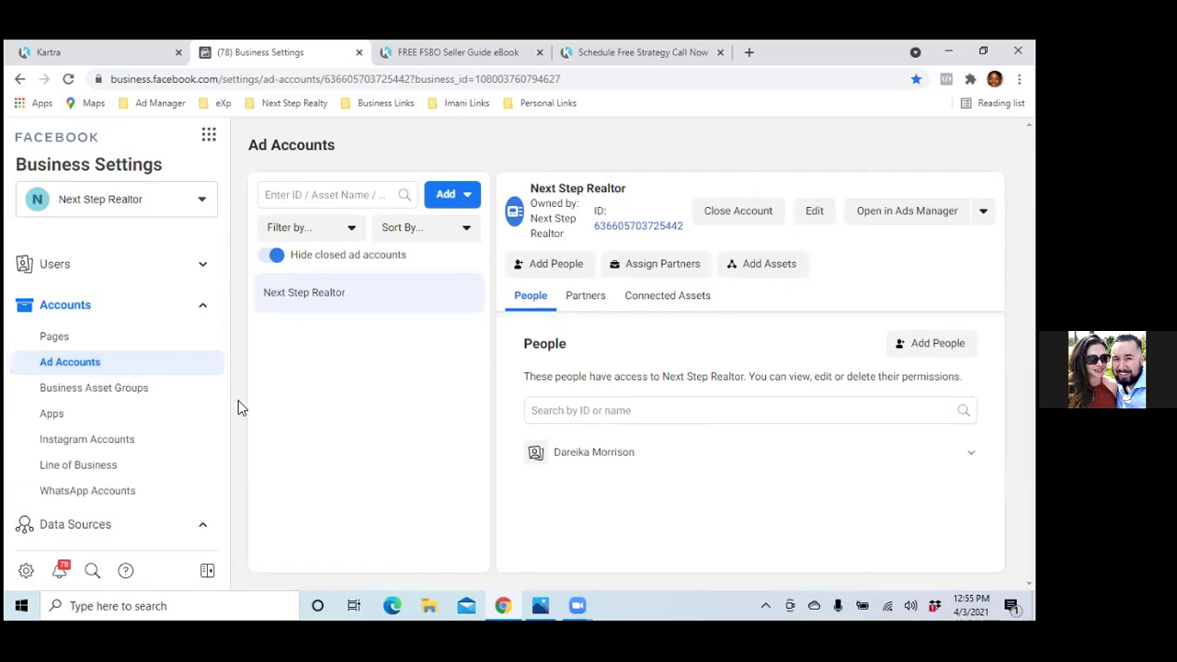
scroll(195, 398, down, 3)
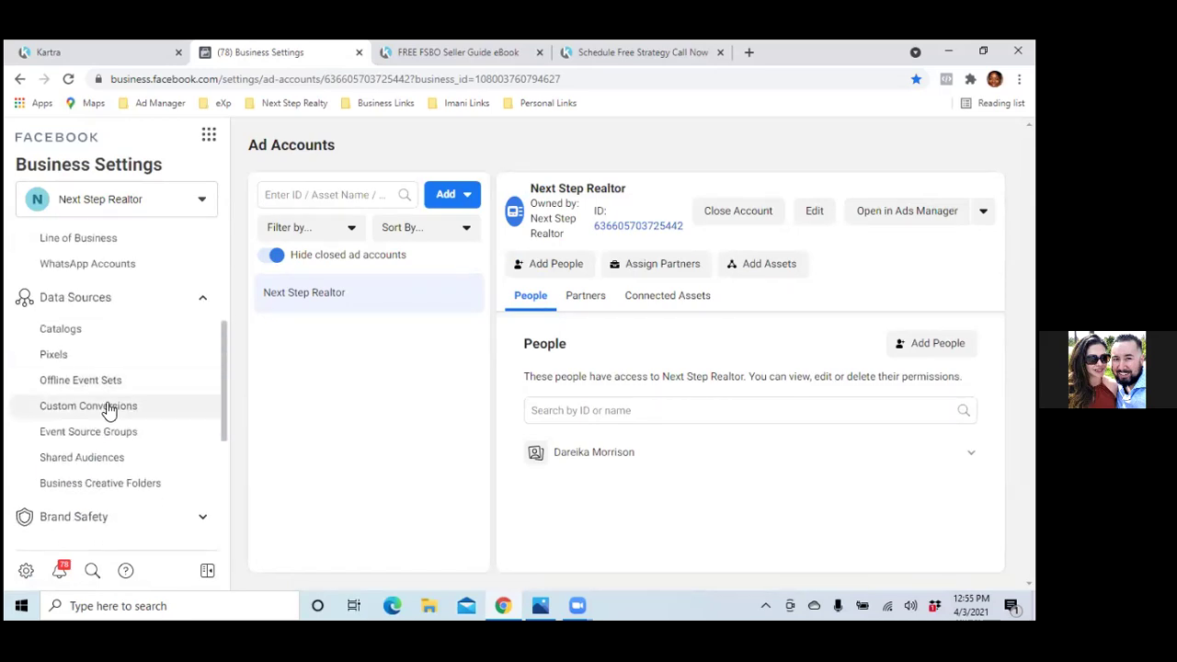
click(89, 356)
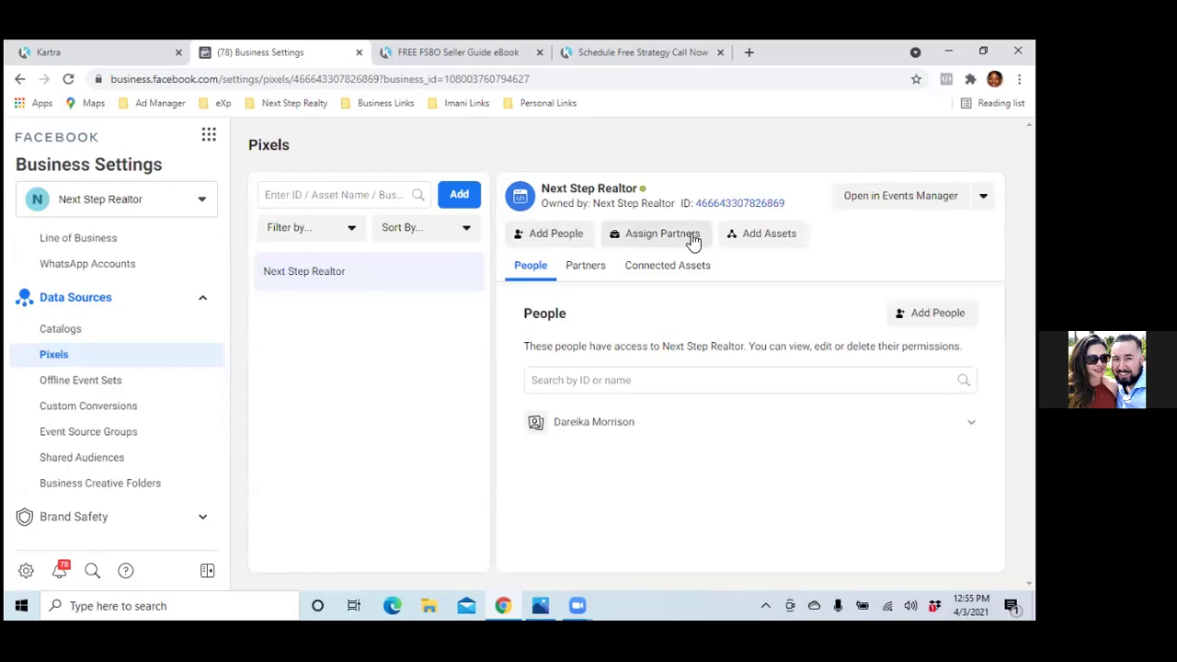
click(756, 234)
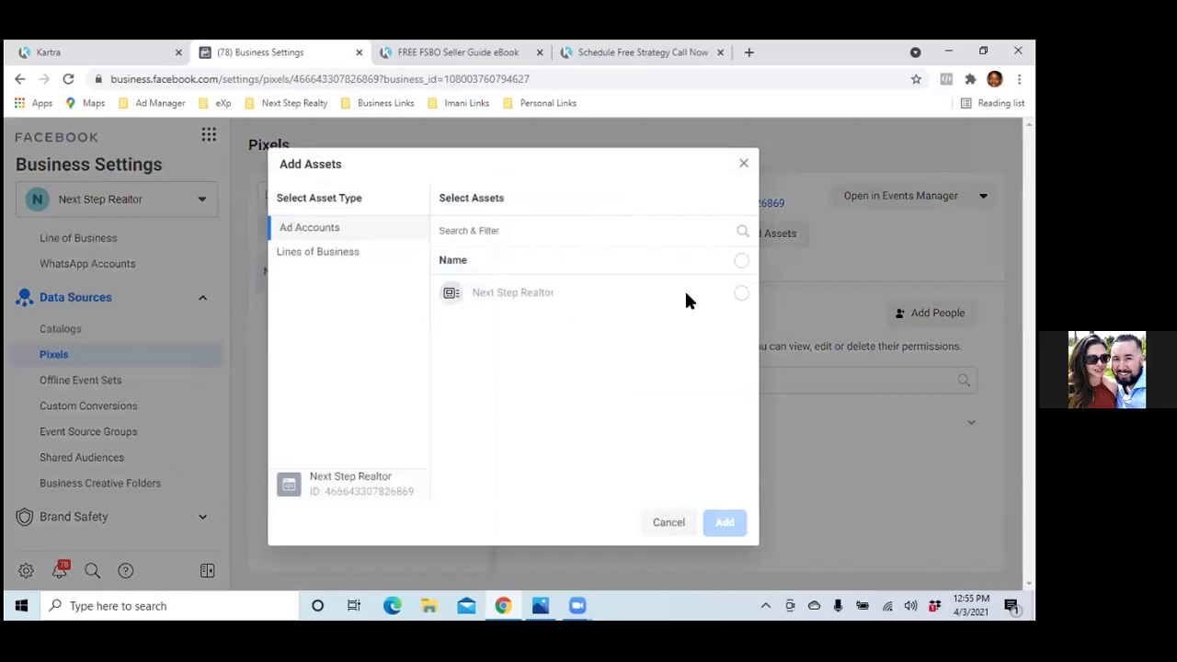
click(740, 293)
click(722, 526)
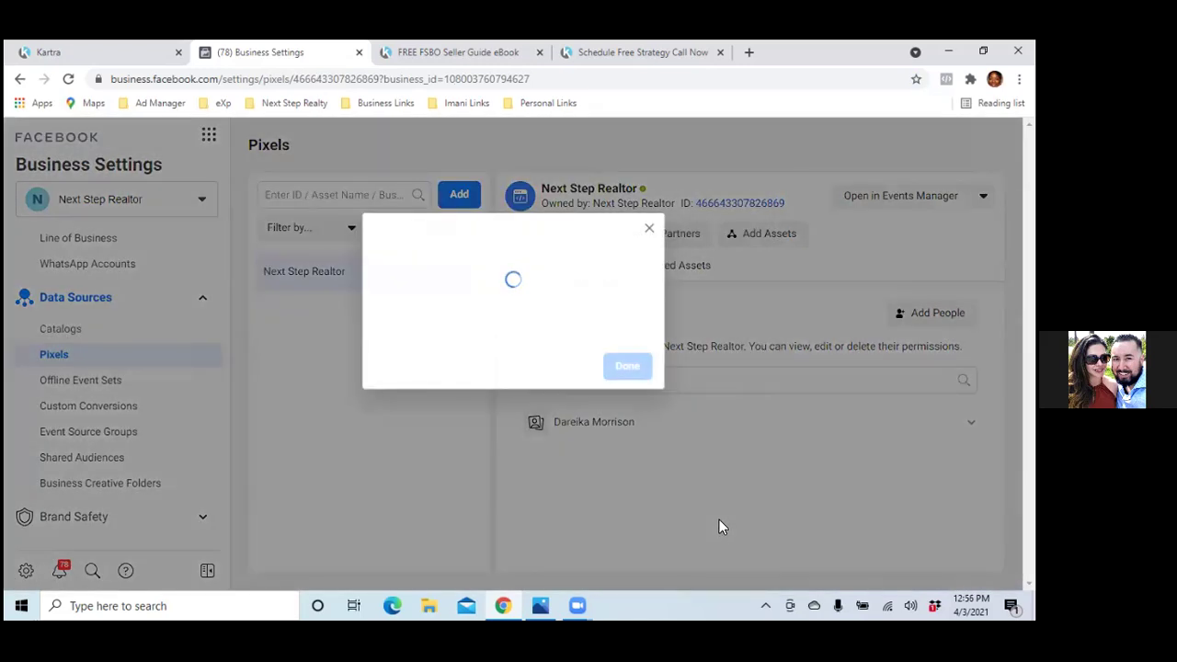
click(627, 351)
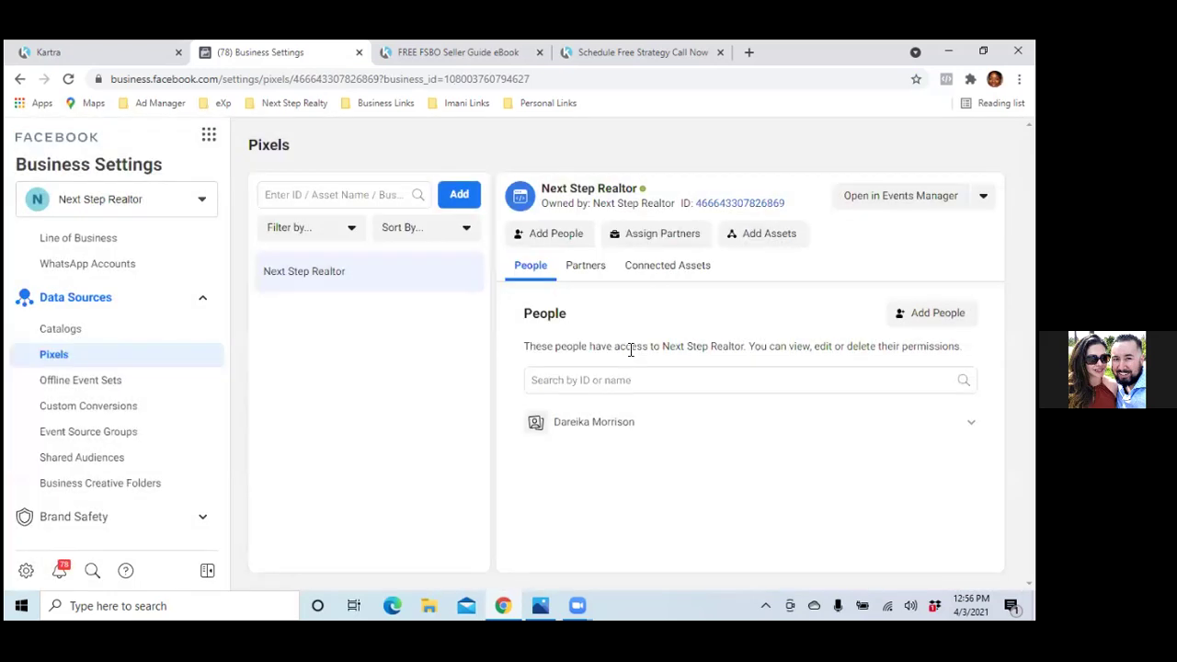
- Open the bookmarked Custom Conversions page, and reload the FSBO Thank You page to check its events in Facebook Pixel Helper
click(156, 105)
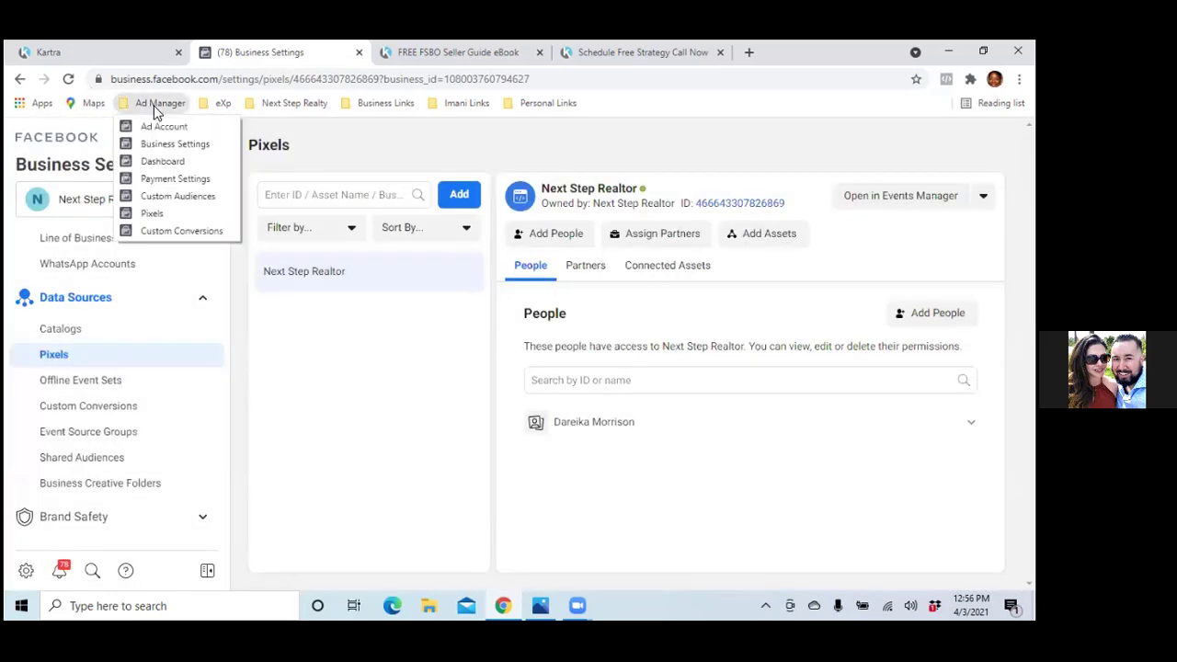
click(150, 230)
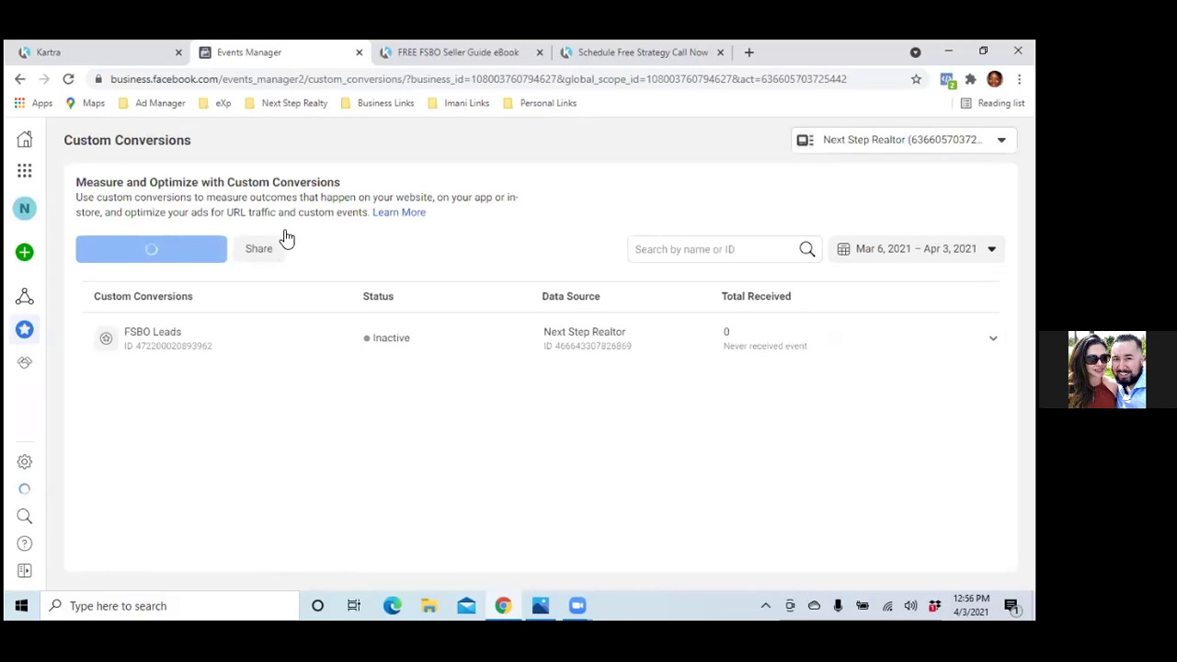
click(636, 53)
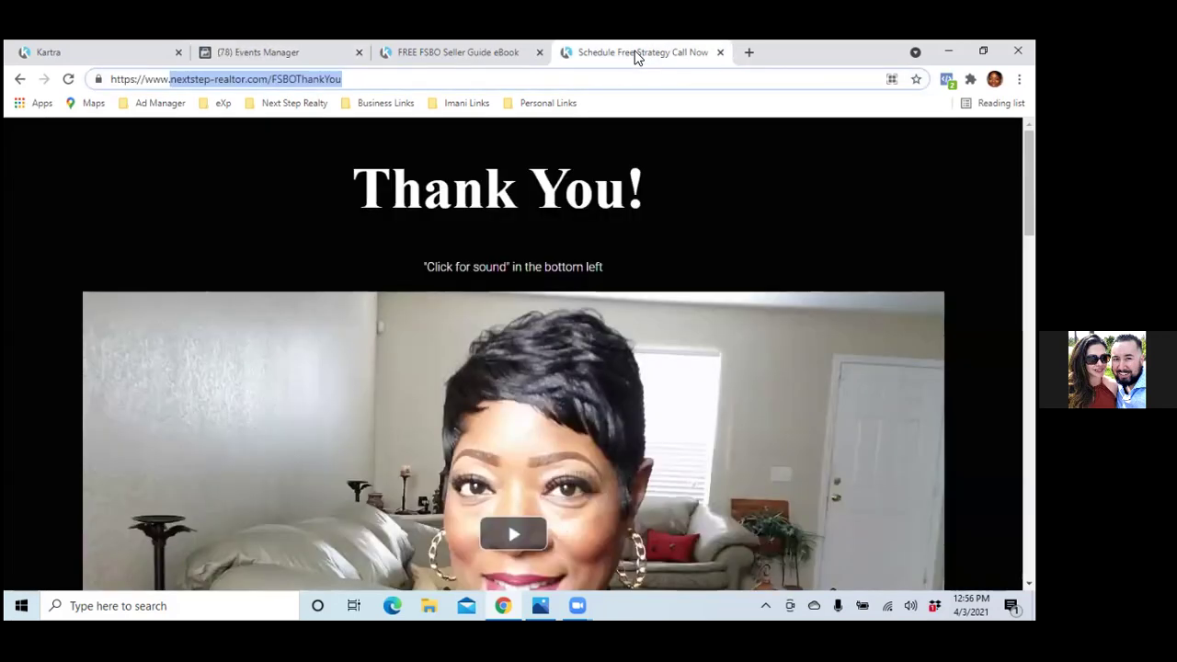
click(67, 79)
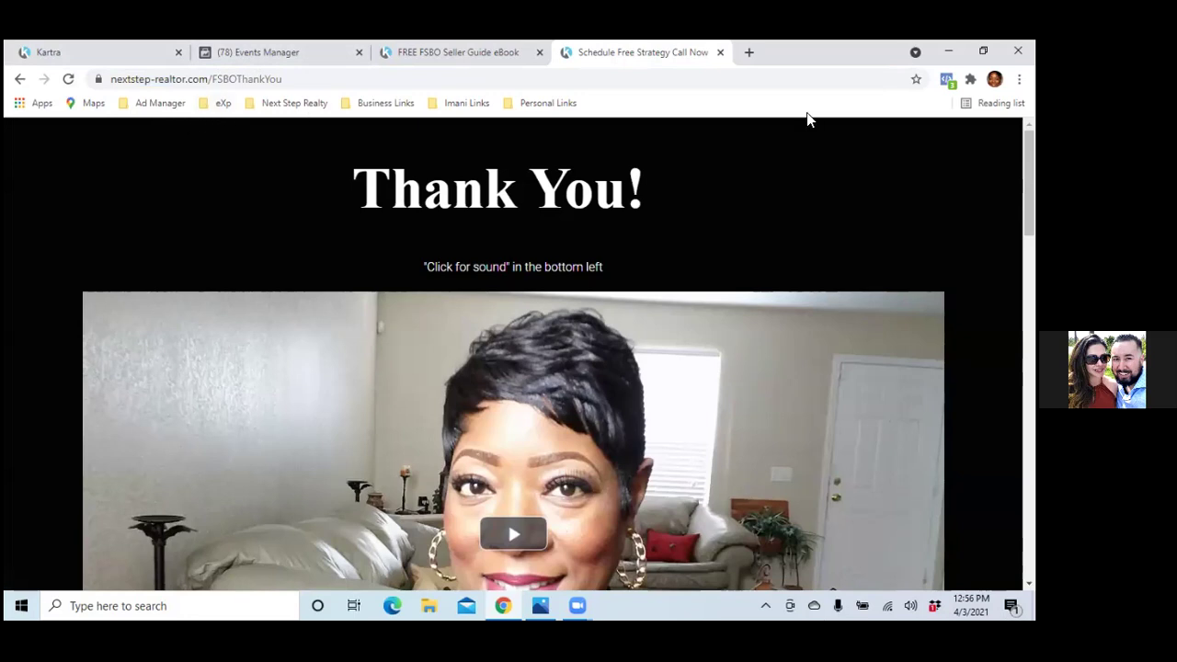
click(946, 79)
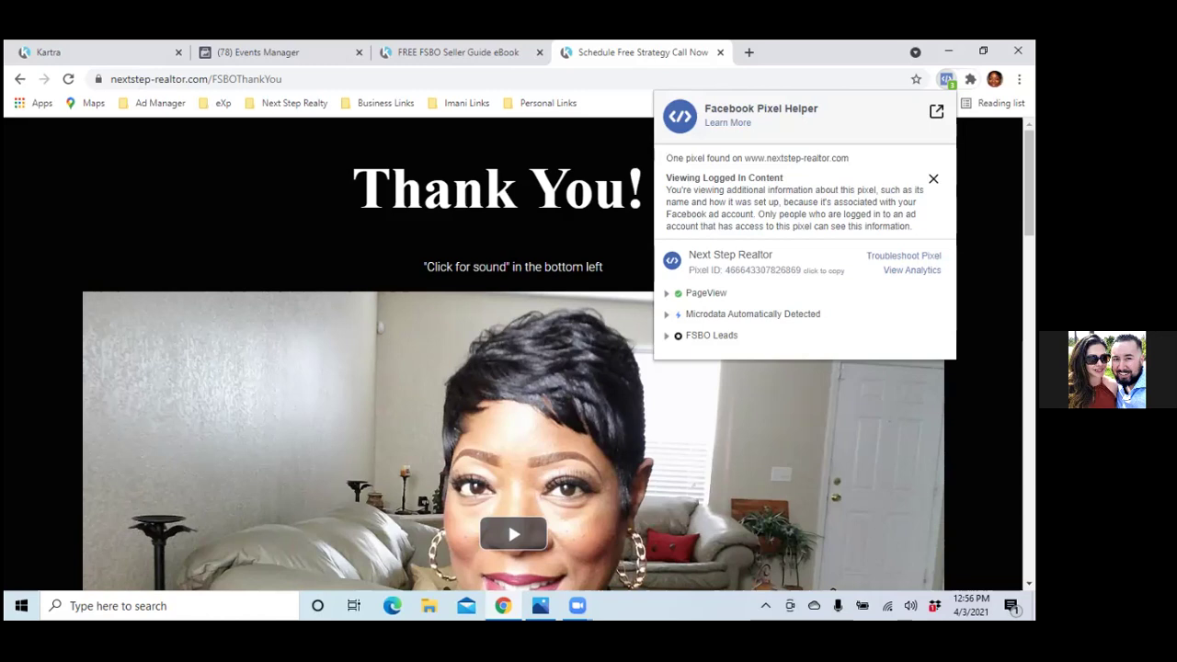
- Refresh the Custom Conversions page to check the FSBO Leads status, and open the Events Manager data sources overview
click(244, 53)
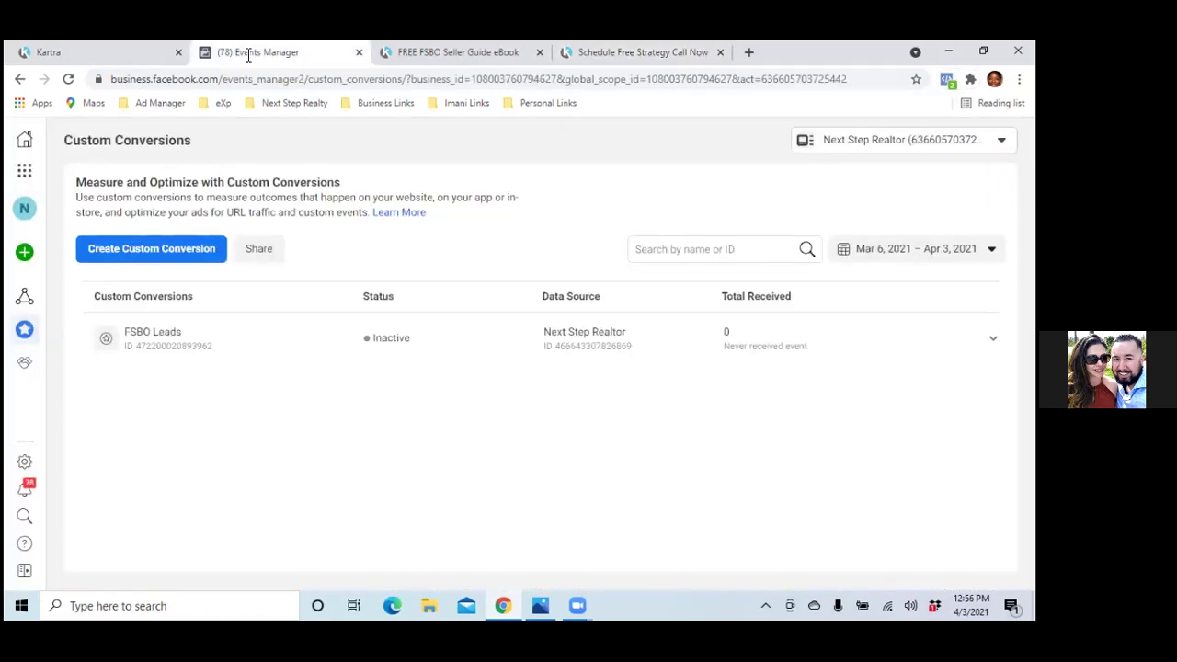
click(69, 83)
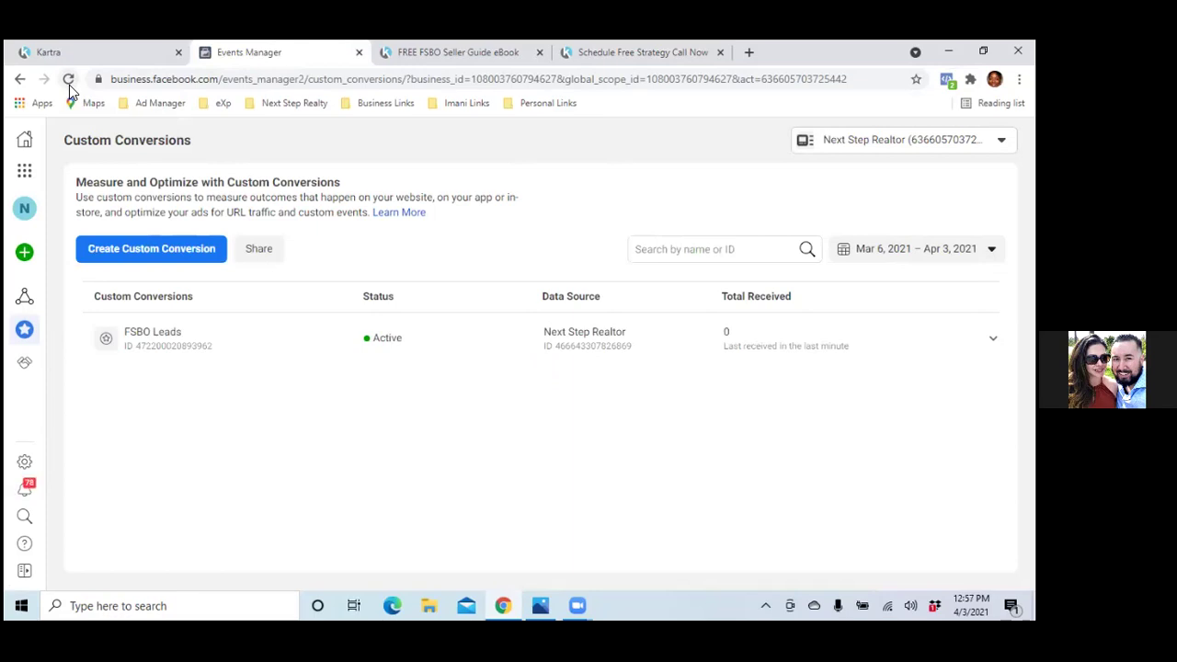
click(27, 174)
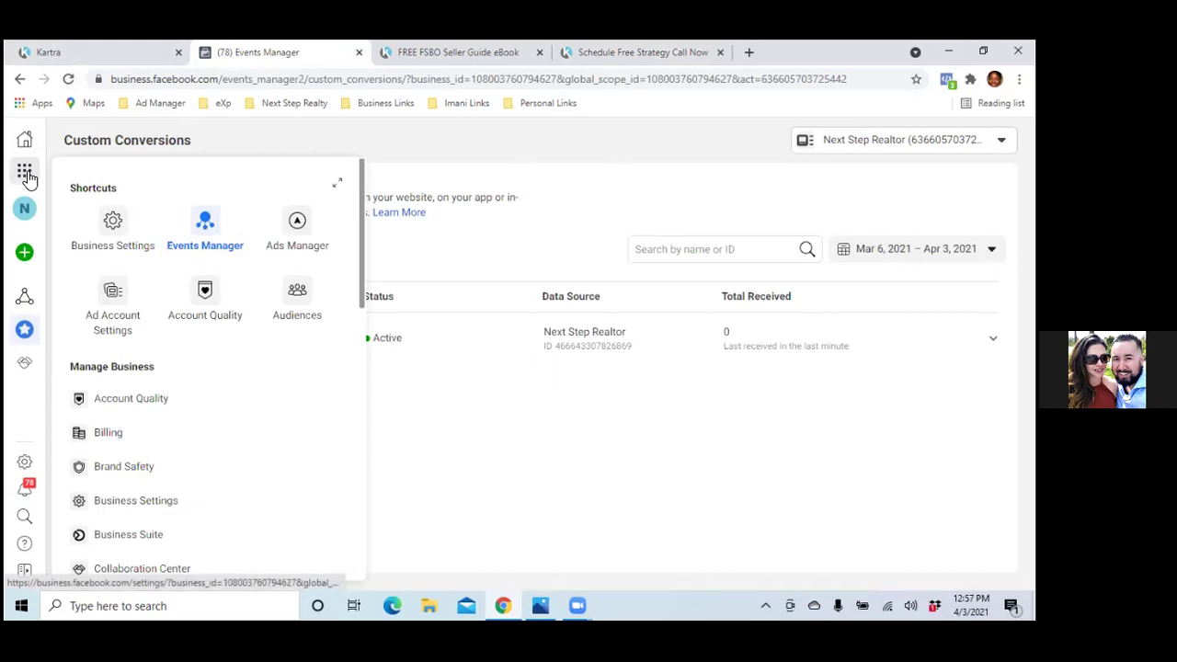
click(204, 230)
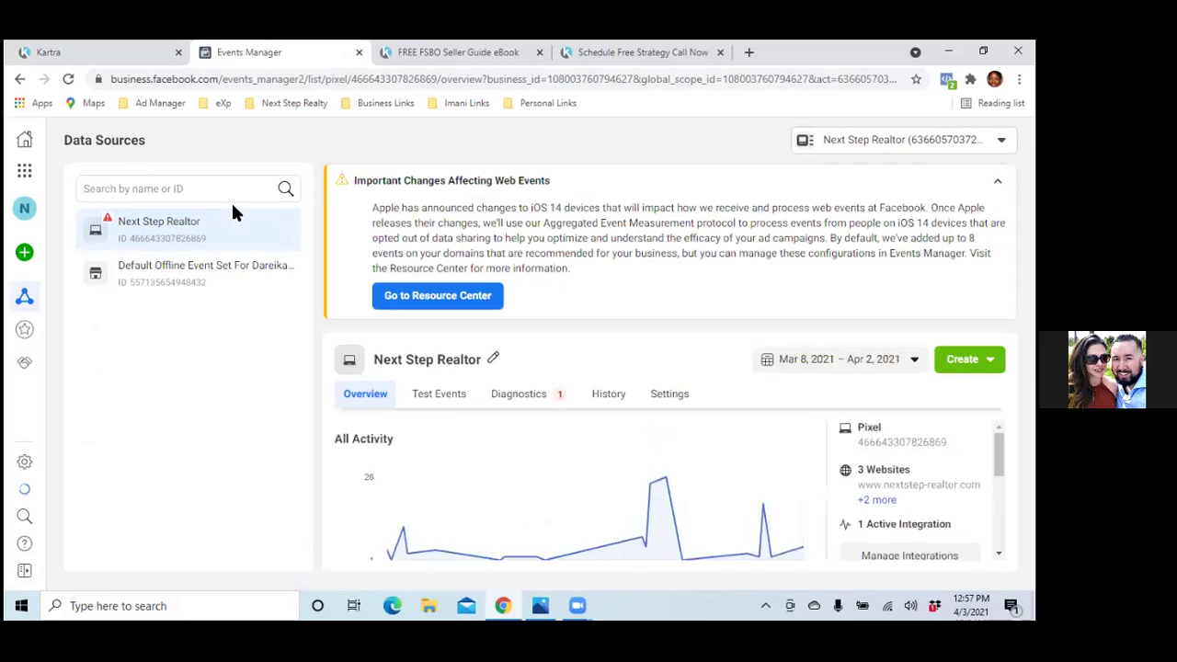
- Check the Next Step Realtor pixel's diagnostics for active issues and open the options of the New Domain Sending Data issue
click(525, 408)
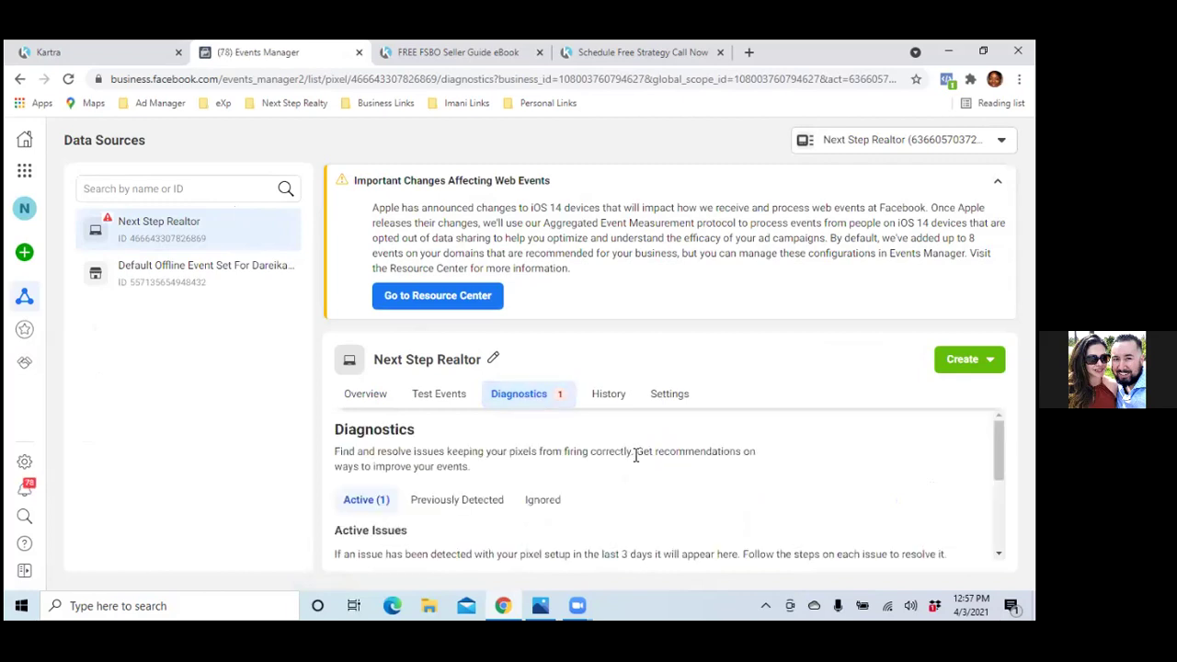
scroll(648, 455, down, 1)
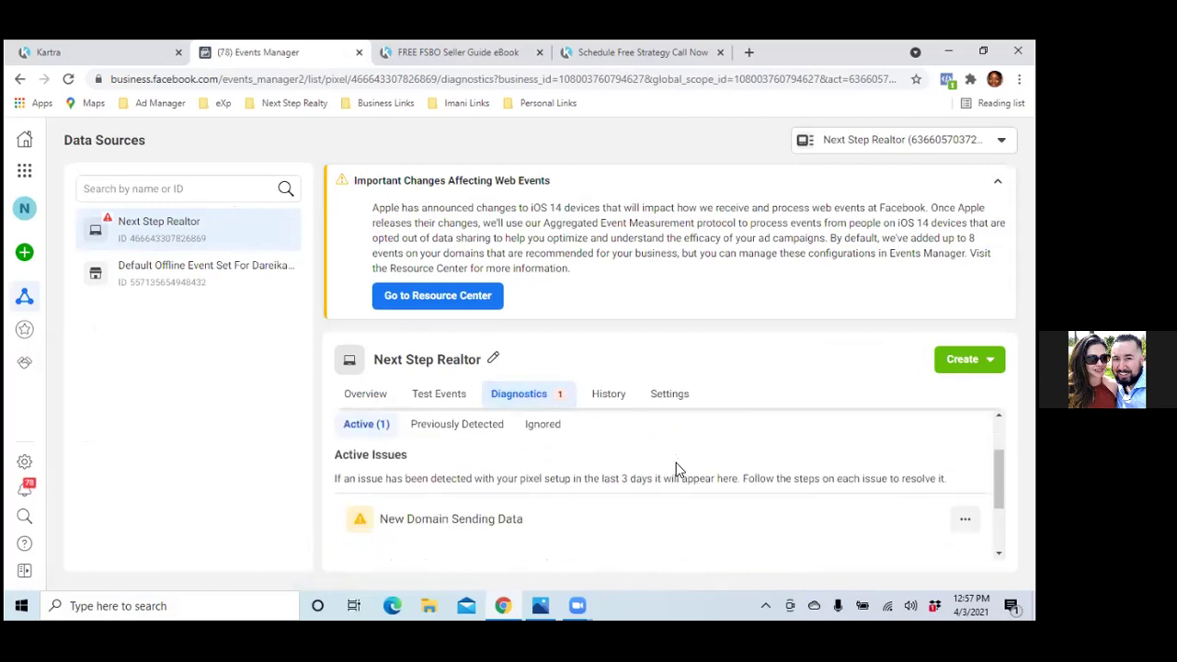
scroll(675, 469, down, 2)
click(964, 443)
key(Escape)
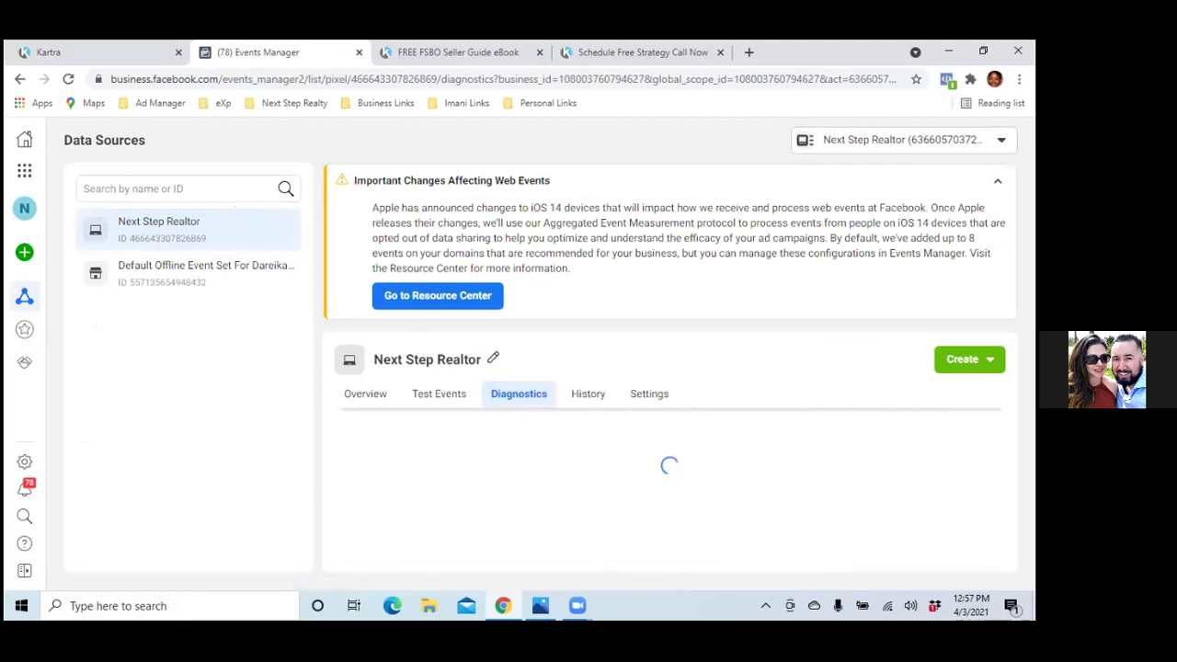
- Review the pixel's settings, from ownership and sharing through advanced matching and Conversions API down to Traffic Permissions
click(649, 399)
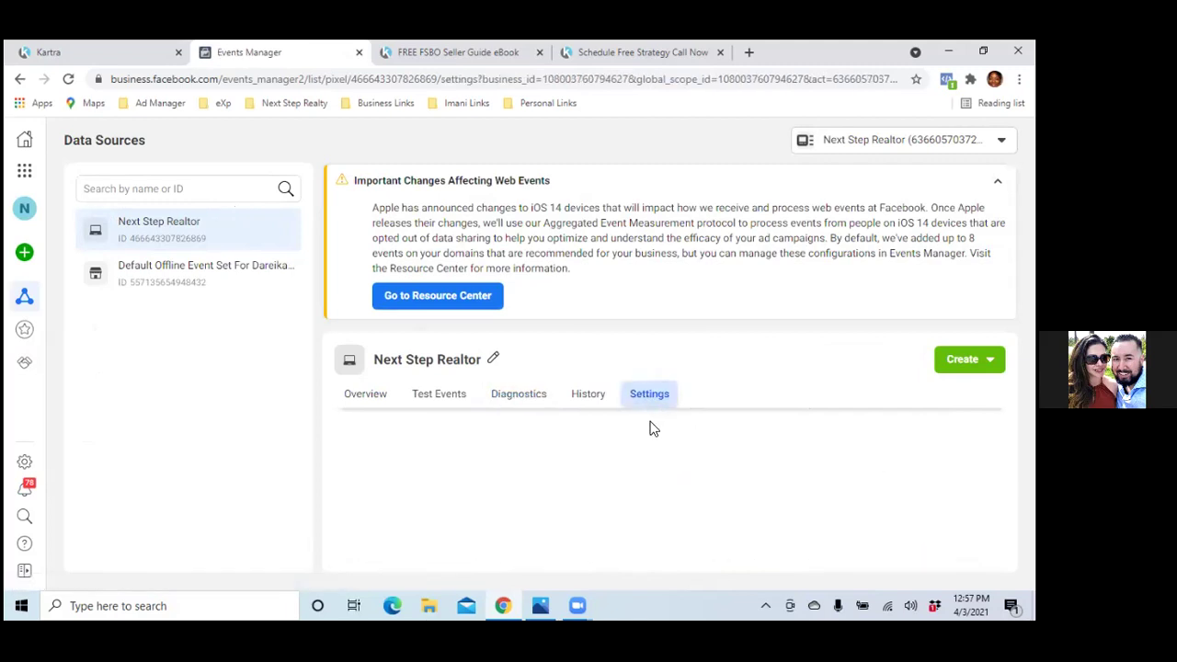
scroll(651, 450, down, 3)
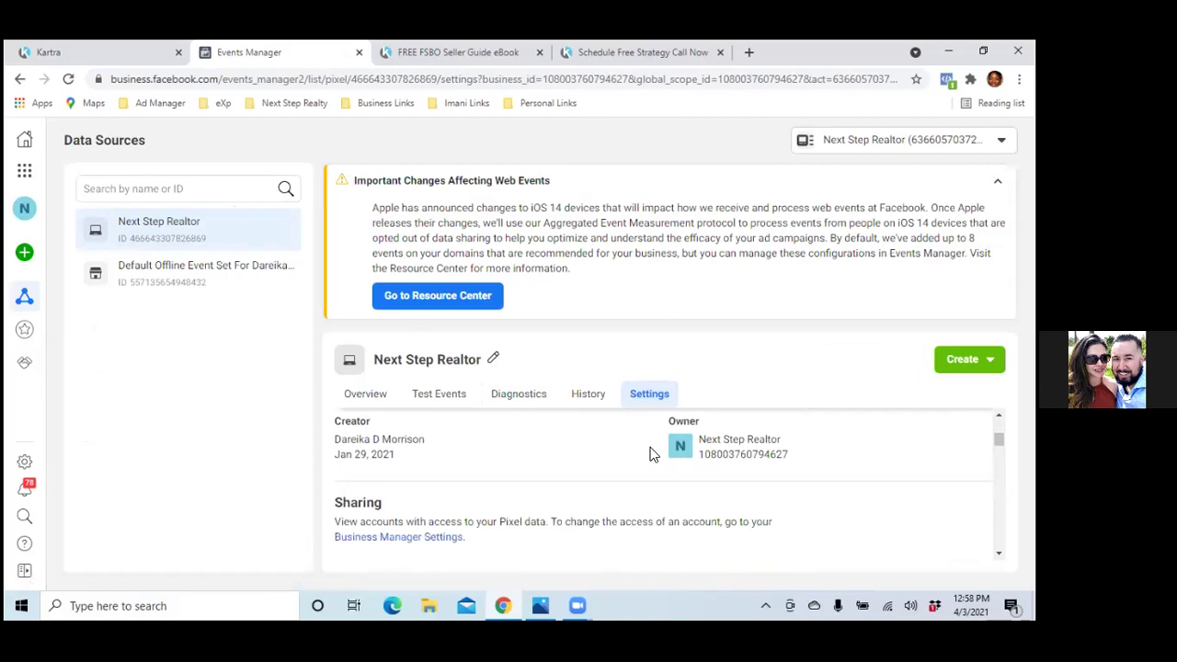
scroll(651, 452, down, 4)
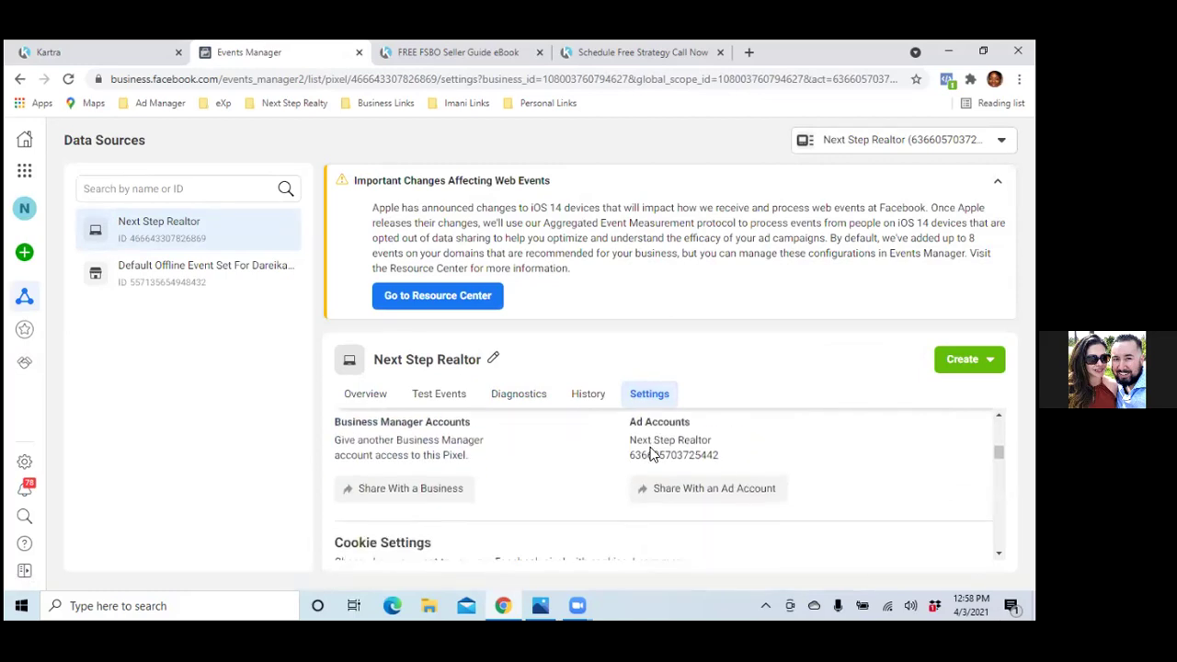
scroll(650, 452, down, 5)
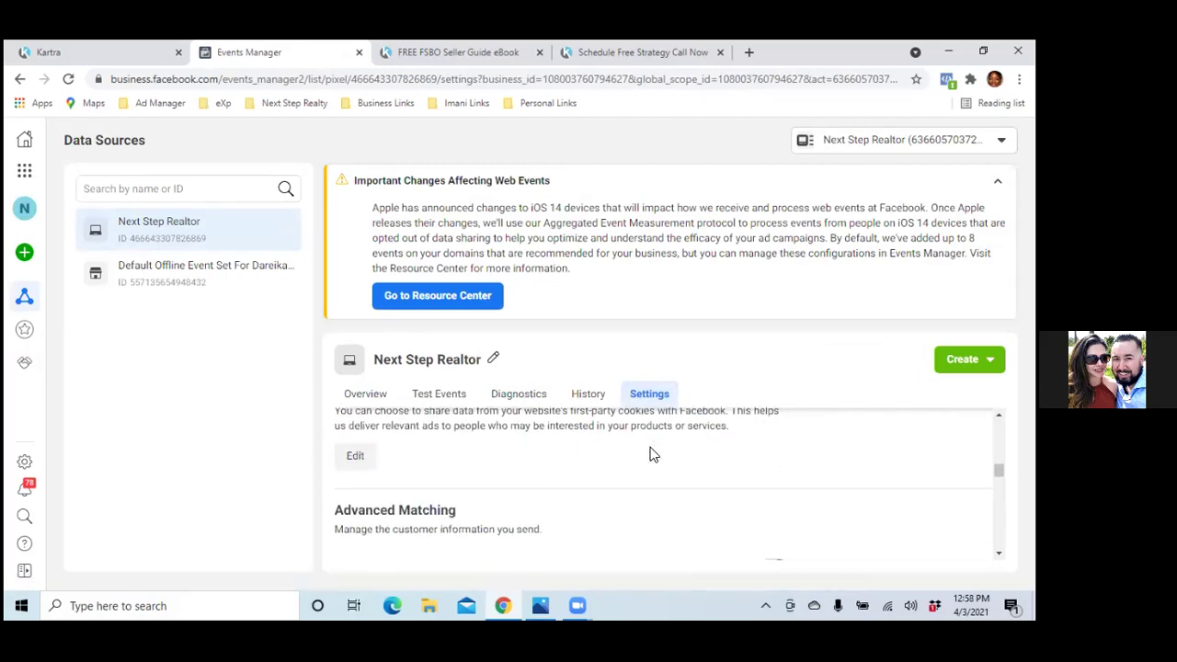
scroll(650, 453, down, 4)
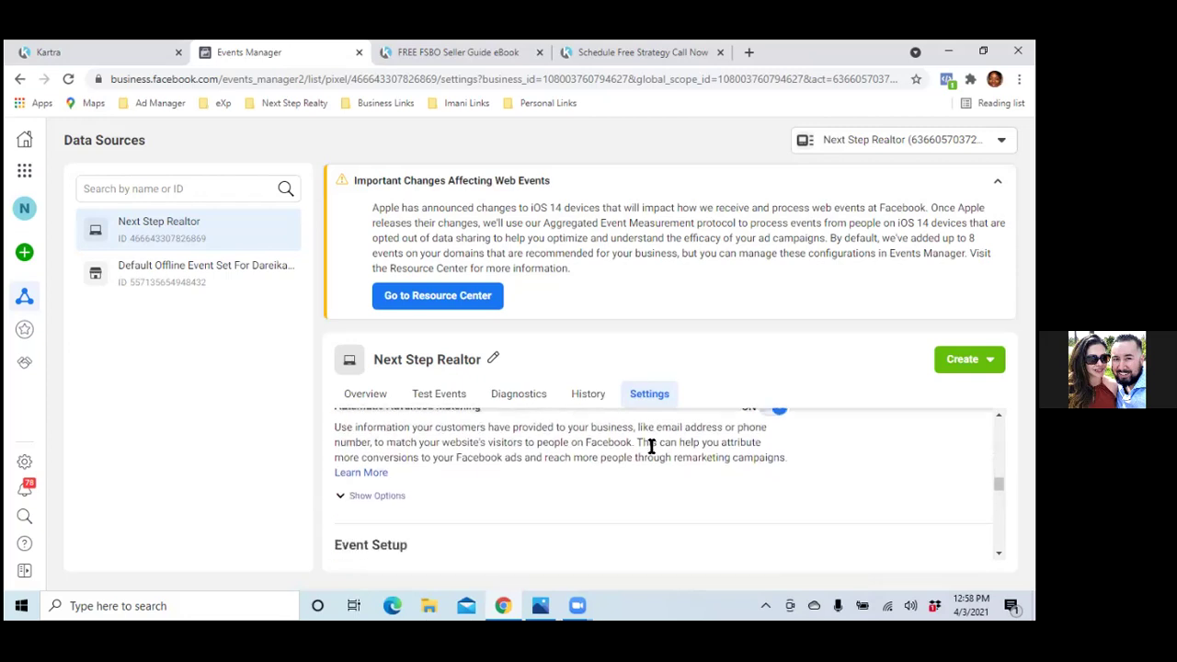
scroll(651, 452, down, 5)
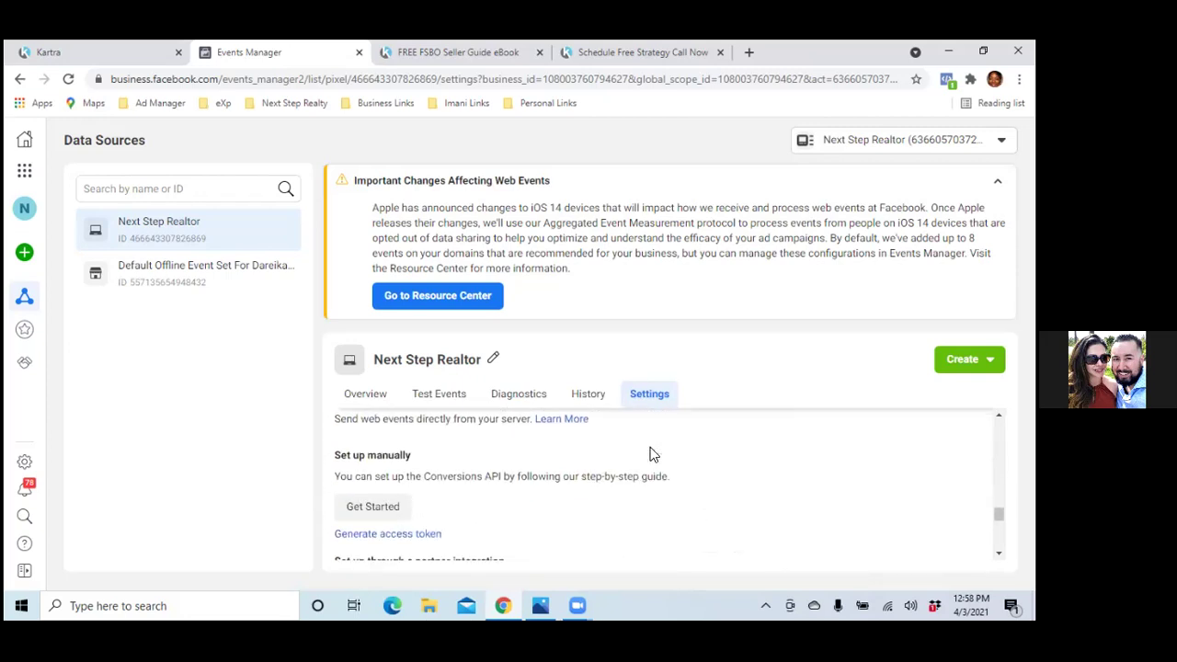
scroll(651, 453, down, 3)
scroll(651, 452, up, 1)
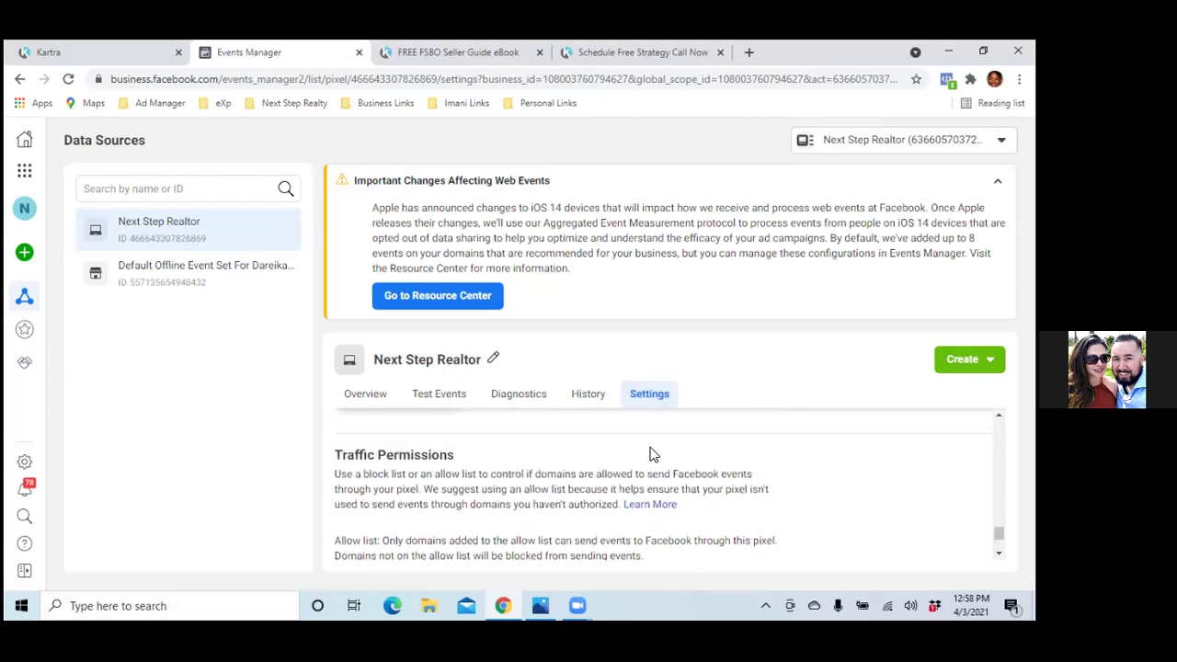
scroll(651, 452, down, 2)
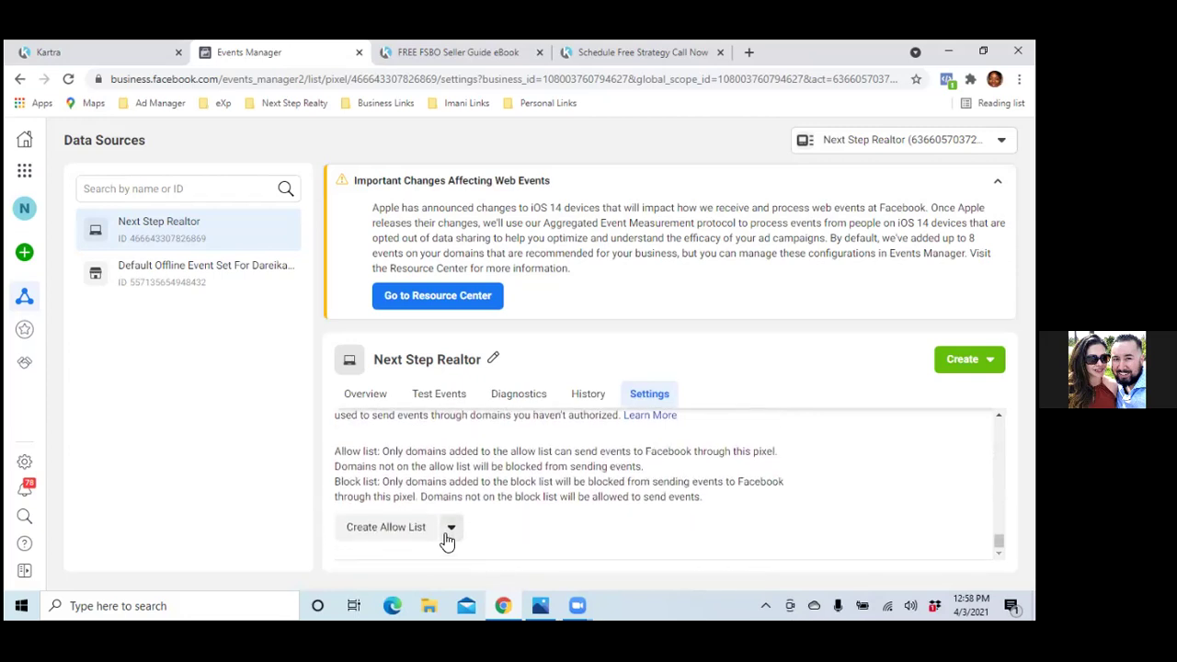
- Open the allow list under Traffic Permissions to check the pixel's domain traffic and permissions, and close it without changes
click(452, 527)
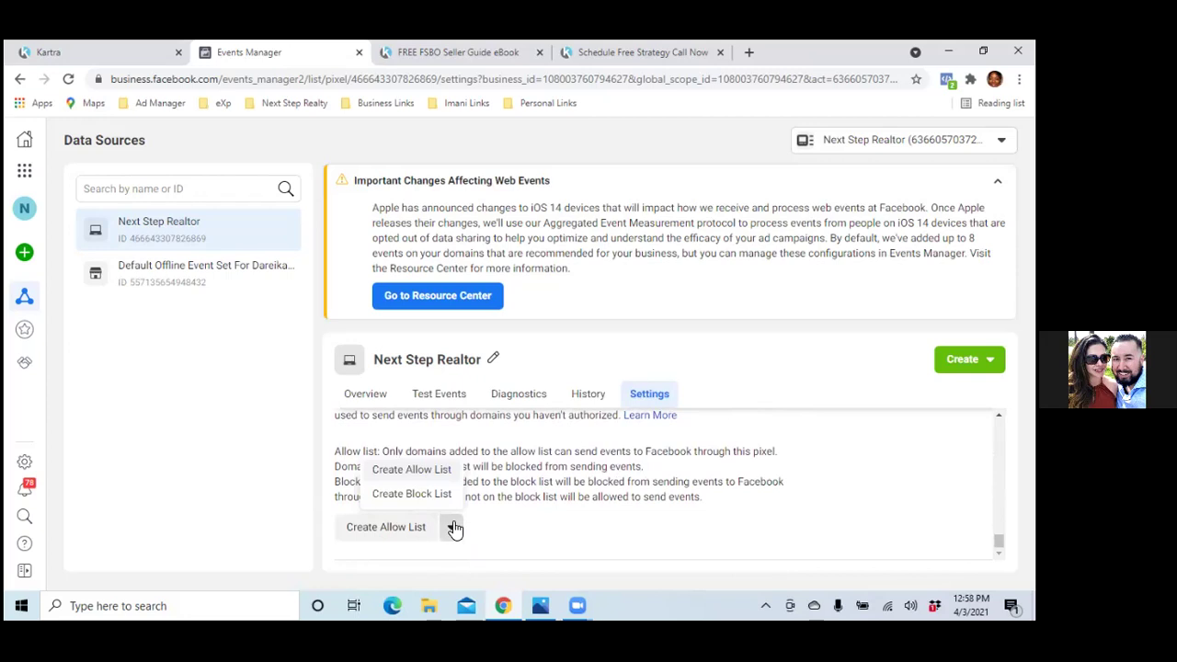
click(445, 471)
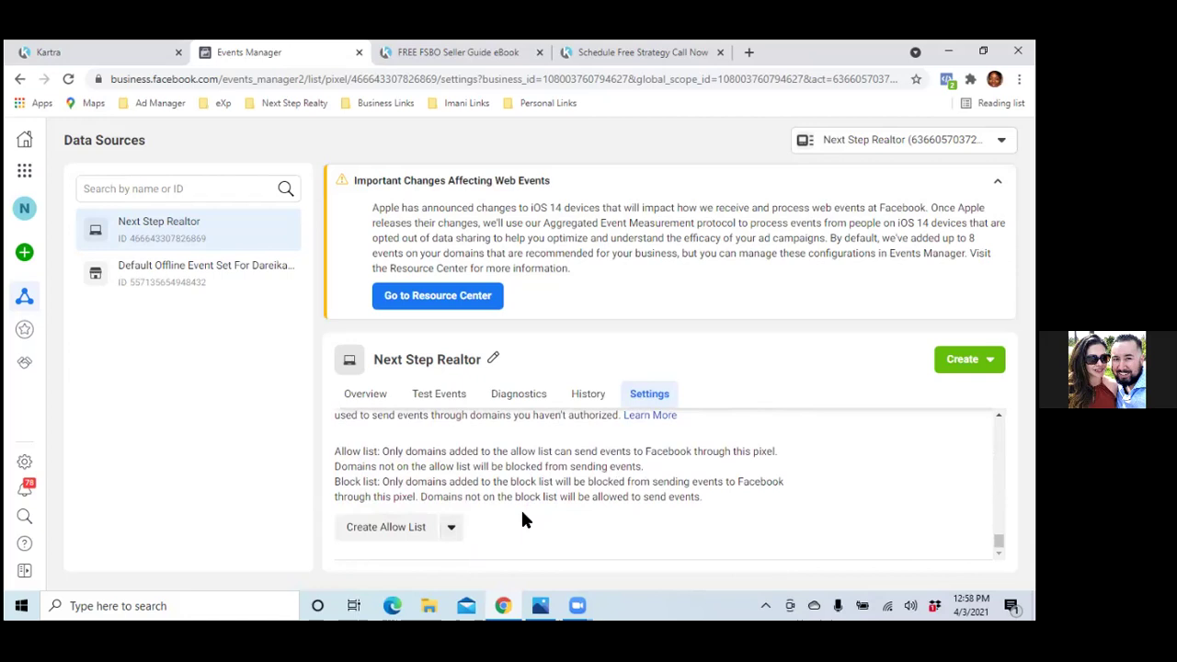
click(398, 528)
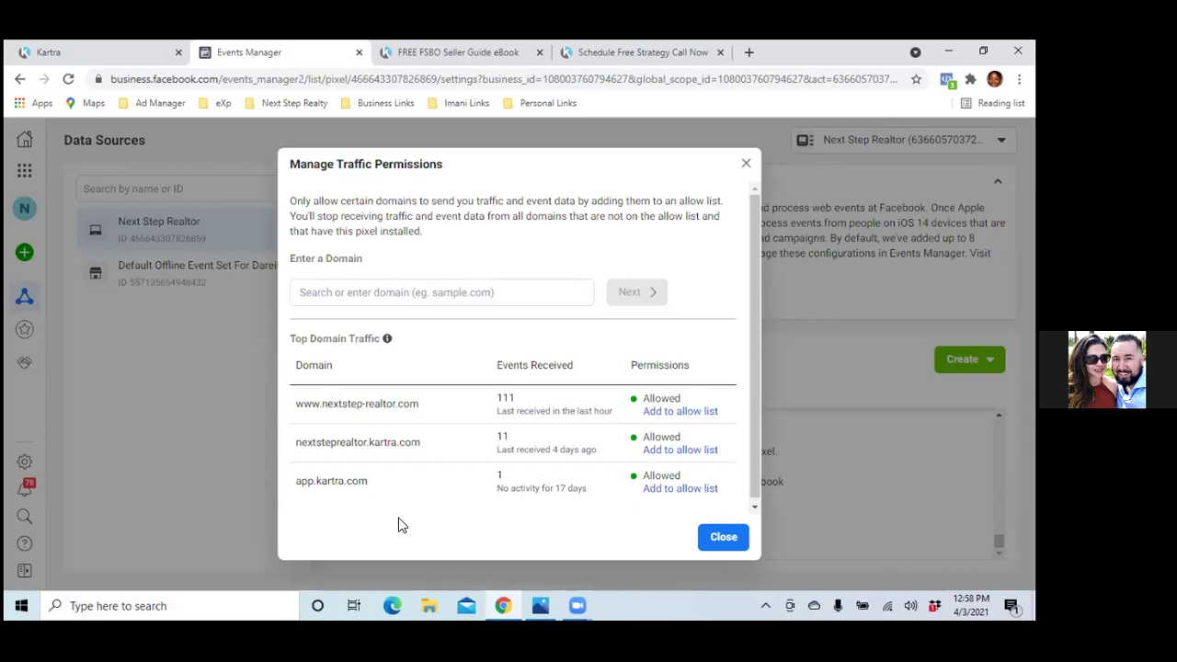
click(726, 543)
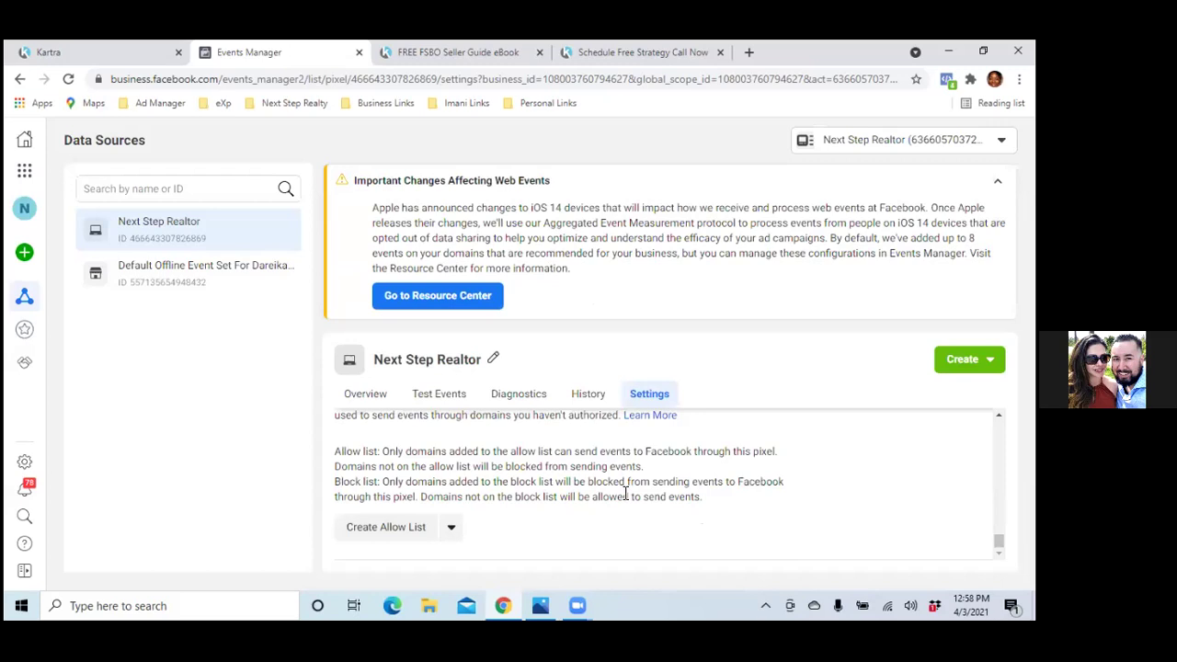
- Return to the pixel's overview and open the web event configurations from Aggregated Event Measurement
click(349, 404)
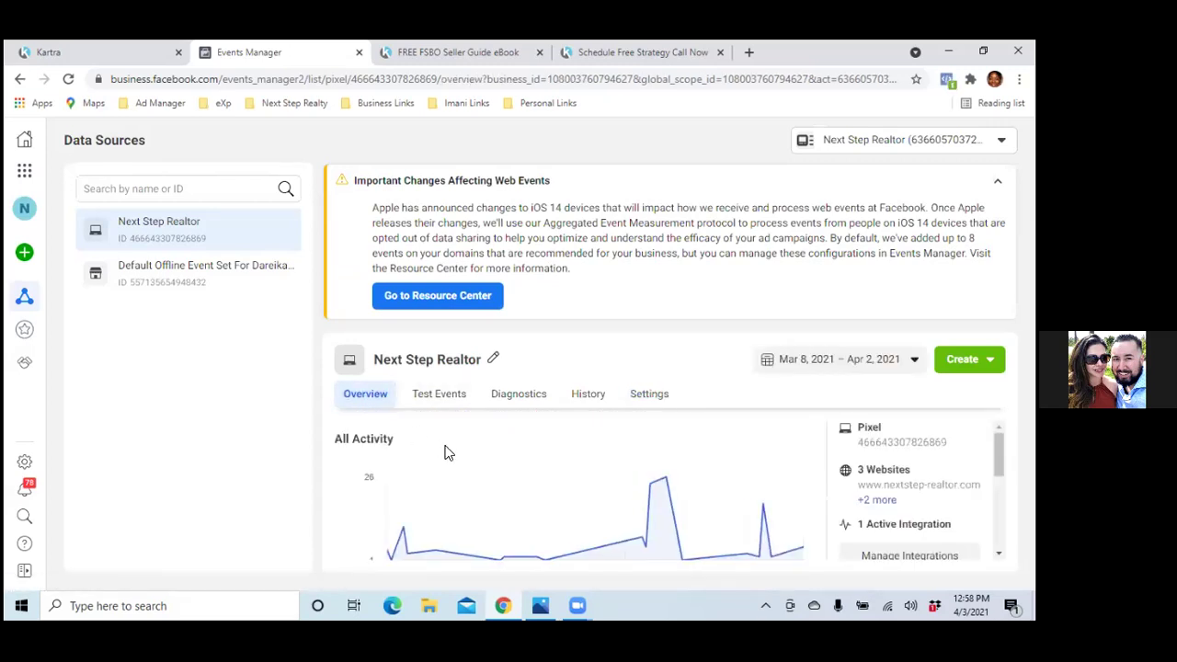
scroll(475, 468, down, 2)
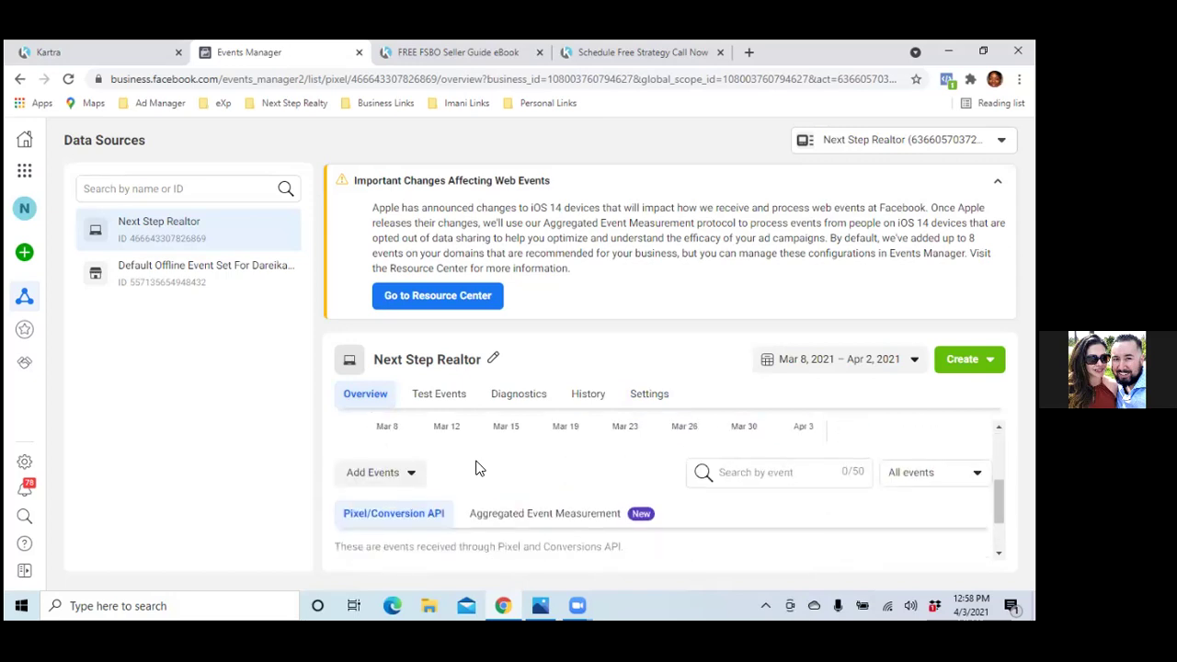
scroll(475, 468, down, 1)
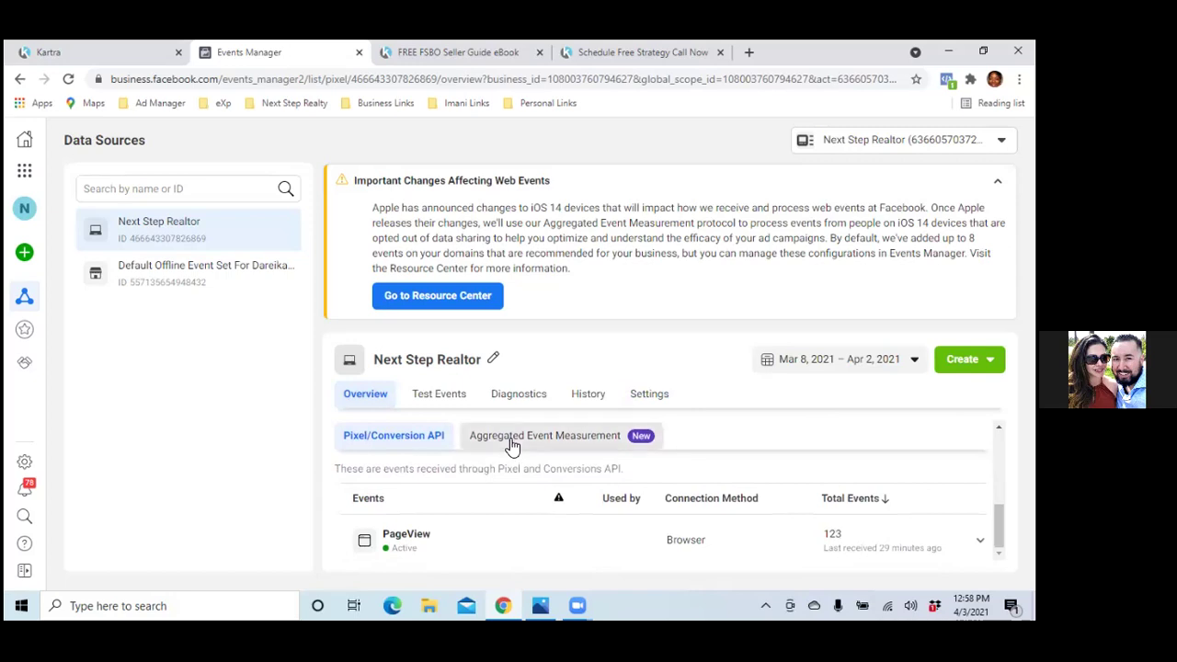
click(509, 445)
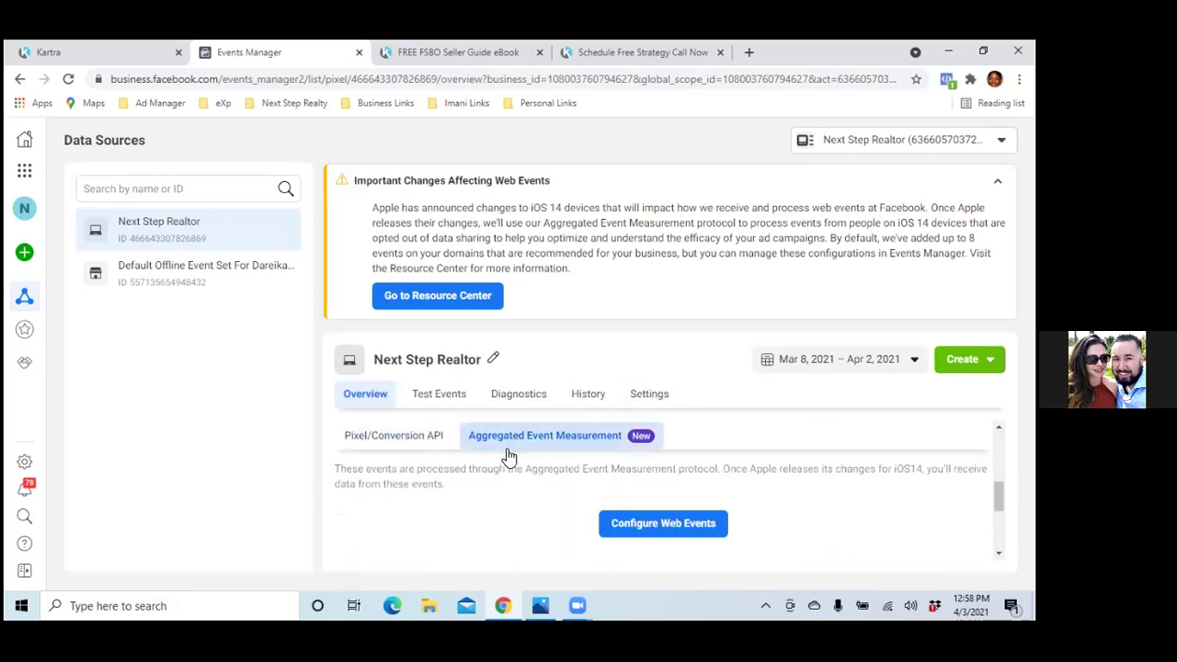
click(639, 527)
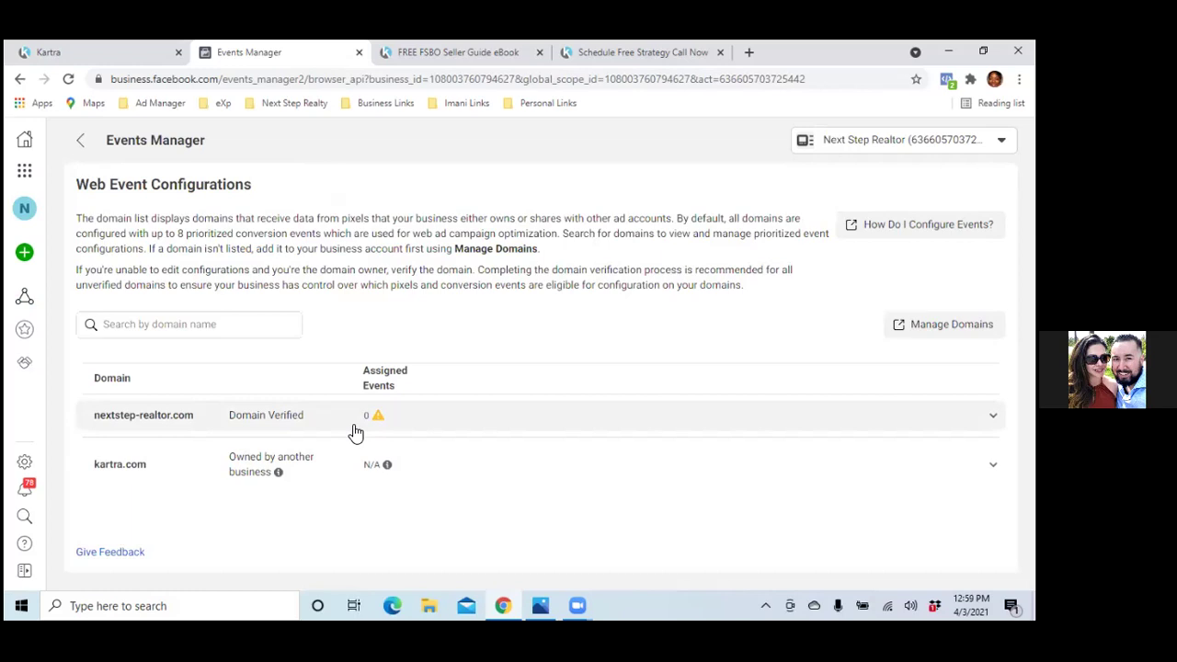
- Edit the events of nextstep-realtor.com and add the custom conversion FSBO Leads as the highest-priority event
click(276, 421)
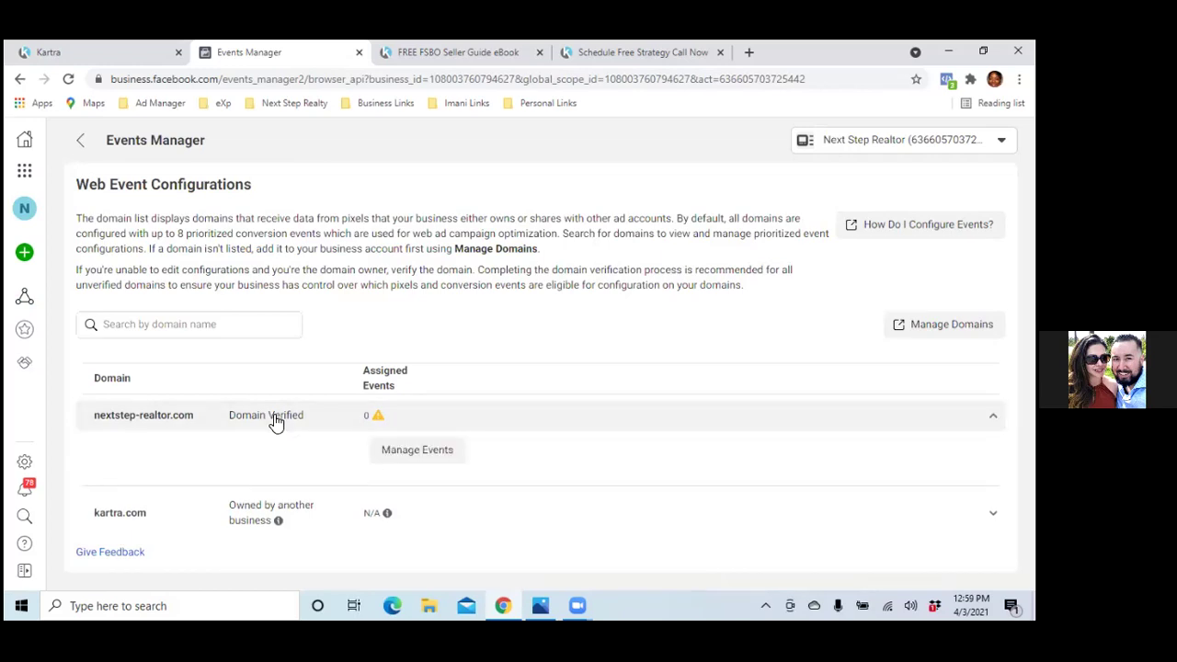
click(440, 452)
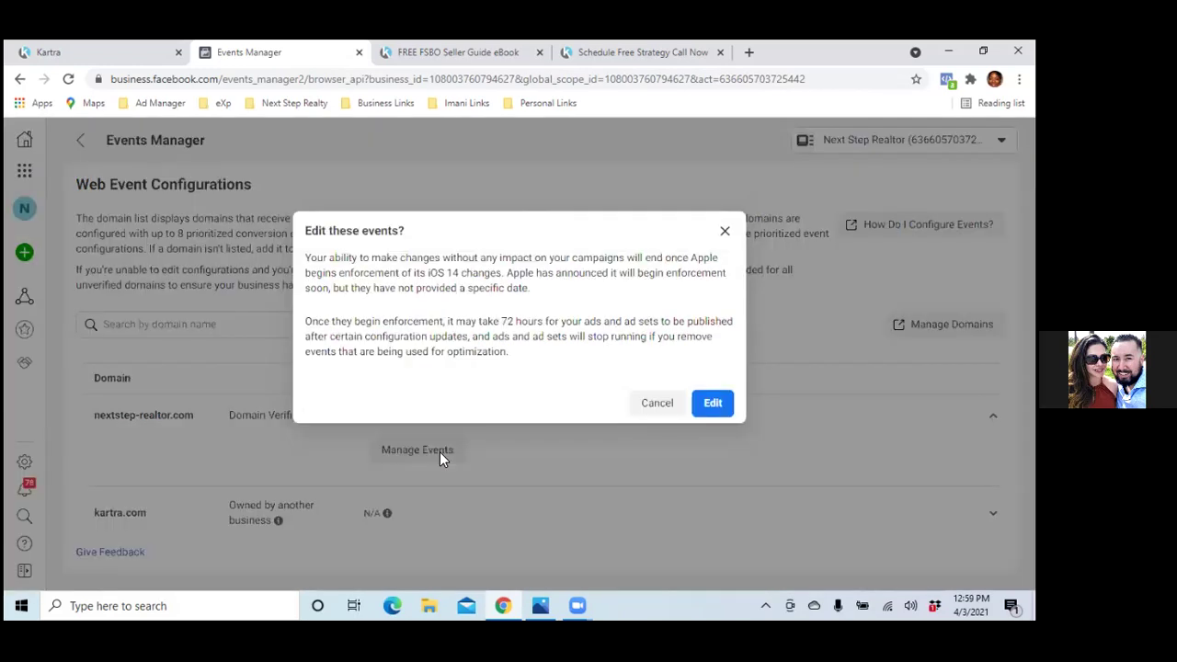
click(709, 403)
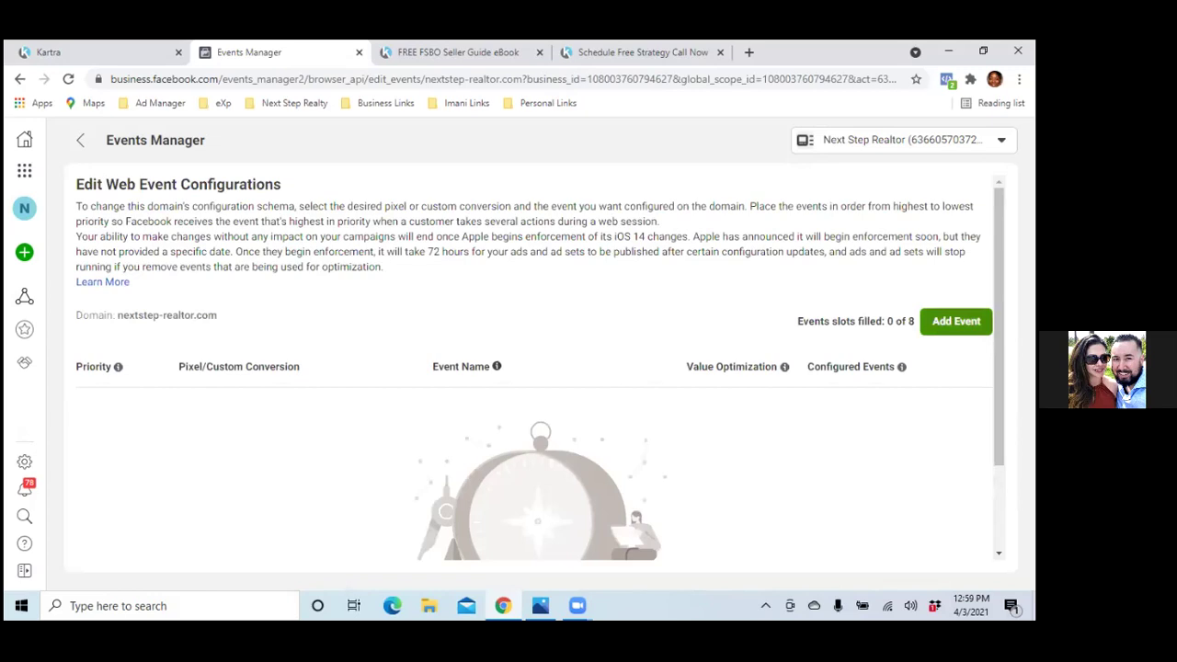
click(956, 321)
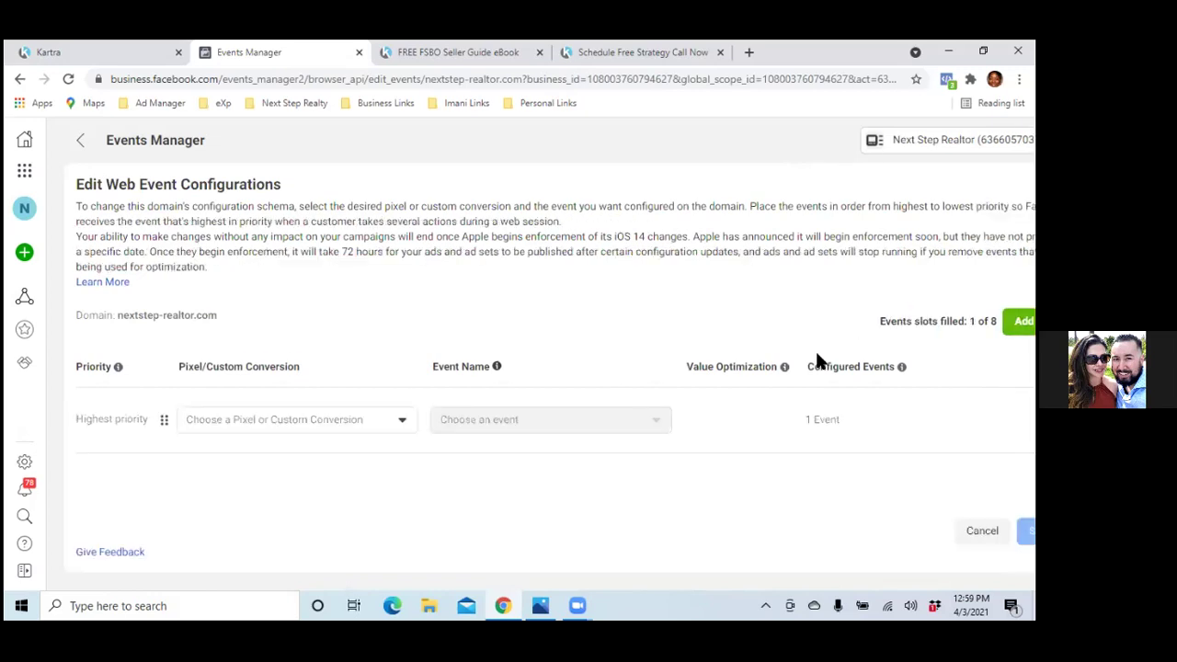
click(400, 424)
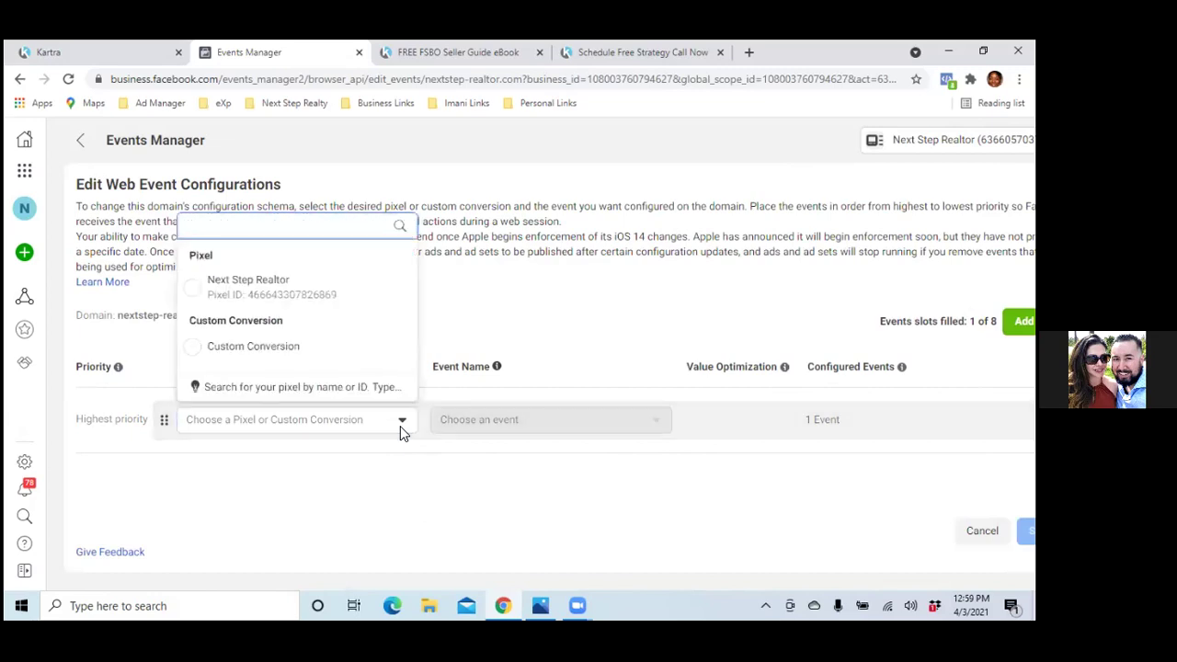
click(195, 347)
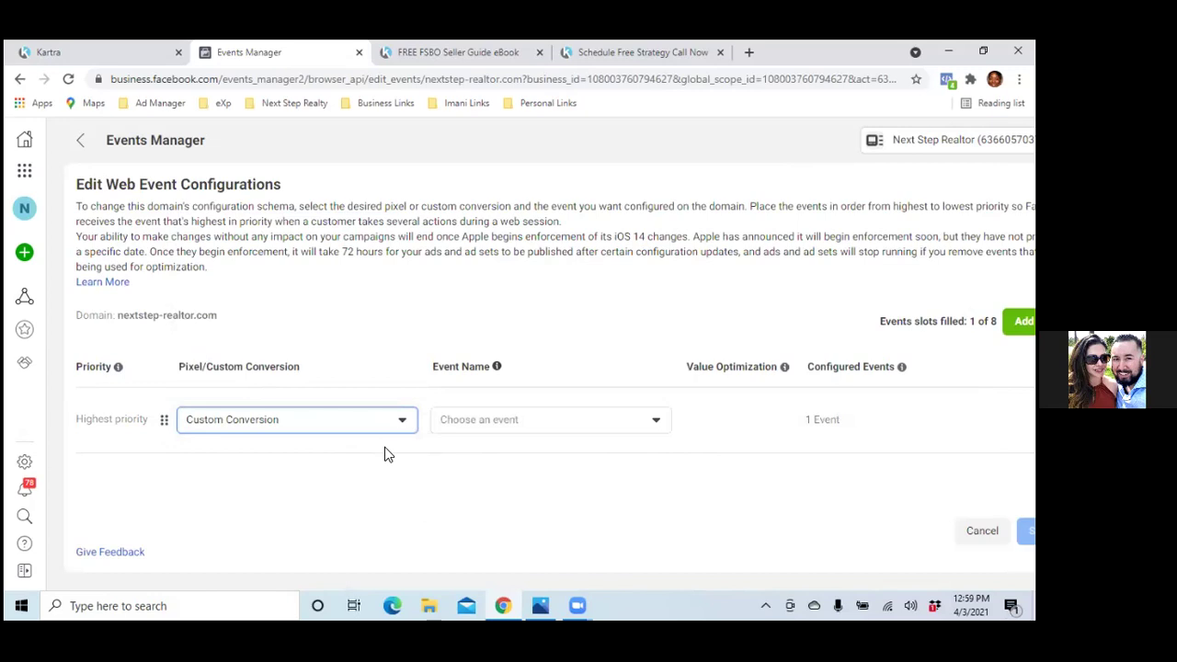
click(499, 429)
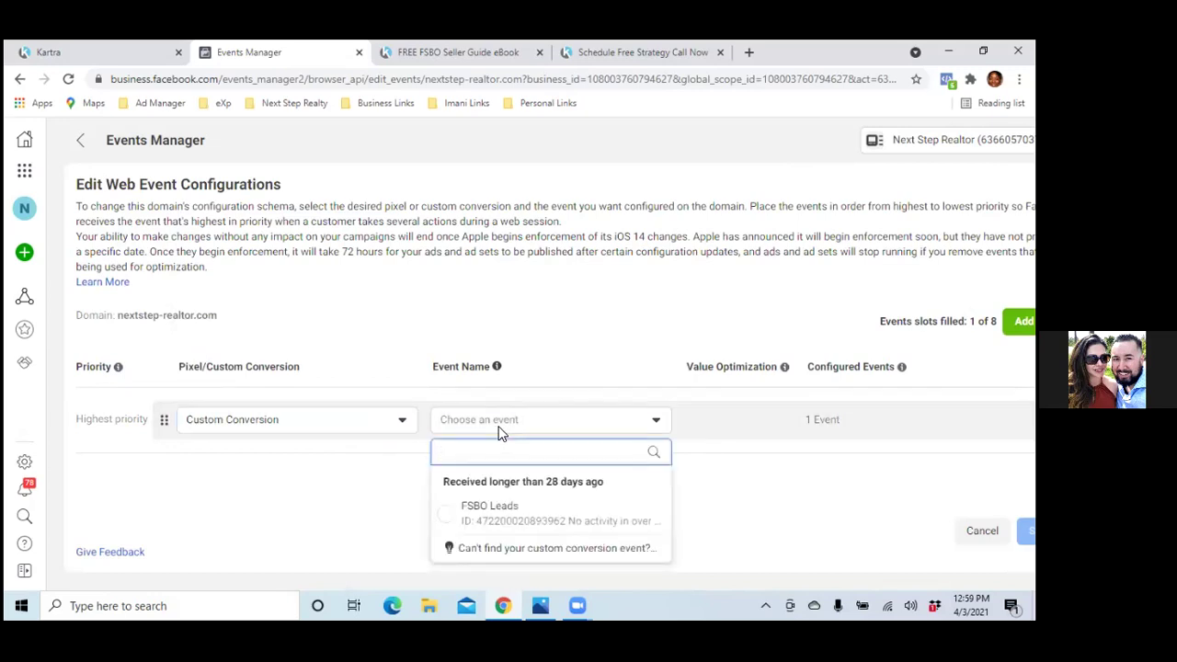
click(444, 518)
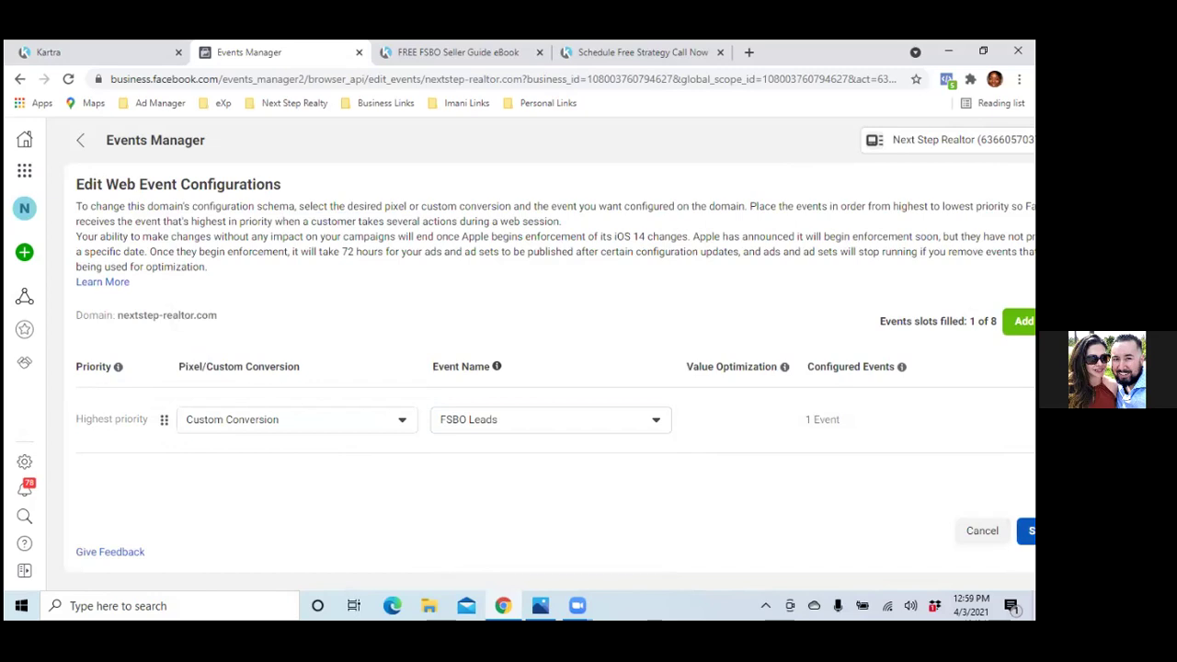
- Submit the event configuration, acknowledge that the changes are understood, and apply them to the domain
click(1027, 530)
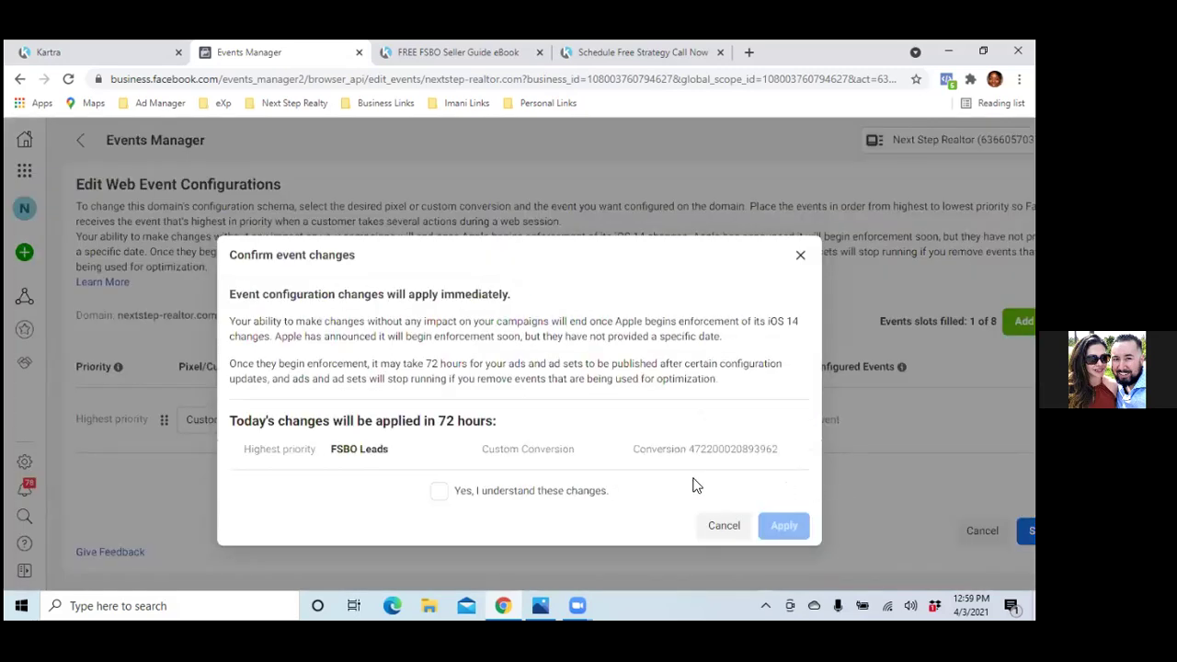
click(437, 493)
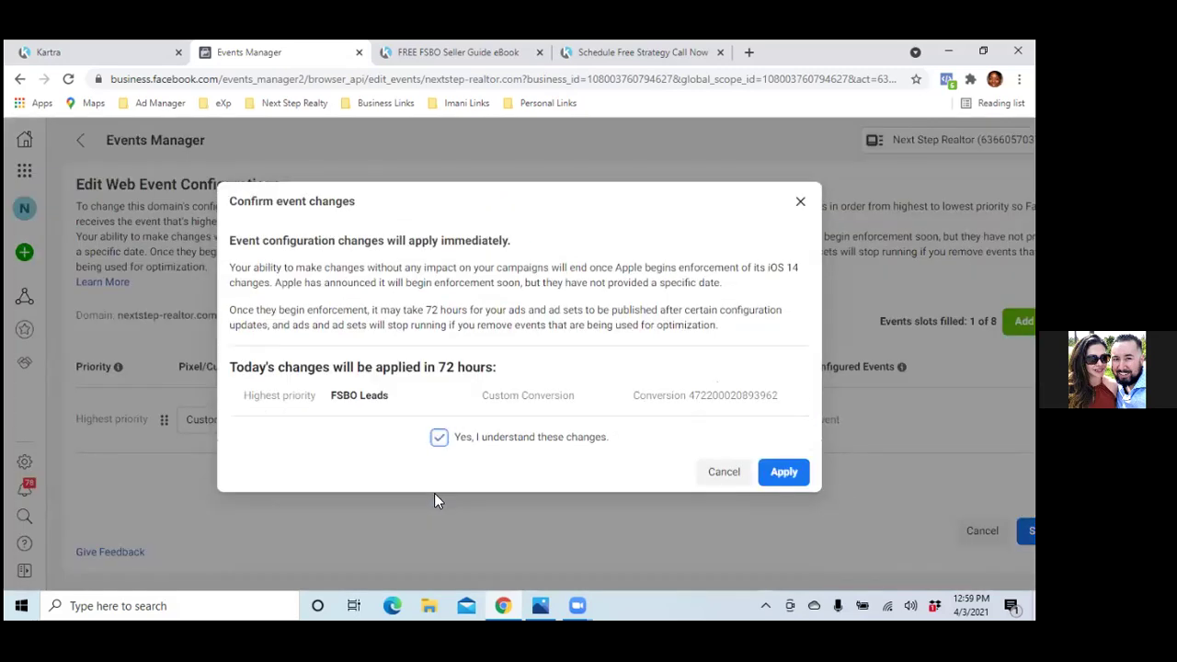
click(784, 473)
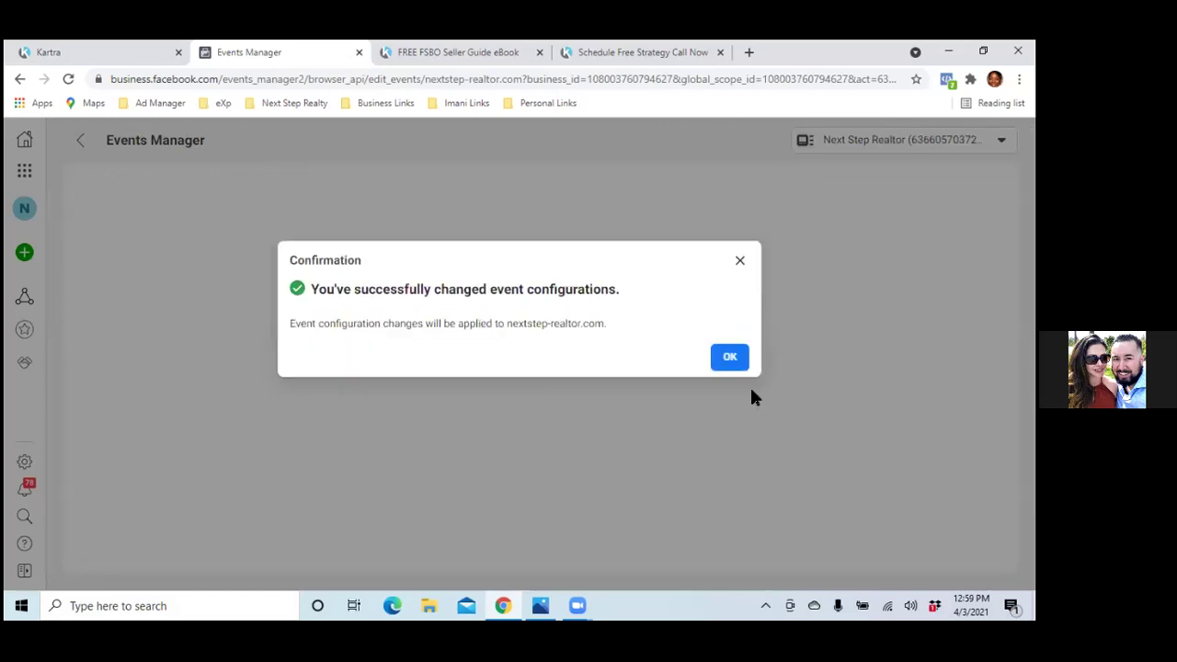
click(730, 358)
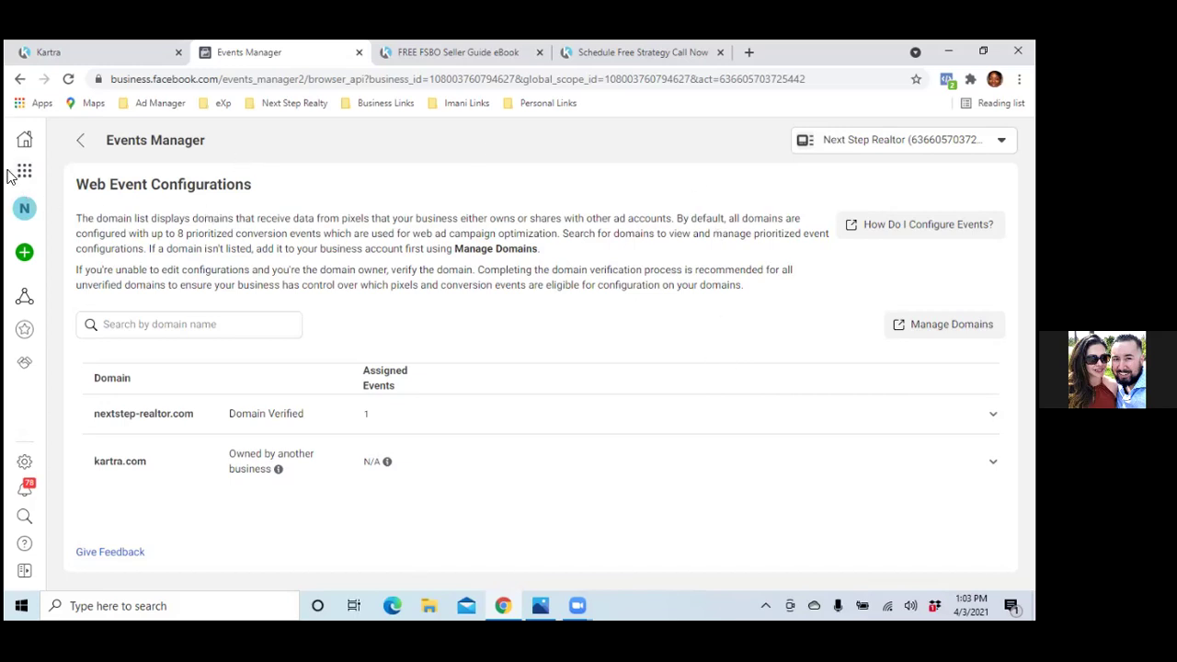
- Open the Domains list under Brand Safety in the Facebook Business Settings
click(33, 181)
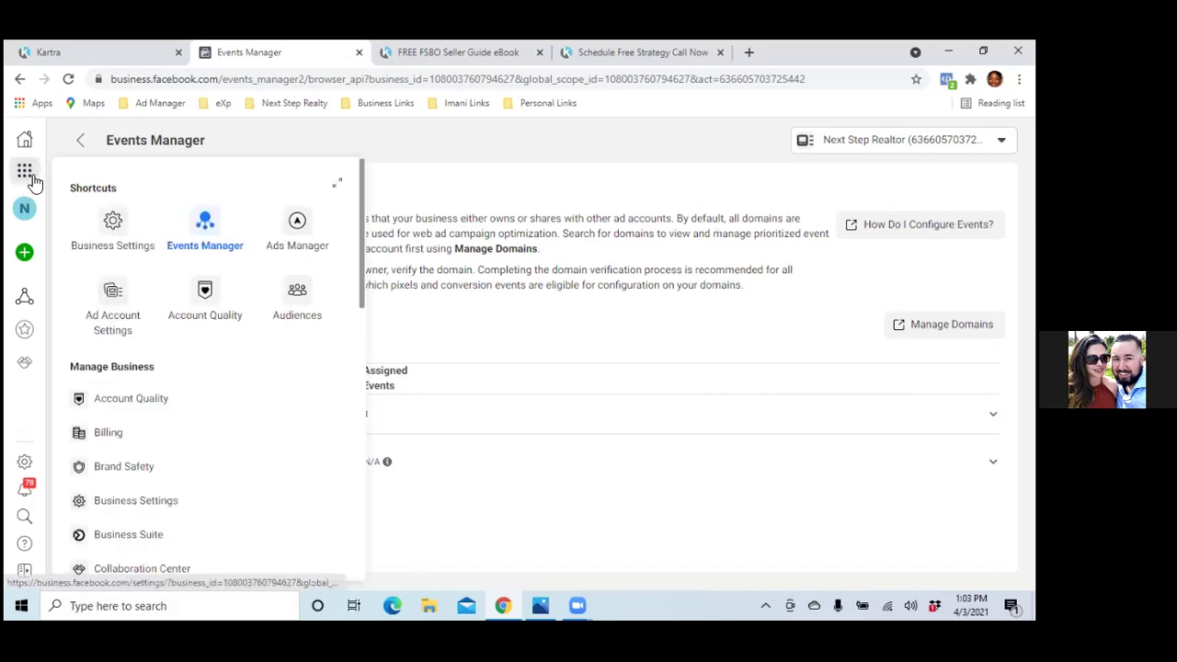
click(107, 237)
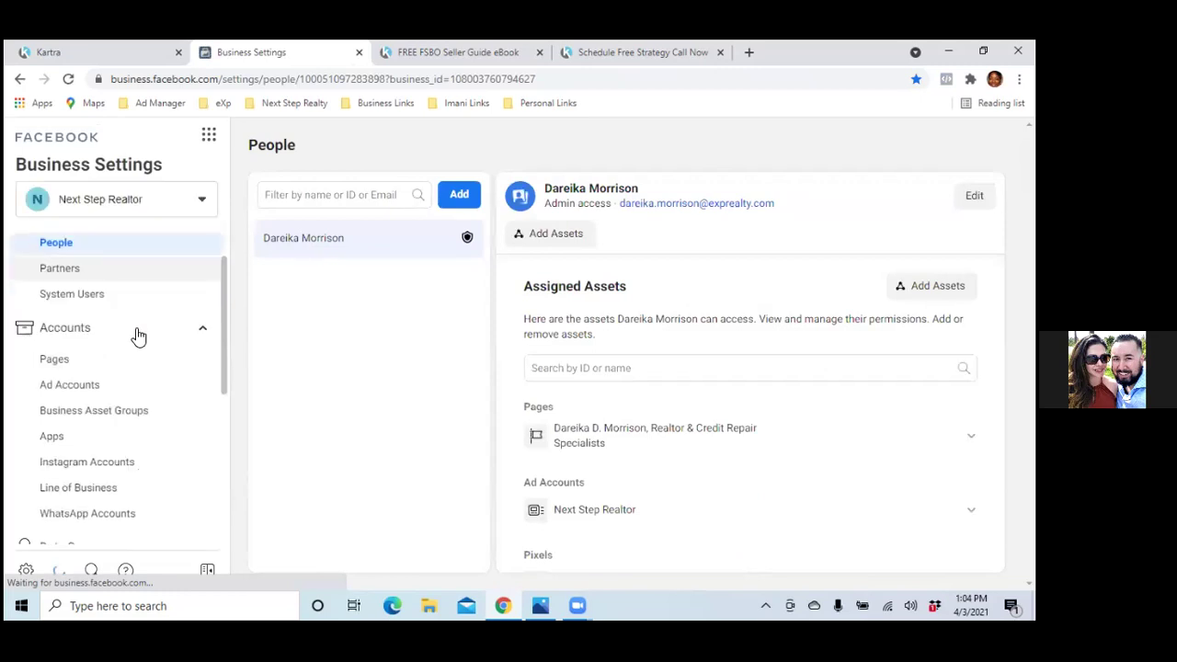
scroll(137, 334, down, 5)
click(89, 418)
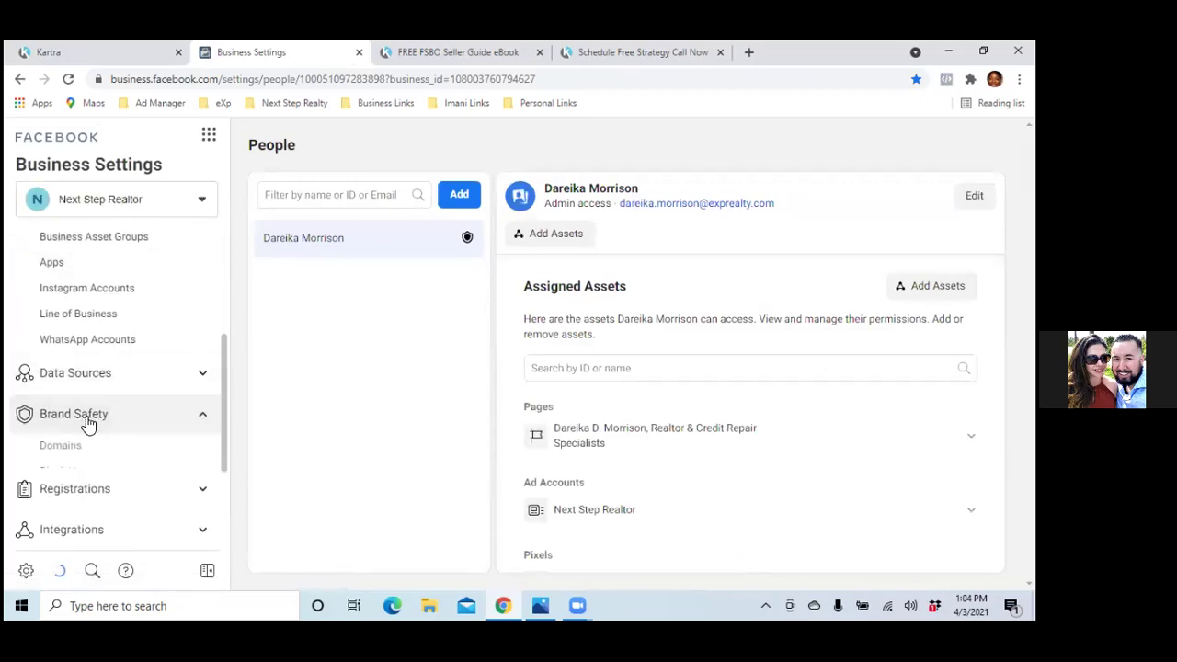
click(65, 450)
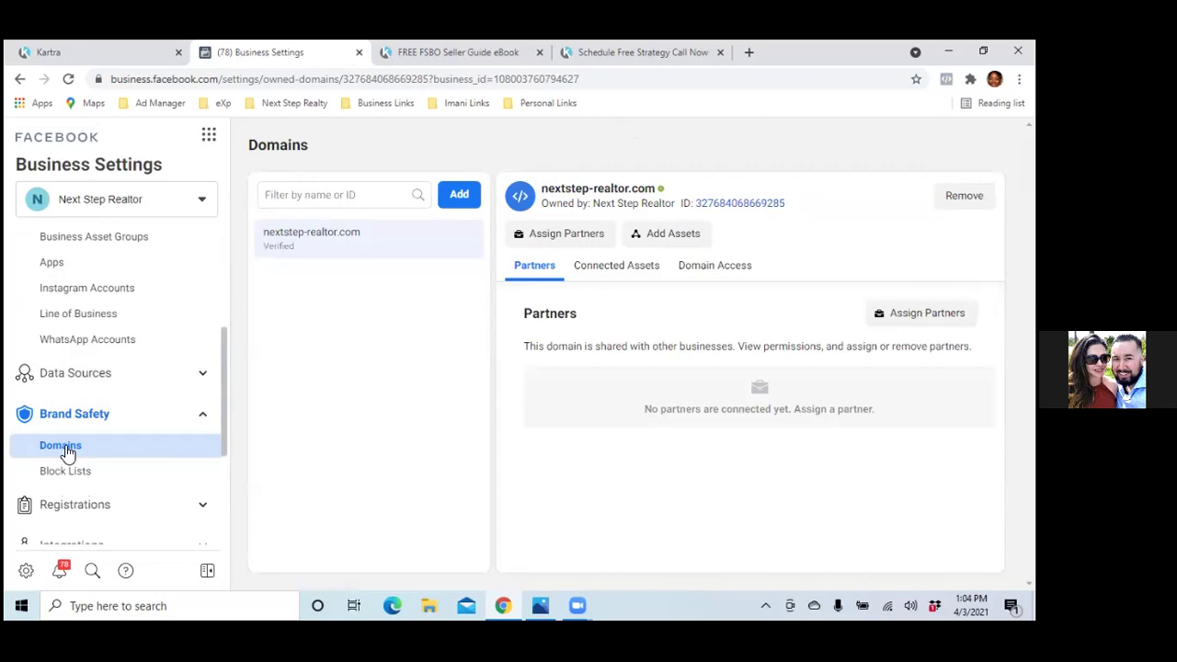
- Add the domain soldbythepro.com to the business's domains
click(464, 196)
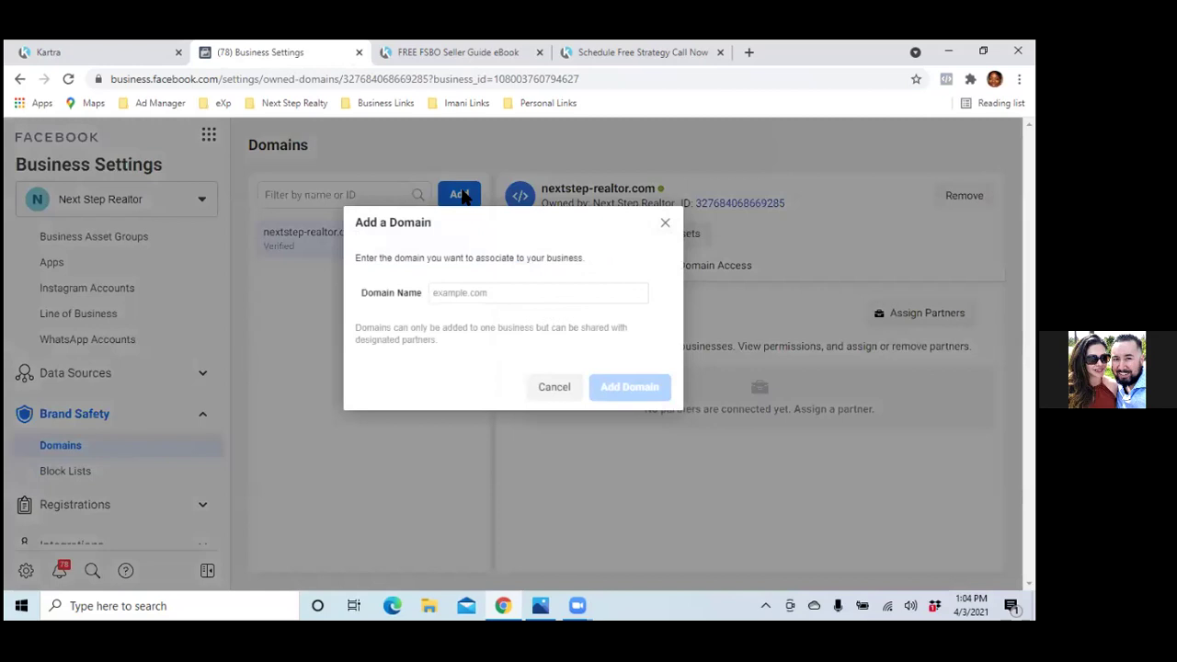
click(473, 290)
text(o)
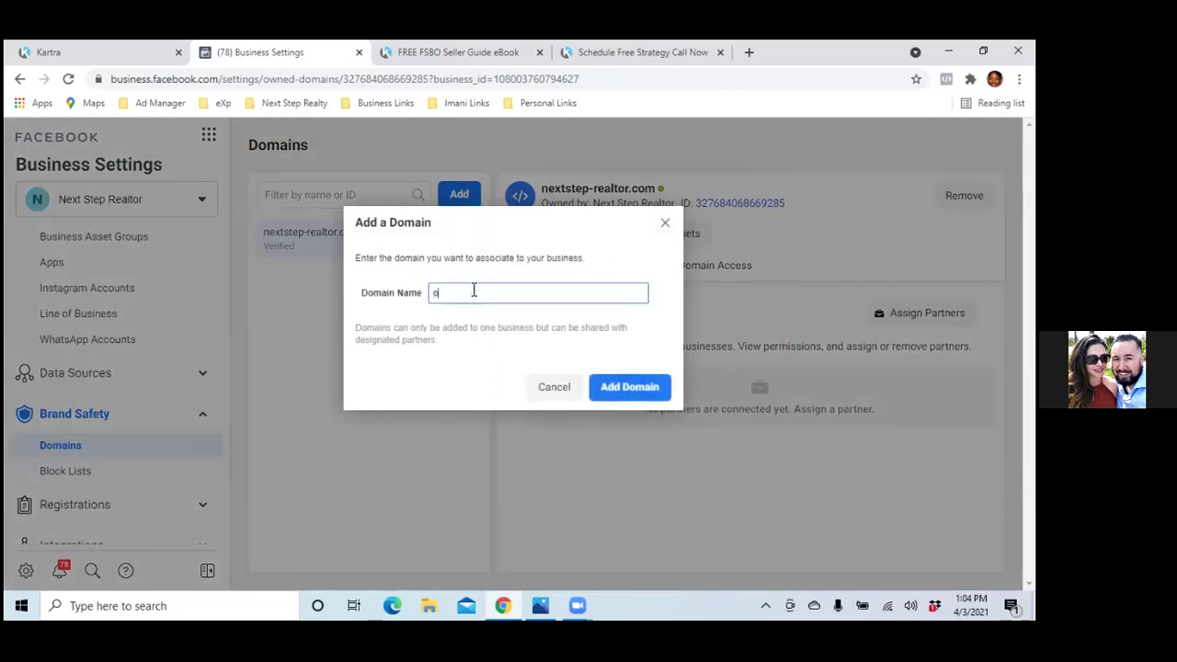
key(BackSpace)
text(soldbythepro)
text(.com)
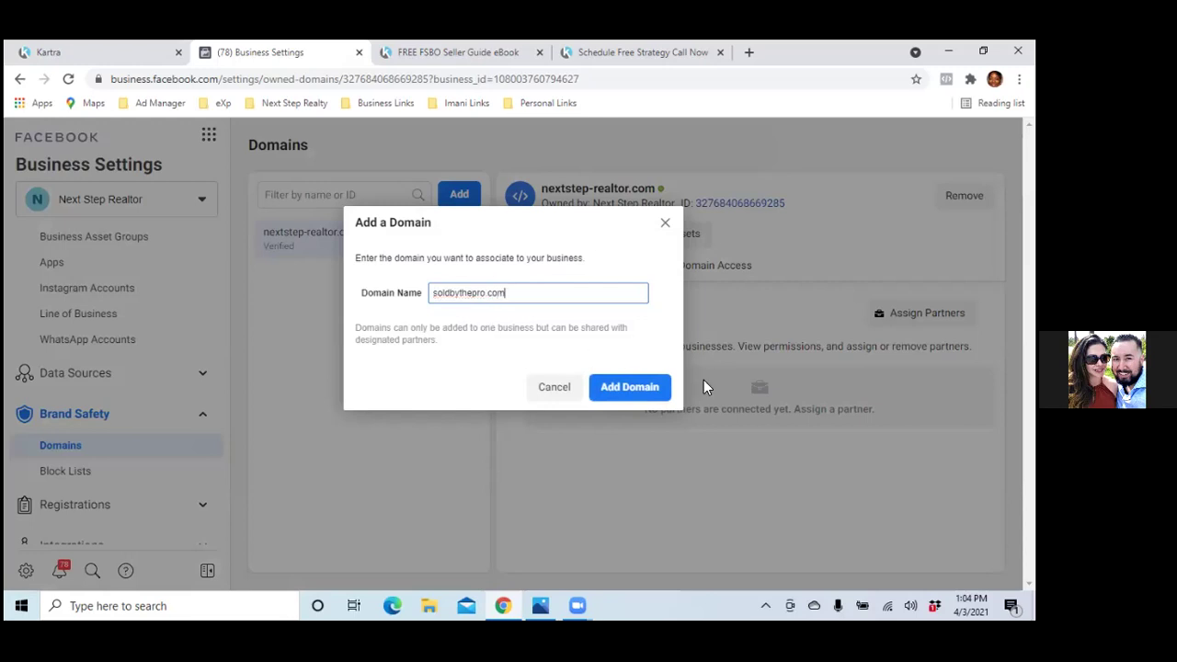
click(629, 387)
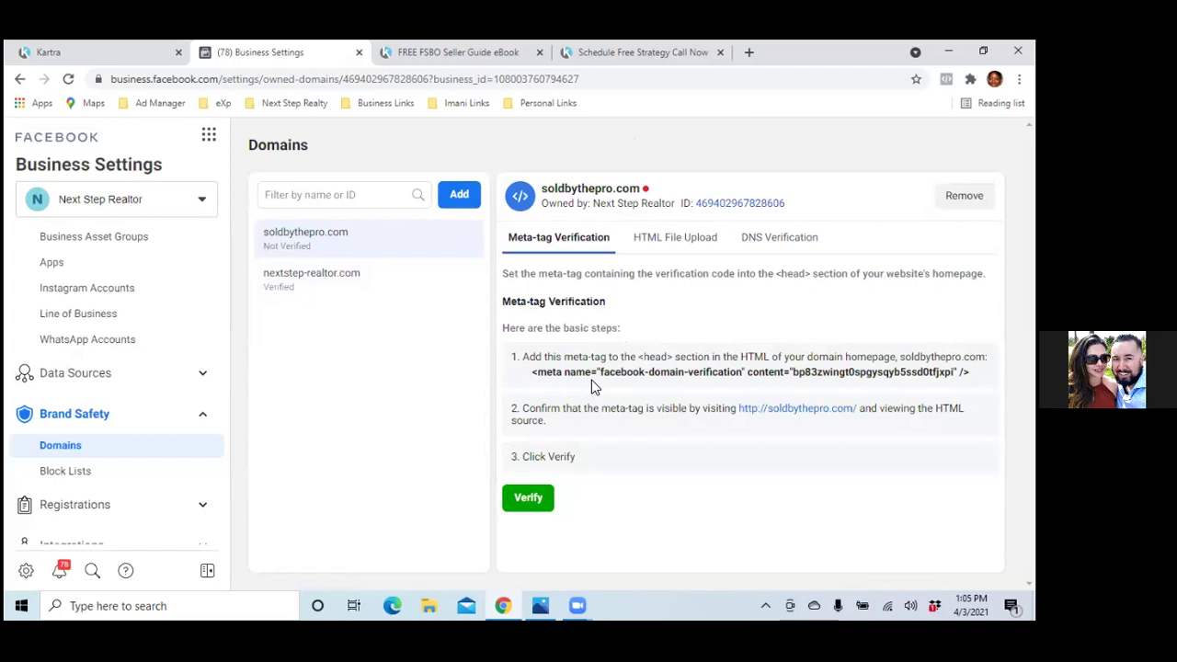
- Open godaddy.com in a new browser tab and bring up the dashboard of soldbythepro.com from the account's products
click(746, 53)
text(godaddy.com)
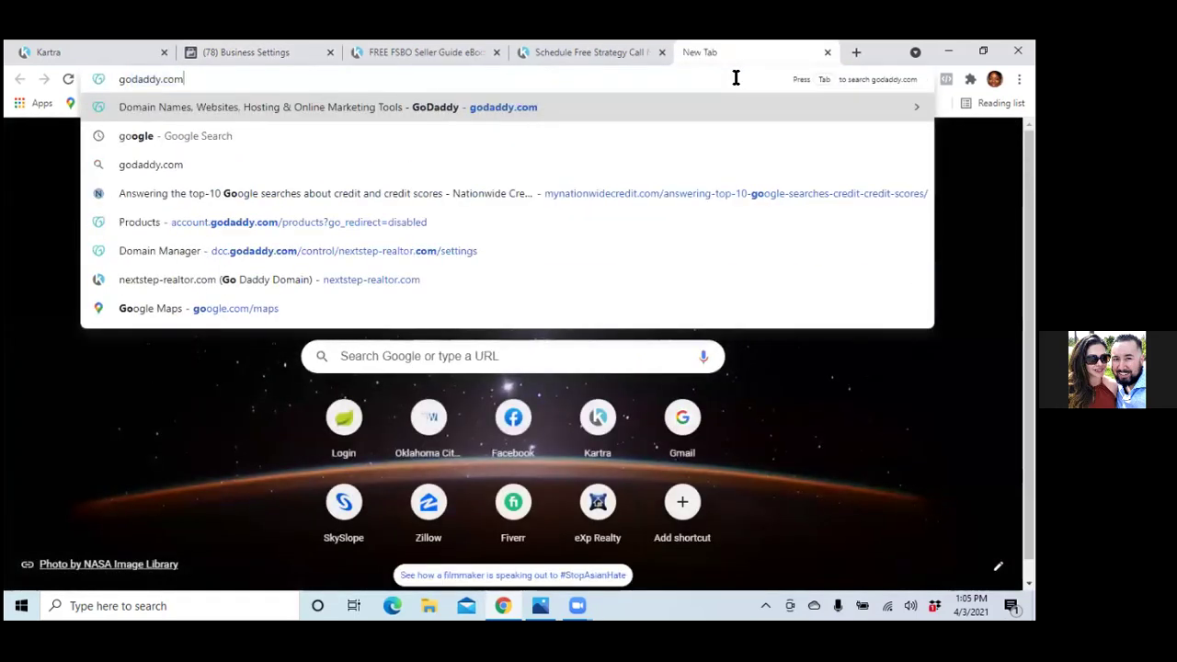
key(Return)
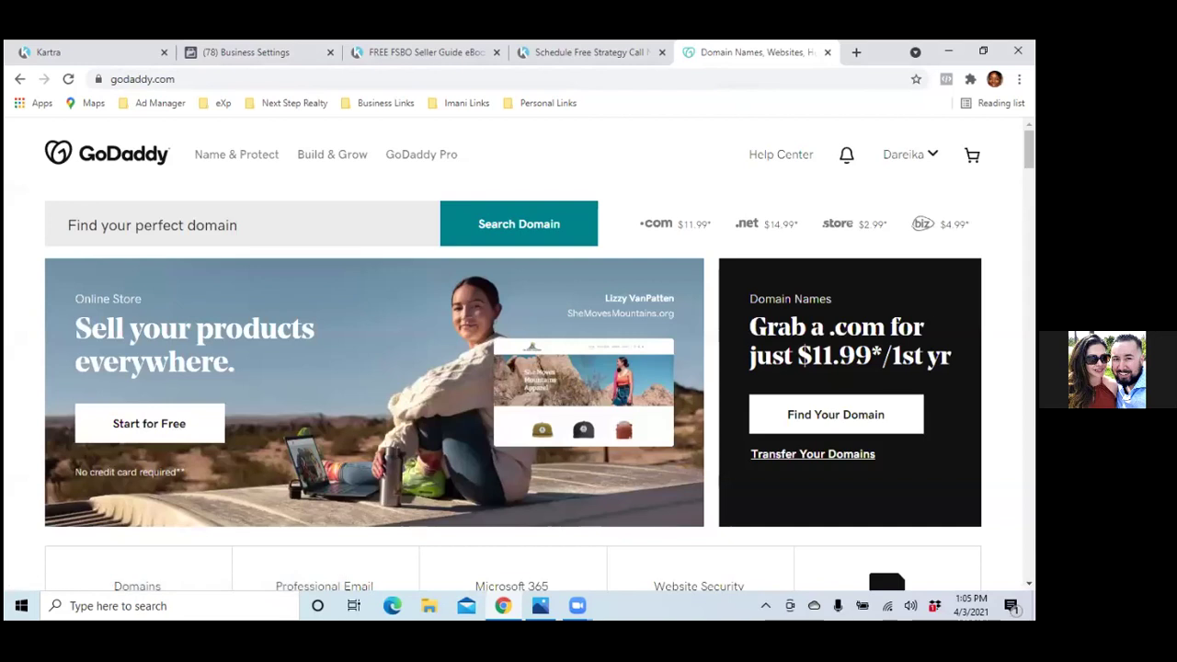
click(905, 154)
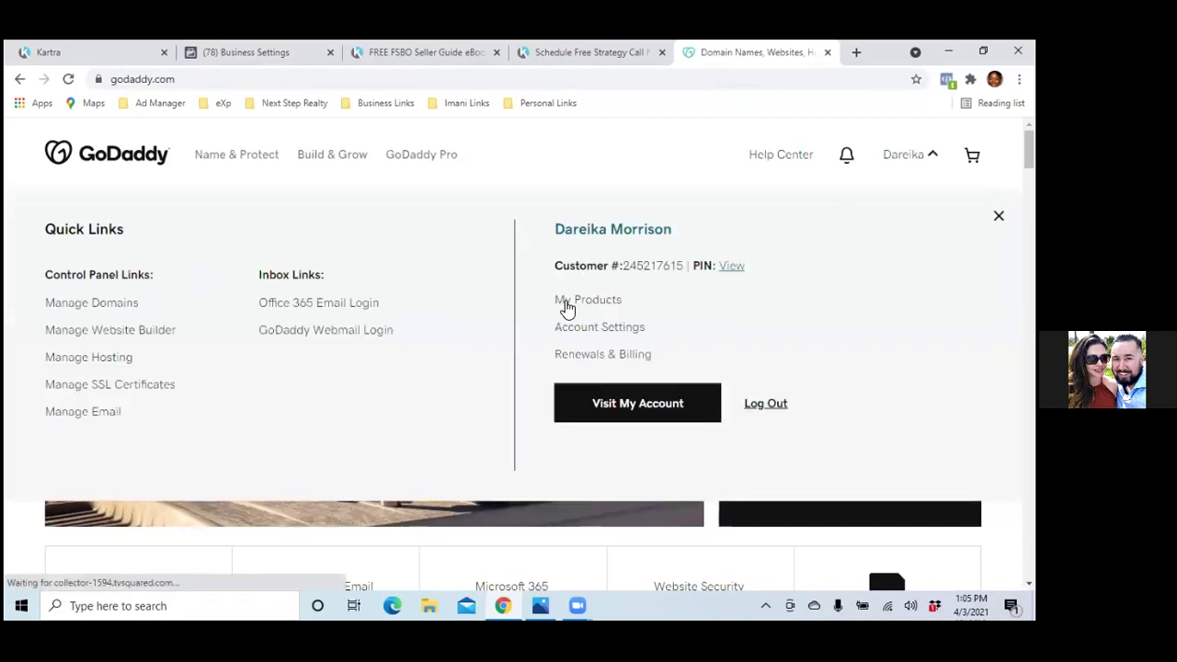
click(561, 301)
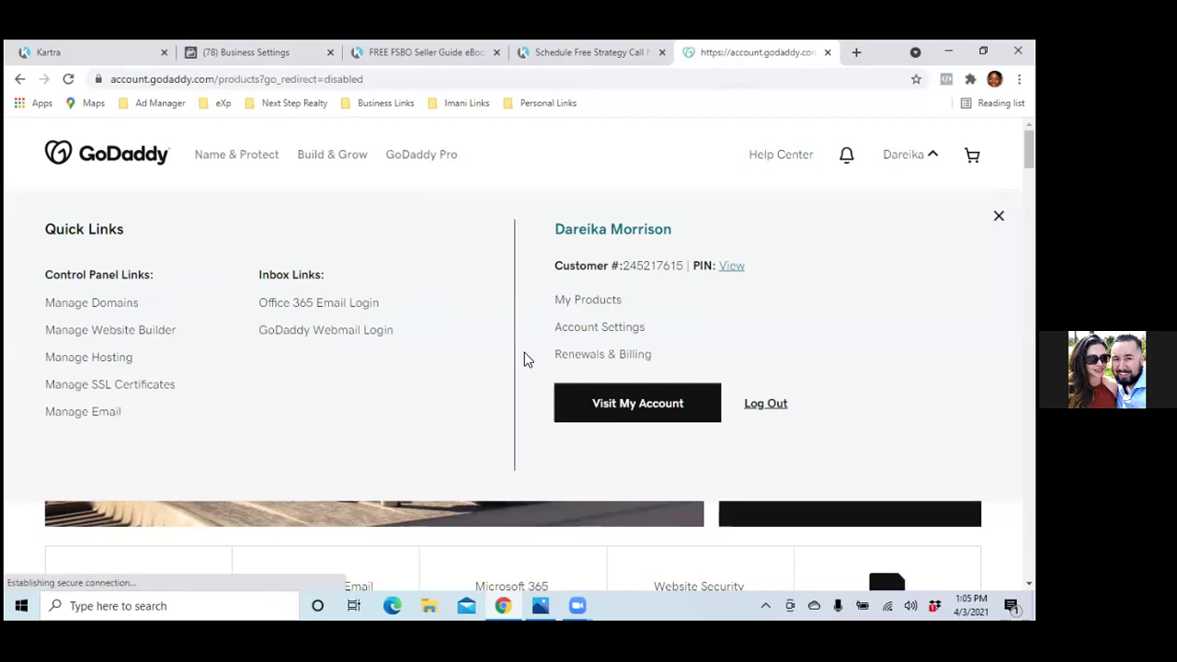
scroll(518, 525, down, 3)
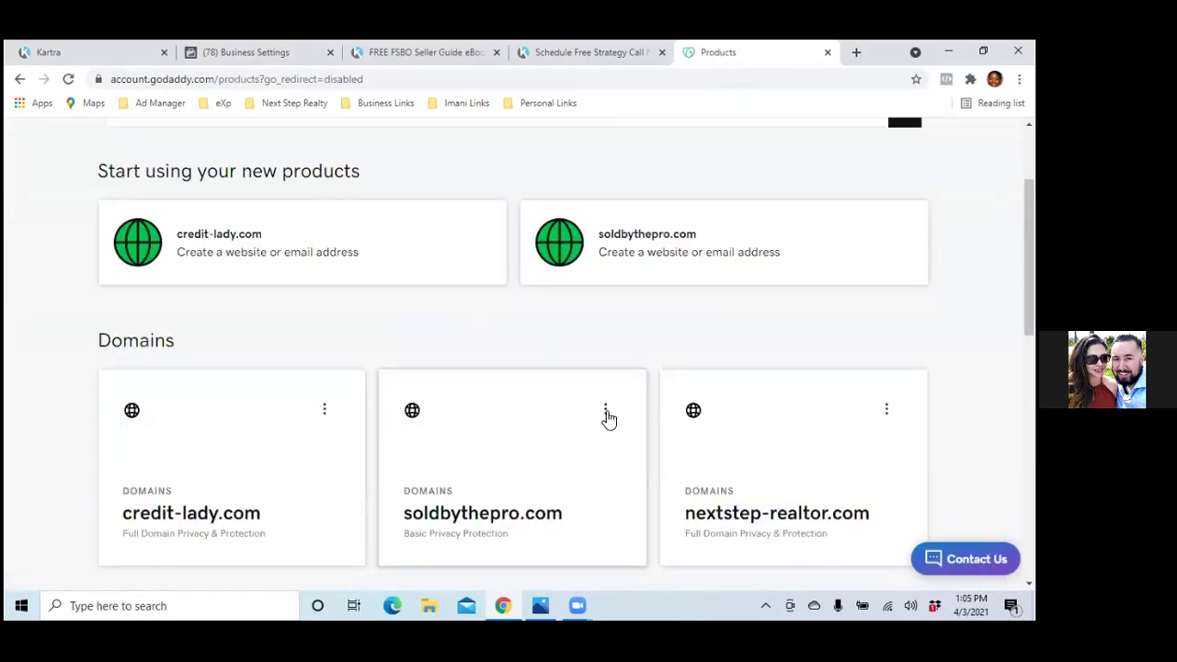
scroll(551, 437, down, 2)
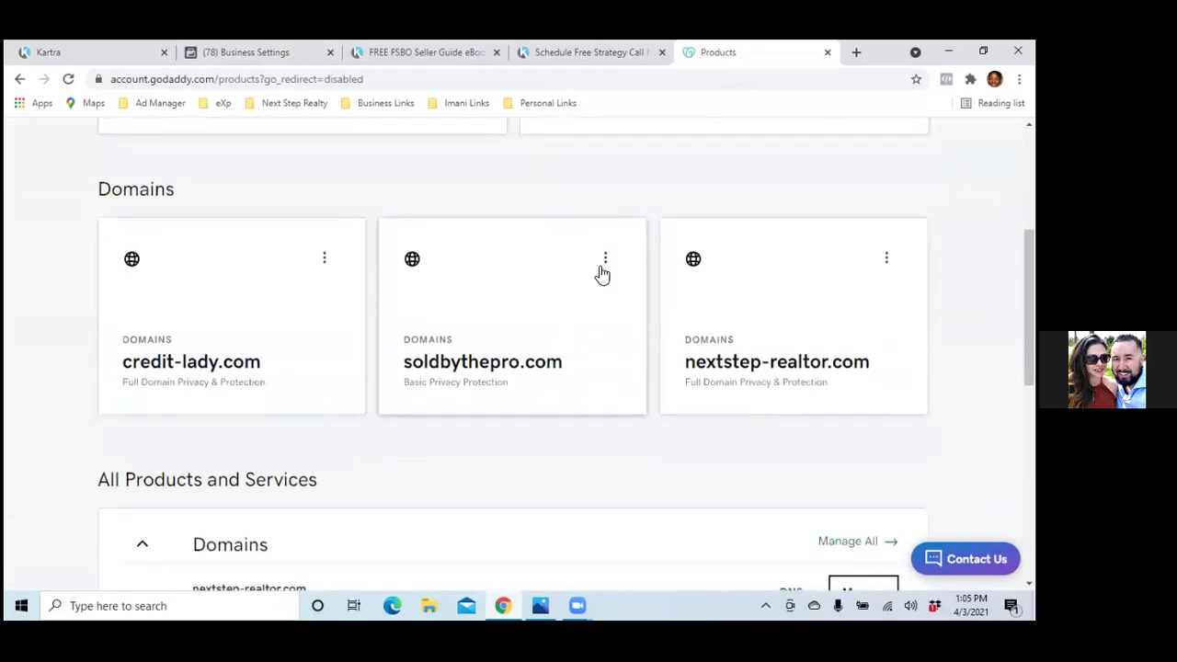
click(530, 372)
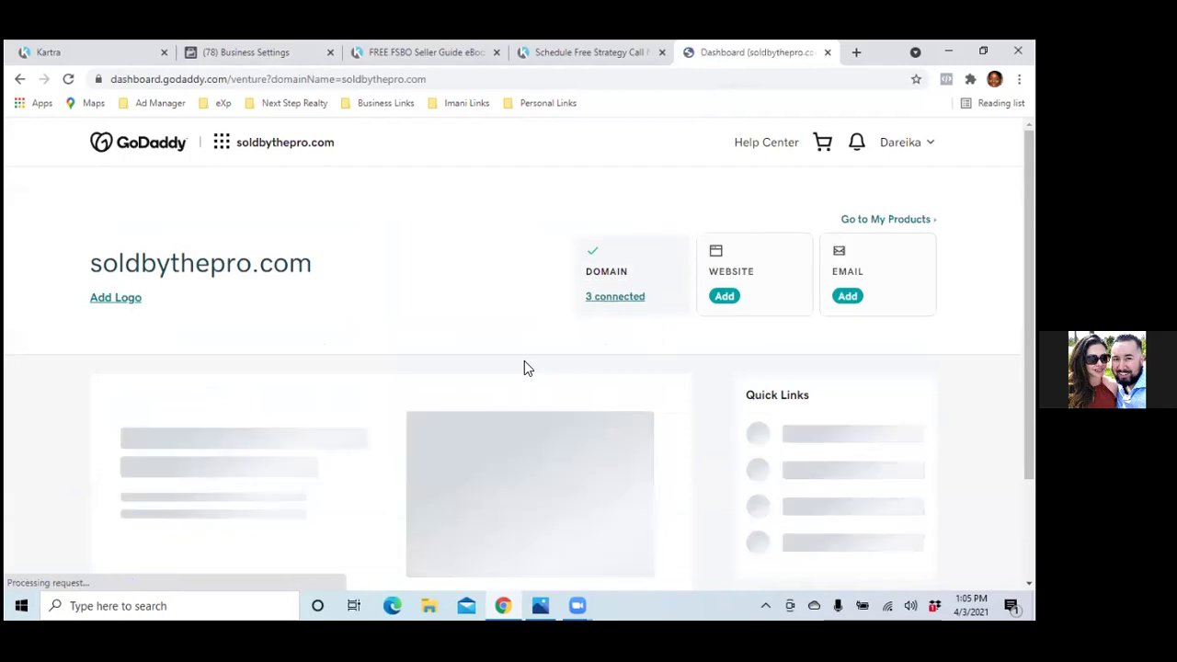
- Find the domain management options on the soldbythepro.com dashboard and open the domain's settings
scroll(524, 363, down, 3)
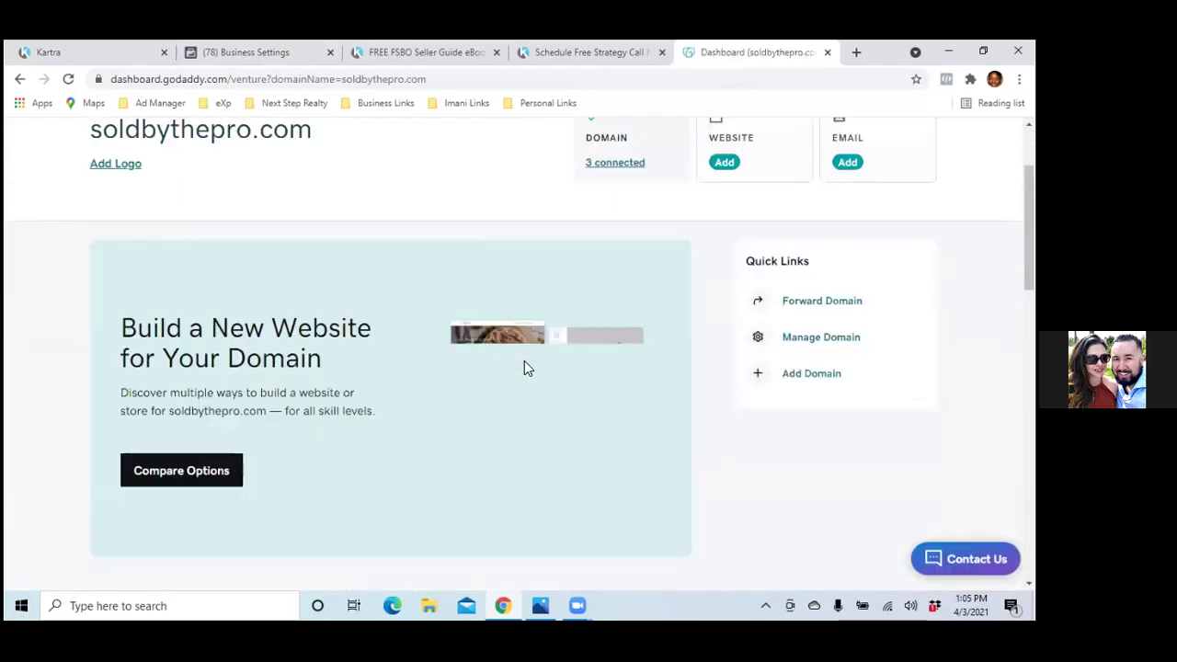
scroll(525, 367, down, 4)
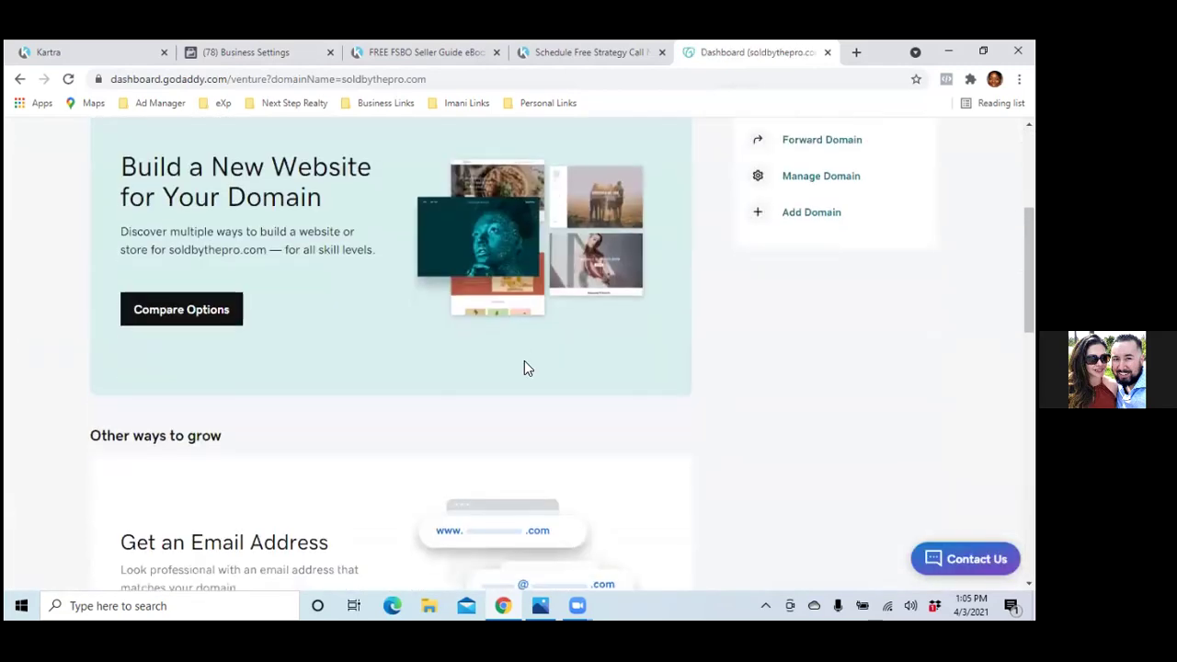
scroll(524, 367, up, 5)
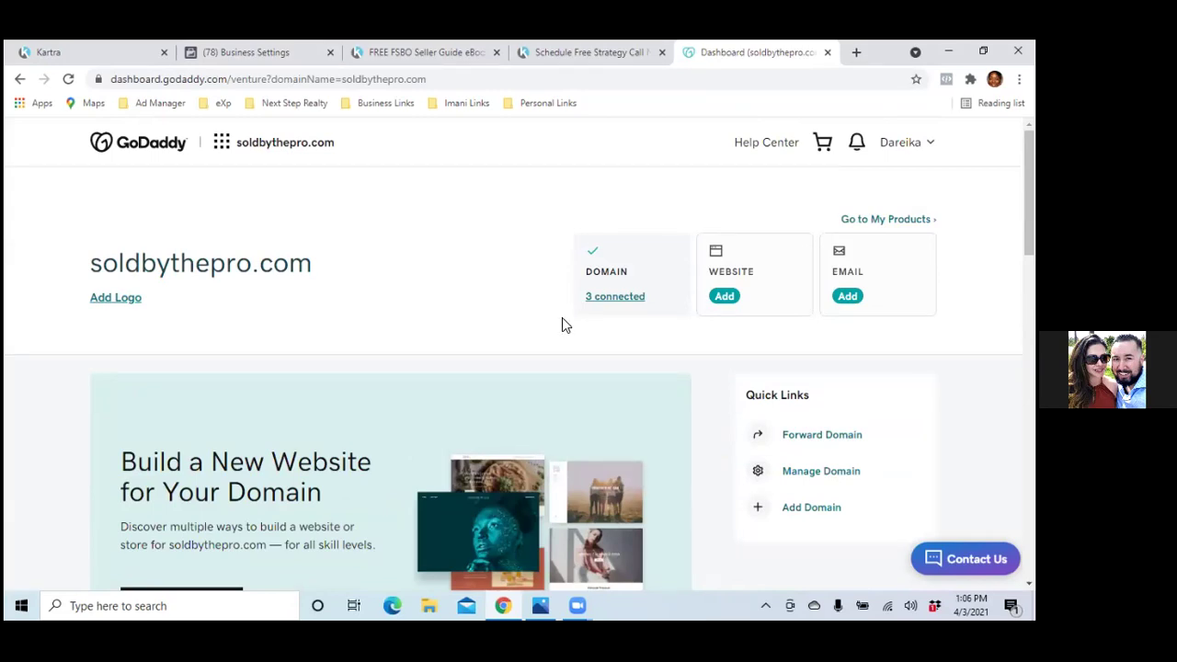
mouse_move(615, 299)
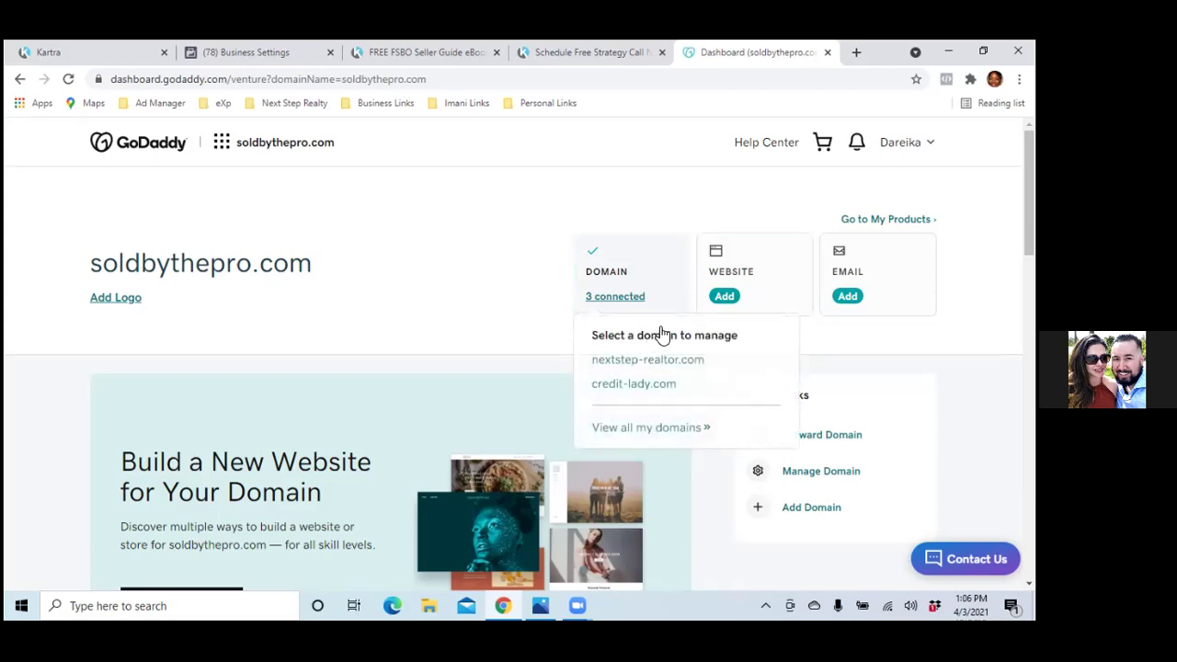
mouse_move(798, 470)
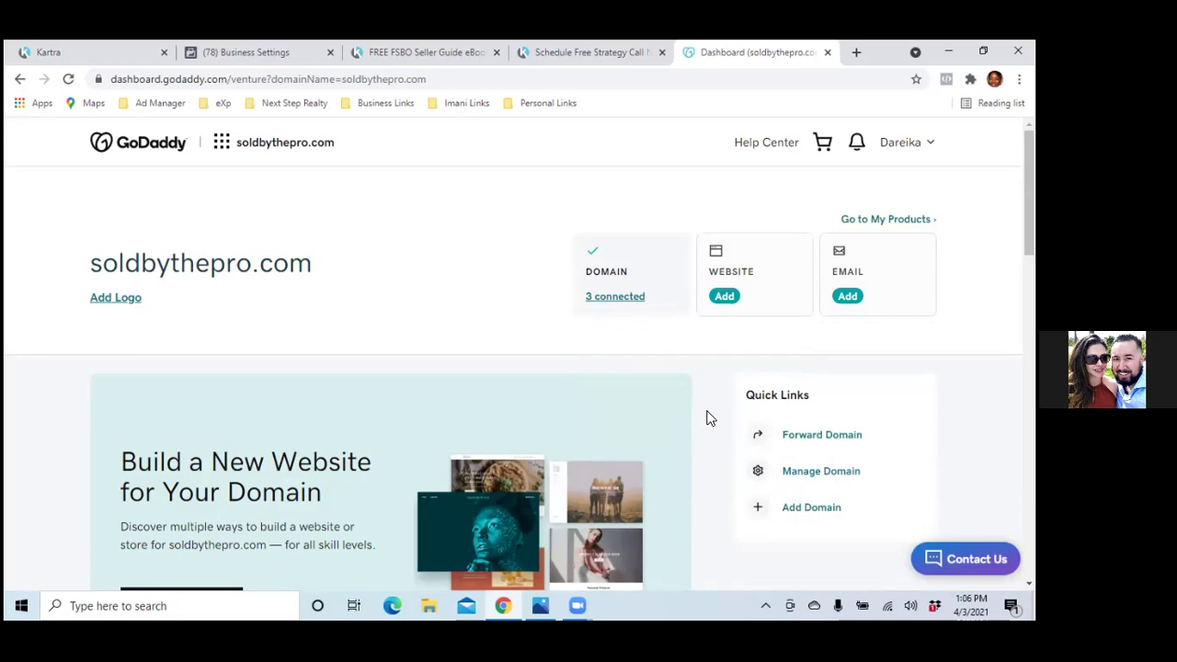
scroll(730, 431, down, 3)
scroll(753, 421, up, 2)
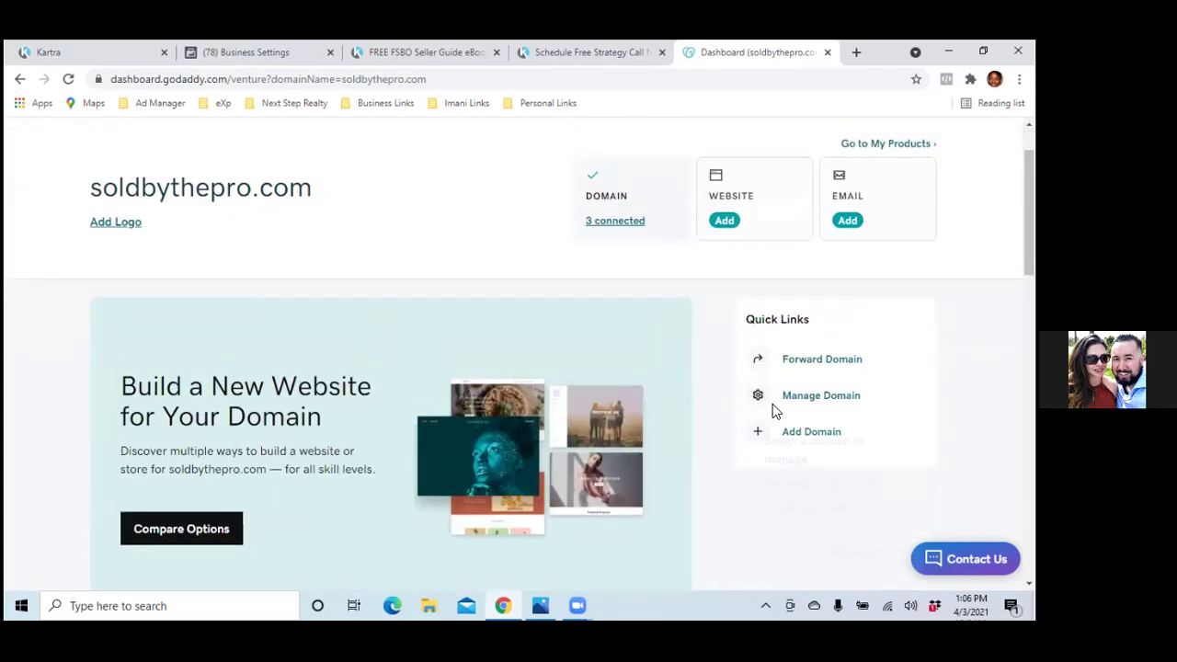
click(809, 398)
click(809, 402)
scroll(809, 402, up, 1)
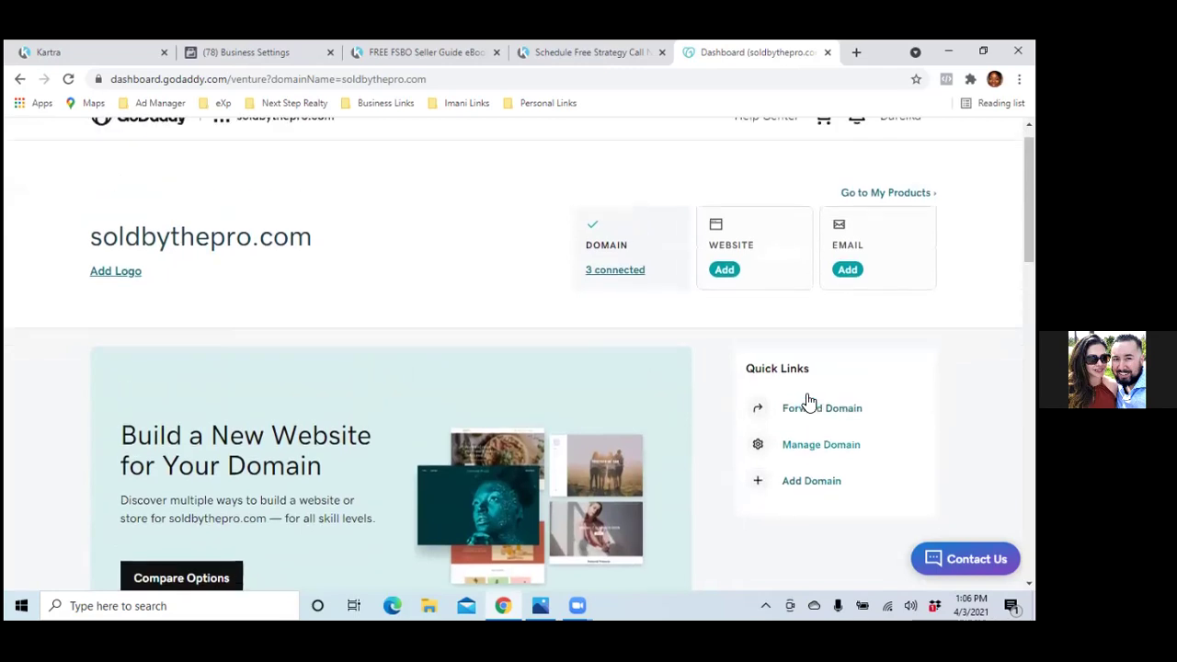
click(807, 436)
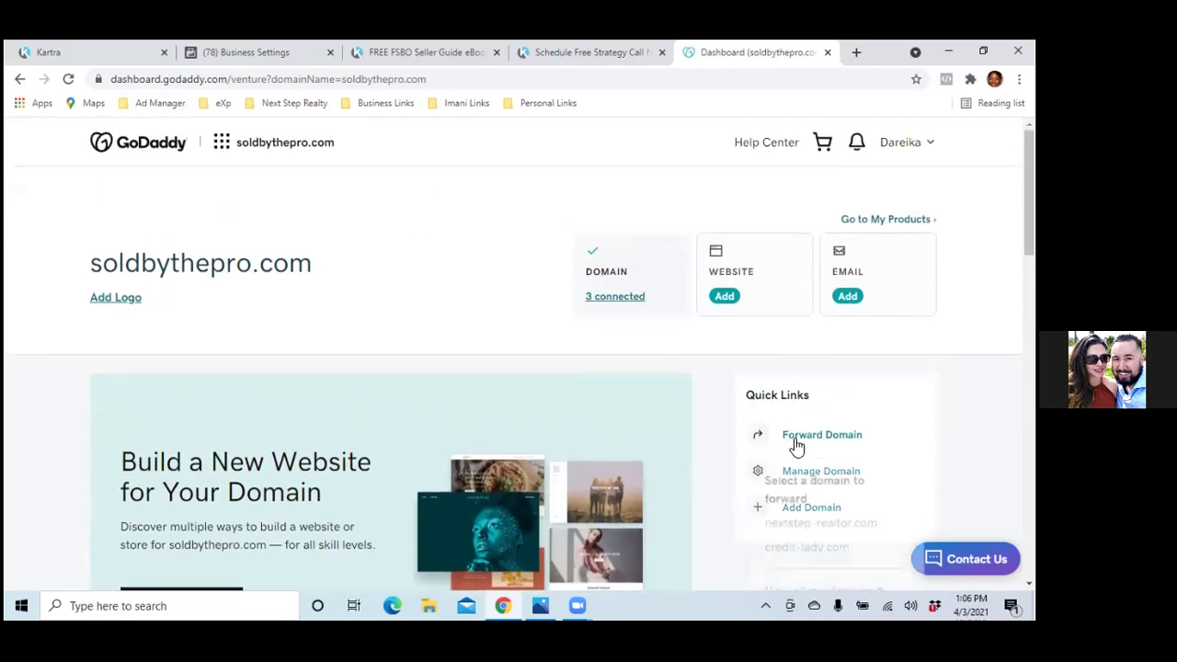
scroll(809, 543, down, 1)
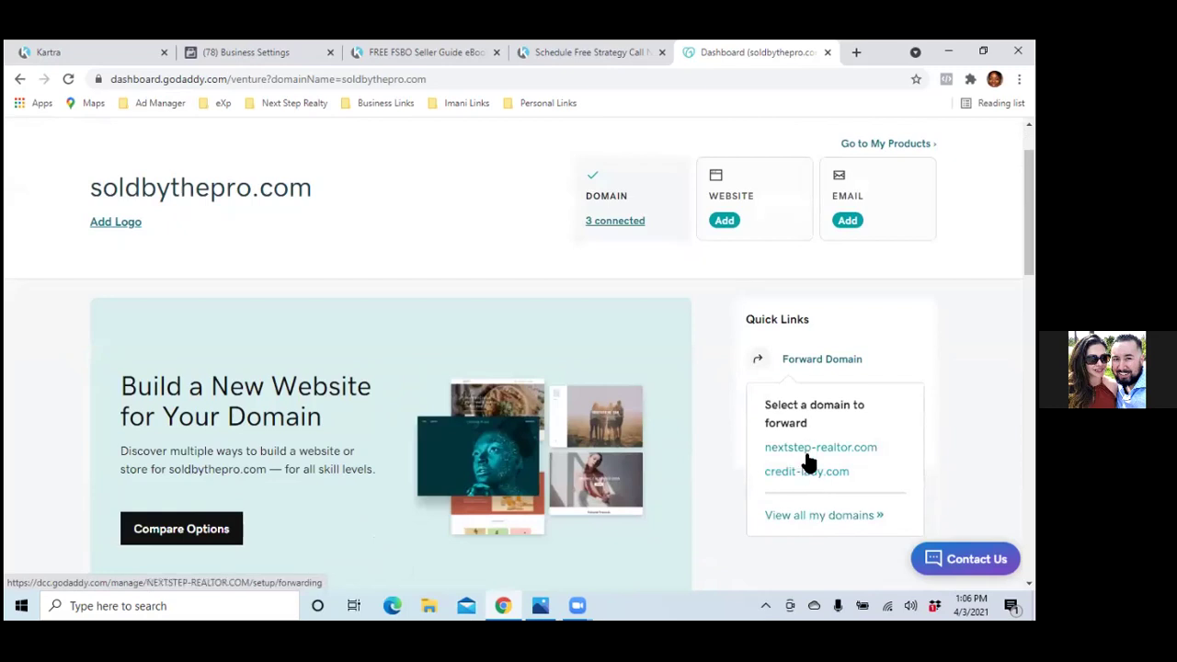
click(807, 519)
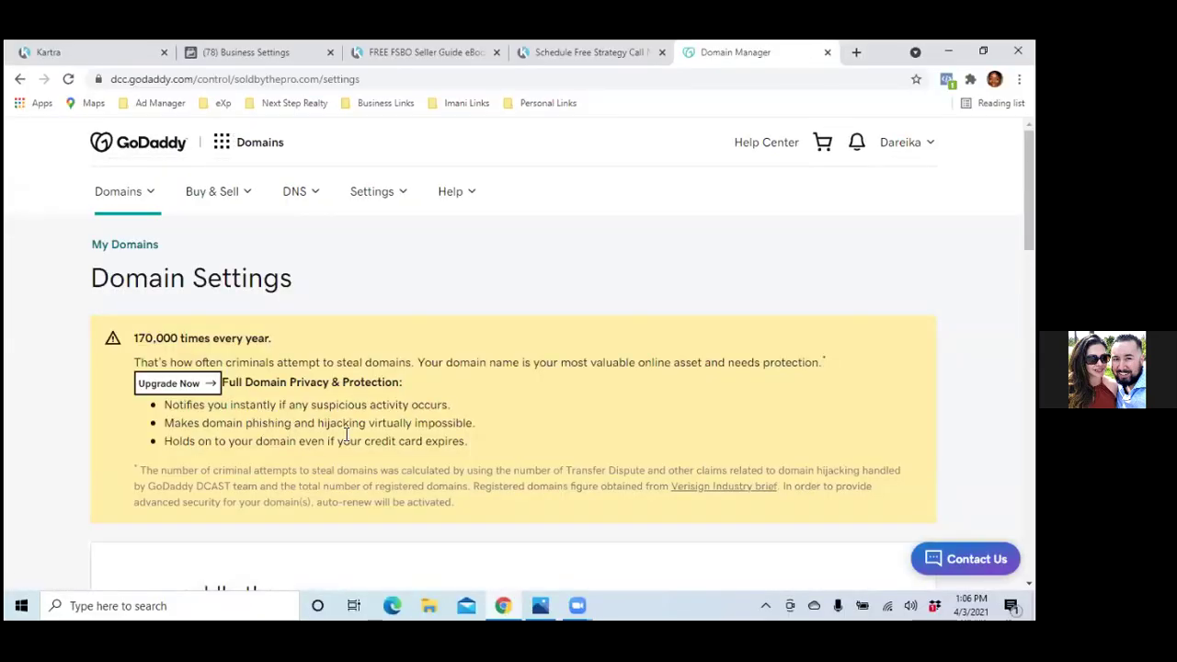
- Open DNS management for soldbythepro.com from the additional domain settings
scroll(346, 434, down, 3)
scroll(347, 433, down, 1)
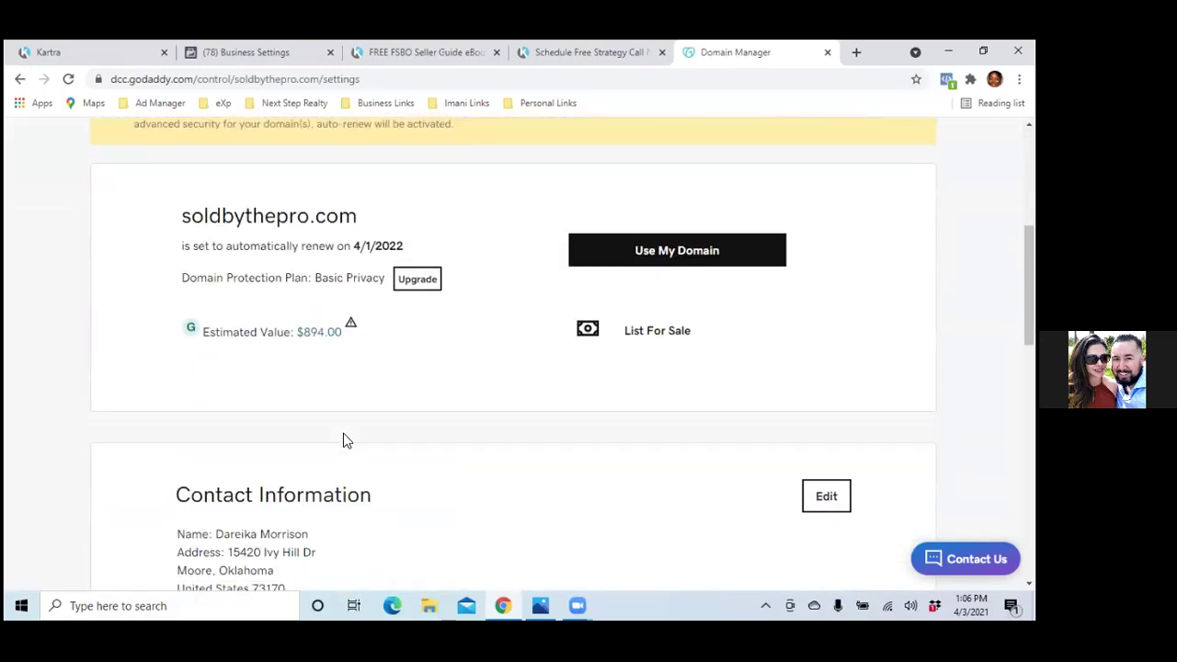
scroll(345, 439, down, 7)
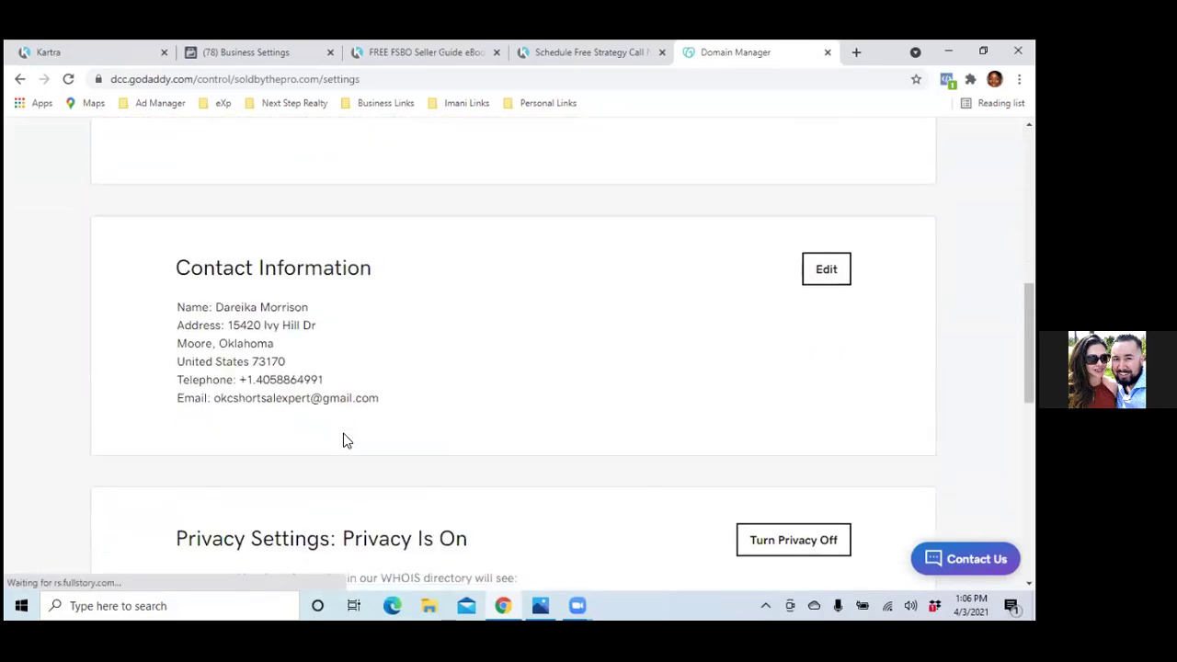
scroll(344, 440, down, 3)
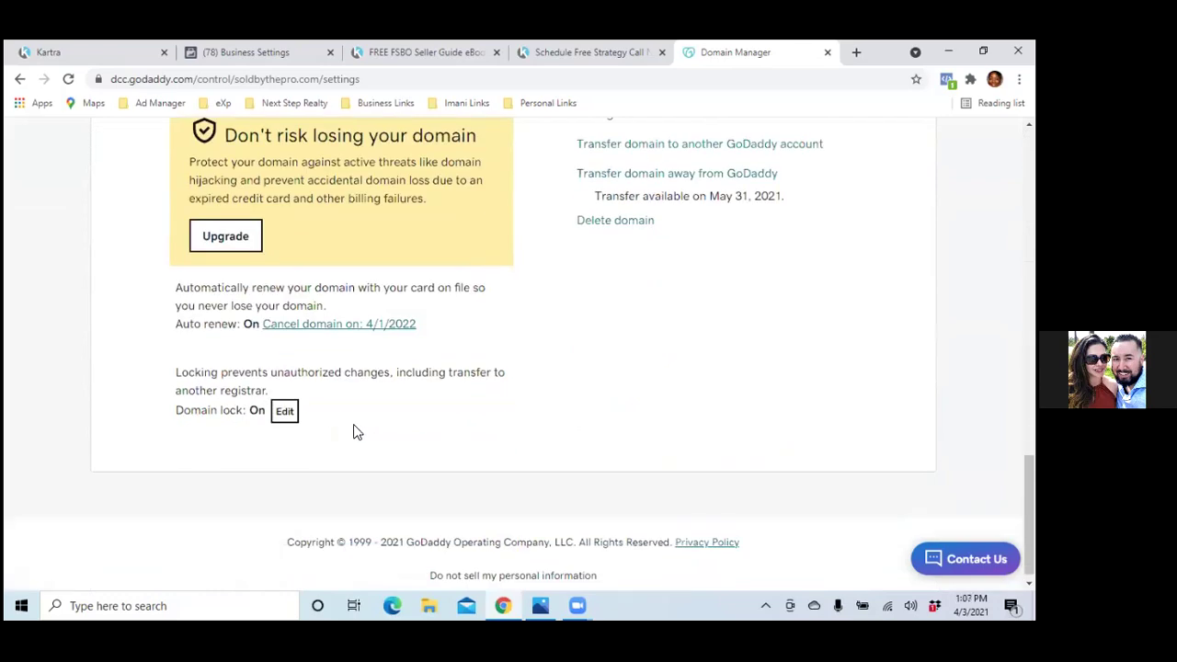
scroll(402, 307, up, 2)
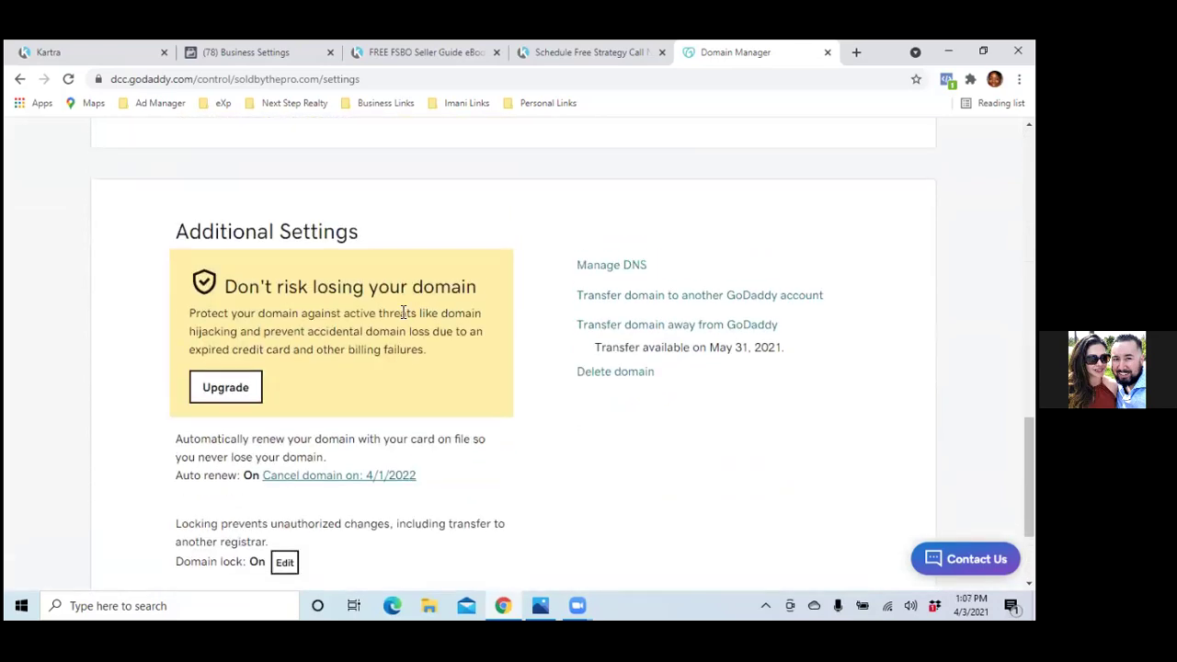
click(633, 266)
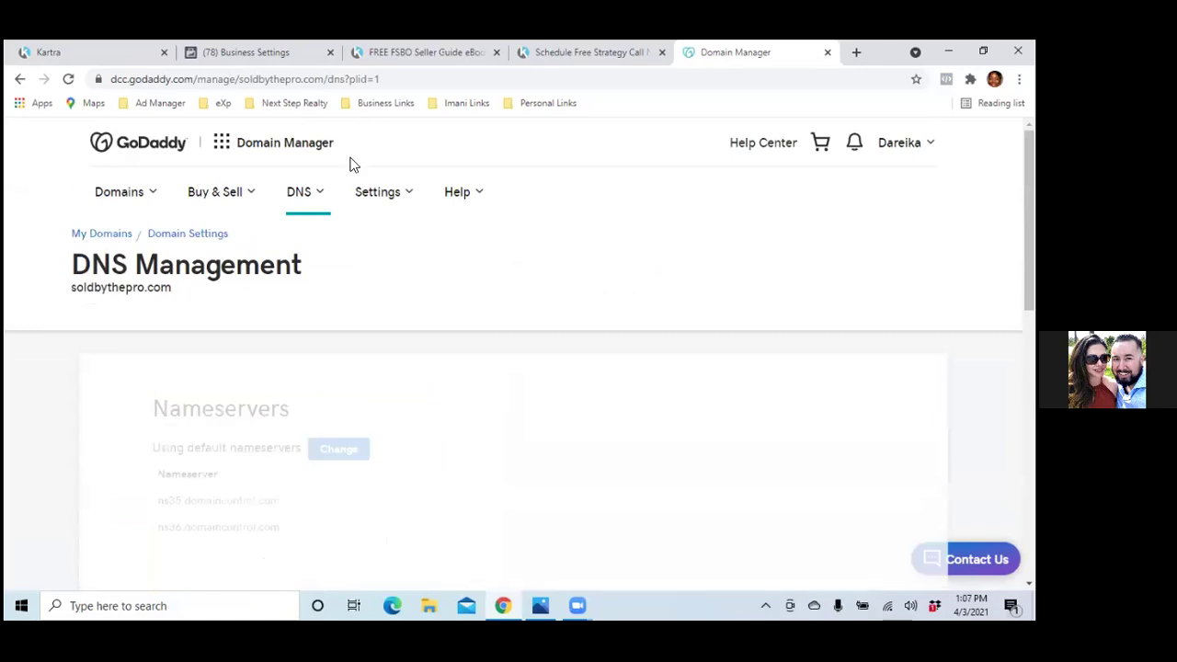
- Copy the DNS verification TXT record for soldbythepro.com from Facebook Business Settings and return to GoDaddy's DNS management page
click(264, 51)
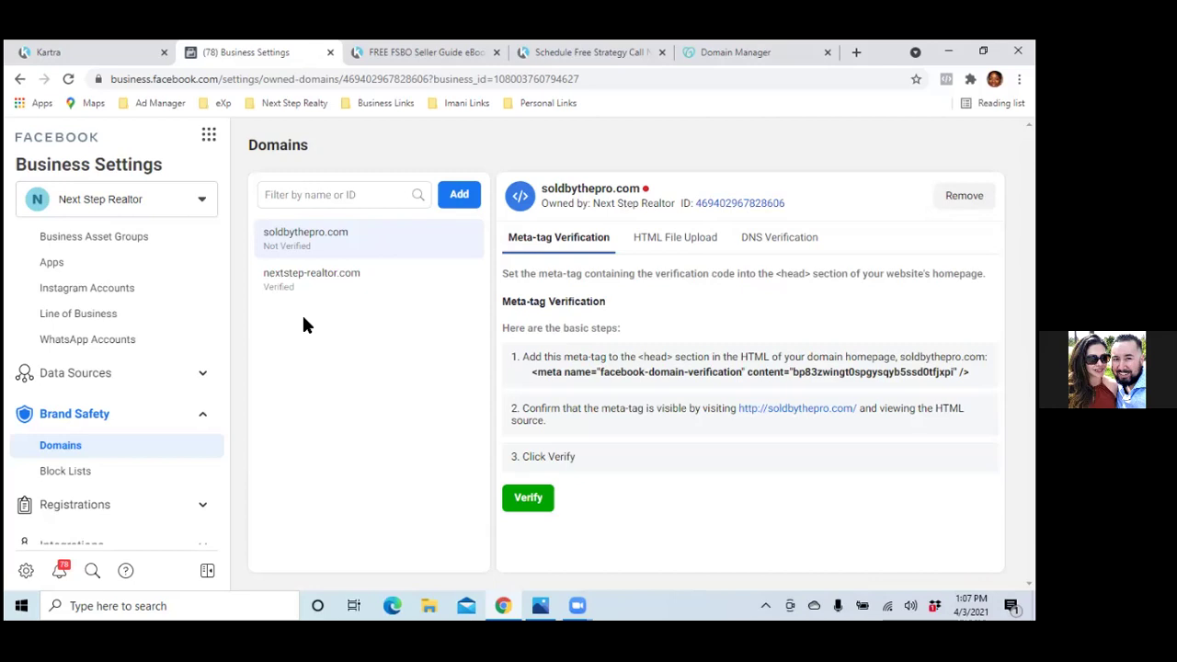
click(745, 239)
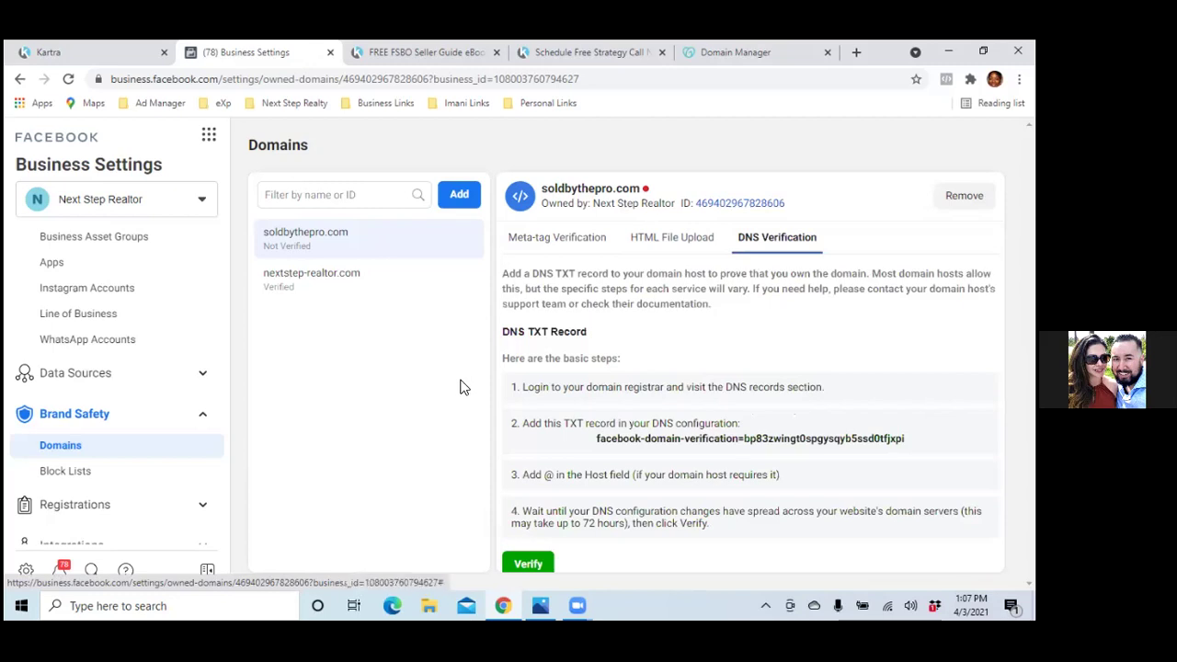
right_click(604, 447)
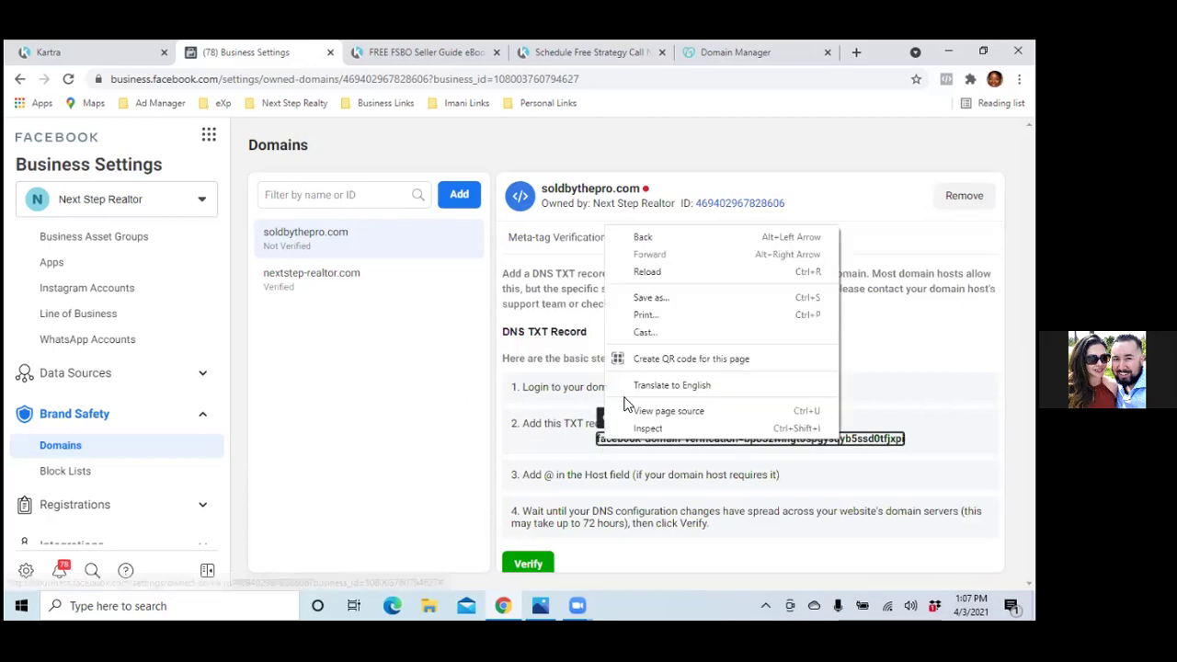
click(601, 445)
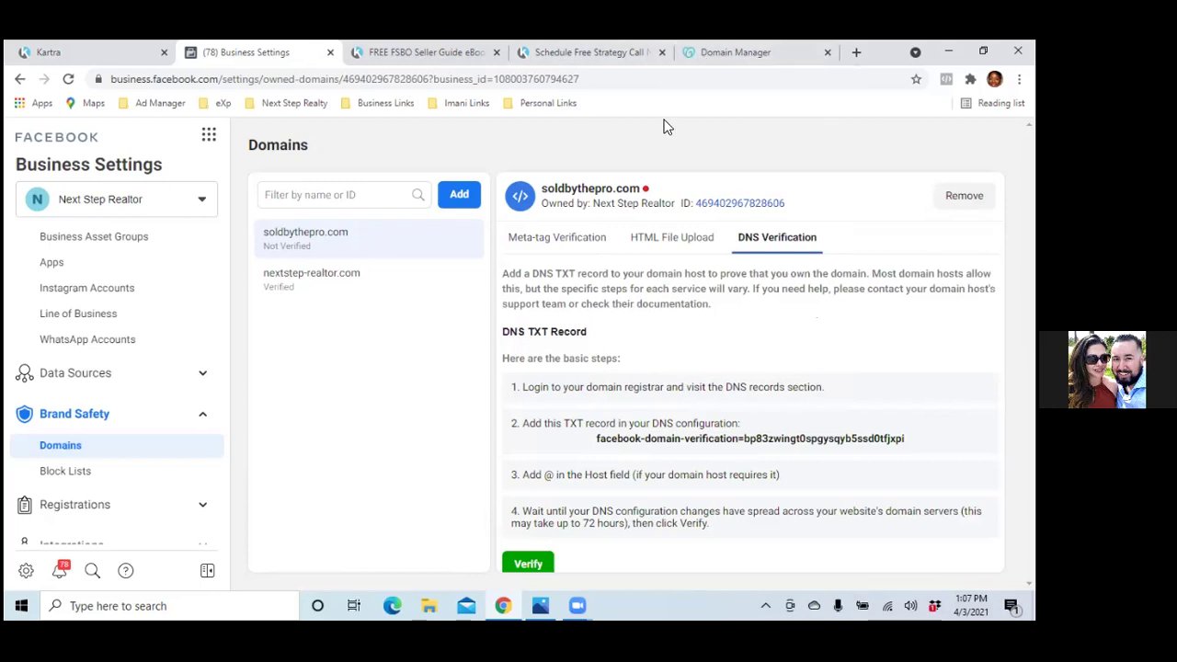
click(715, 57)
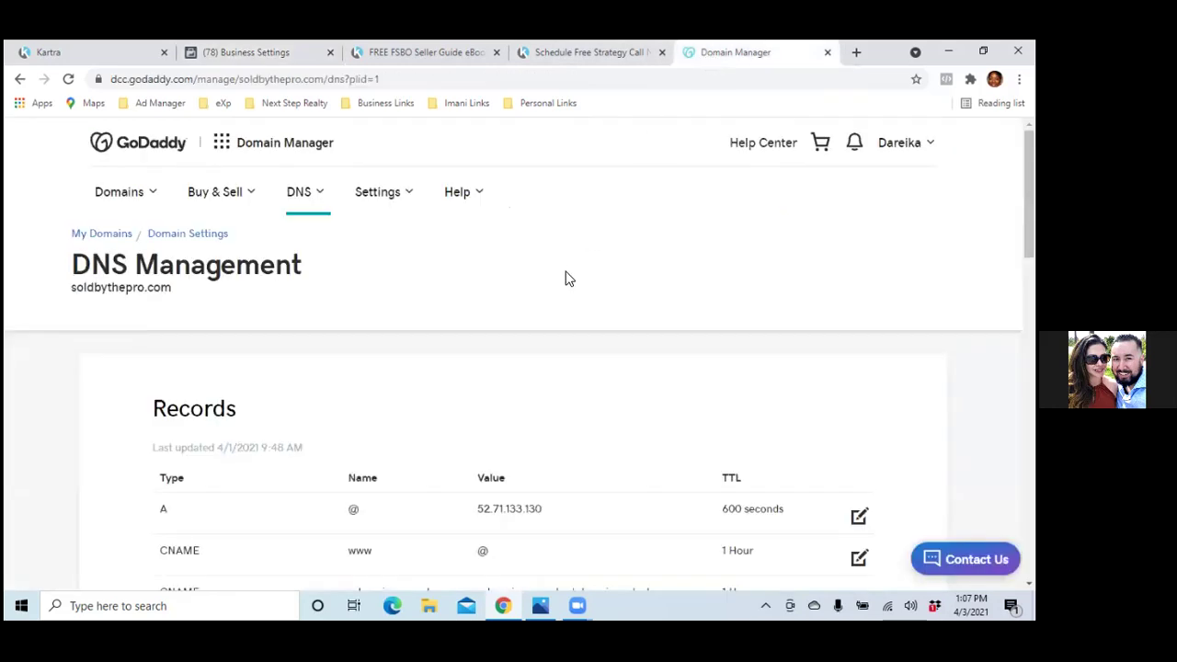
- Start a new TXT record in the DNS records of soldbythepro.com, with @ as the host
scroll(567, 278, down, 3)
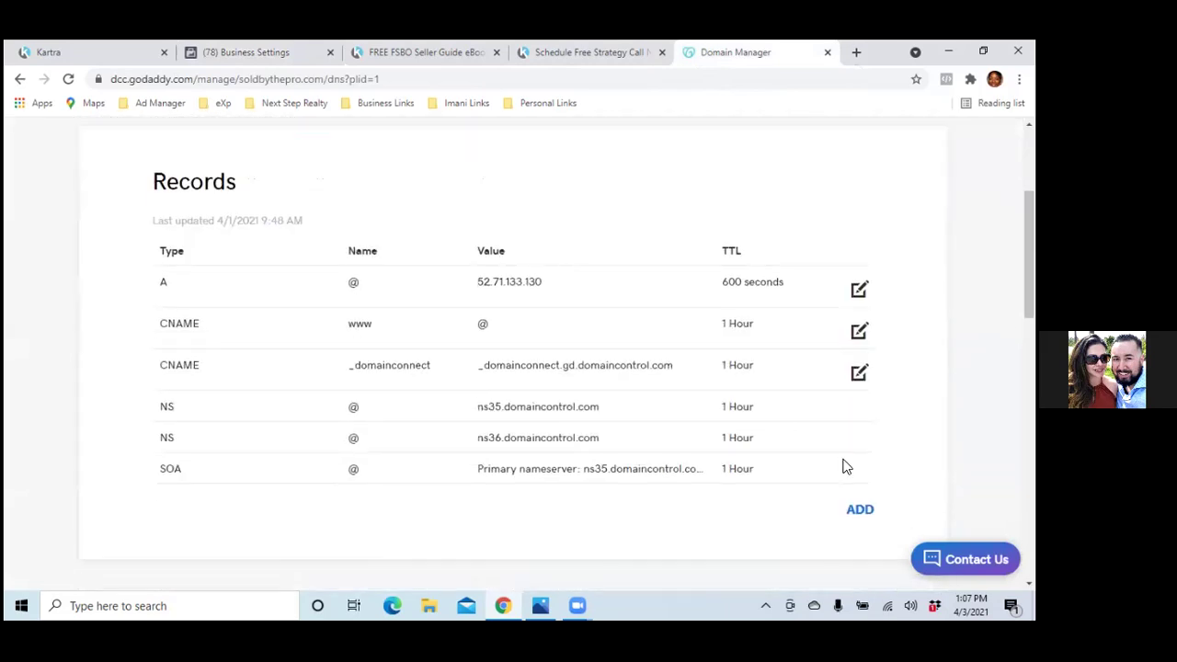
click(860, 509)
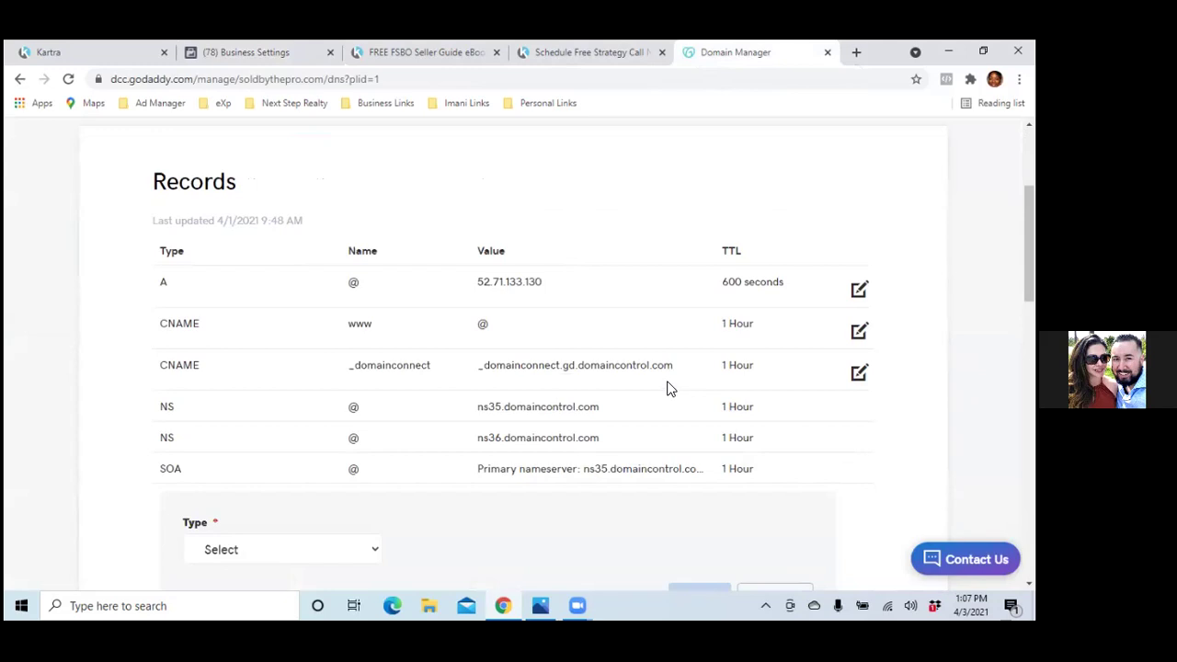
scroll(668, 389, down, 2)
click(369, 400)
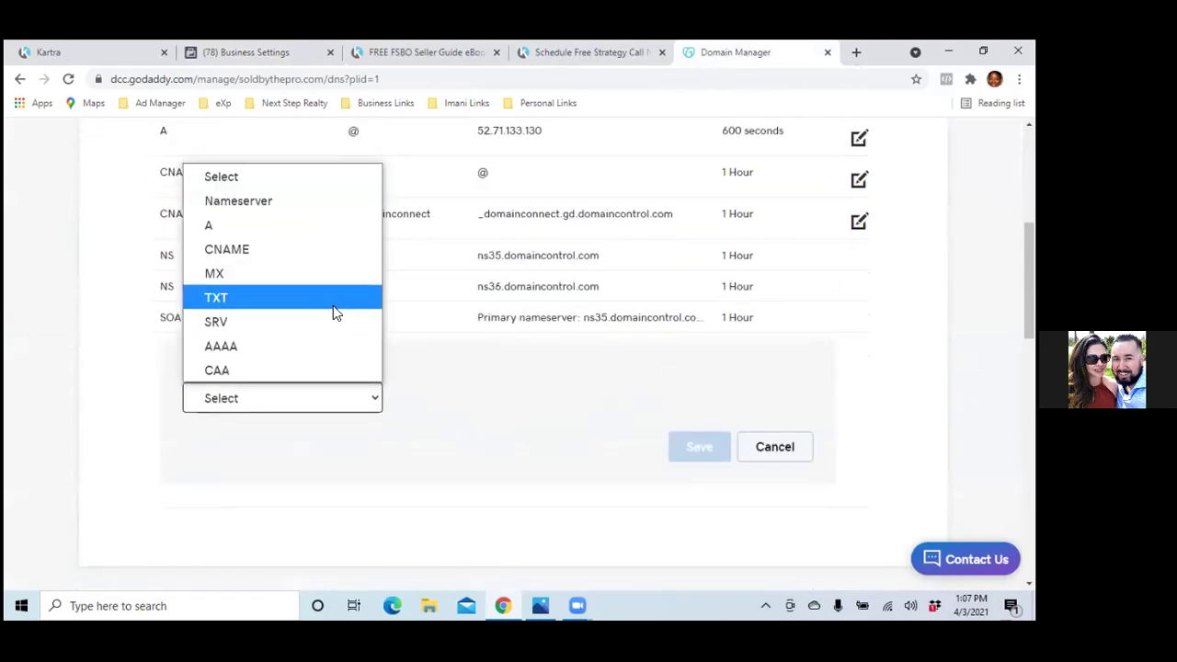
click(332, 305)
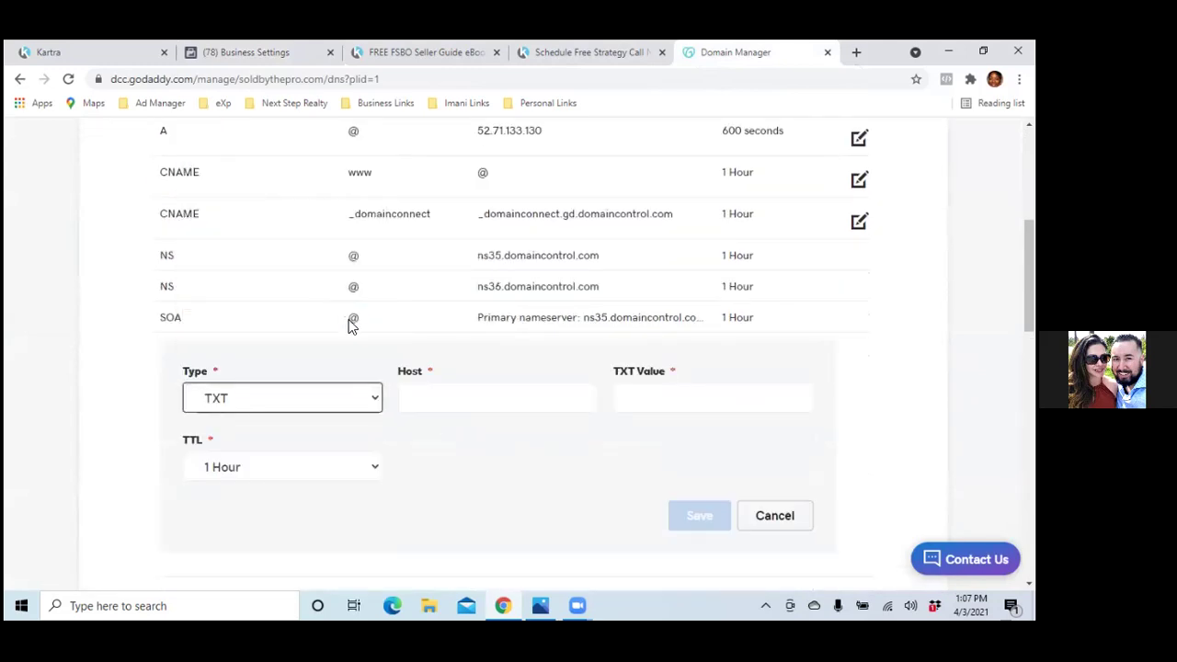
click(458, 397)
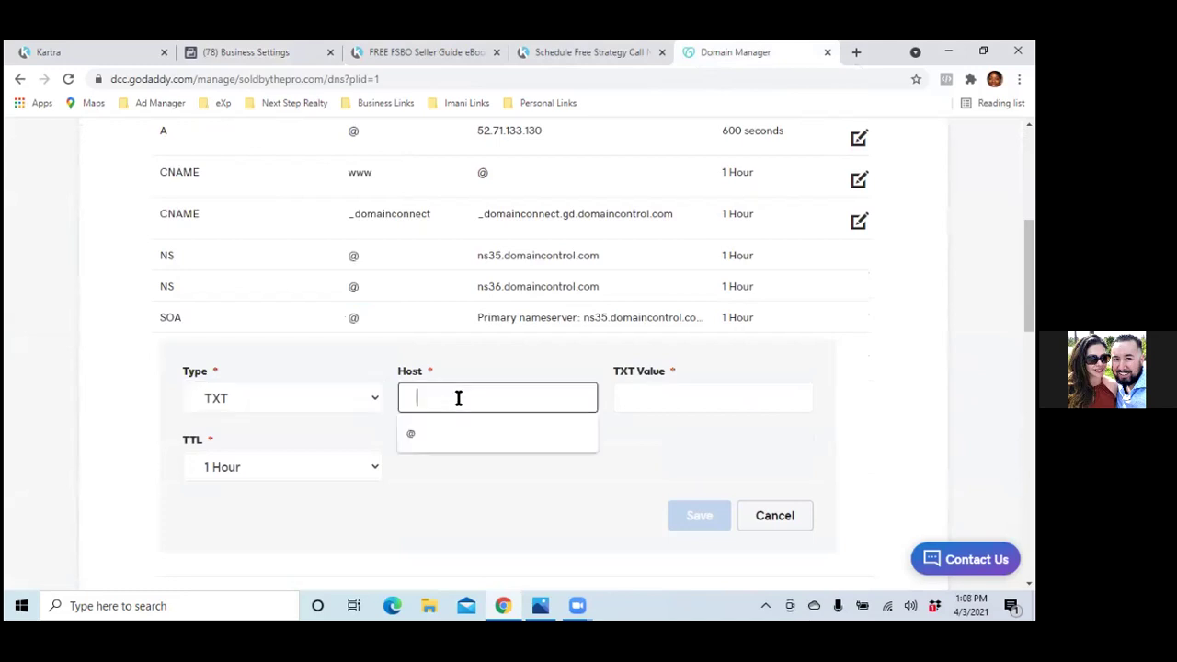
click(438, 443)
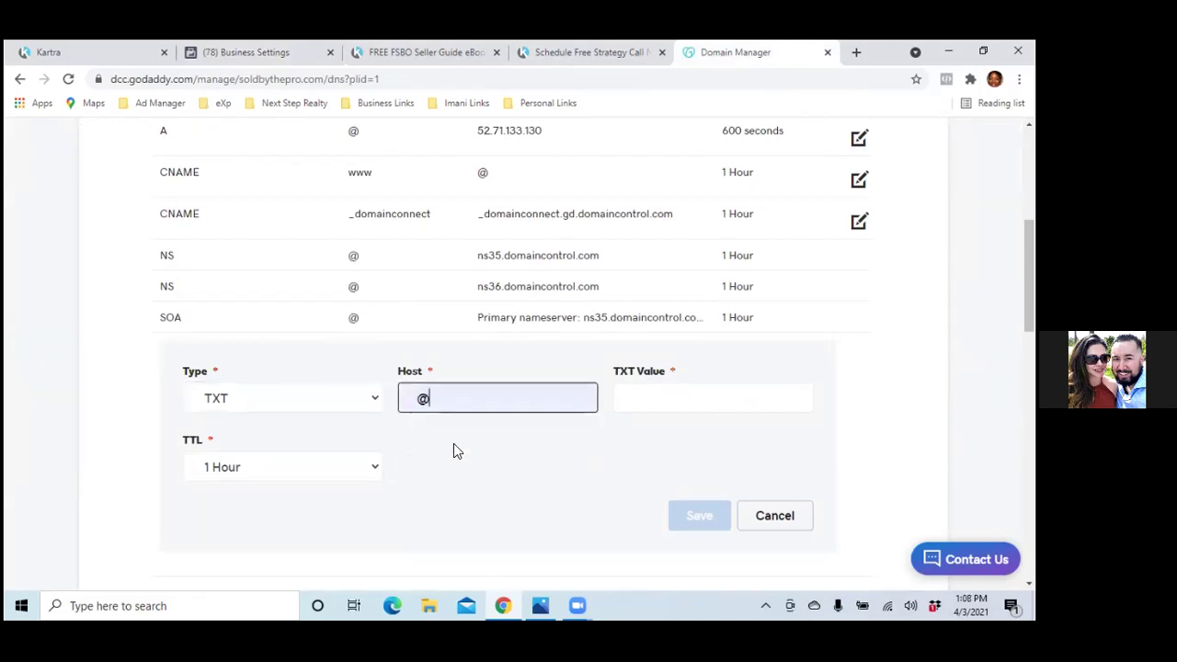
- Paste the copied Facebook domain verification code as the TXT Value and save the record
click(677, 397)
right_click(676, 401)
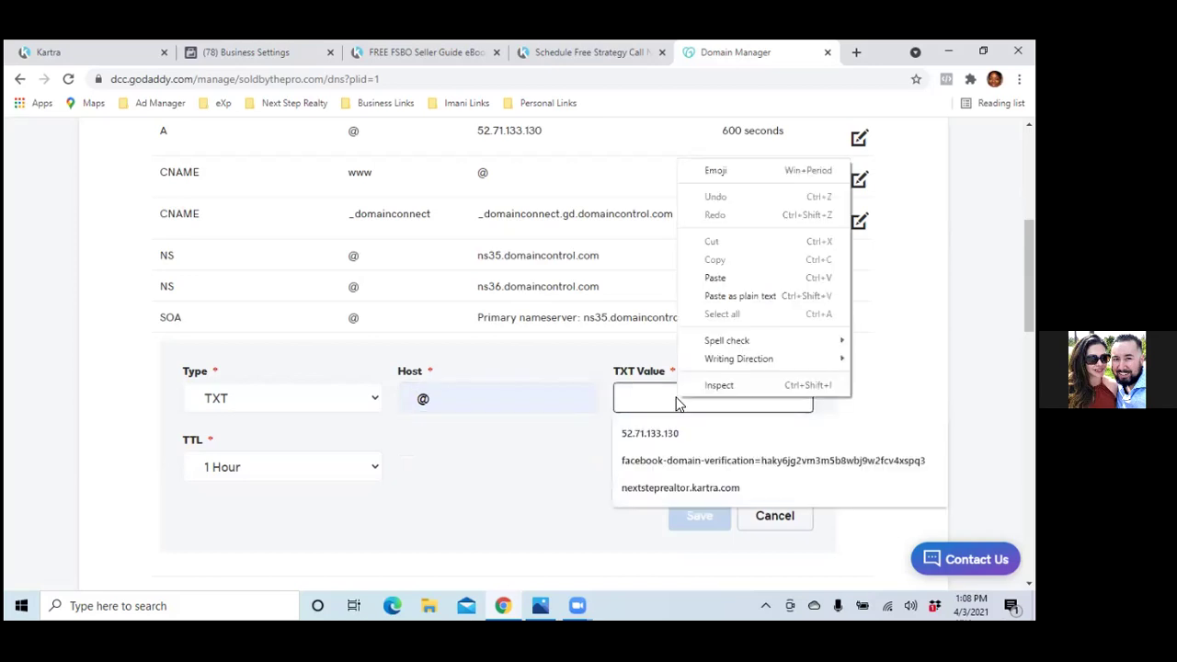
click(732, 280)
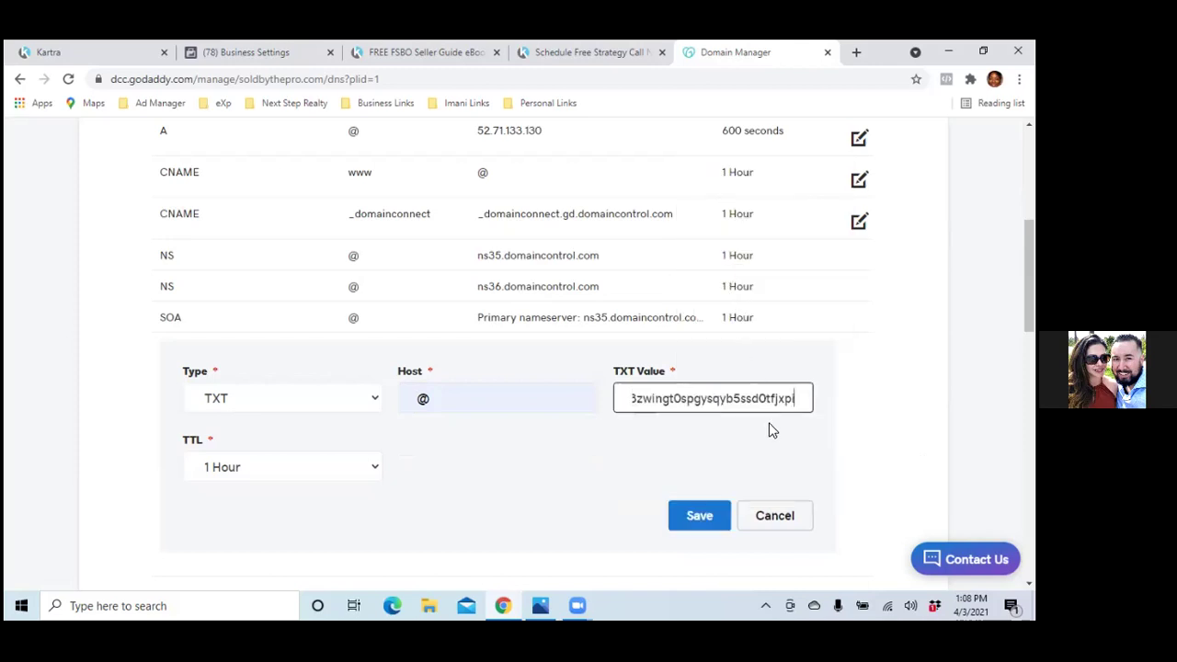
click(703, 516)
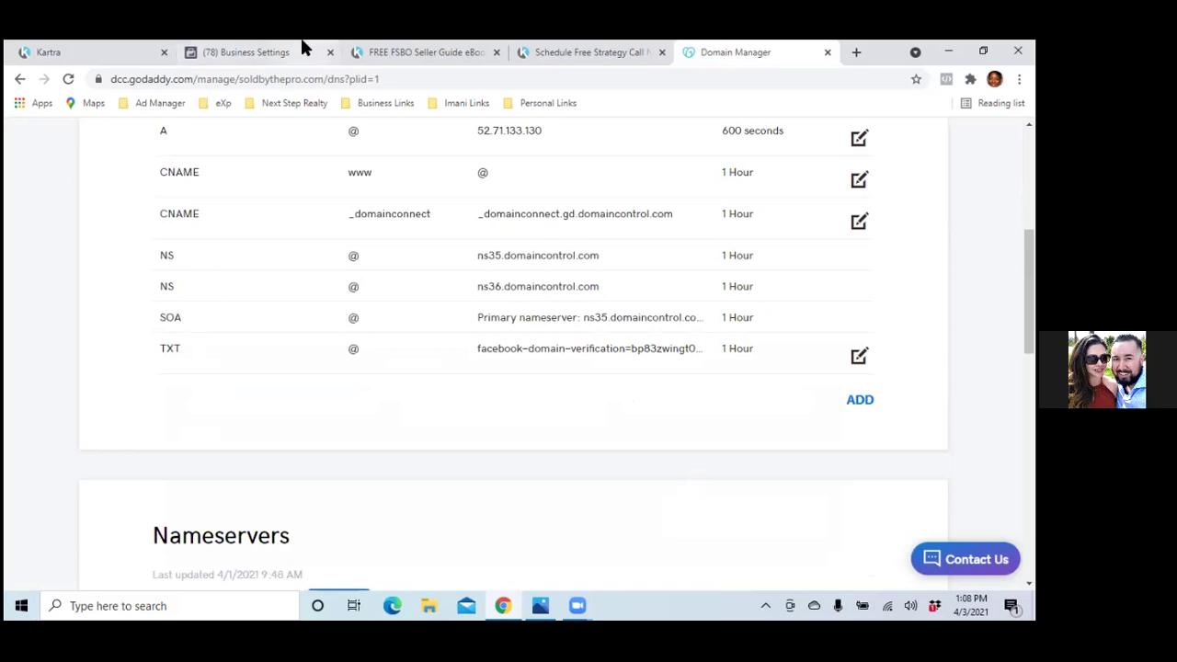
- Verify soldbythepro.com in Facebook Business Settings, dismiss the confirmation and reload the Domains page
click(211, 52)
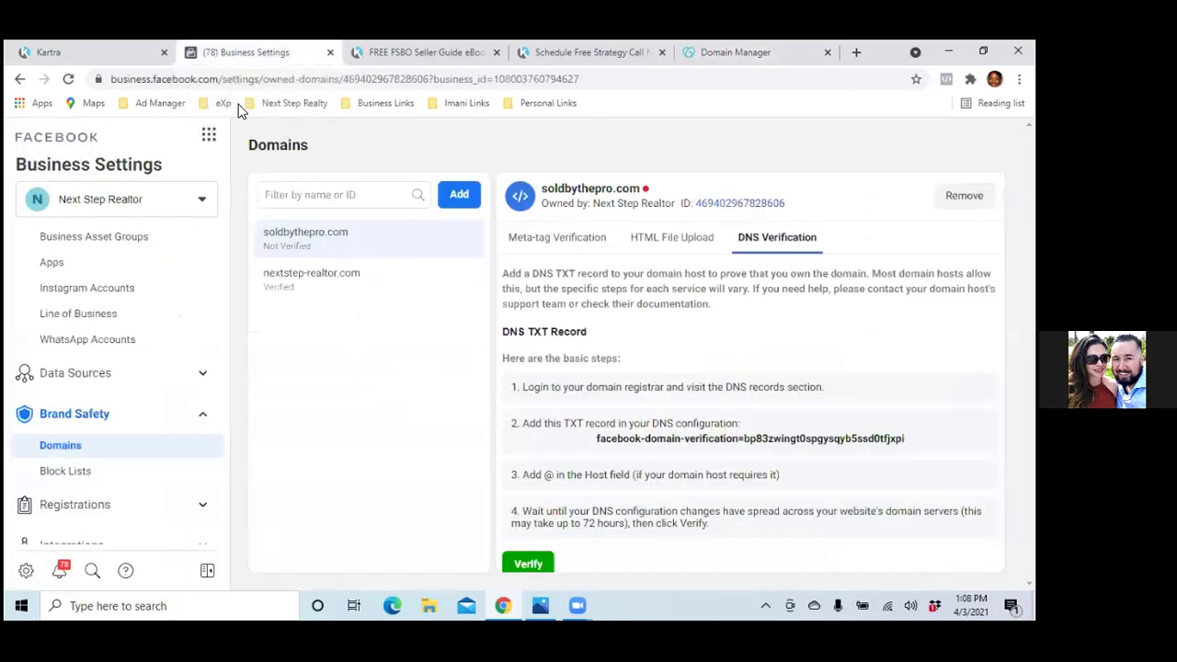
click(527, 565)
click(528, 563)
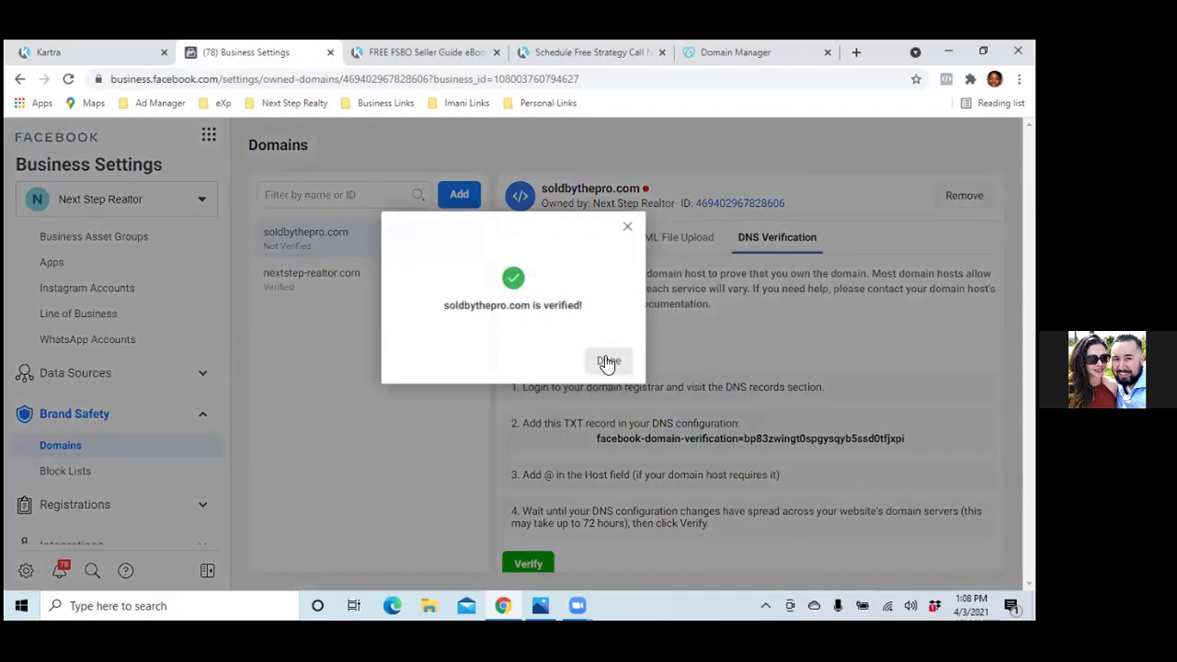
click(607, 361)
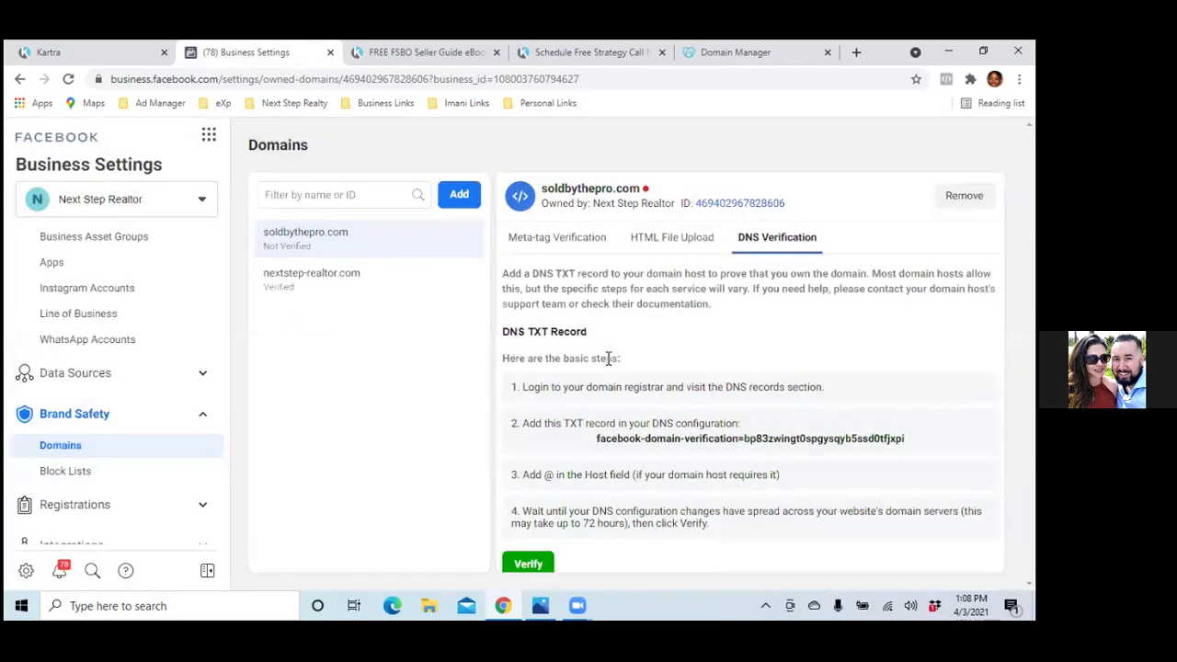
click(68, 79)
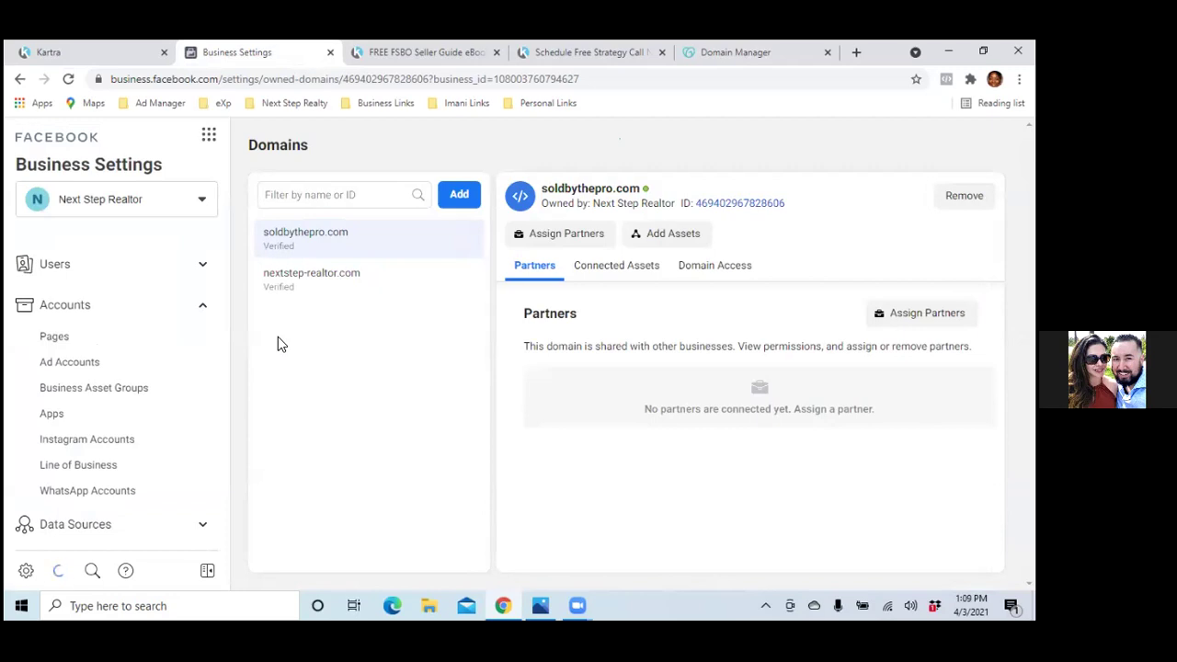
- Return to GoDaddy's DNS management page and review the Nameservers, Advanced Features and Forwarding sections for soldbythepro.com
click(723, 61)
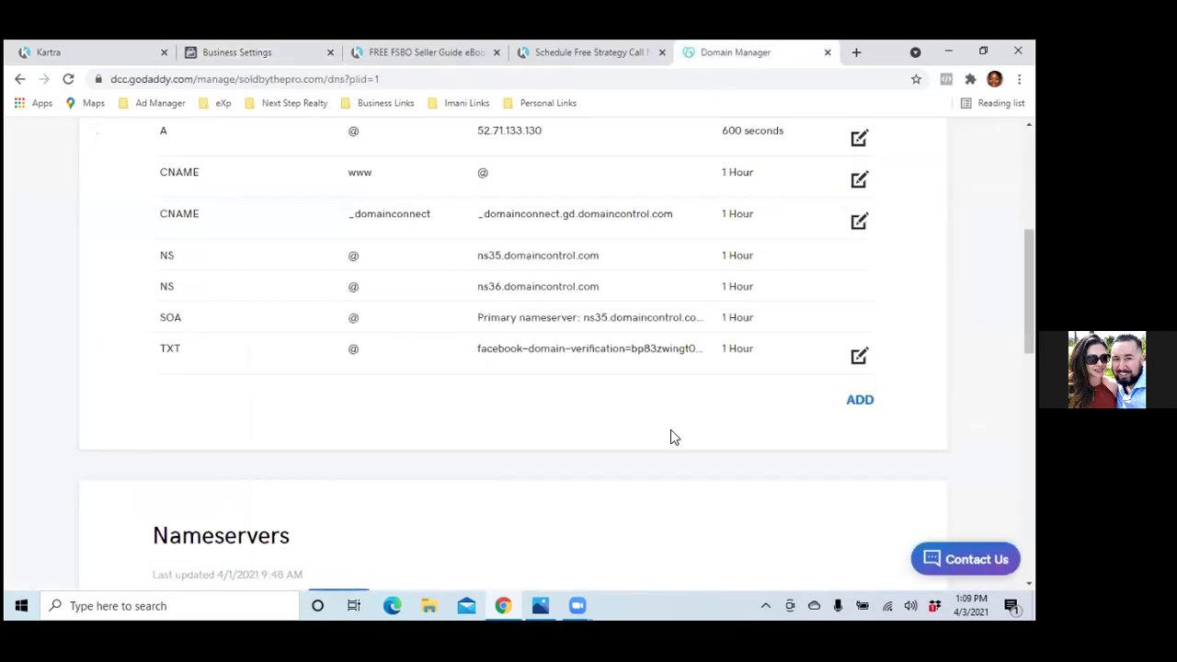
scroll(670, 438, down, 3)
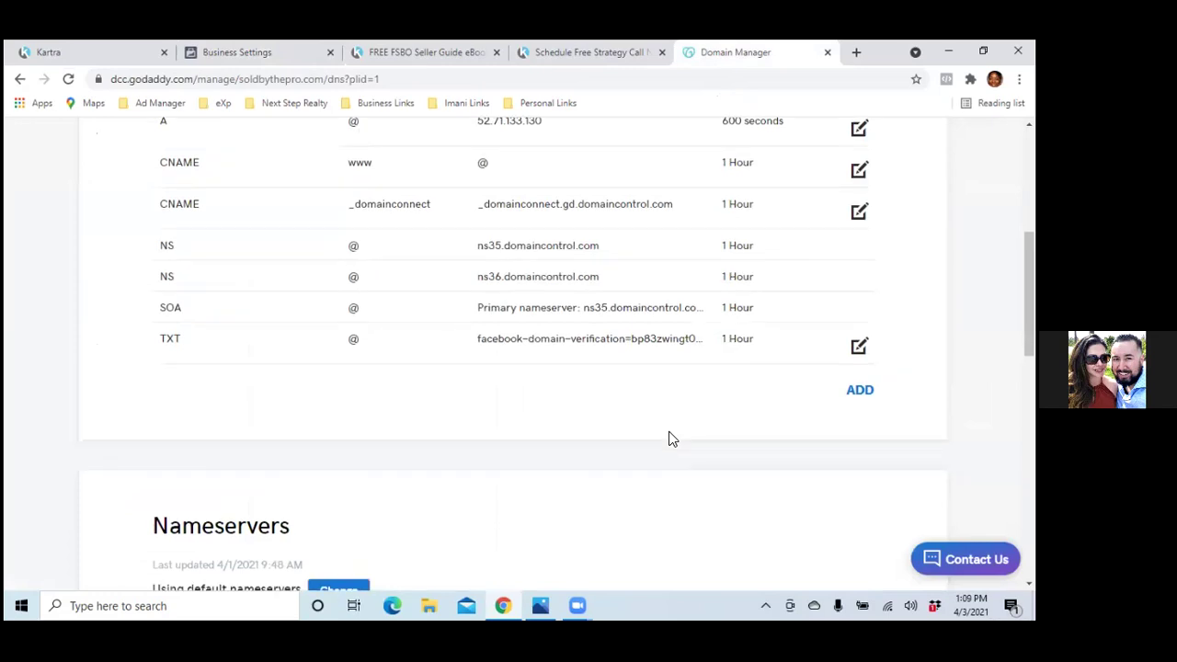
scroll(670, 438, down, 1)
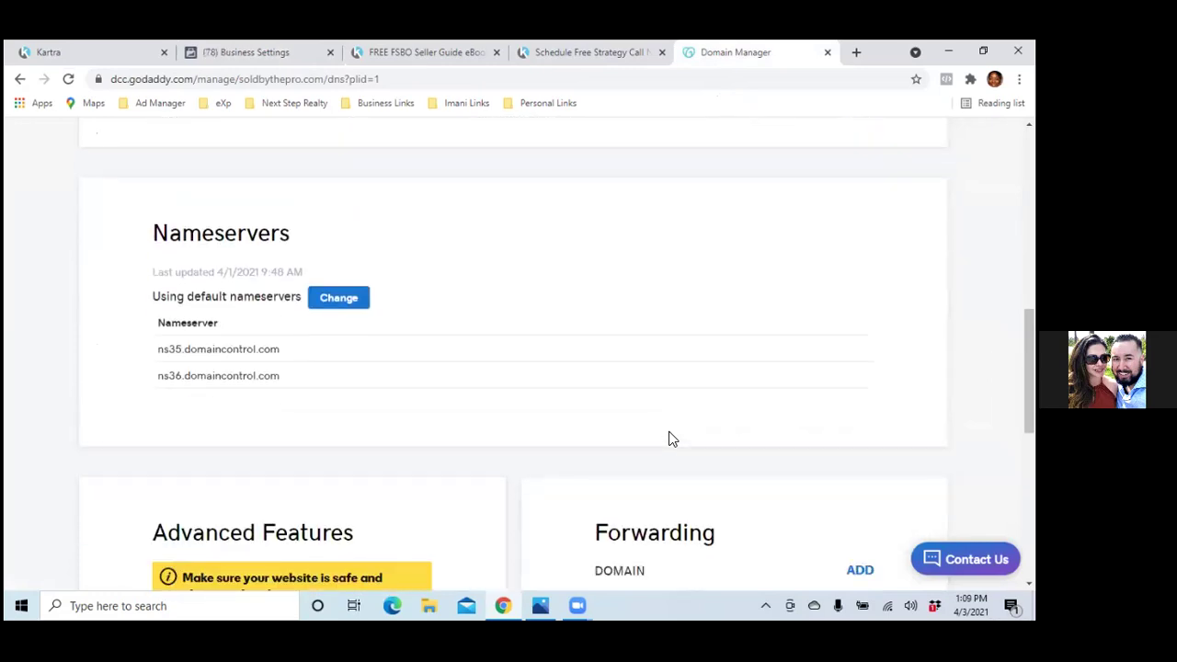
scroll(670, 438, down, 1)
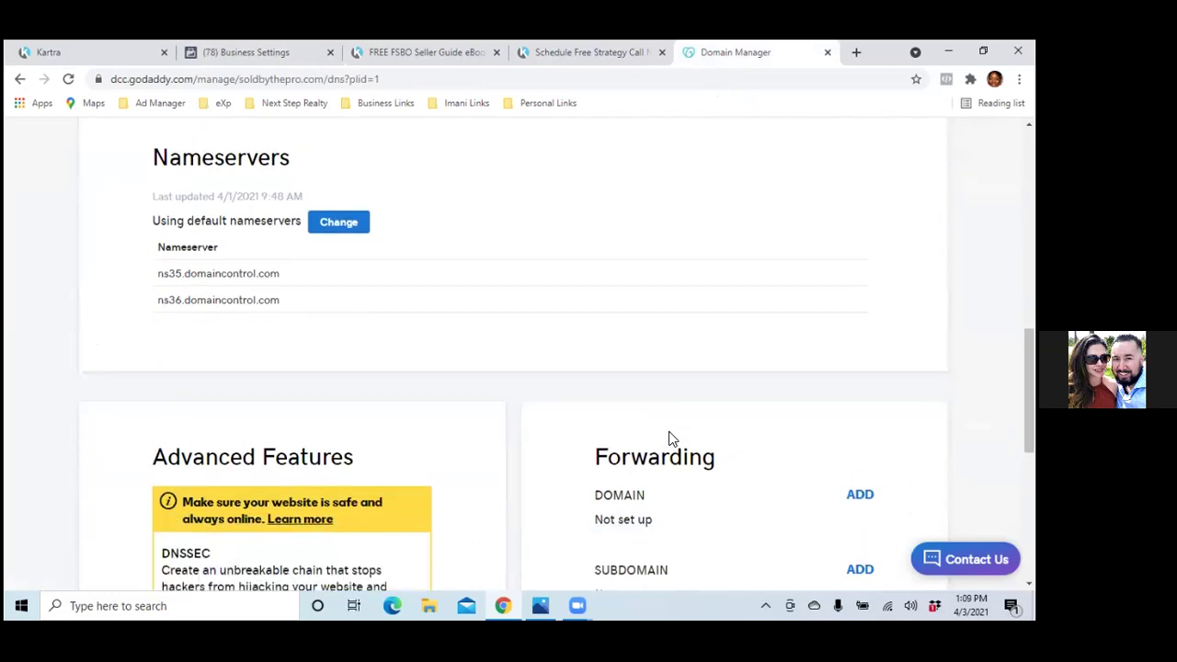
scroll(670, 439, down, 1)
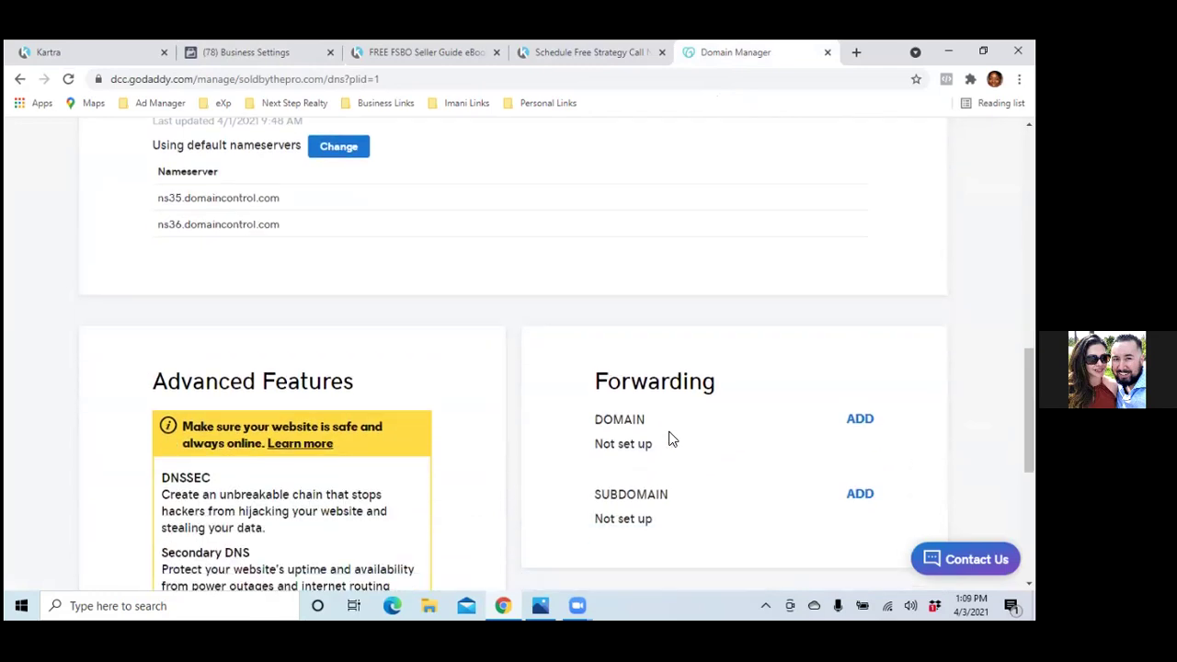
scroll(670, 438, up, 1)
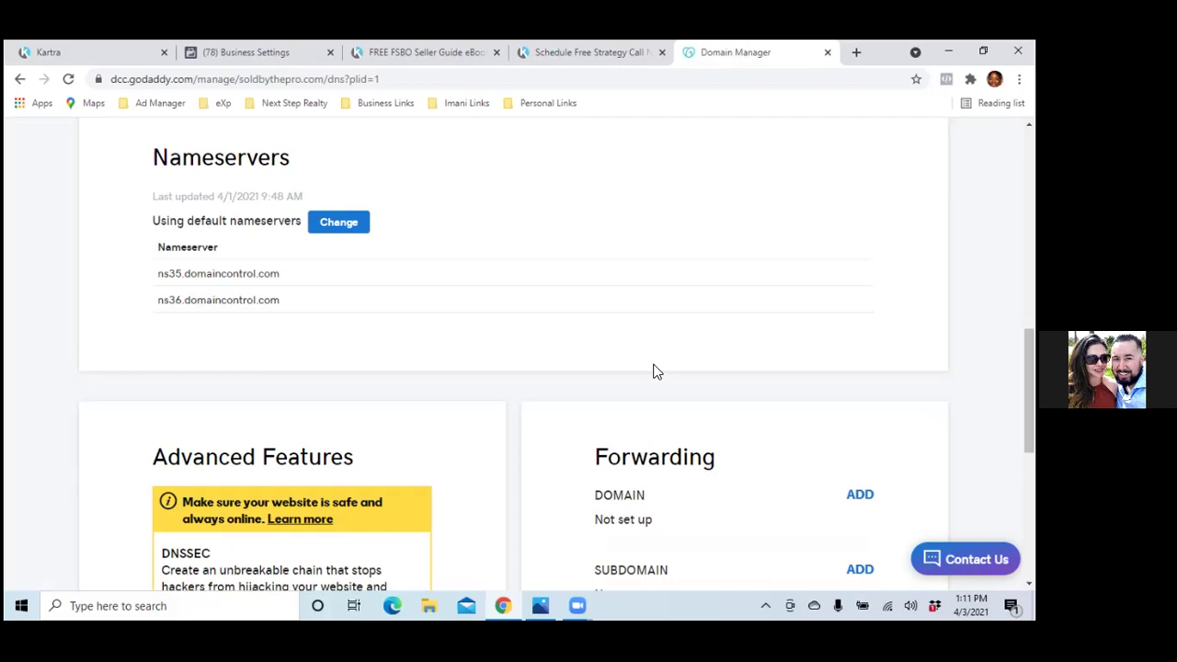
- Close the GoDaddy Domain Manager page after a brief look at the FSBO thank-you page
click(586, 54)
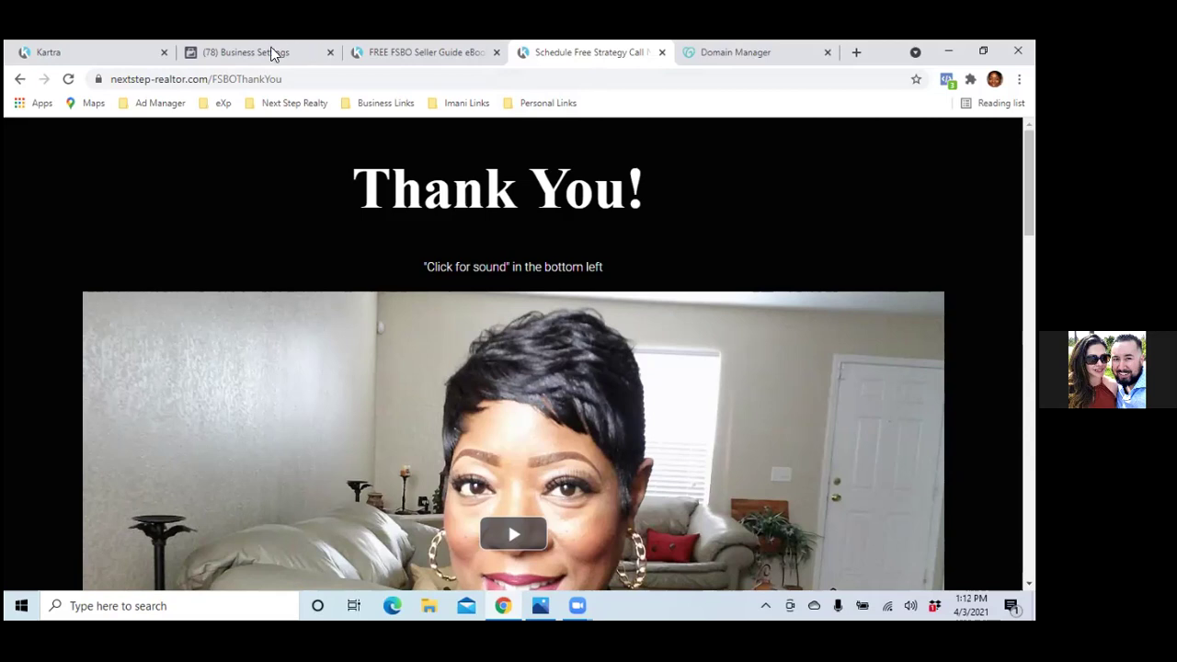
click(763, 57)
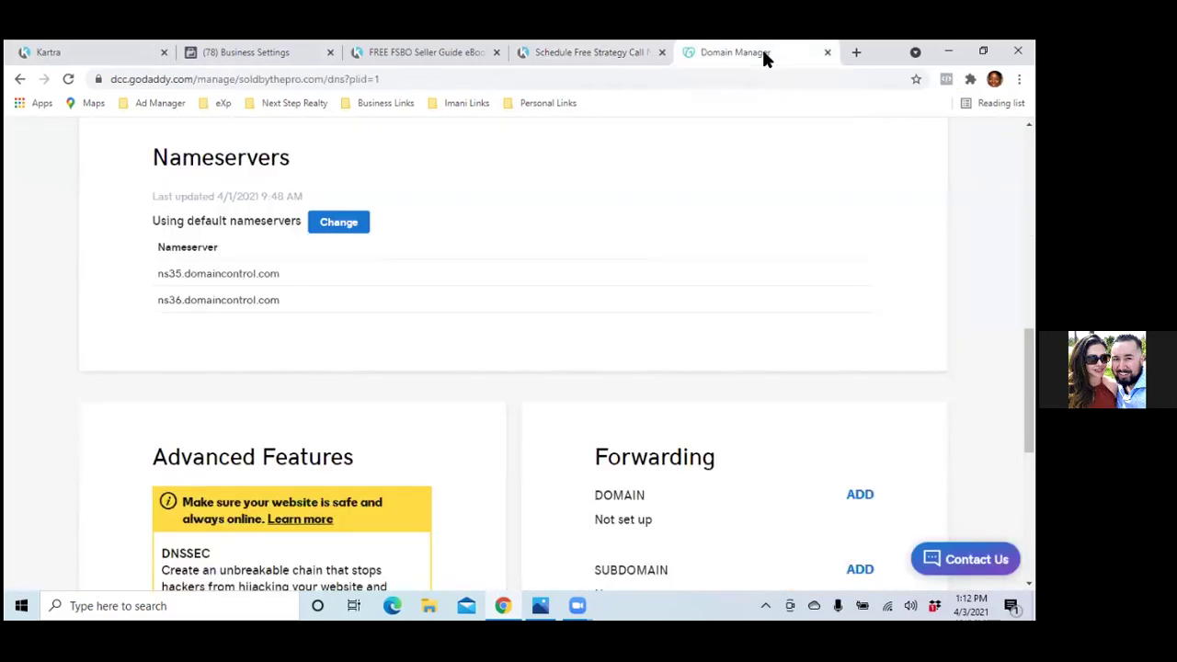
click(828, 52)
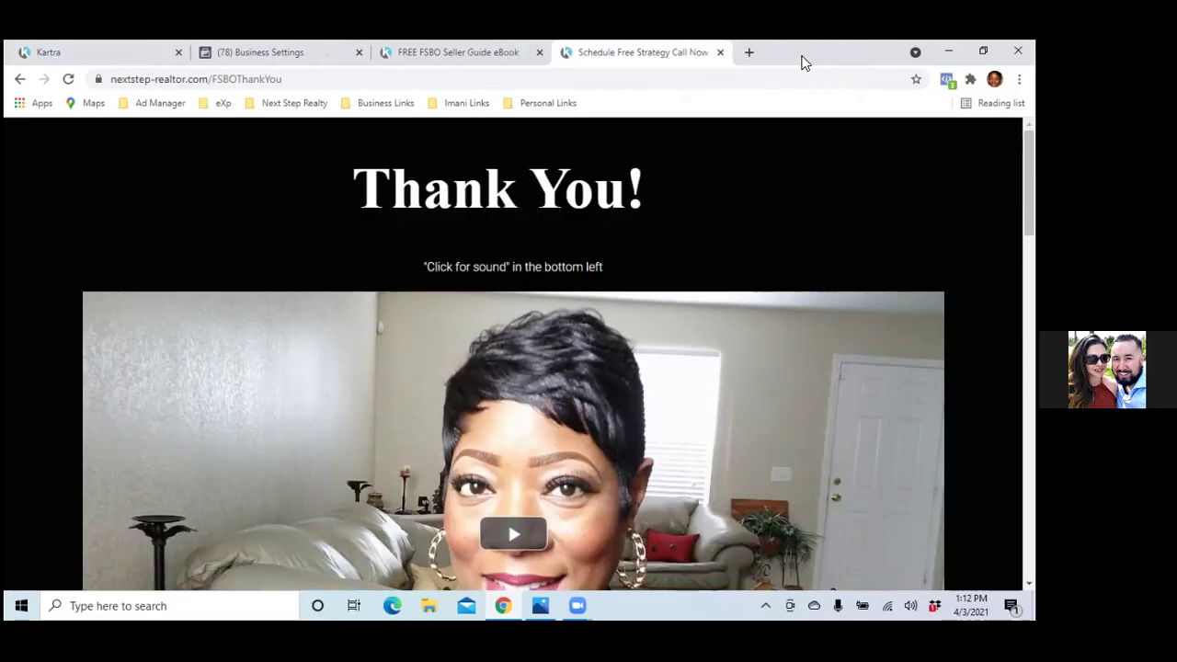
- Open facebook.com in a new browser tab and go to the realtor and credit repair business page
click(749, 54)
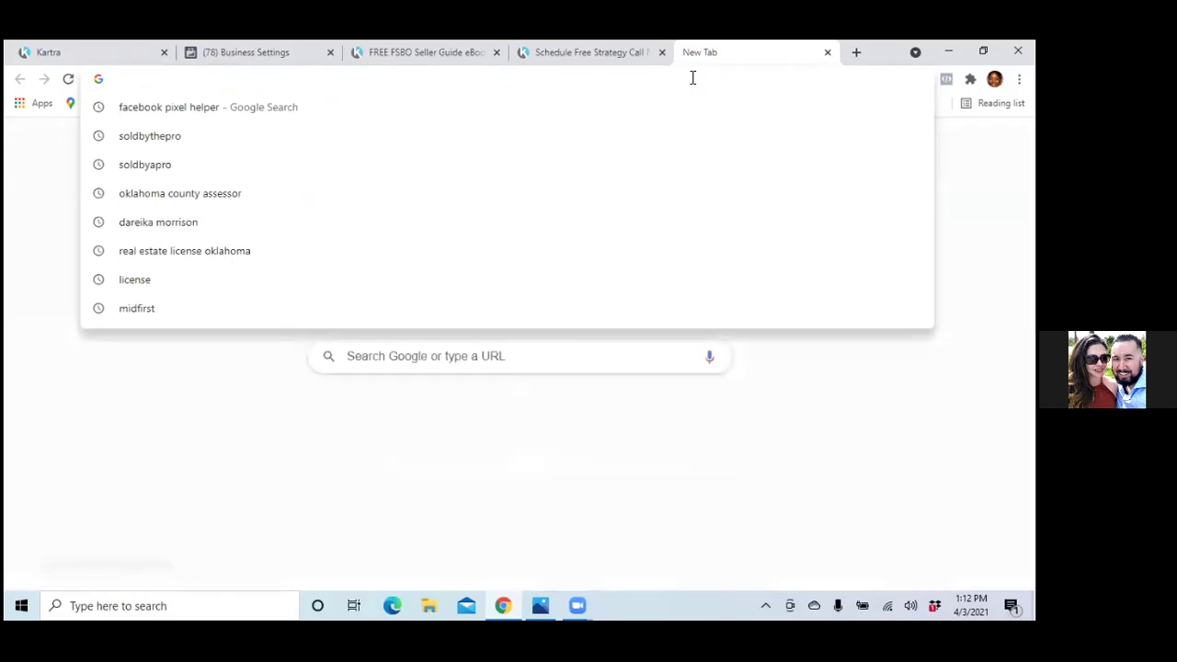
text(facebook.com)
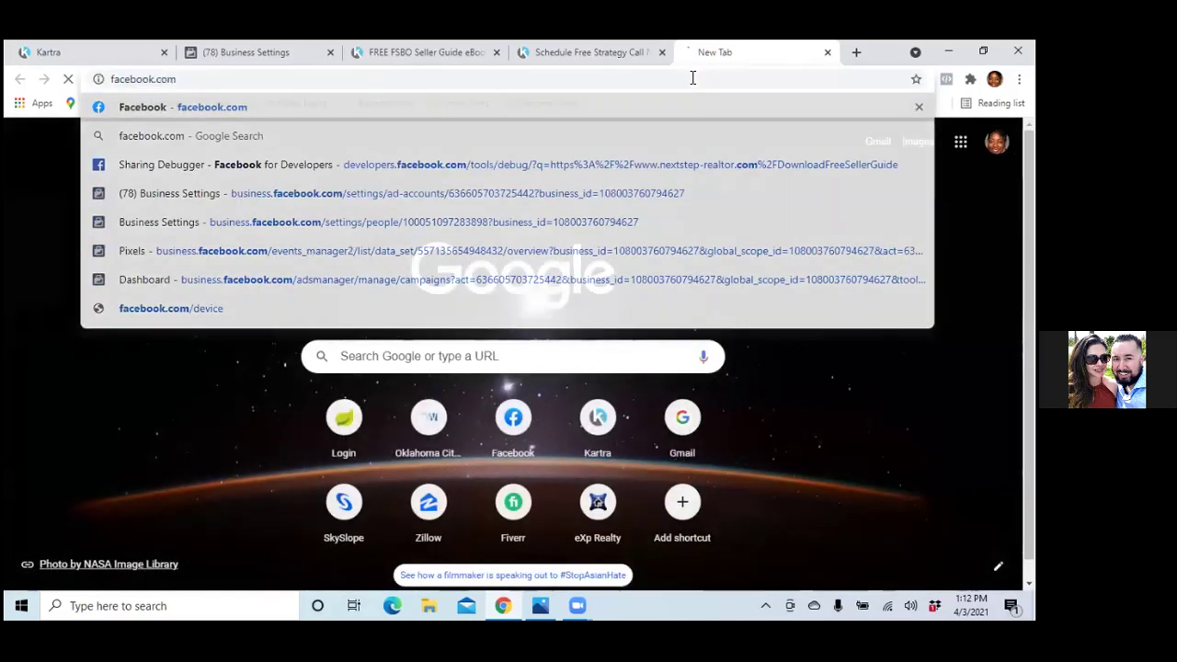
key(Return)
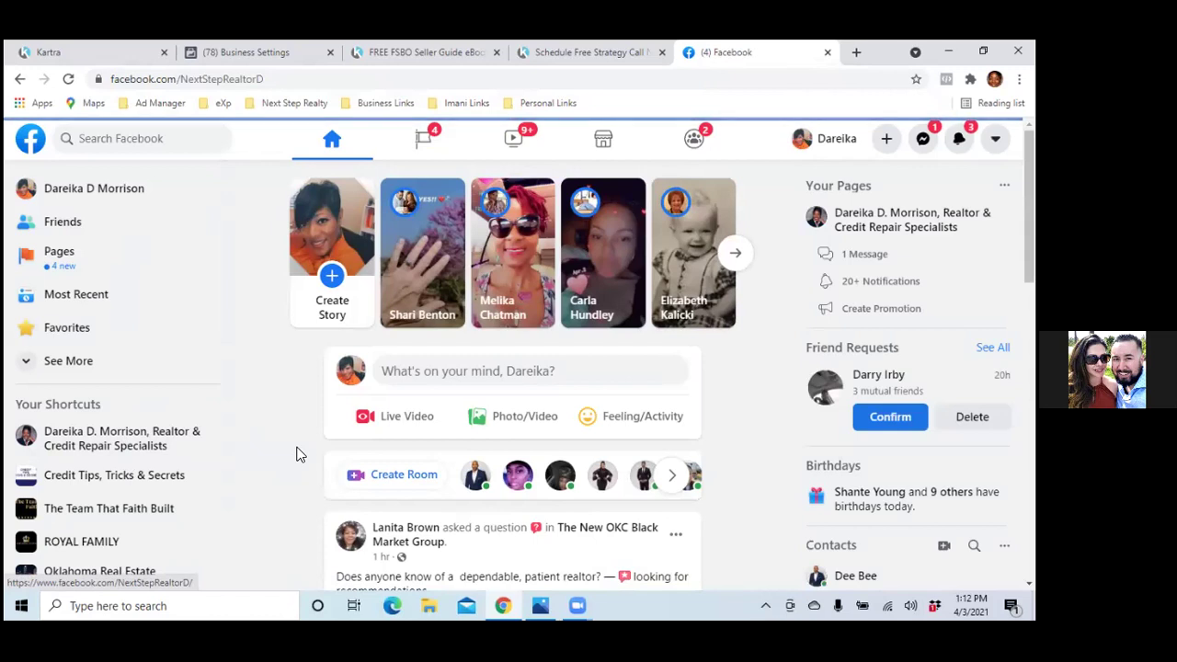
click(108, 445)
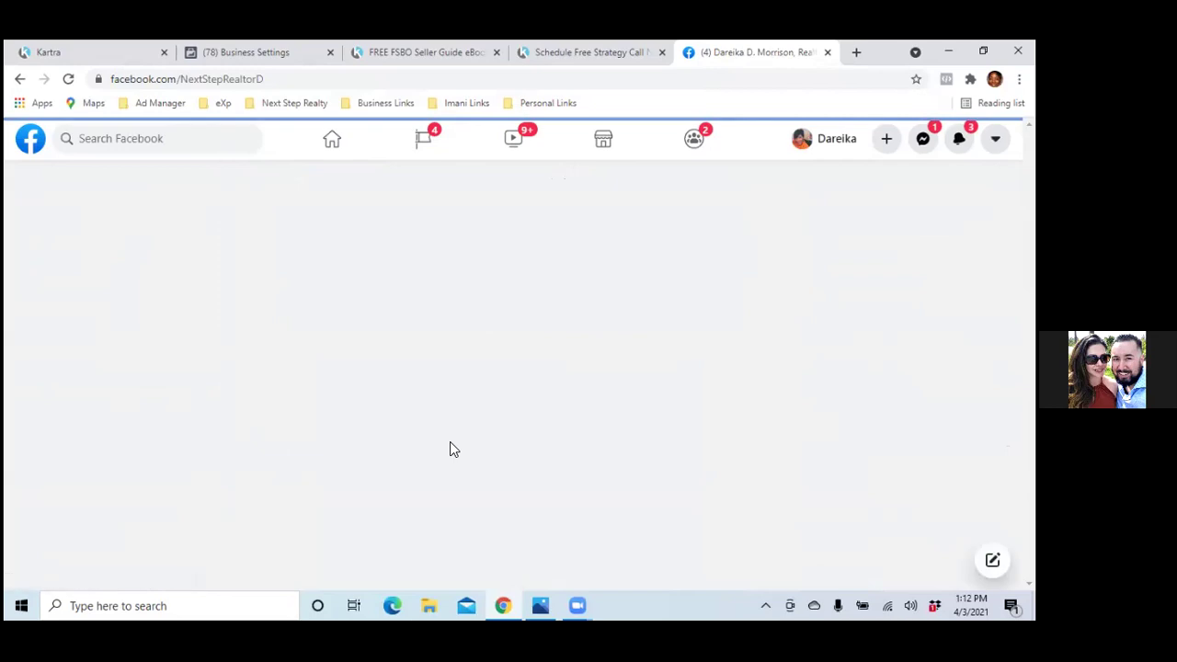